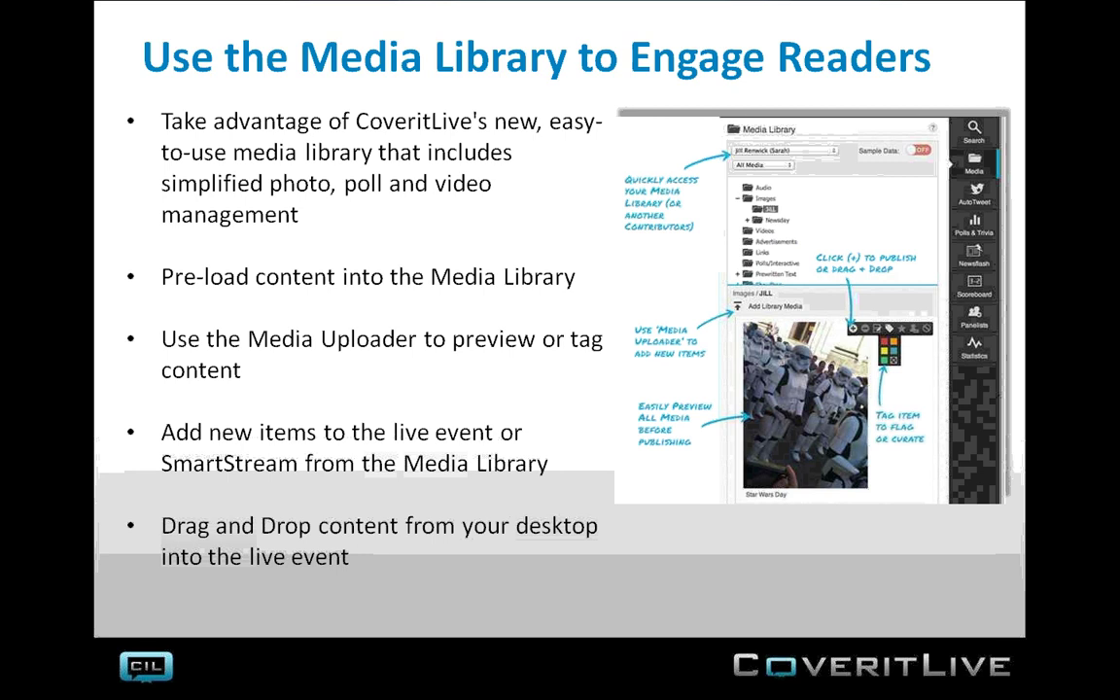
Switch from the PowerPoint Media Library slide to the CoveritLive console in Firefox
{"action": "key", "text": "alt+Tab"}
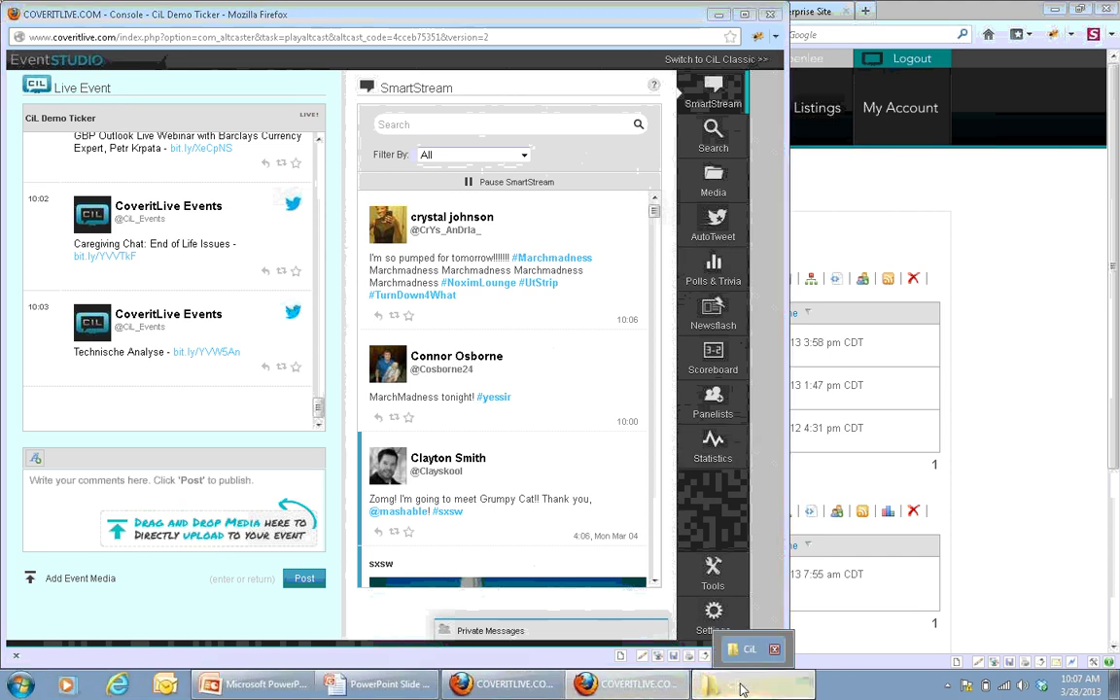
Upload 2014-mazda-rx-8.jpg from the CiL folder into the live feed and minimize Explorer
{"action": "left_click", "coordinate": [761, 654]}
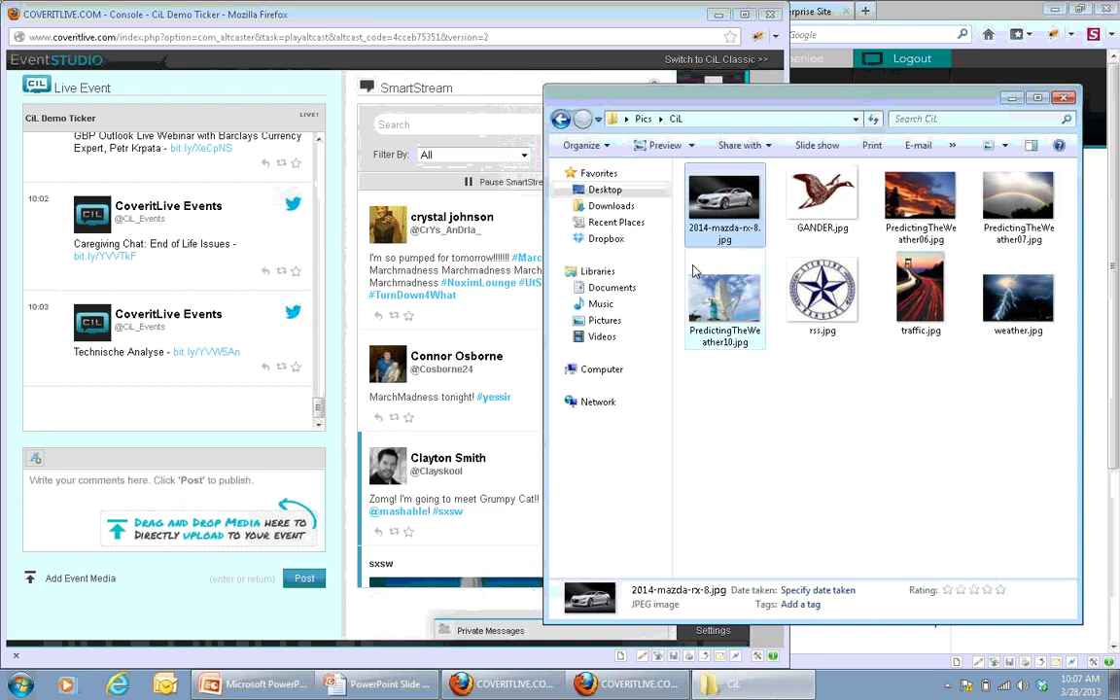
{"action": "left_click_drag", "start_coordinate": [735, 191], "coordinate": [95, 530]}
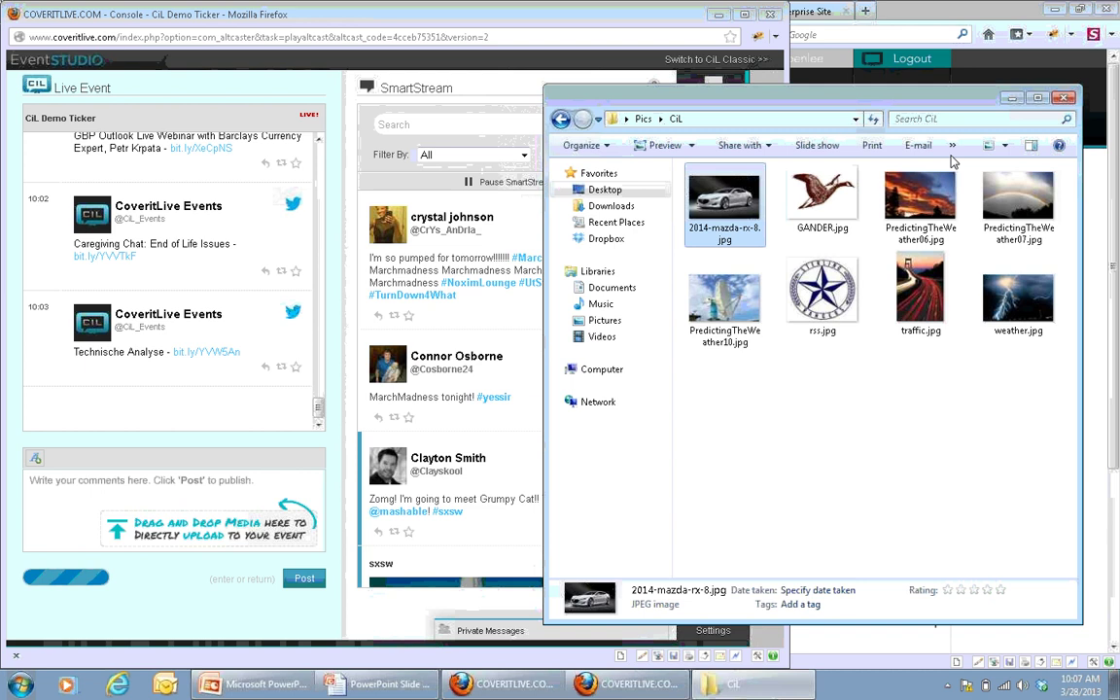
{"action": "left_click", "coordinate": [1010, 96]}
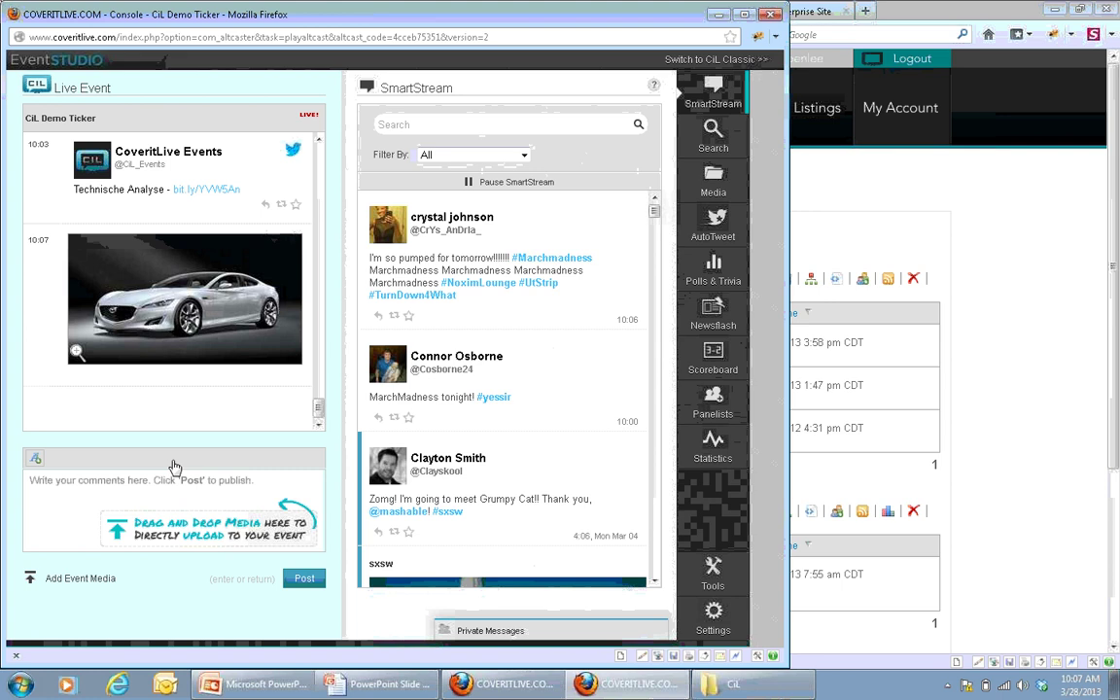
{"action": "mouse_move", "coordinate": [277, 273]}
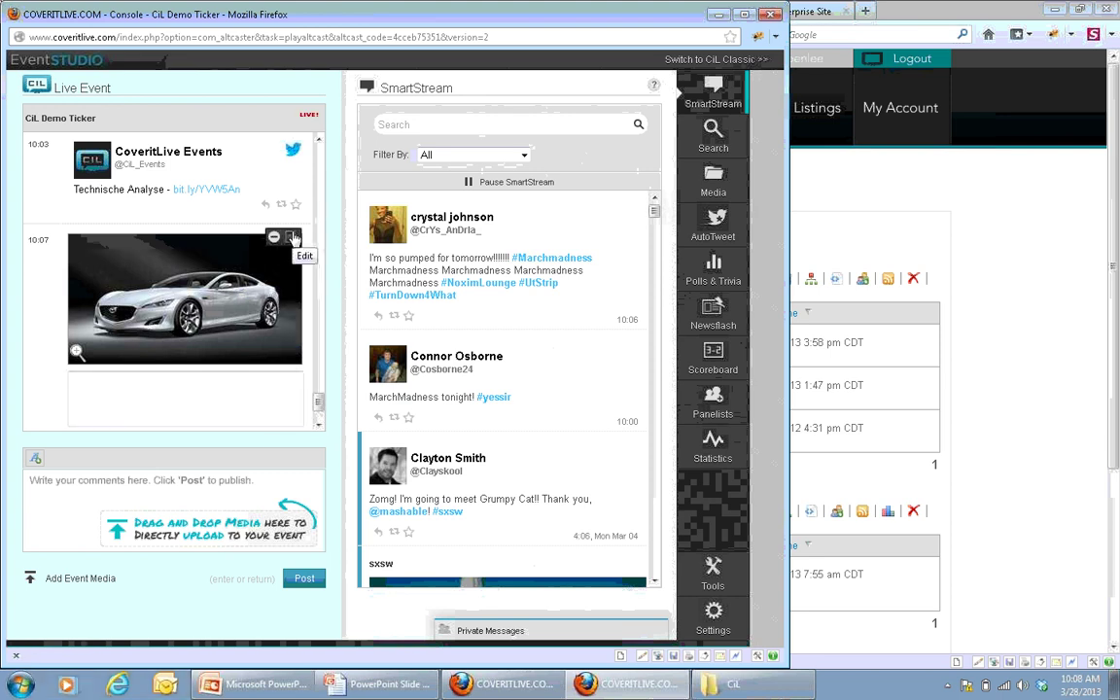
Caption the 10:07 car photo 'Great looking car!' and save it
{"action": "left_click", "coordinate": [164, 421]}
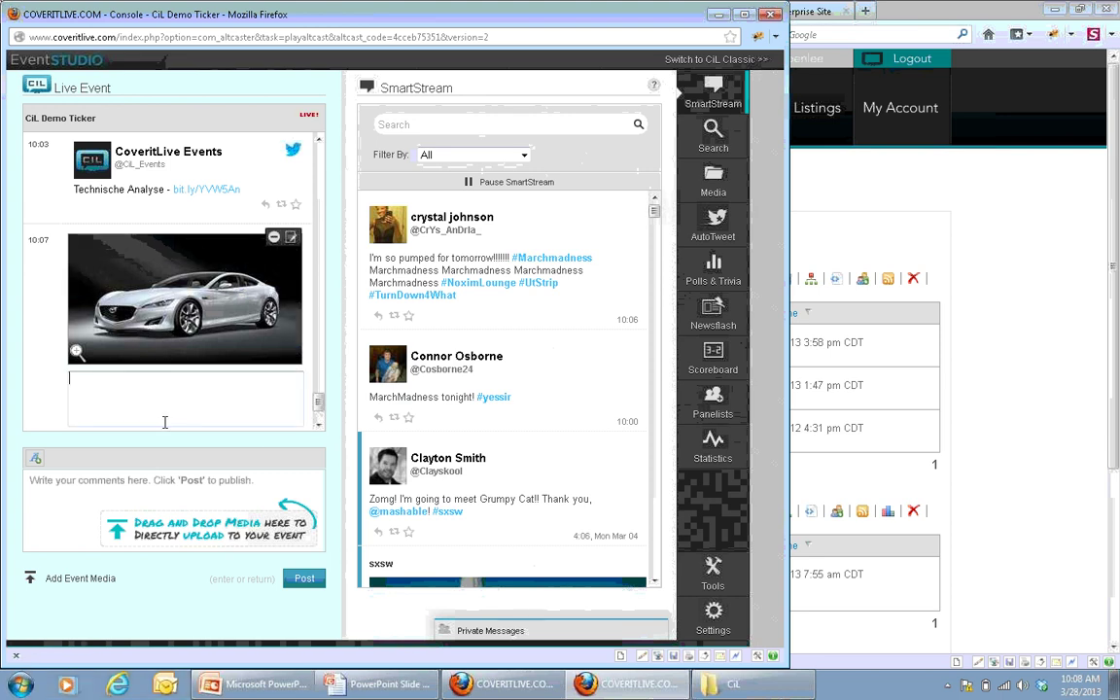
{"action": "type", "text": "Great looking car!"}
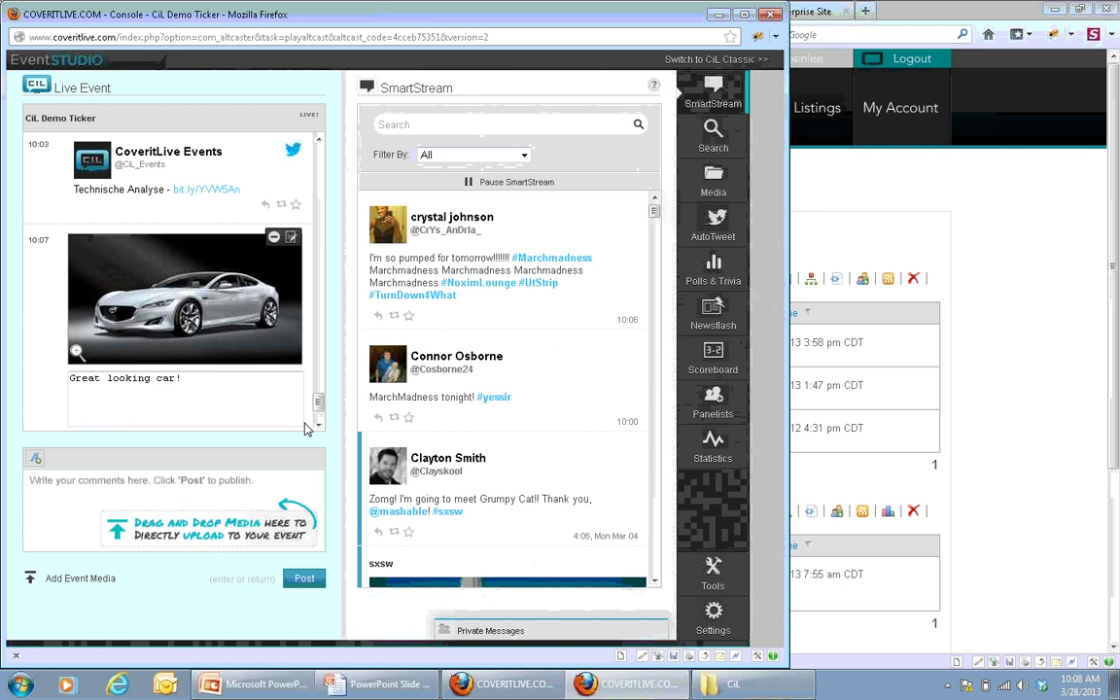
{"action": "scroll", "coordinate": [291, 413], "scroll_direction": "down", "scroll_amount": 1}
{"action": "left_click", "coordinate": [248, 412]}
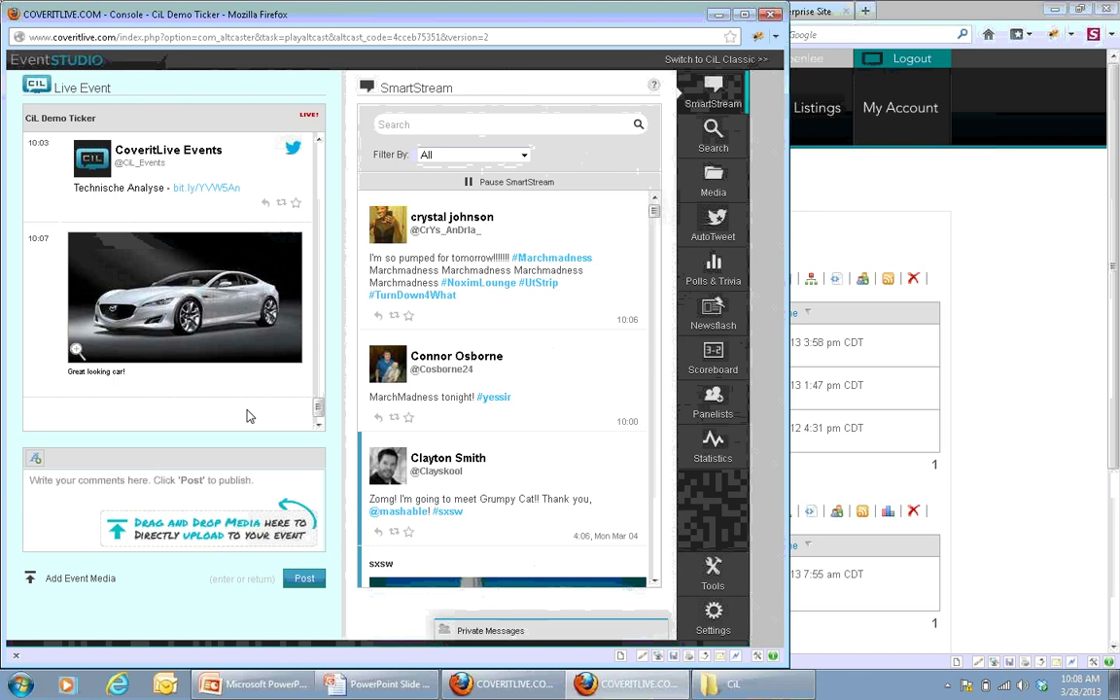
{"action": "mouse_move", "coordinate": [542, 349]}
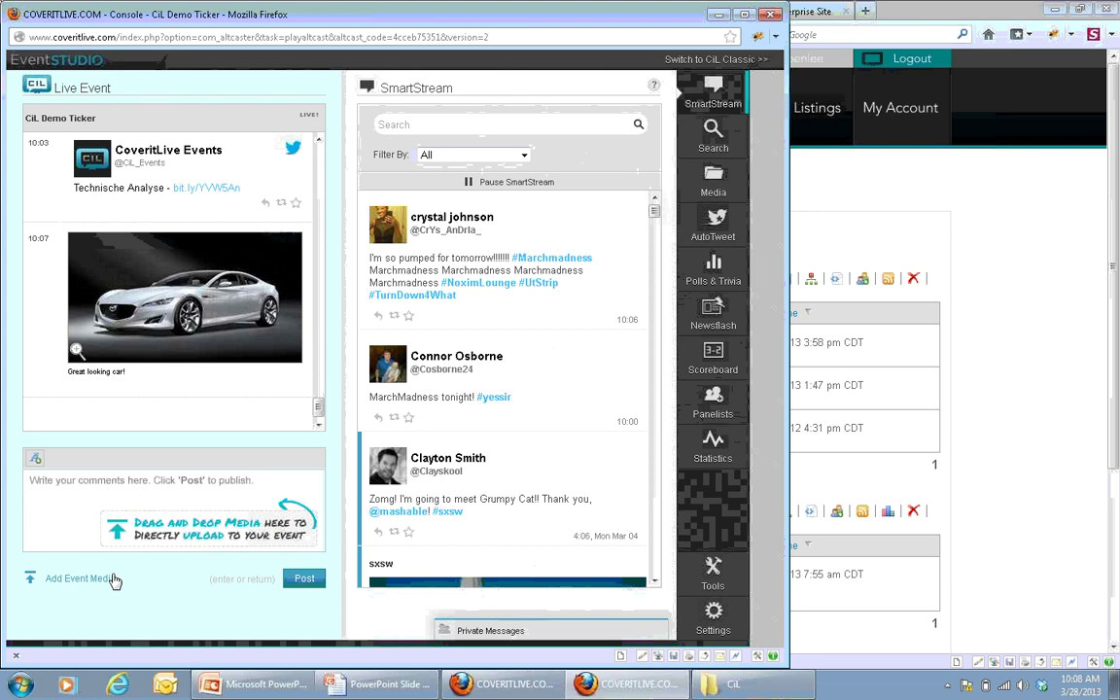
Maximize Firefox and post the satellite-dish picture via Add Event Media
{"action": "left_click", "coordinate": [744, 16]}
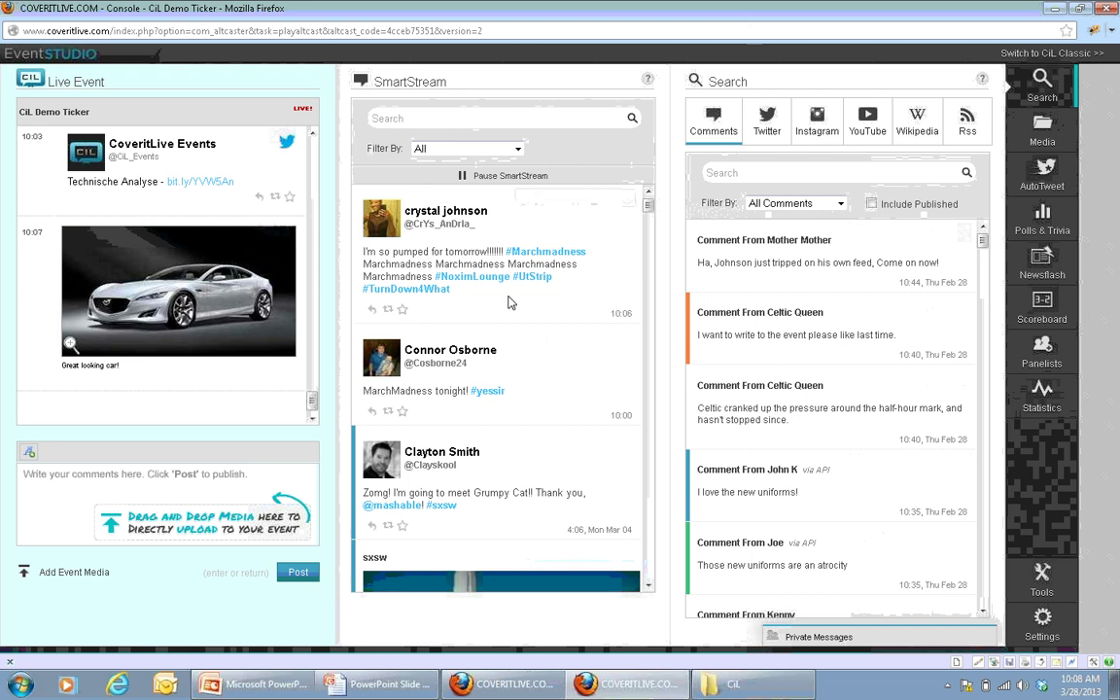
{"action": "left_click", "coordinate": [65, 571]}
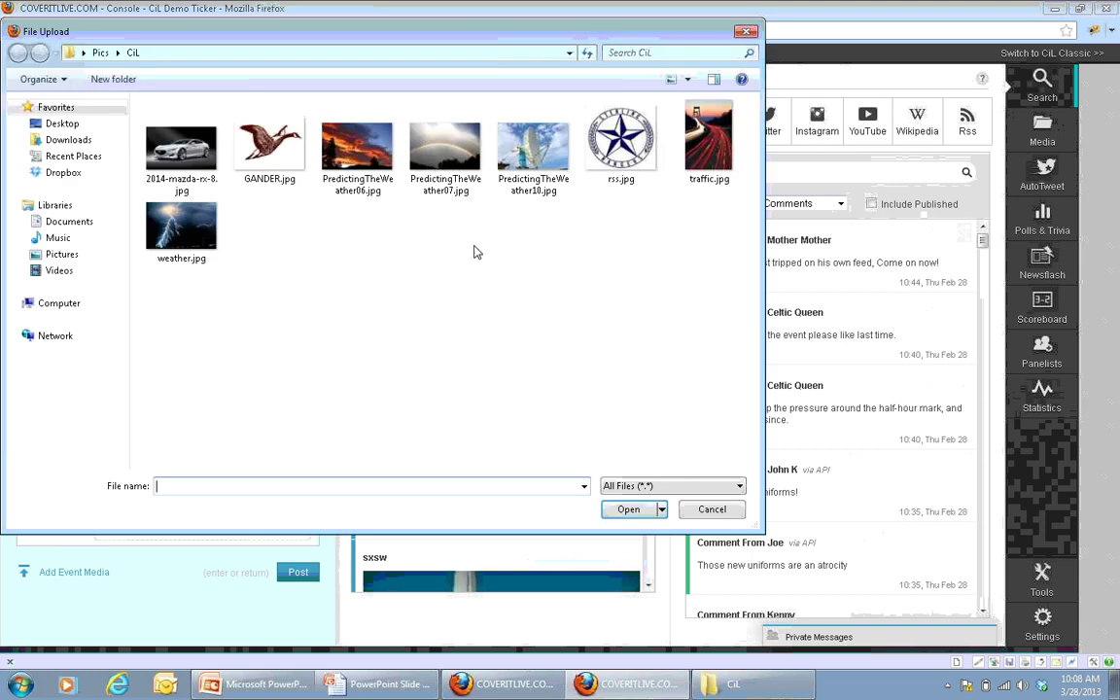
{"action": "double_click", "coordinate": [483, 152]}
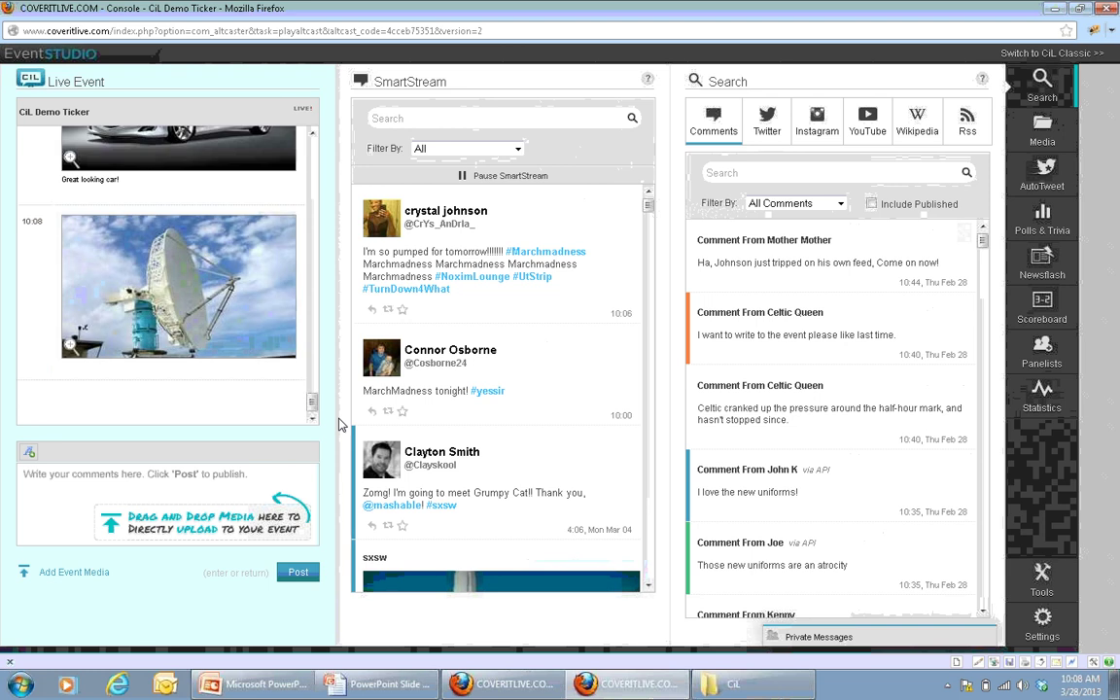
{"action": "mouse_move", "coordinate": [267, 262]}
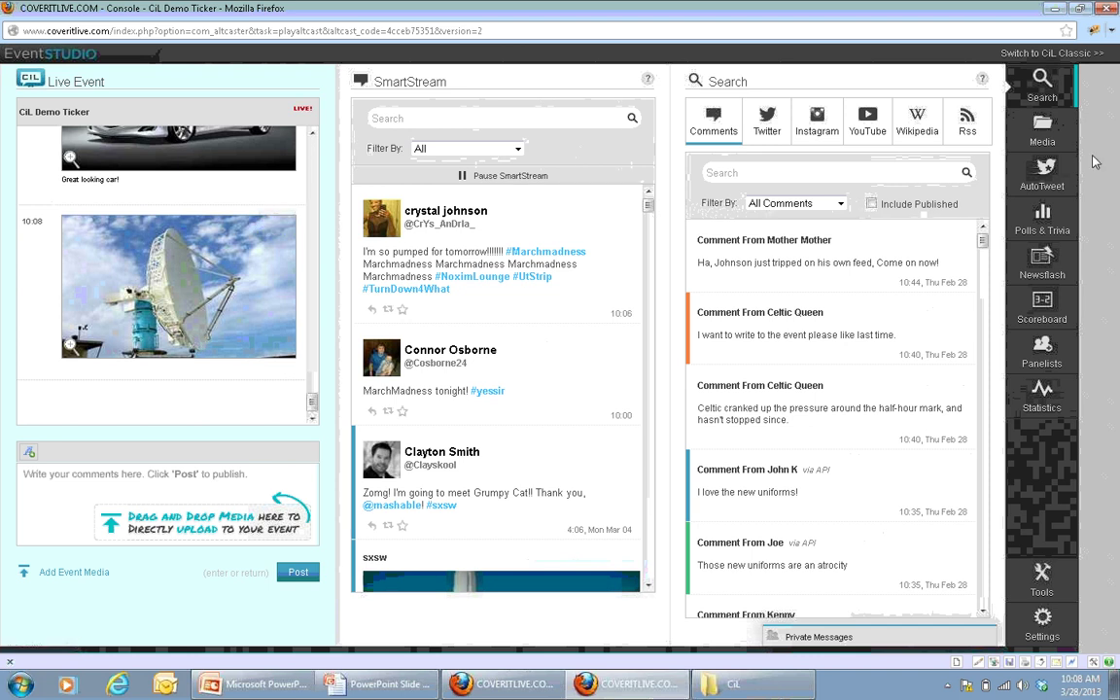
Open the Media Library, browse the Images, Videos and Audio folders, and dismiss the plugins notice
{"action": "left_click", "coordinate": [1040, 126]}
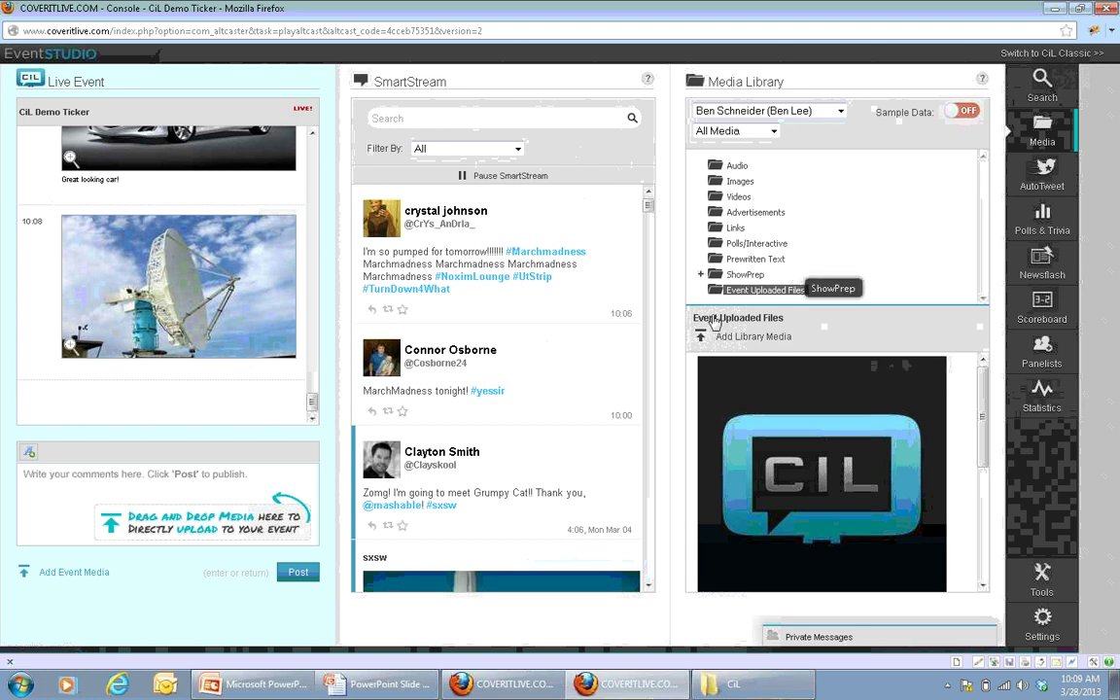
{"action": "left_click", "coordinate": [739, 183]}
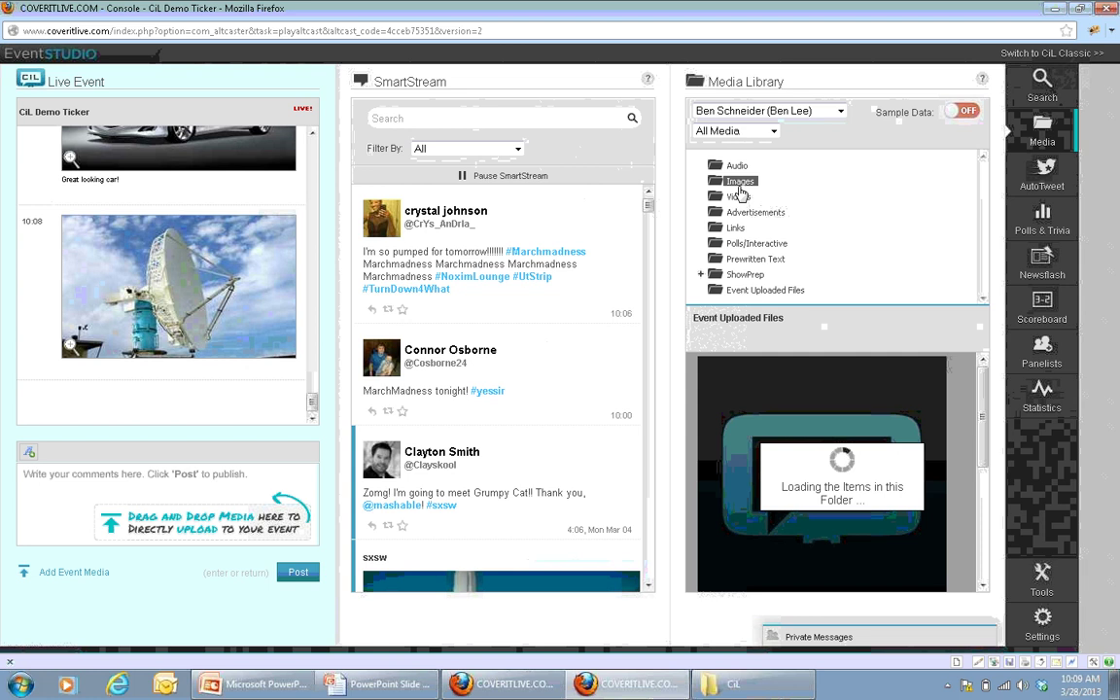
{"action": "left_click", "coordinate": [739, 196]}
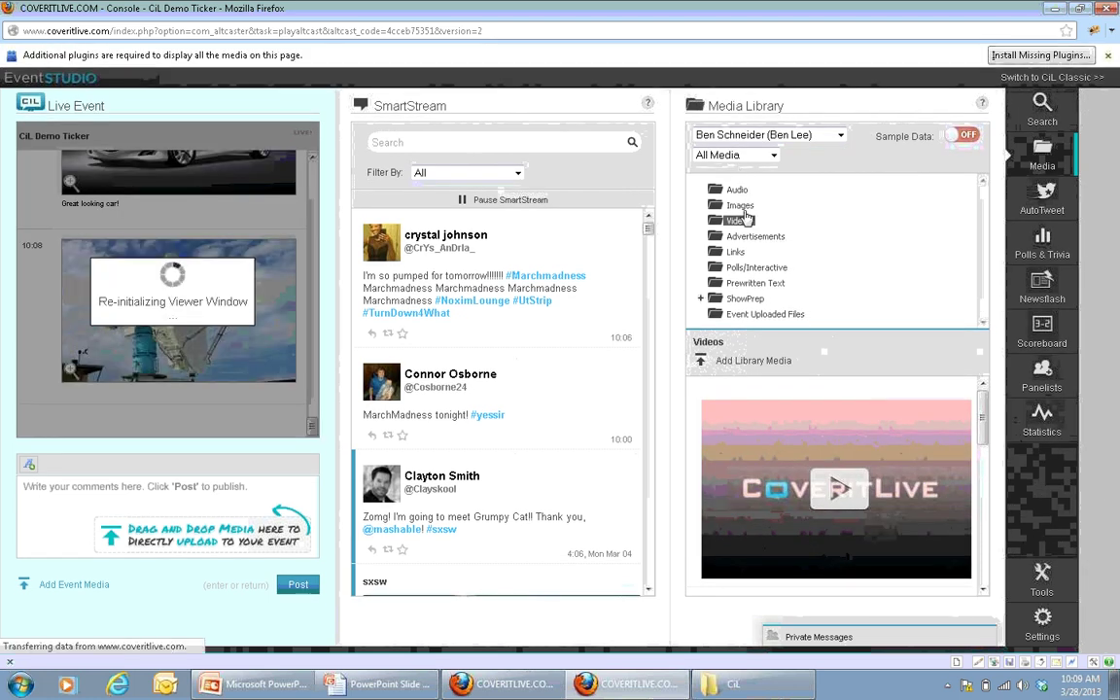
{"action": "left_click", "coordinate": [740, 191]}
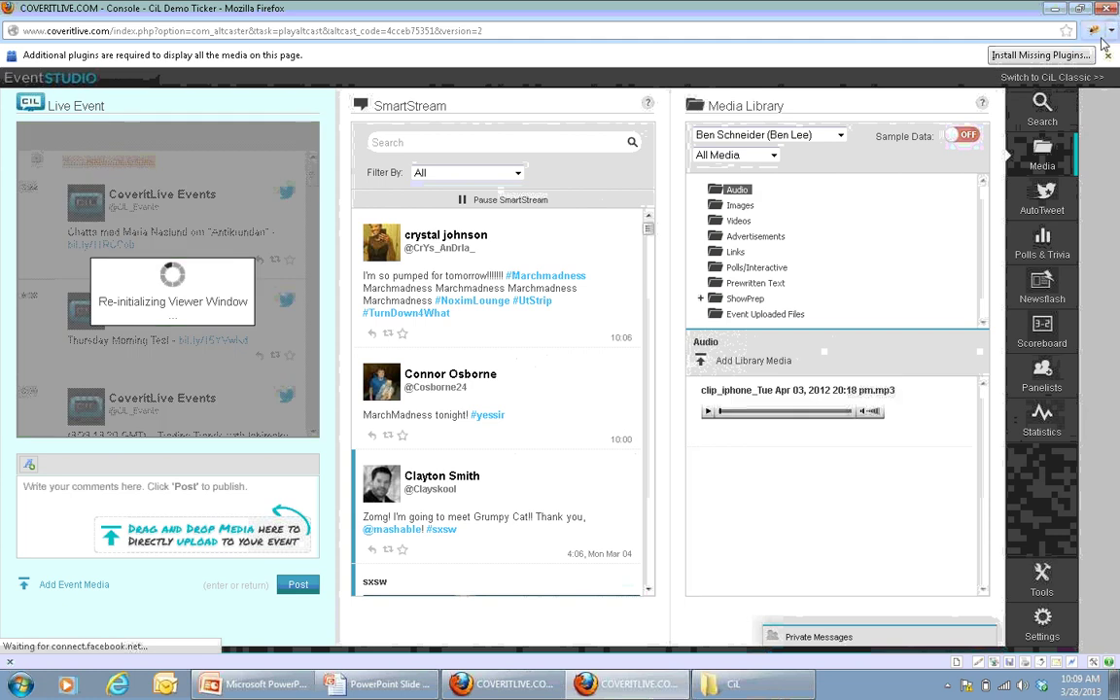
{"action": "left_click", "coordinate": [1106, 56]}
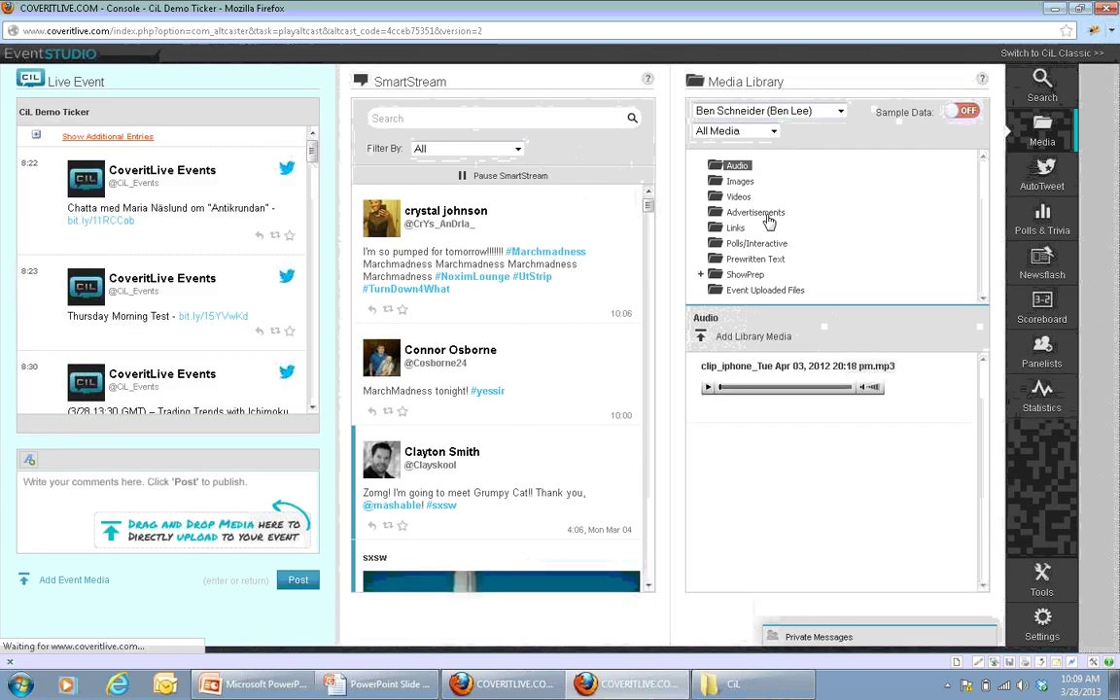
Browse Advertisements and Links, then publish the Prewritten Text welcome message
{"action": "left_click", "coordinate": [765, 216]}
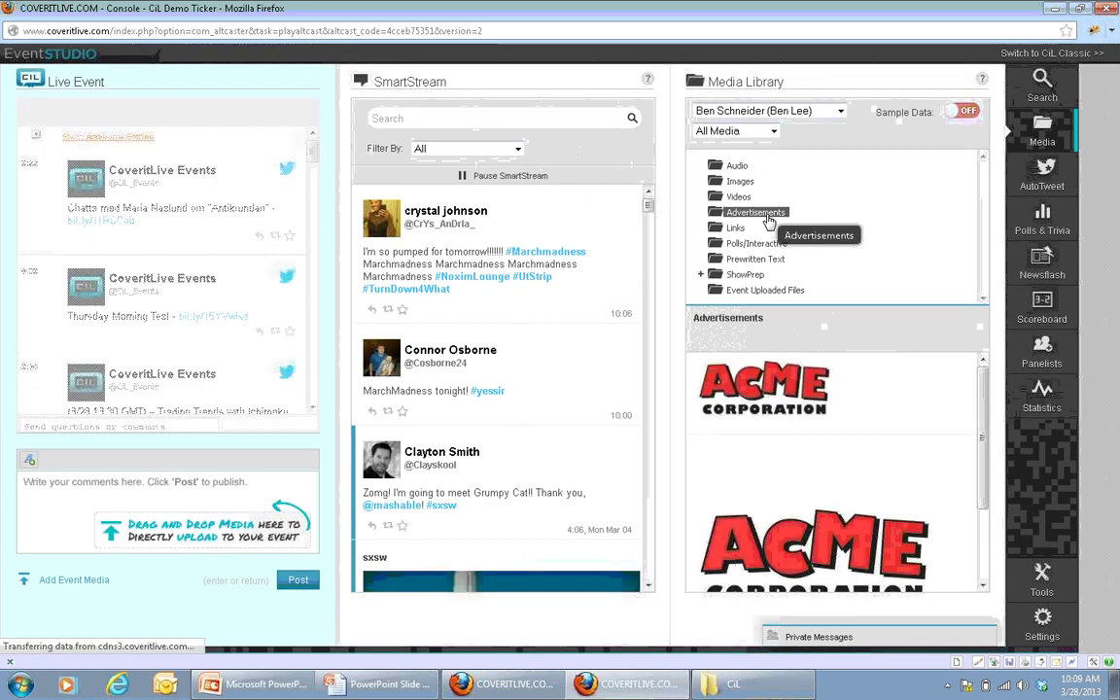
{"action": "left_click", "coordinate": [734, 229]}
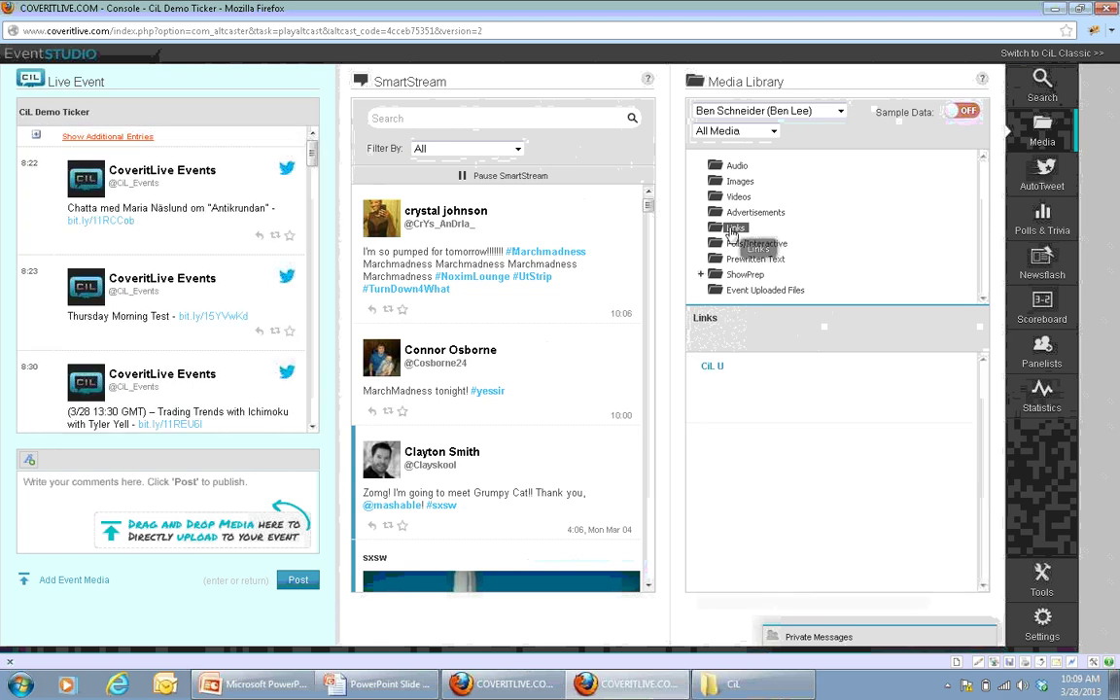
{"action": "left_click", "coordinate": [777, 259]}
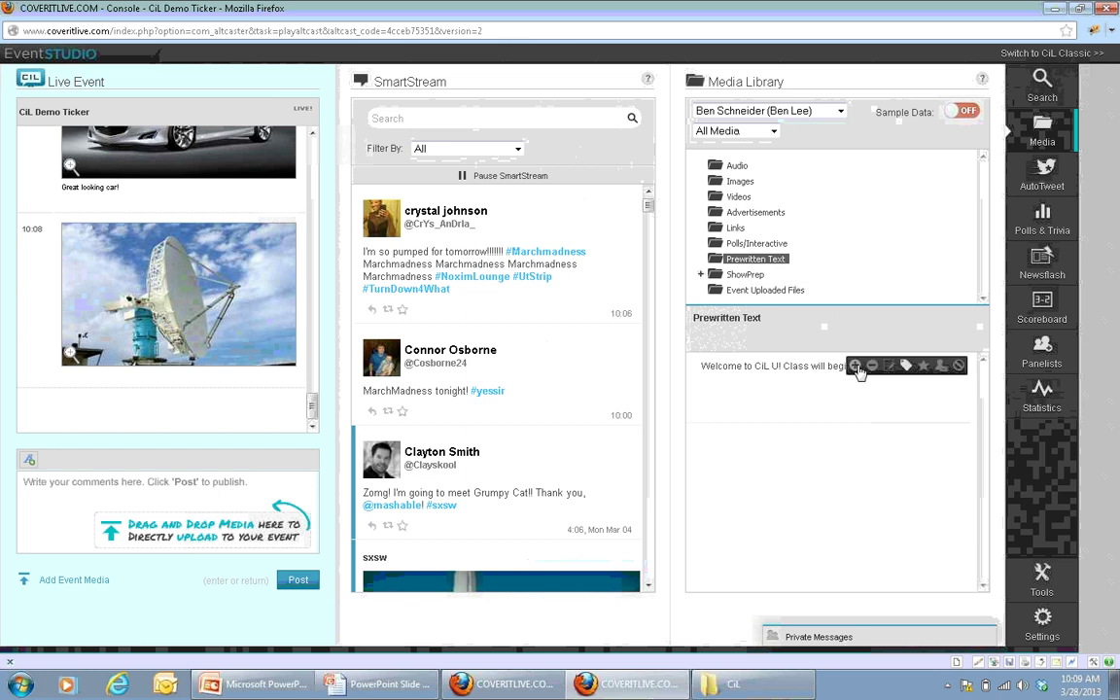
{"action": "left_click", "coordinate": [856, 368]}
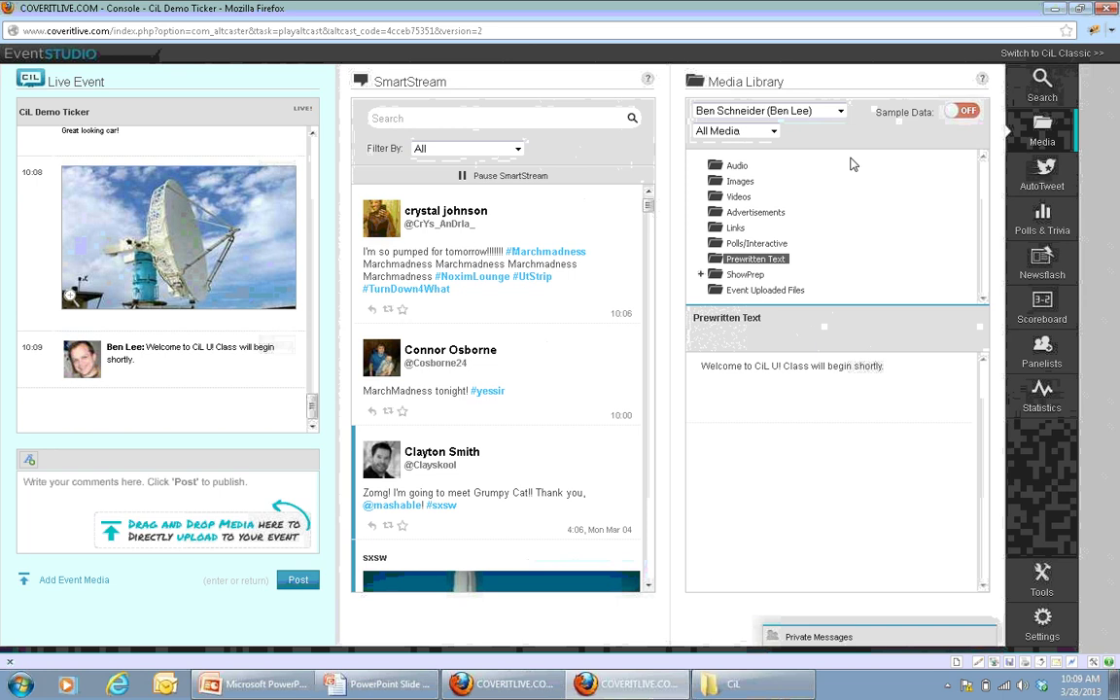
{"action": "mouse_move", "coordinate": [851, 373]}
Give the Friction image in the Images folder an orange tag
{"action": "left_click", "coordinate": [744, 183]}
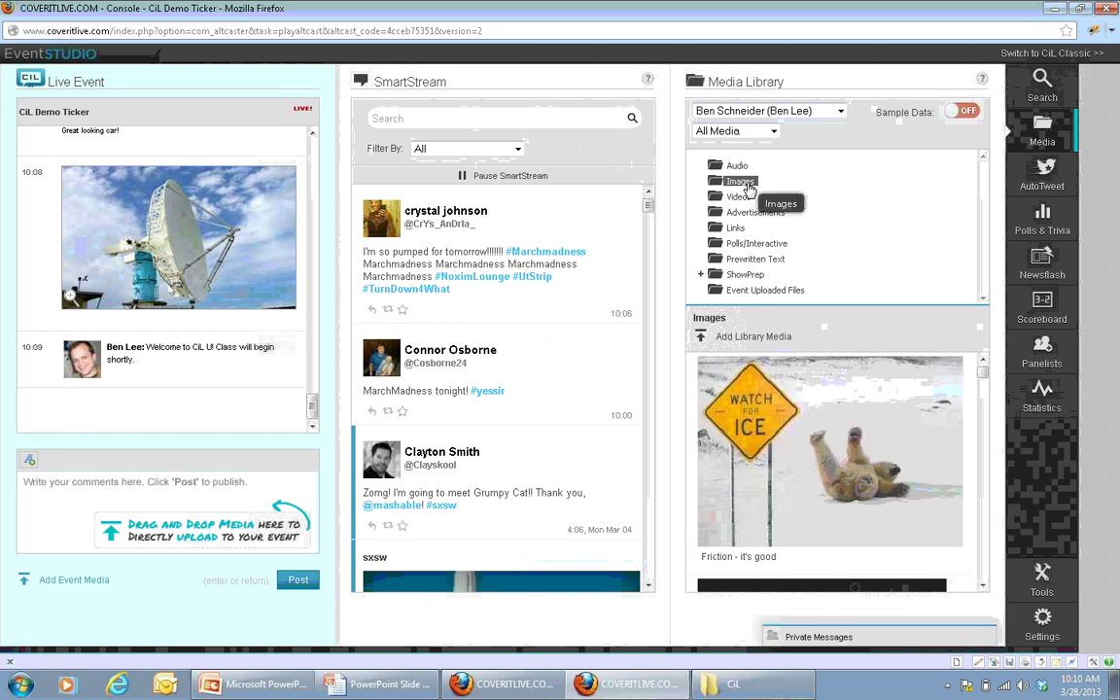
{"action": "mouse_move", "coordinate": [855, 372]}
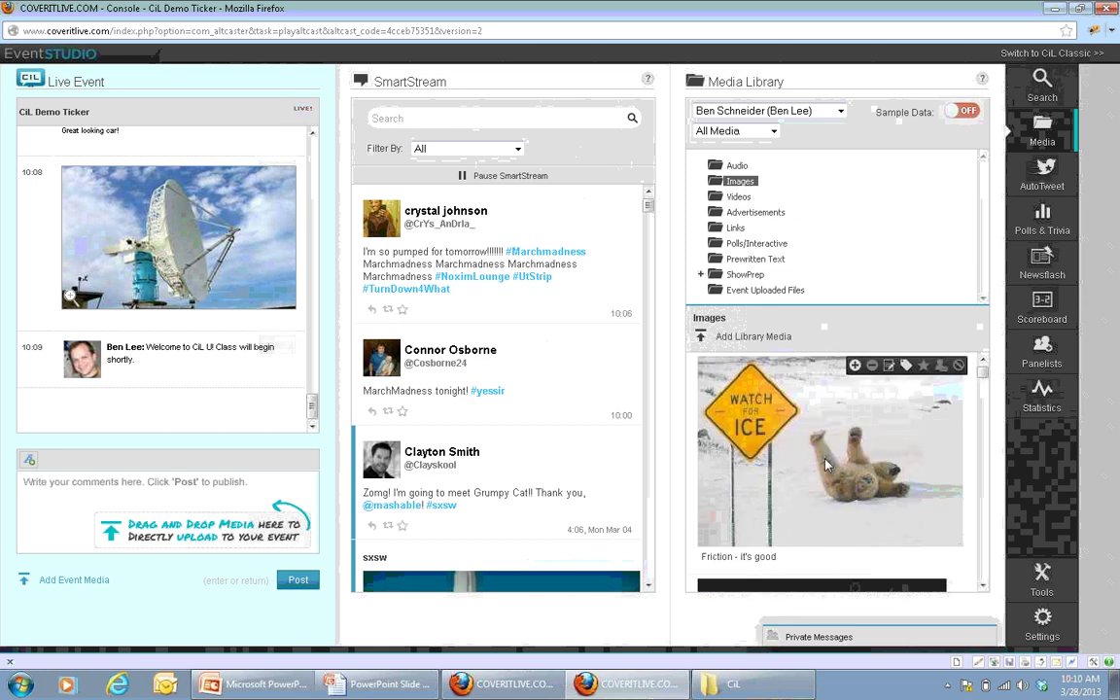
{"action": "left_click", "coordinate": [907, 367]}
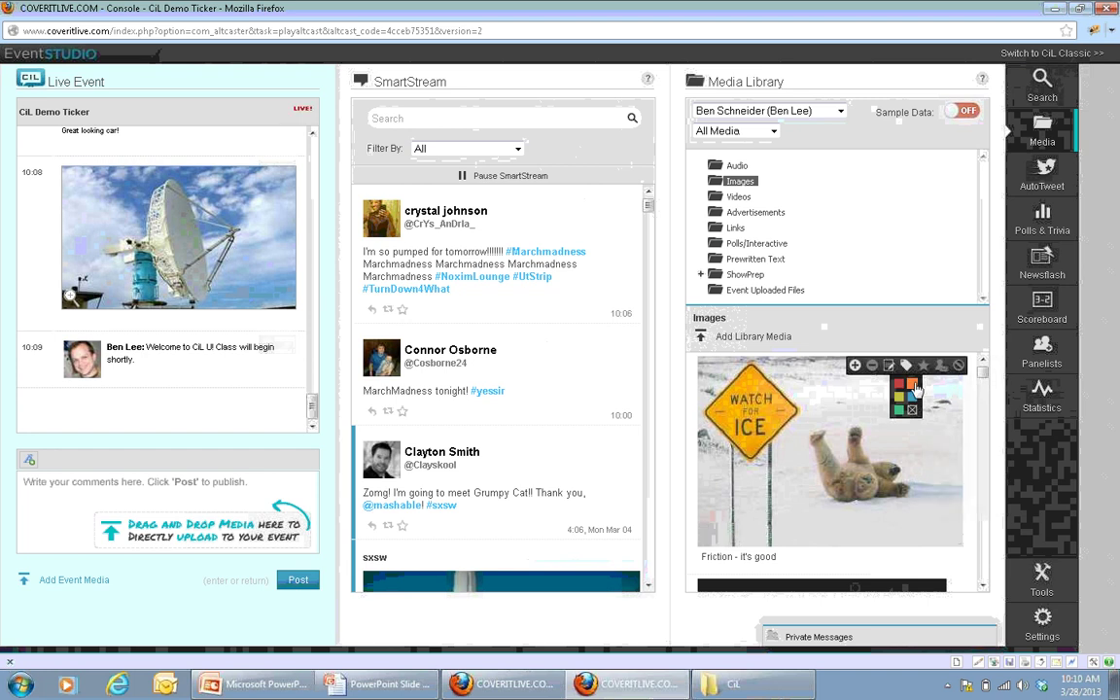
{"action": "left_click", "coordinate": [912, 385]}
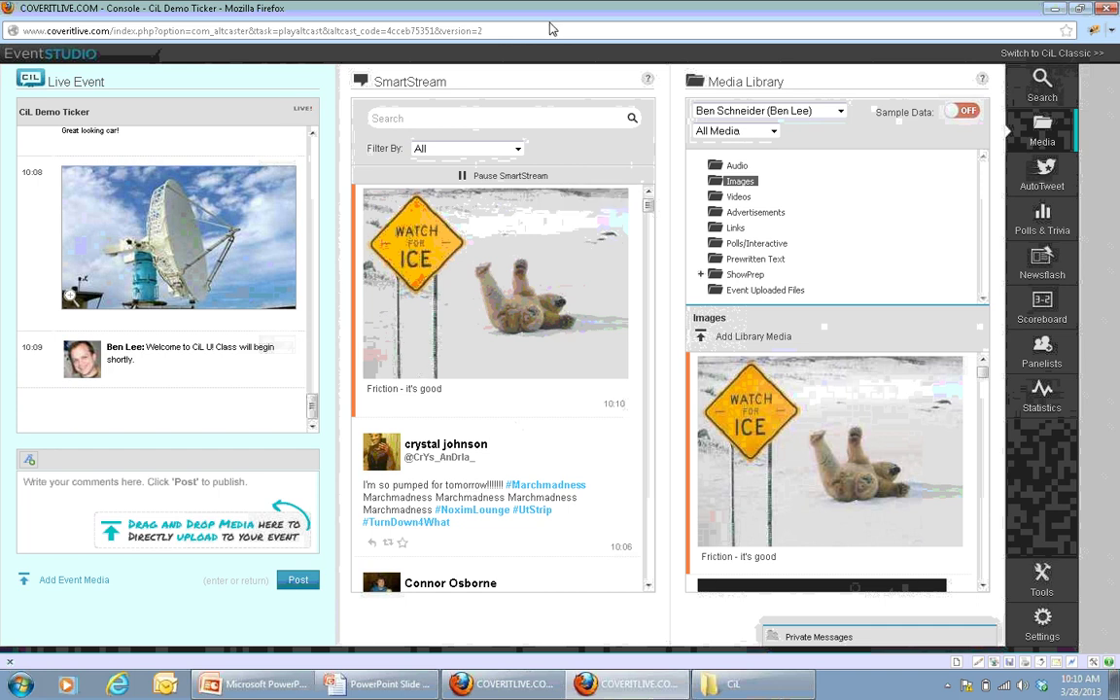
Filter the SmartStream by Tags, limited to orange-tagged items
{"action": "left_click", "coordinate": [442, 150]}
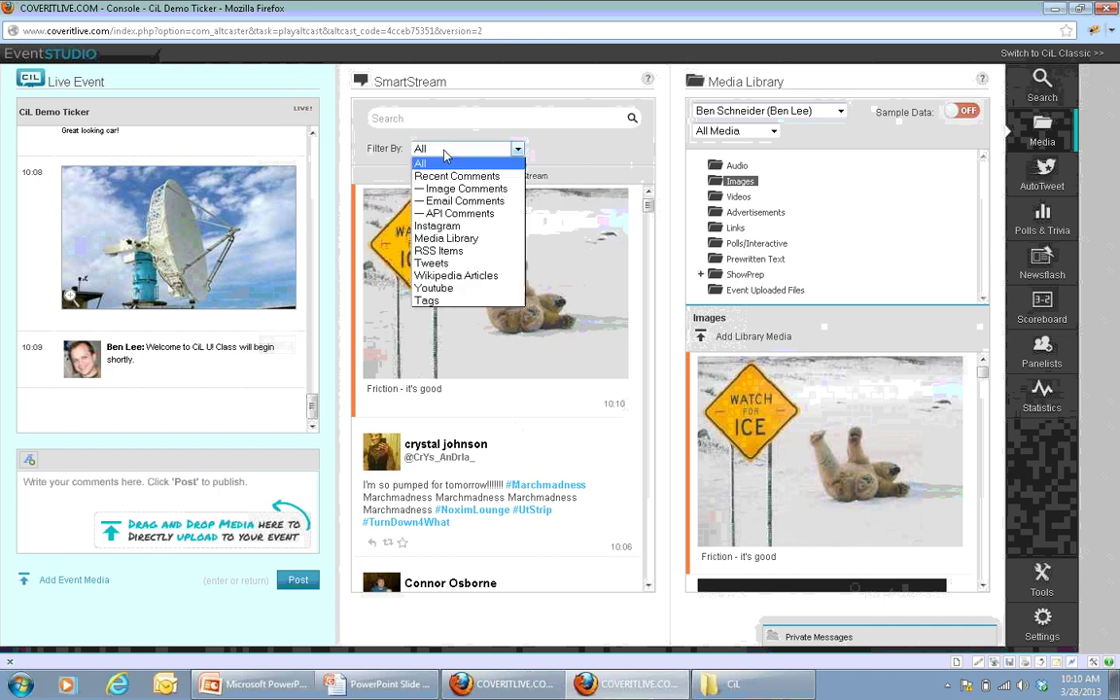
{"action": "left_click", "coordinate": [450, 302]}
{"action": "left_click", "coordinate": [607, 147]}
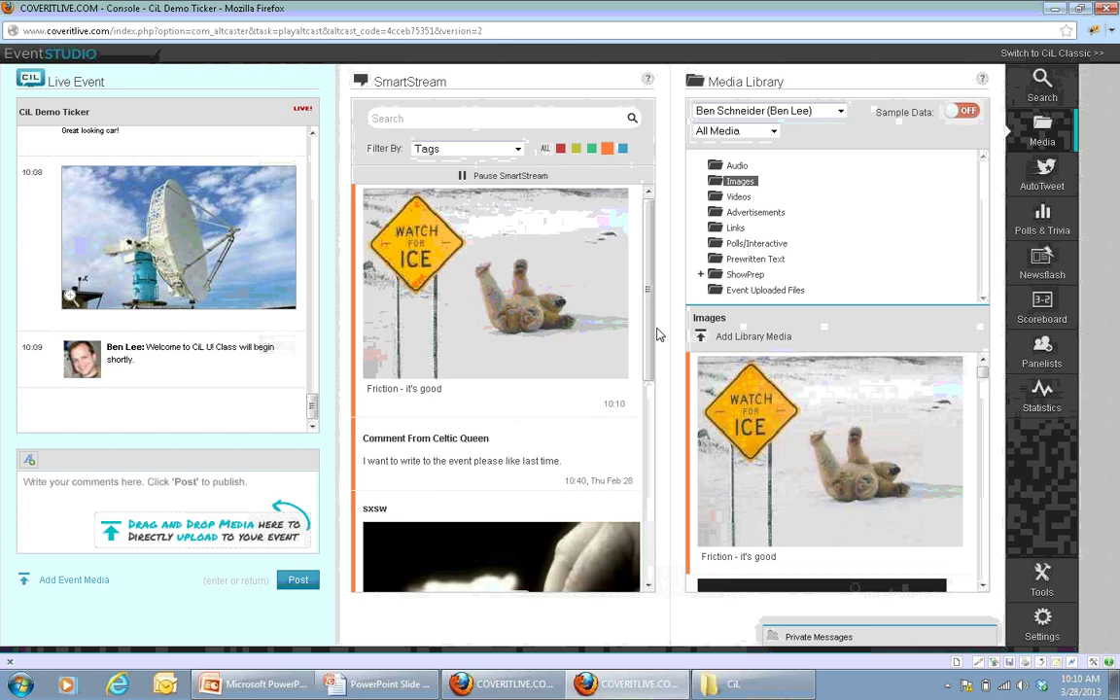
{"action": "mouse_move", "coordinate": [901, 506]}
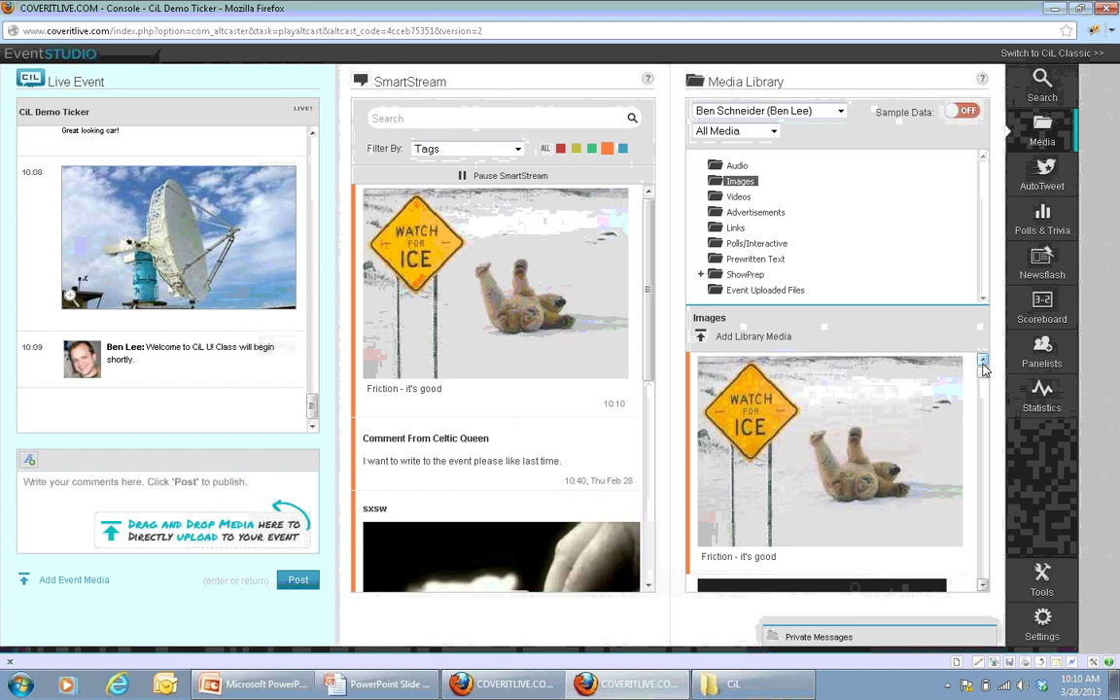
{"action": "left_click", "coordinate": [892, 365]}
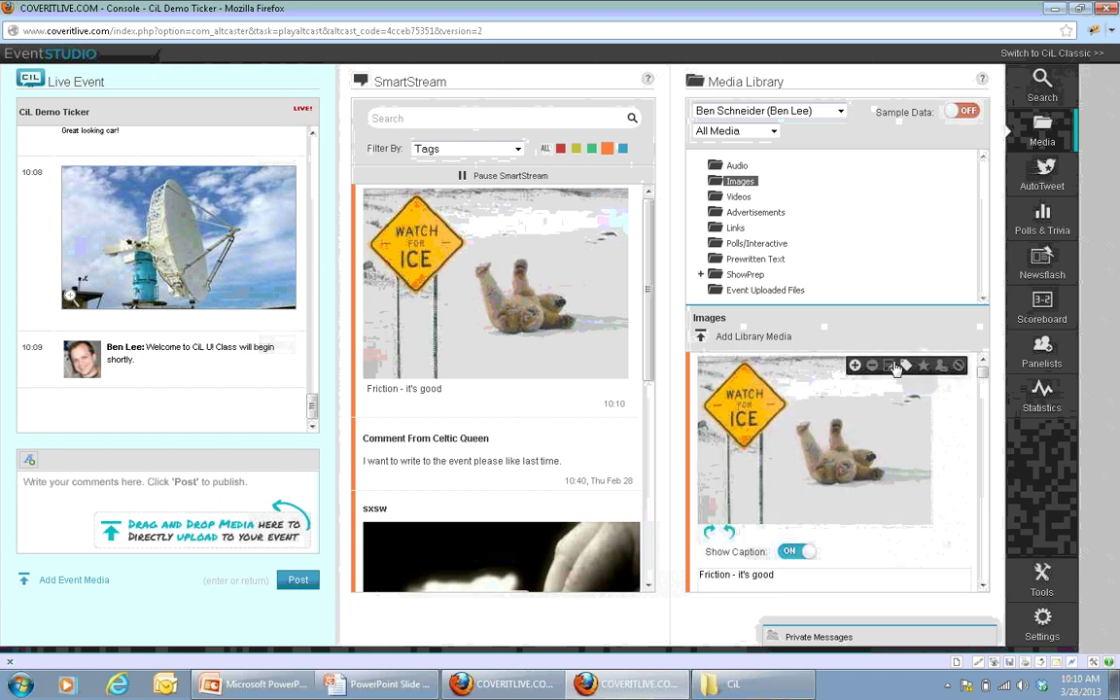
{"action": "left_click", "coordinate": [982, 585]}
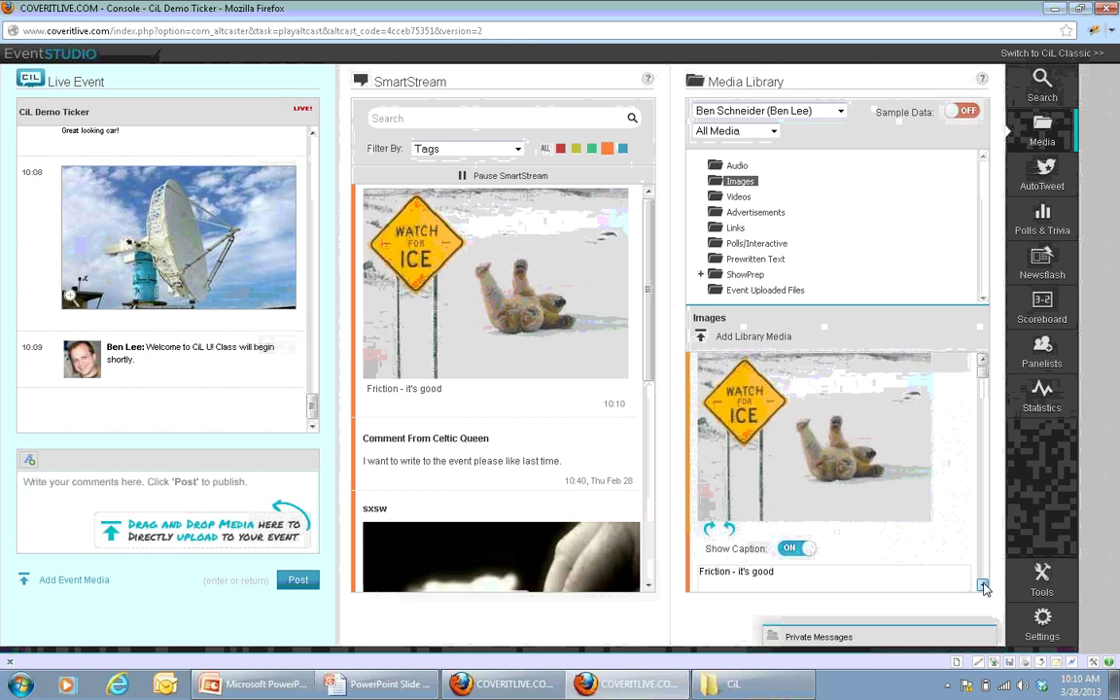
{"action": "scroll", "coordinate": [983, 585], "scroll_direction": "down", "scroll_amount": 2}
{"action": "left_click", "coordinate": [799, 483]}
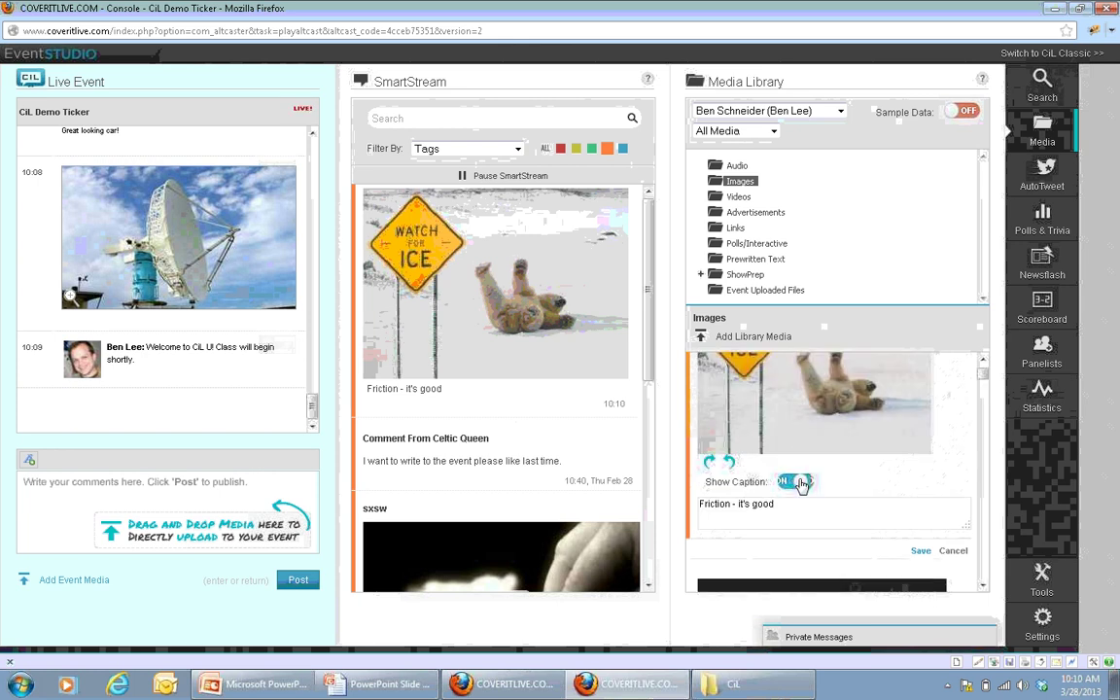
{"action": "left_click", "coordinate": [792, 482]}
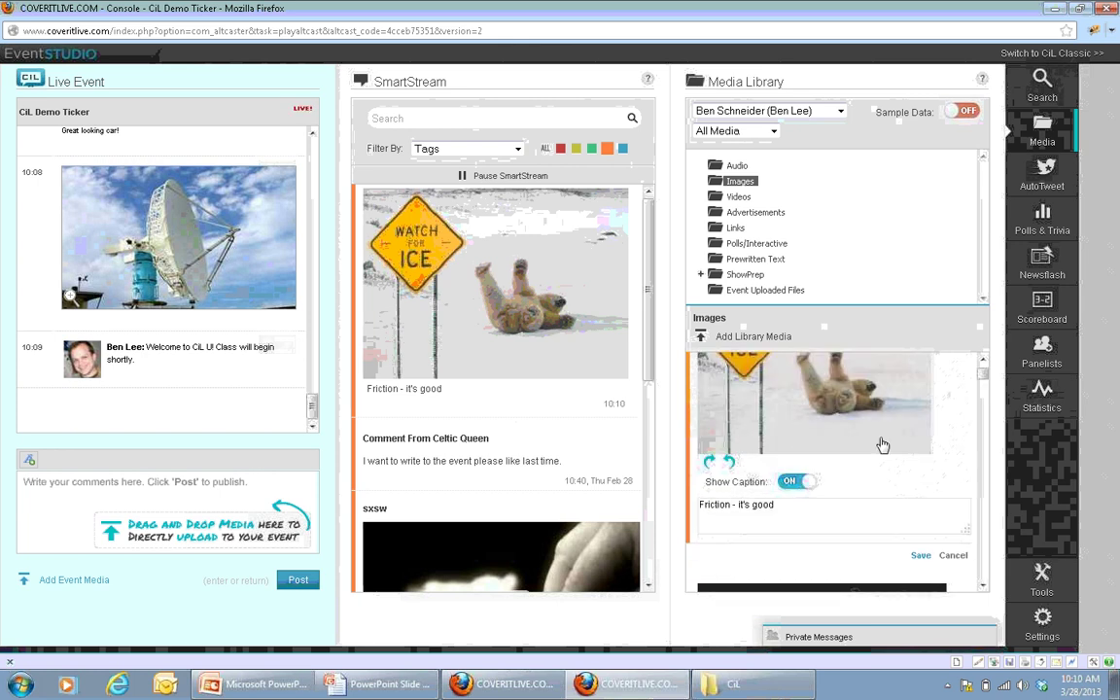
{"action": "scroll", "coordinate": [739, 476], "scroll_direction": "up", "scroll_amount": 1}
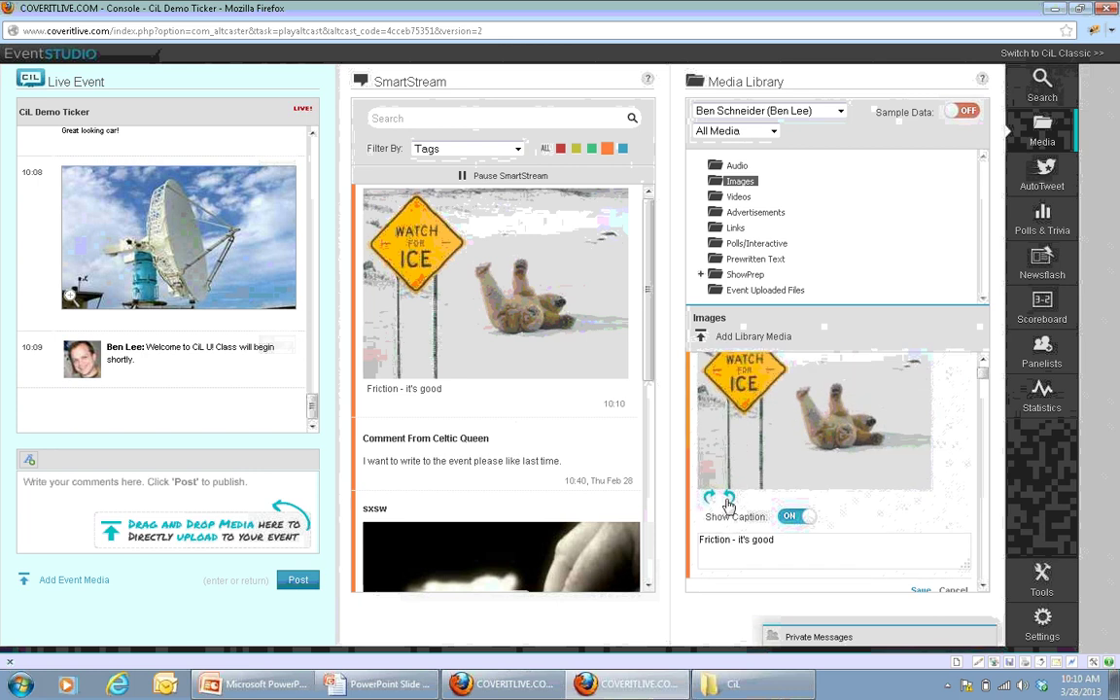
{"action": "left_click", "coordinate": [728, 499]}
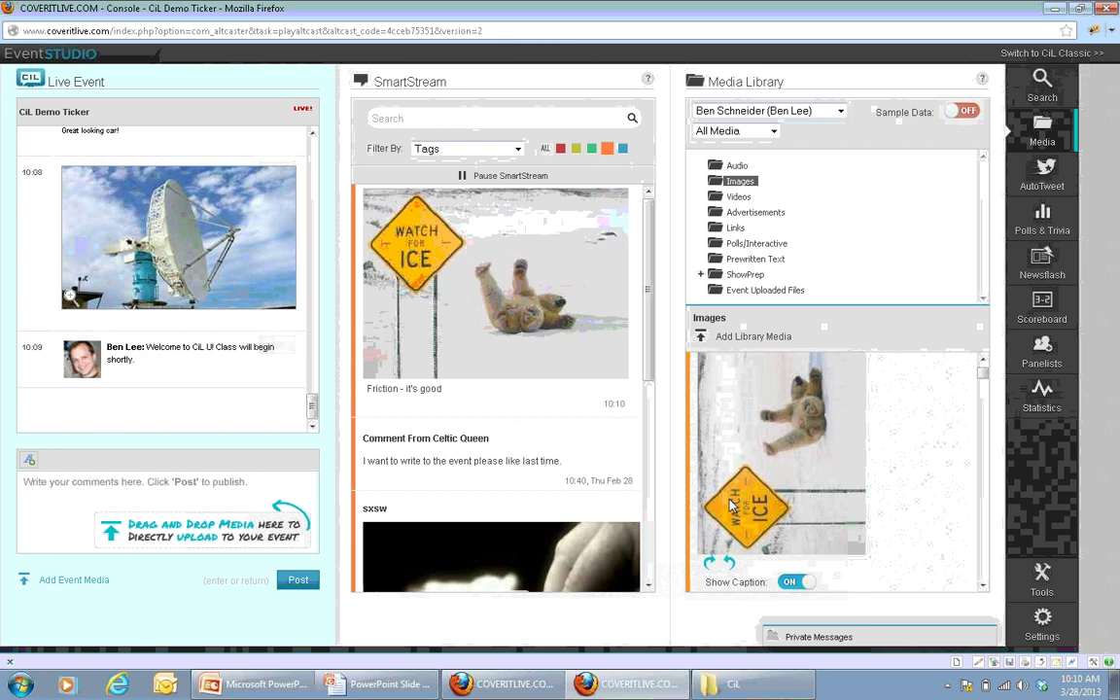
{"action": "left_click", "coordinate": [708, 561]}
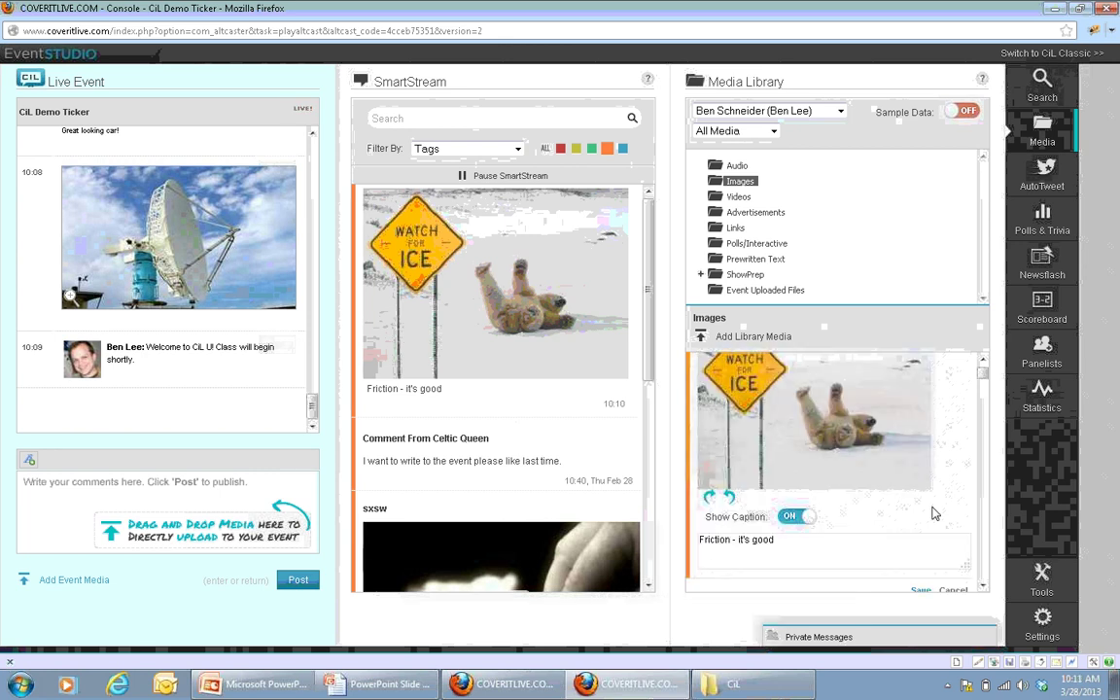
{"action": "scroll", "coordinate": [928, 572], "scroll_direction": "down", "scroll_amount": 1}
{"action": "left_click", "coordinate": [921, 557]}
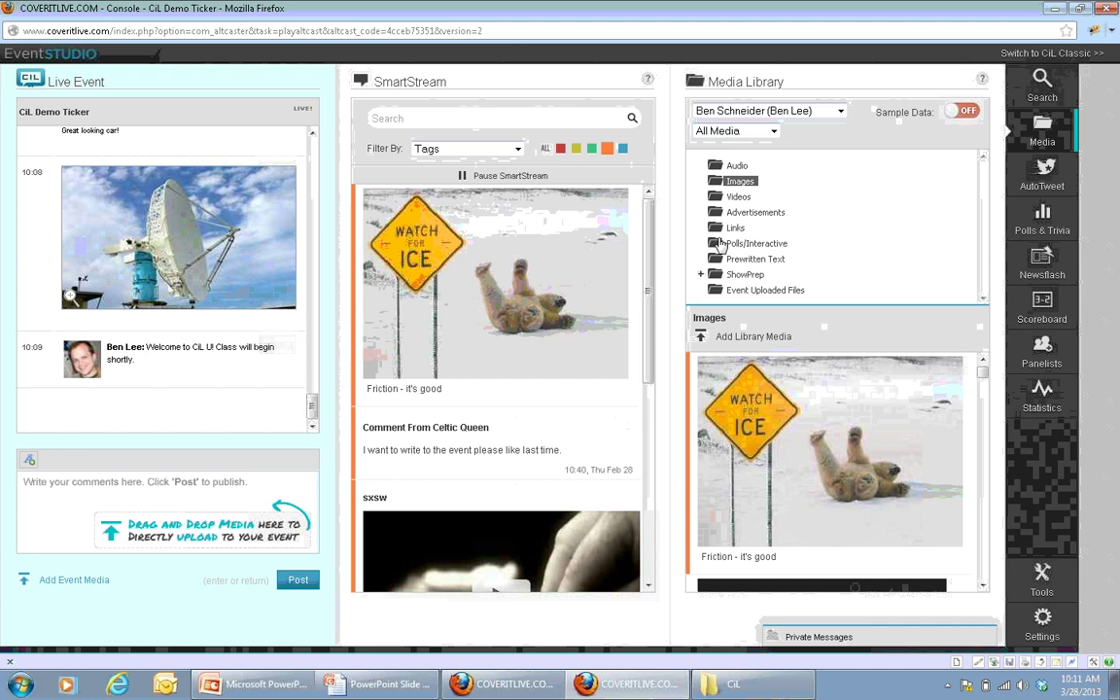
Browse the Videos, Advertisements and Images folders of the Media Library
{"action": "left_click", "coordinate": [738, 197]}
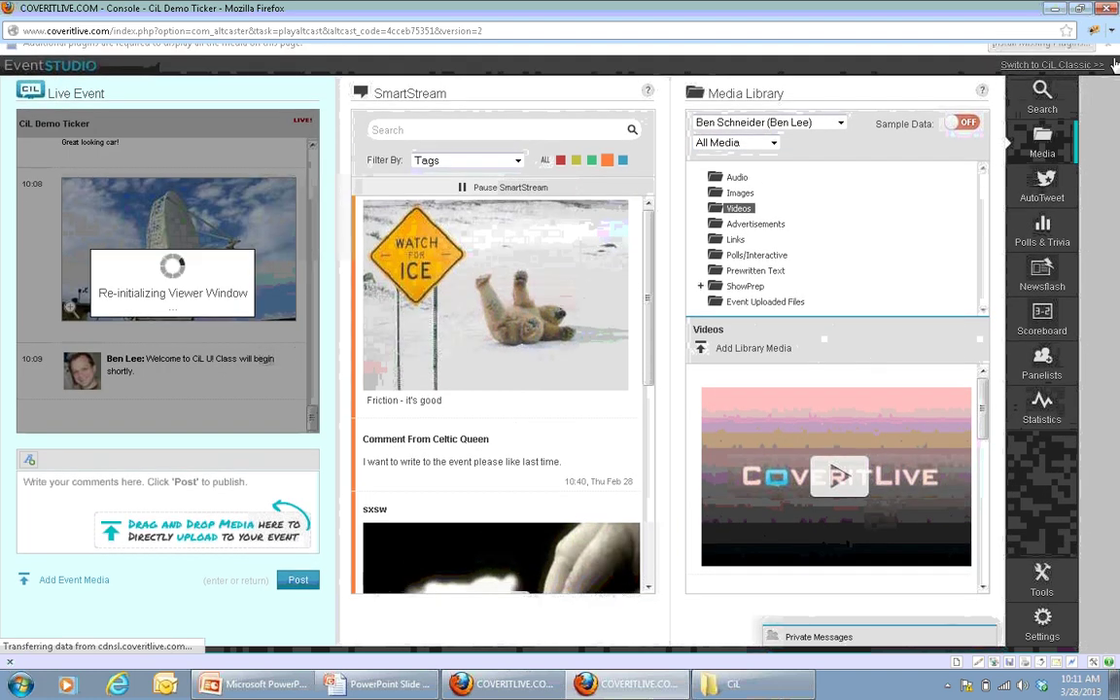
{"action": "left_click", "coordinate": [754, 213]}
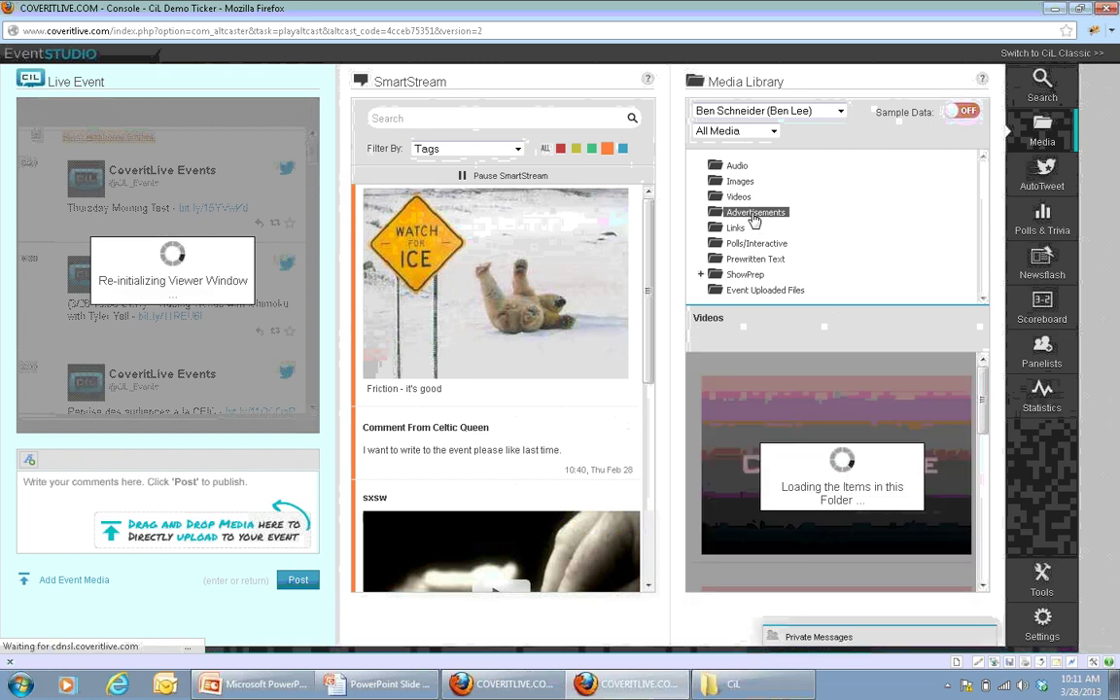
{"action": "left_click", "coordinate": [740, 182]}
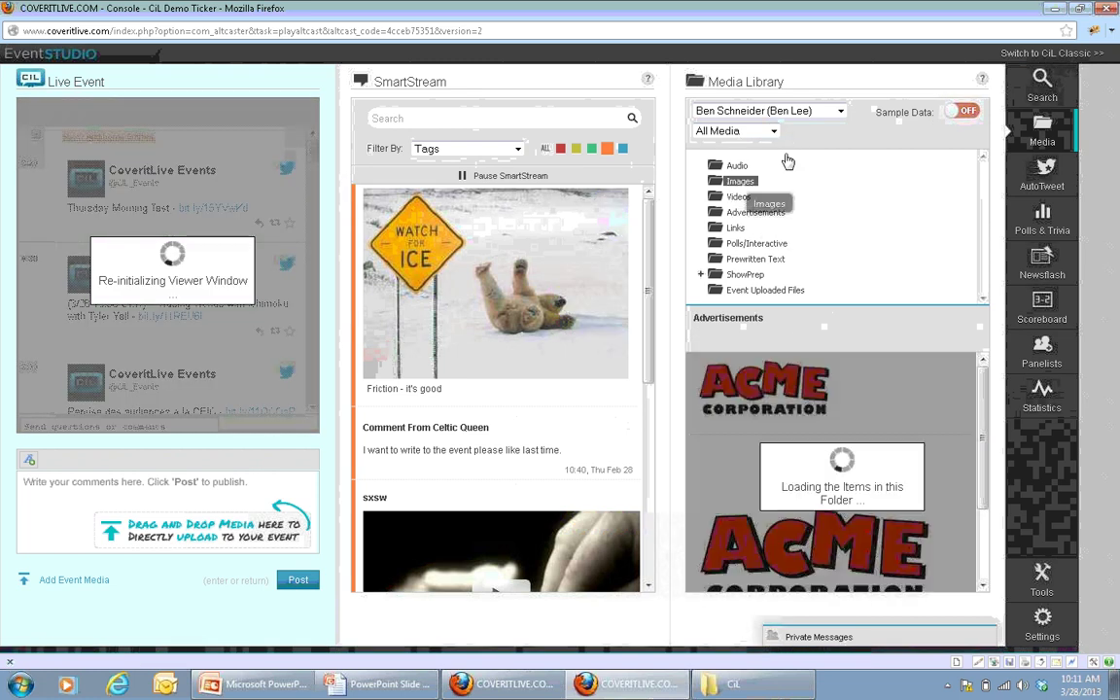
Switch to another user's library and back, then open the All Media age dropdown
{"action": "left_click", "coordinate": [833, 109]}
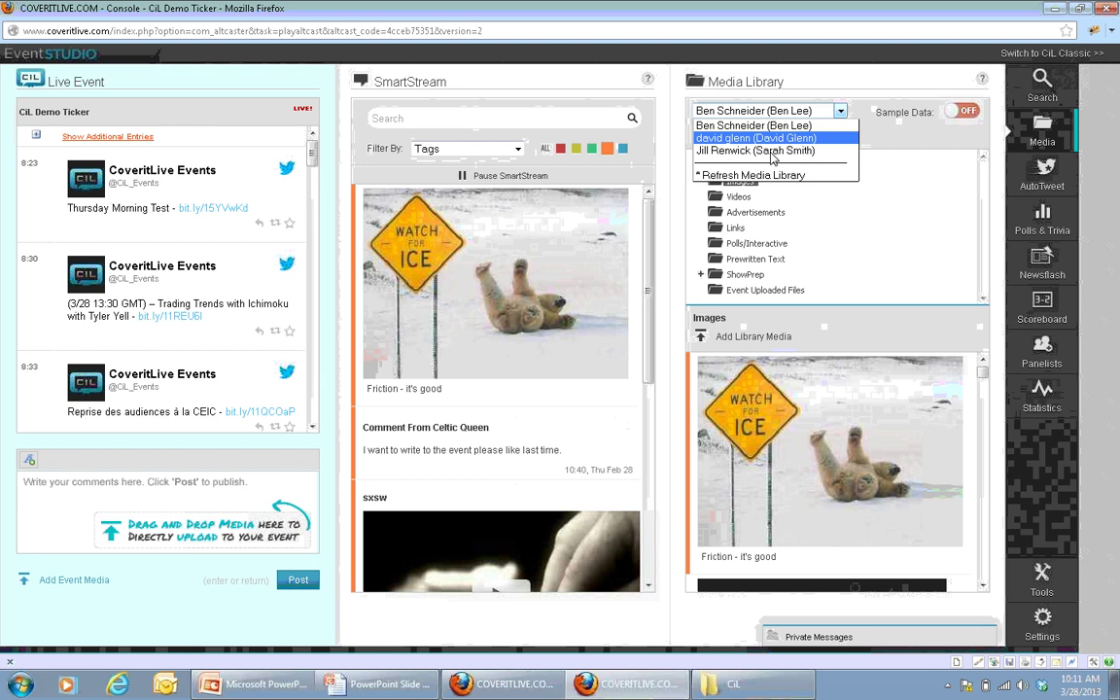
{"action": "left_click", "coordinate": [787, 139]}
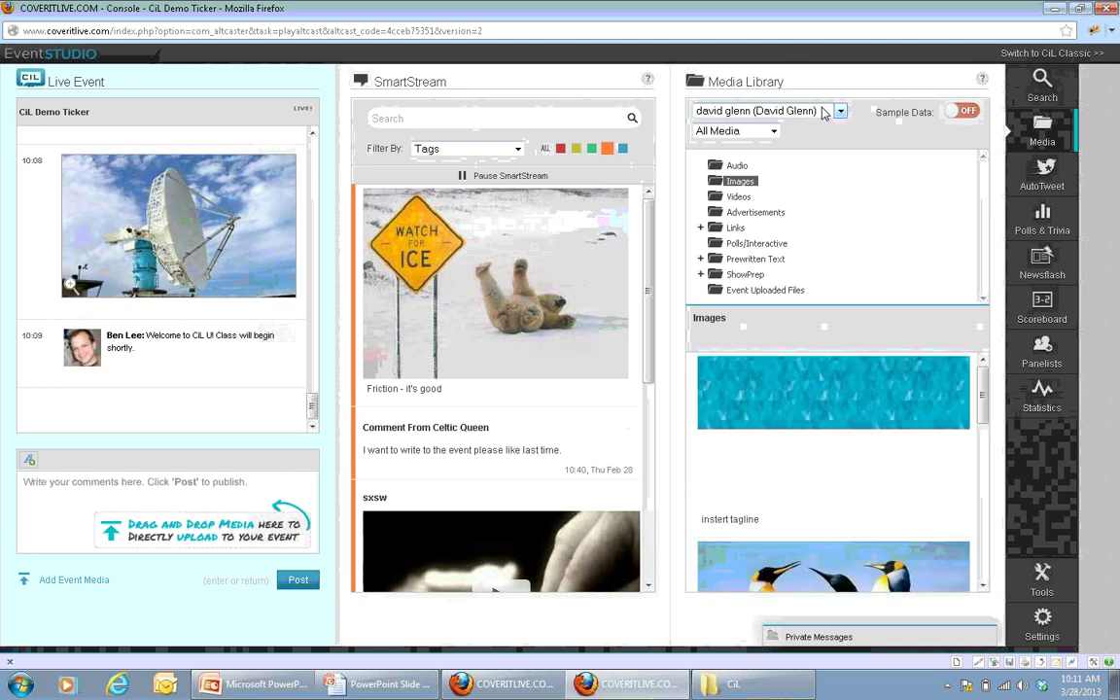
{"action": "left_click", "coordinate": [823, 111]}
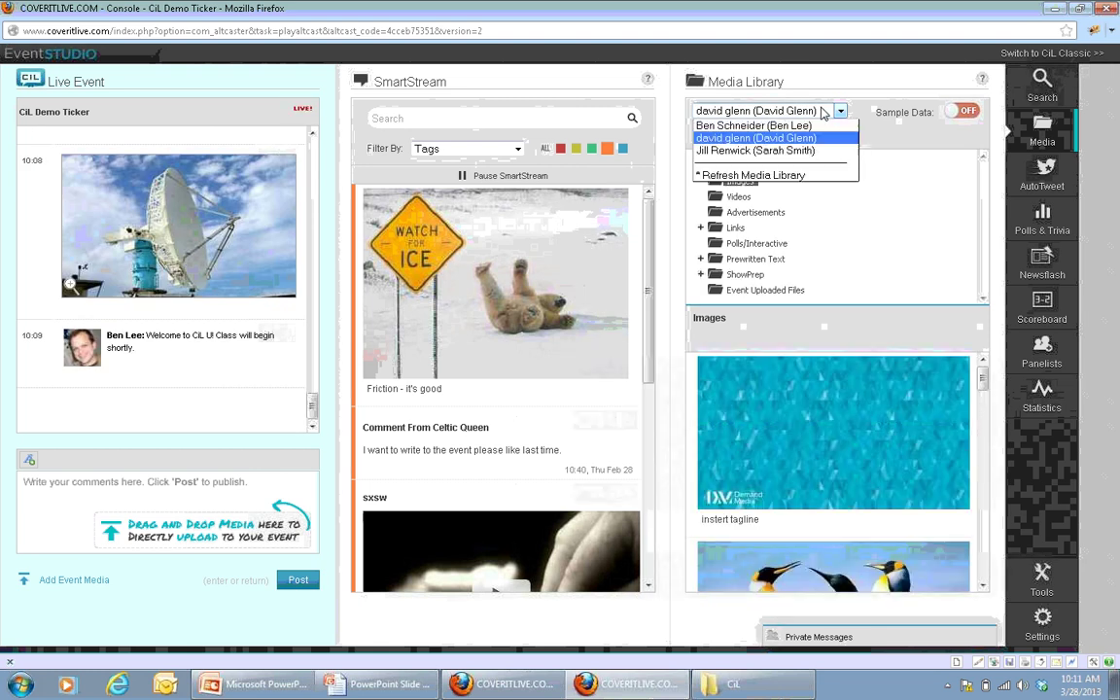
{"action": "left_click", "coordinate": [807, 125]}
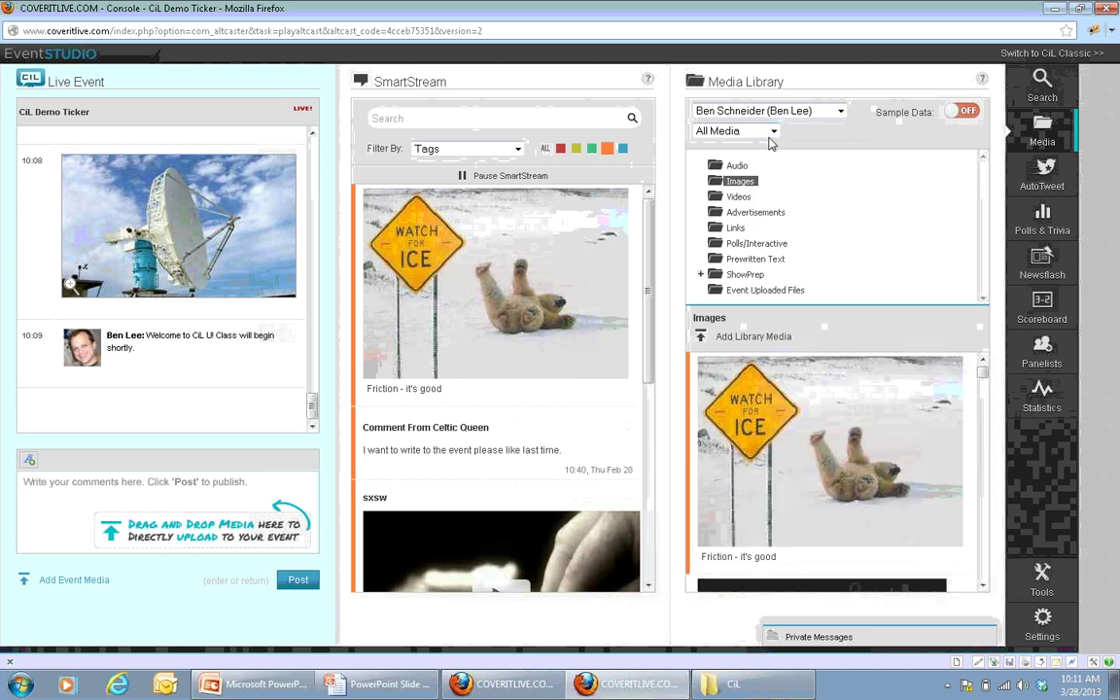
{"action": "left_click", "coordinate": [773, 131]}
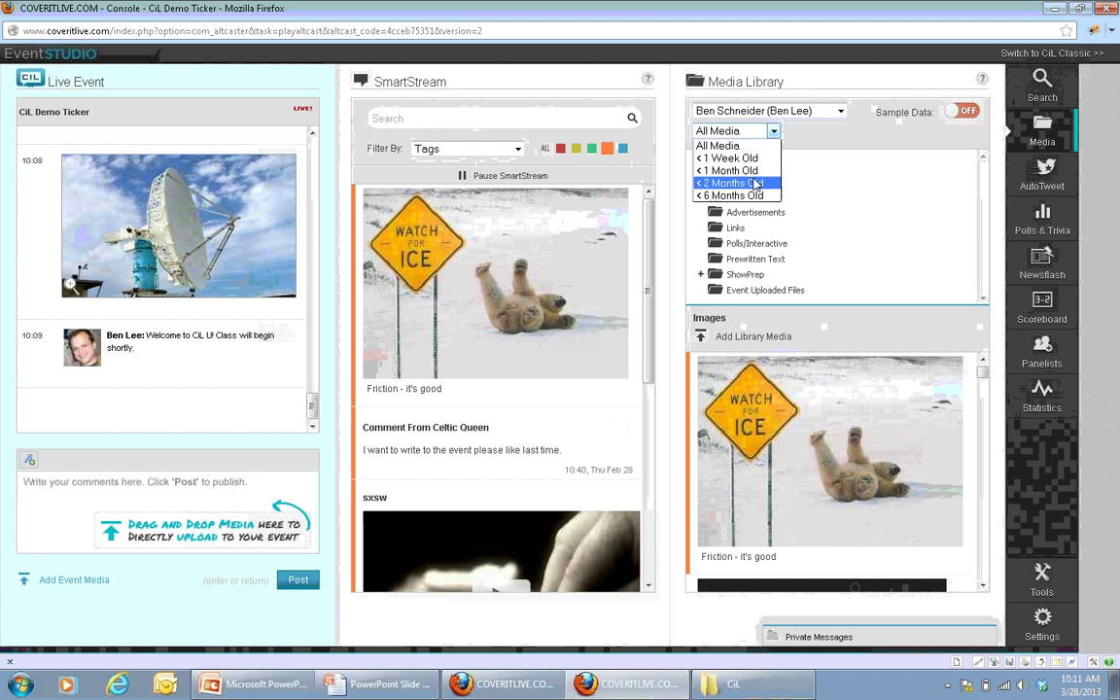
Limit the library to '<1 Week Old' items and go to the Live Events Firefox window
{"action": "left_click", "coordinate": [773, 160]}
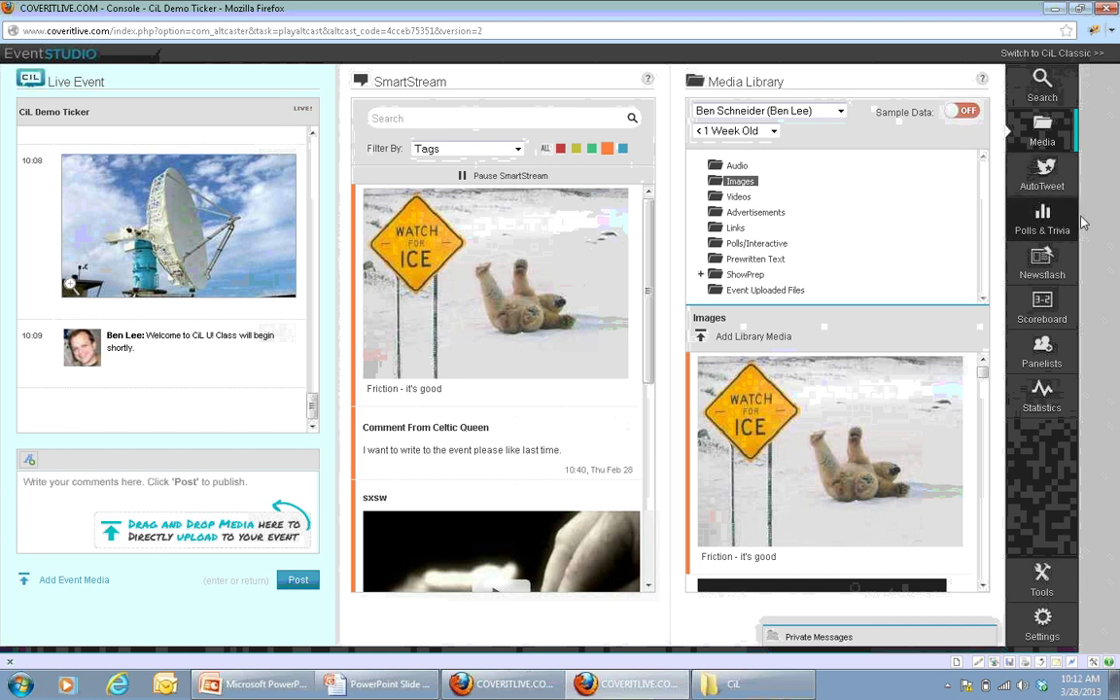
{"action": "left_click", "coordinate": [500, 683]}
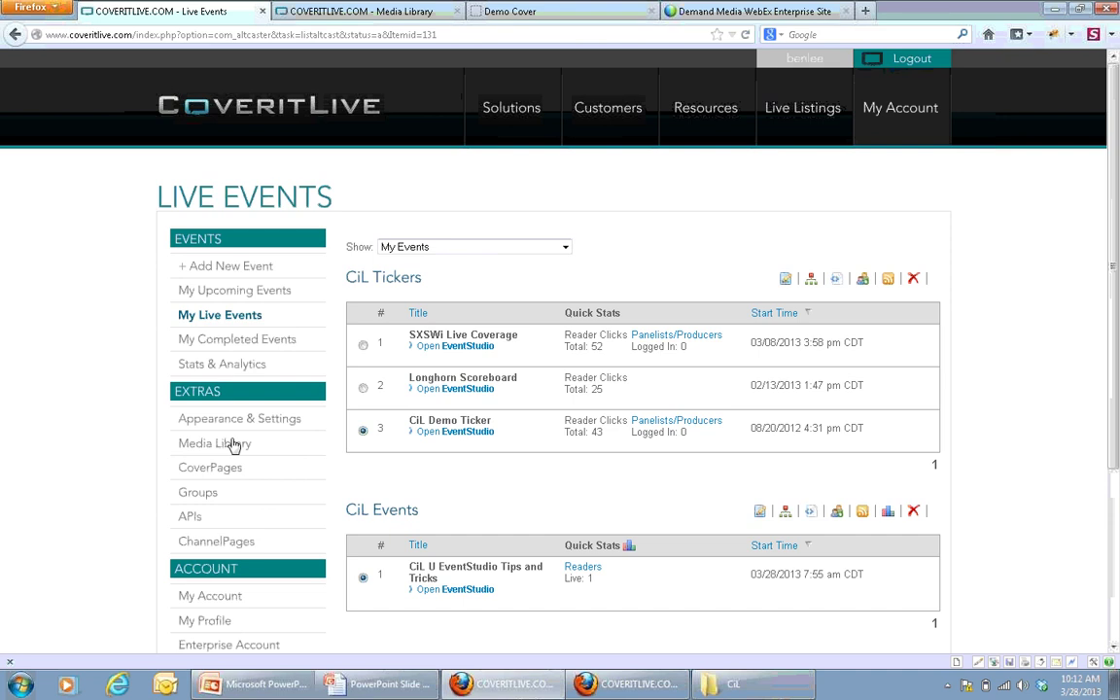
On the Media Library page, view CiL Logo details (CiL_LOGO_White3.png, 'Sample Logo') under Images
{"action": "left_click", "coordinate": [348, 12]}
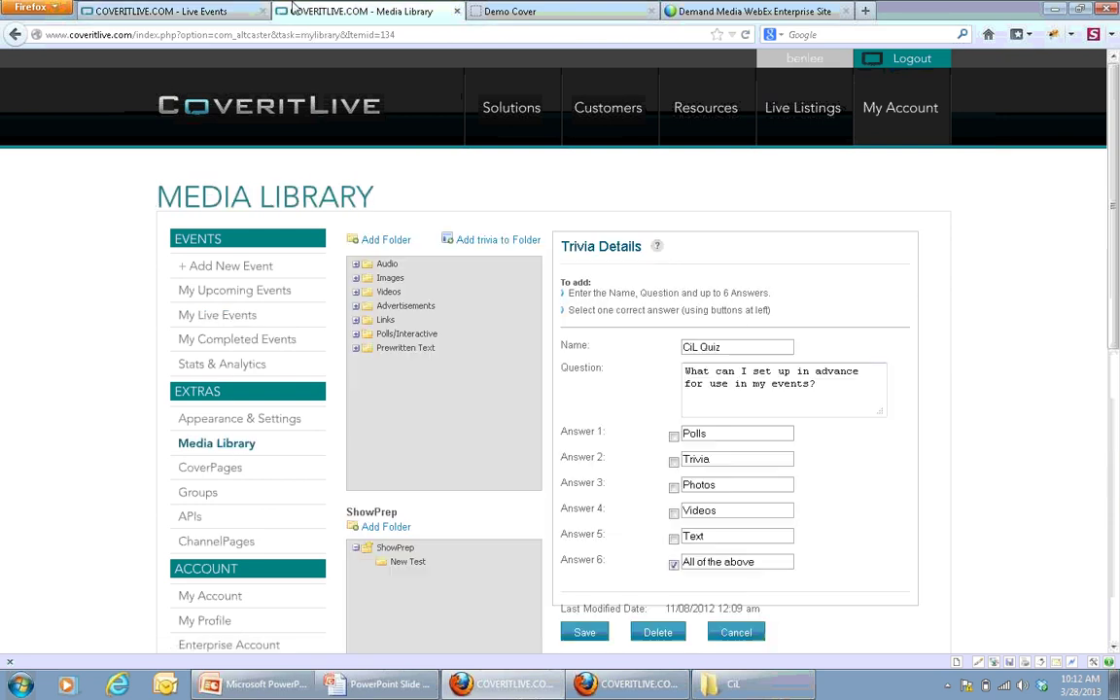
{"action": "scroll", "coordinate": [1115, 178], "scroll_direction": "down", "scroll_amount": 2}
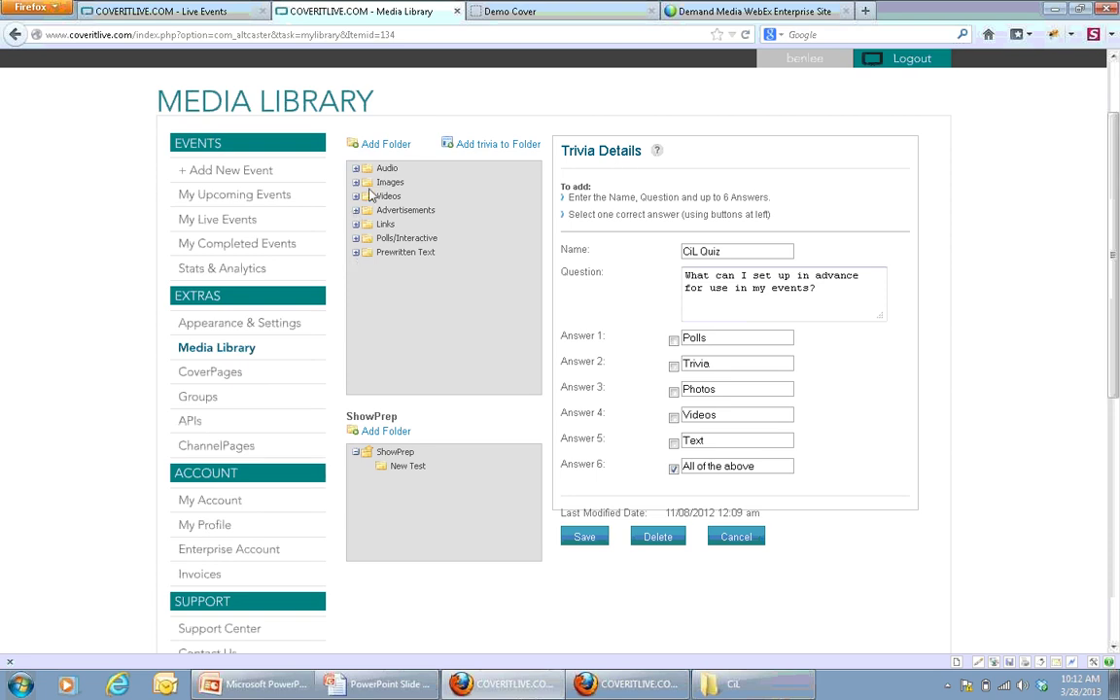
{"action": "left_click", "coordinate": [356, 182]}
{"action": "left_click_drag", "start_coordinate": [533, 242], "coordinate": [535, 355]}
{"action": "scroll", "coordinate": [430, 193], "scroll_direction": "up", "scroll_amount": 5}
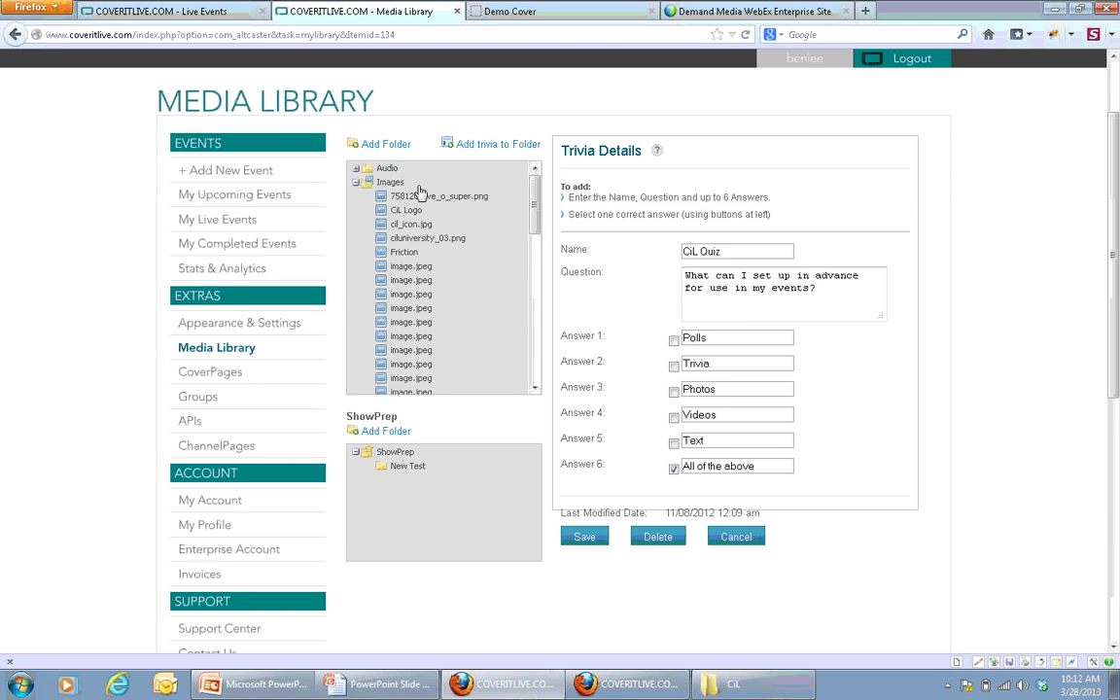
{"action": "left_click", "coordinate": [423, 197]}
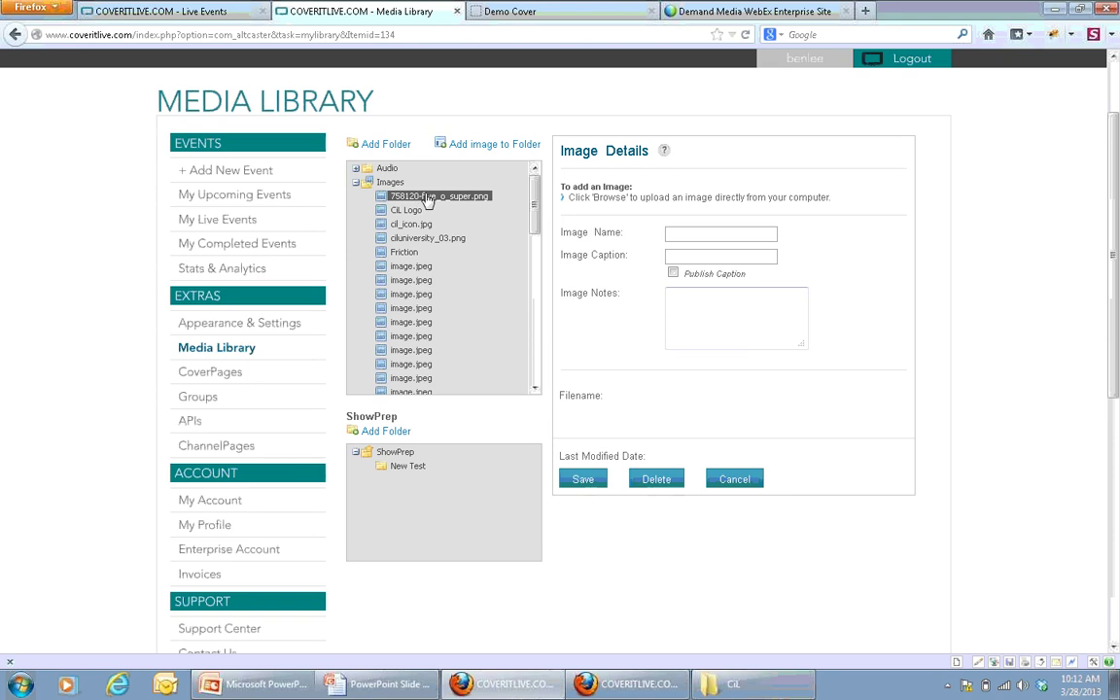
{"action": "left_click", "coordinate": [406, 210]}
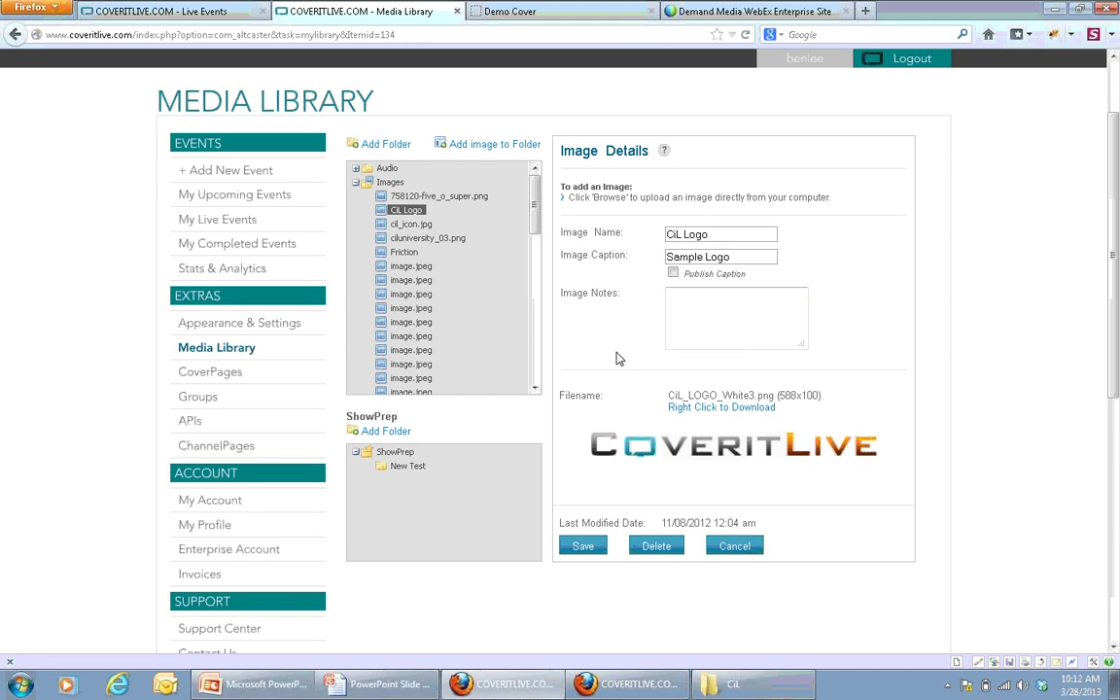
{"action": "left_click", "coordinate": [356, 183]}
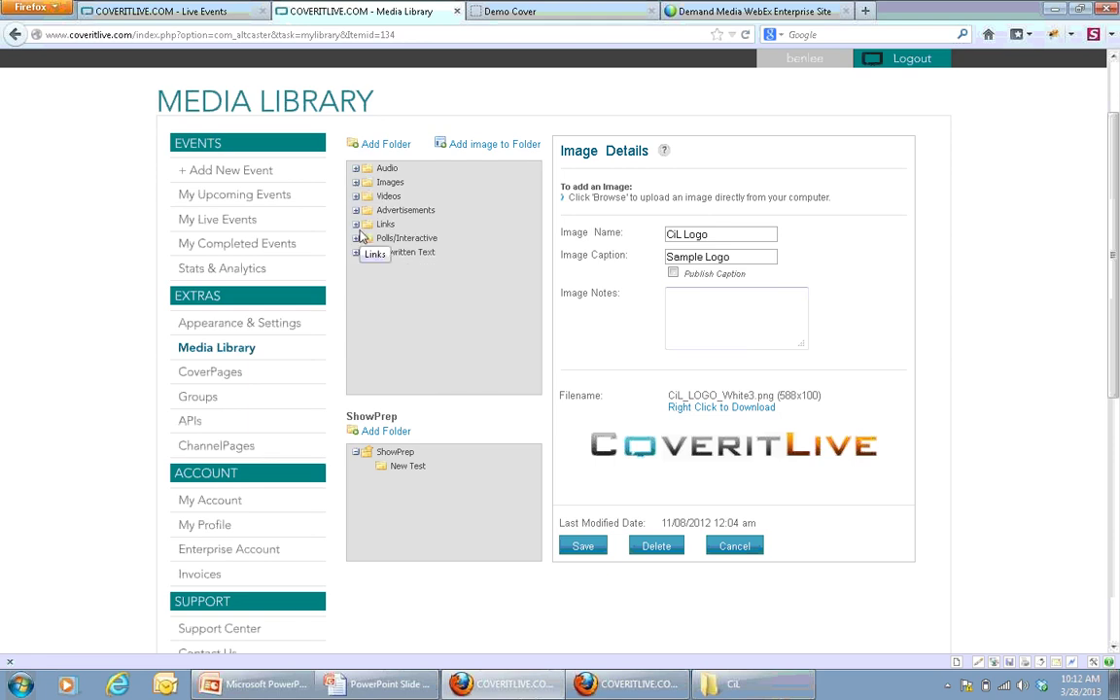
Expand Videos and Advertisements, view the ACME ad's details, then collapse both folders
{"action": "left_click", "coordinate": [356, 196]}
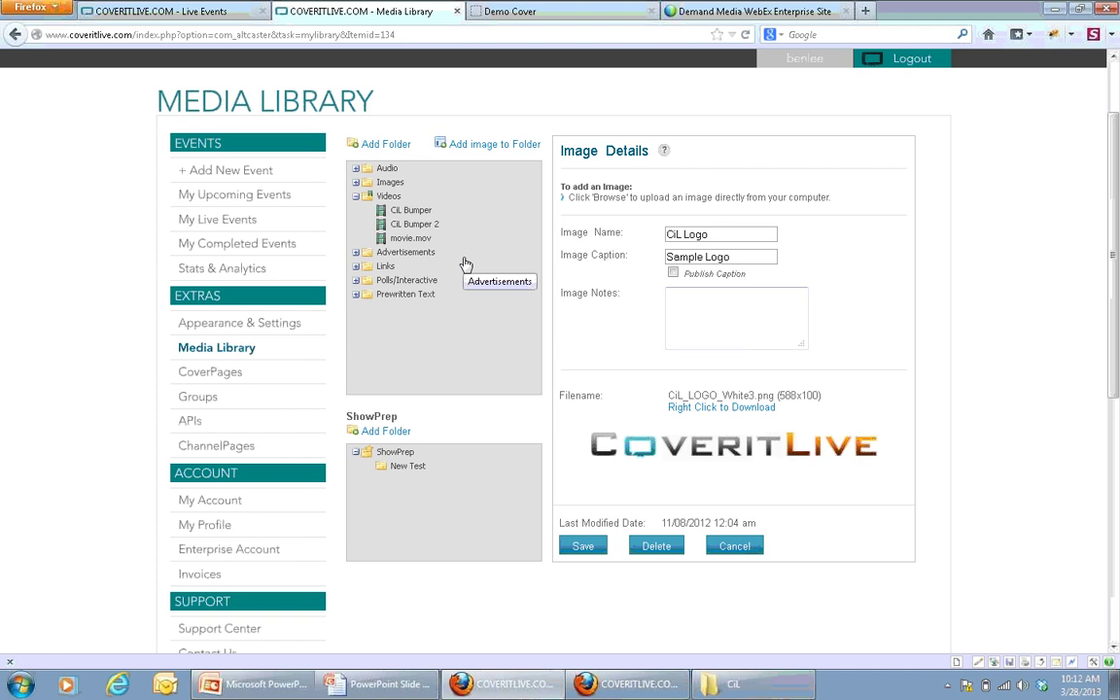
{"action": "left_click", "coordinate": [356, 251]}
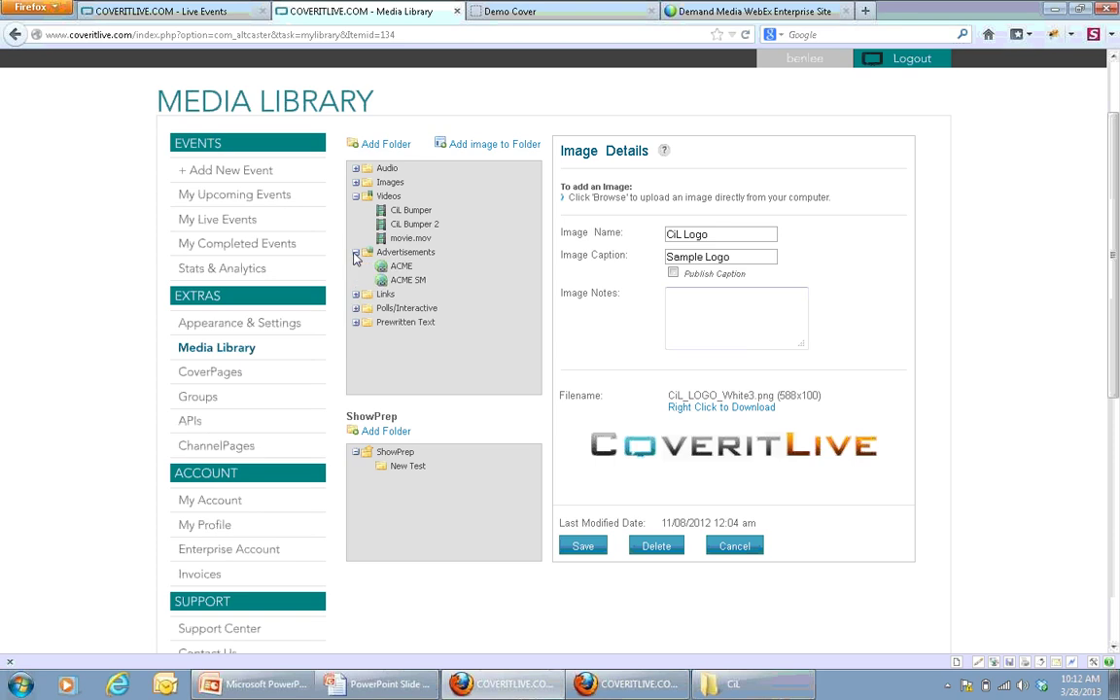
{"action": "left_click", "coordinate": [401, 270]}
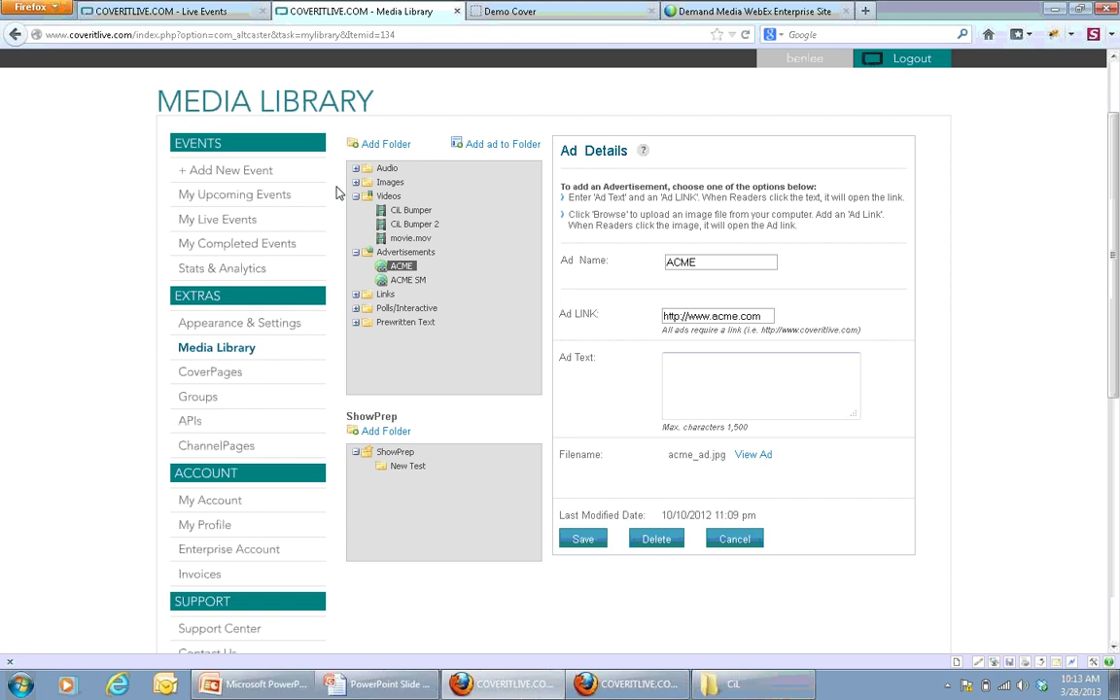
{"action": "left_click", "coordinate": [356, 196]}
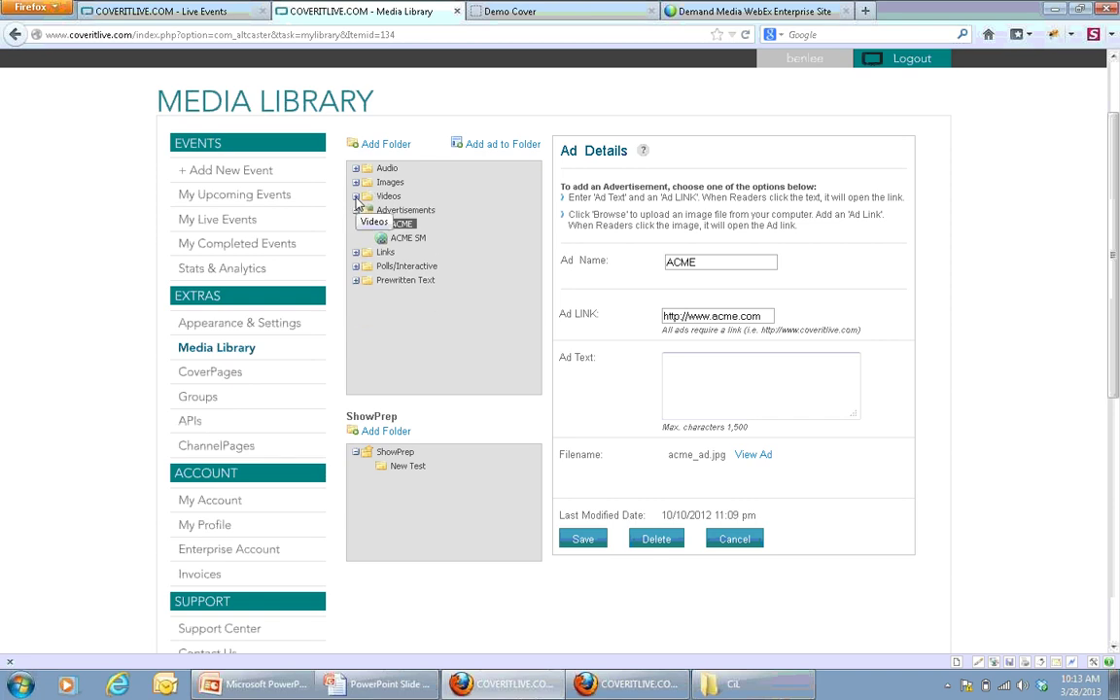
{"action": "left_click", "coordinate": [355, 210]}
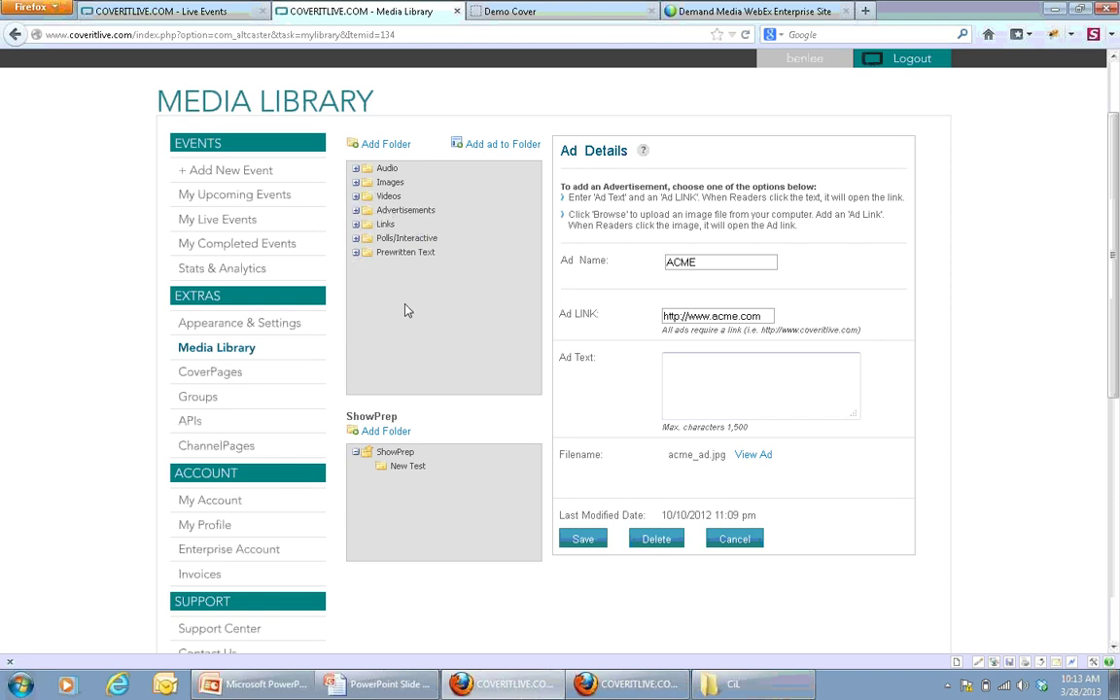
View the CiL Session Poll in Polls/Interactive, then return to the PowerPoint slide
{"action": "left_click", "coordinate": [356, 238]}
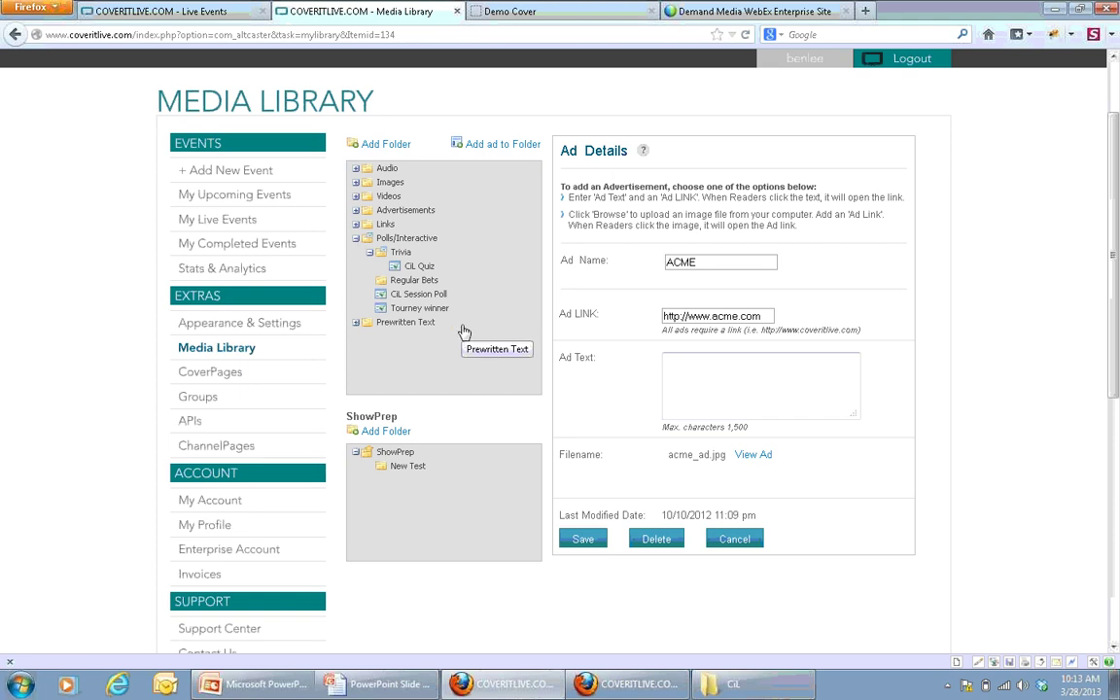
{"action": "left_click", "coordinate": [402, 238]}
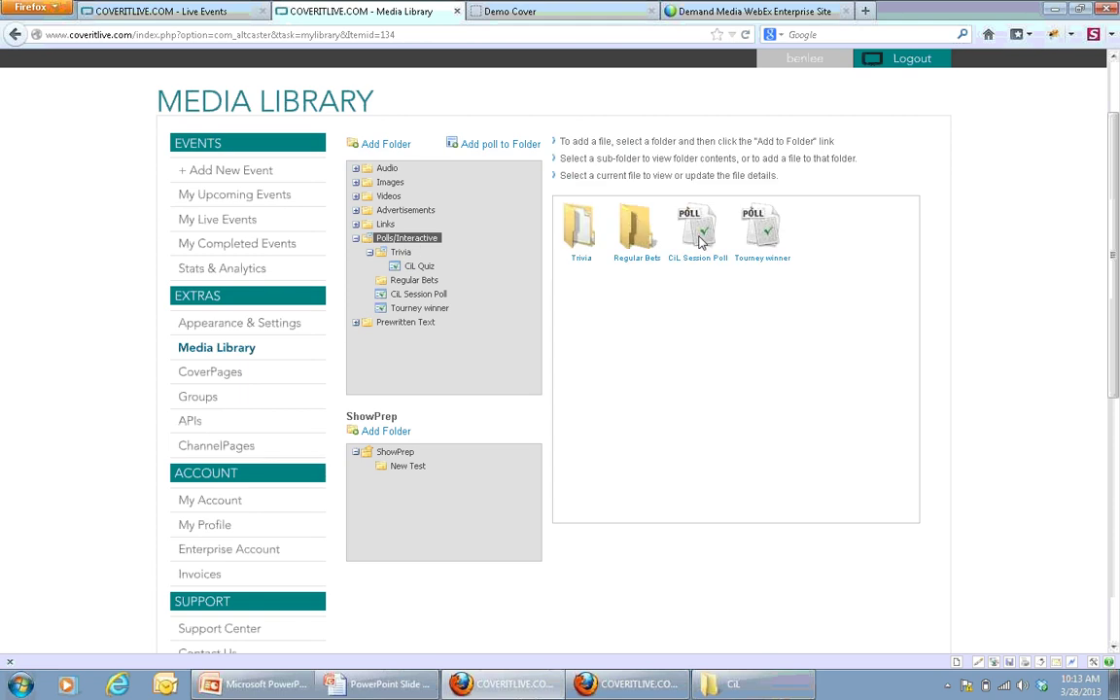
{"action": "left_click", "coordinate": [694, 254]}
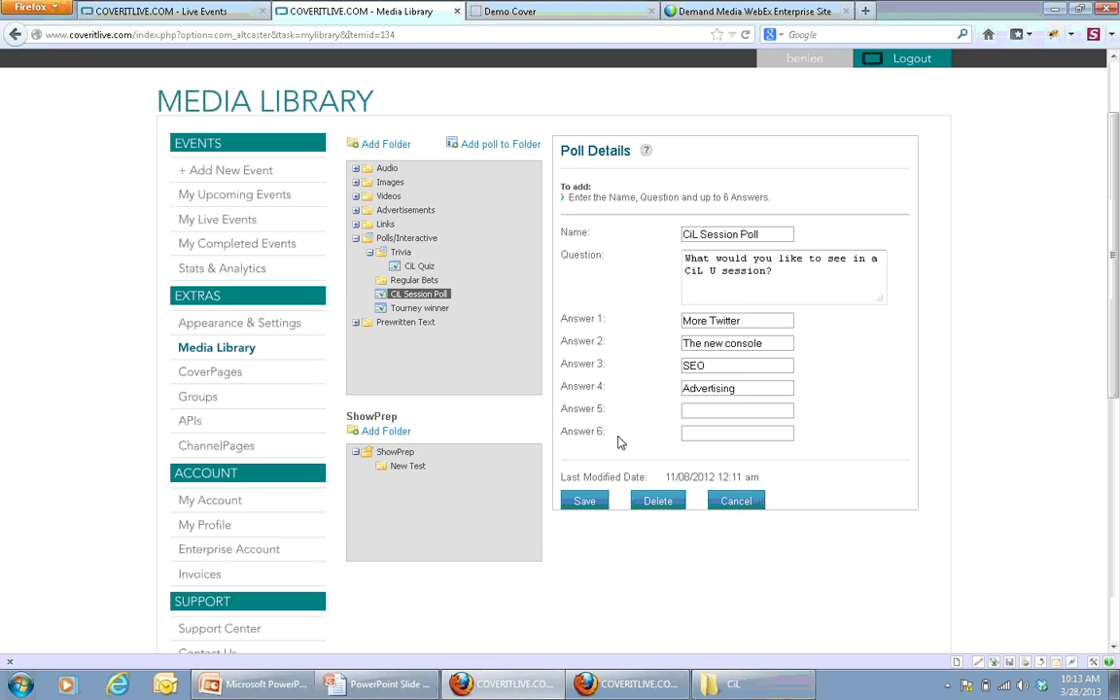
{"action": "mouse_move", "coordinate": [497, 684]}
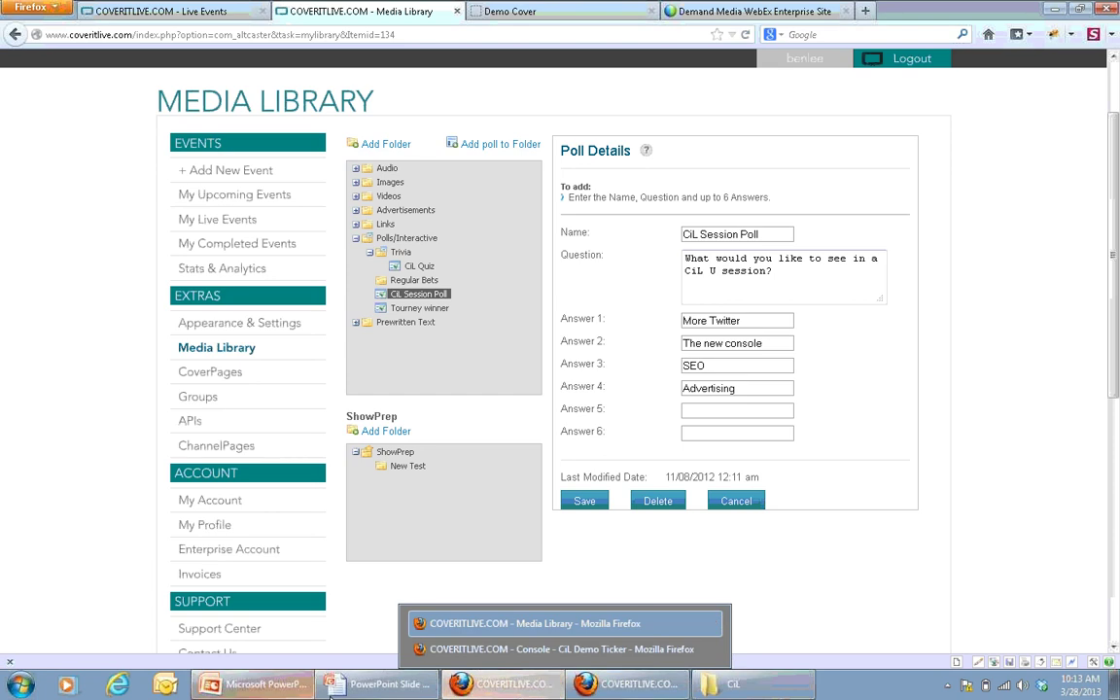
{"action": "left_click", "coordinate": [381, 690]}
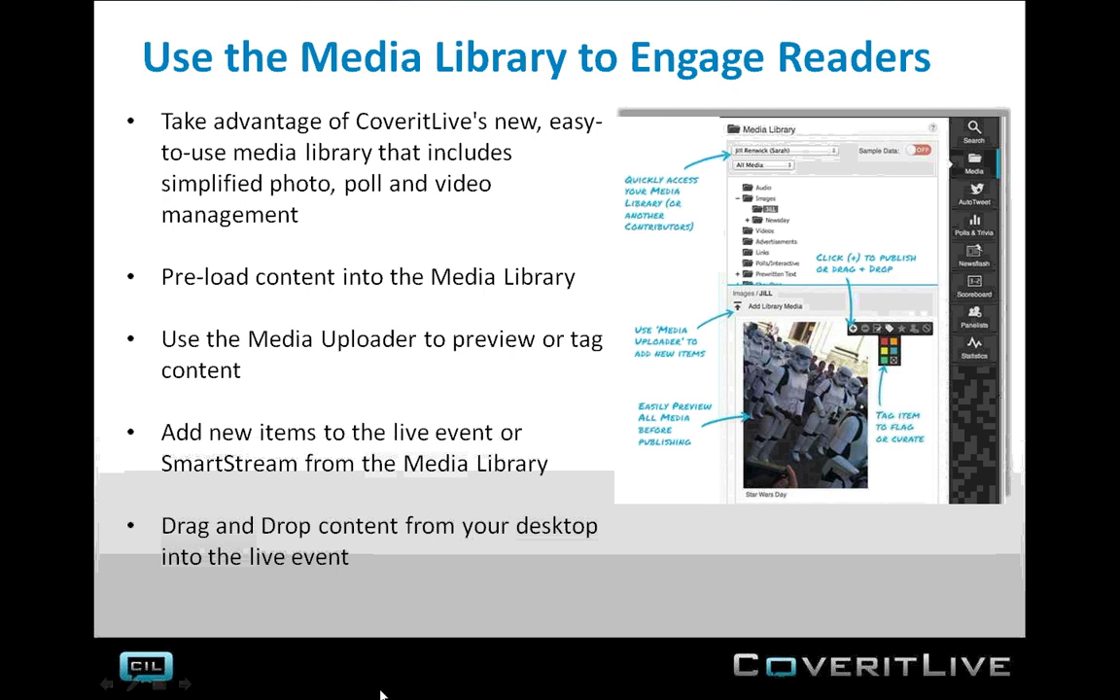
Switch from the PowerPoint slide show back to the CoveritLive console window
{"action": "key", "text": "alt+Tab"}
{"action": "key", "text": "alt+Tab"}
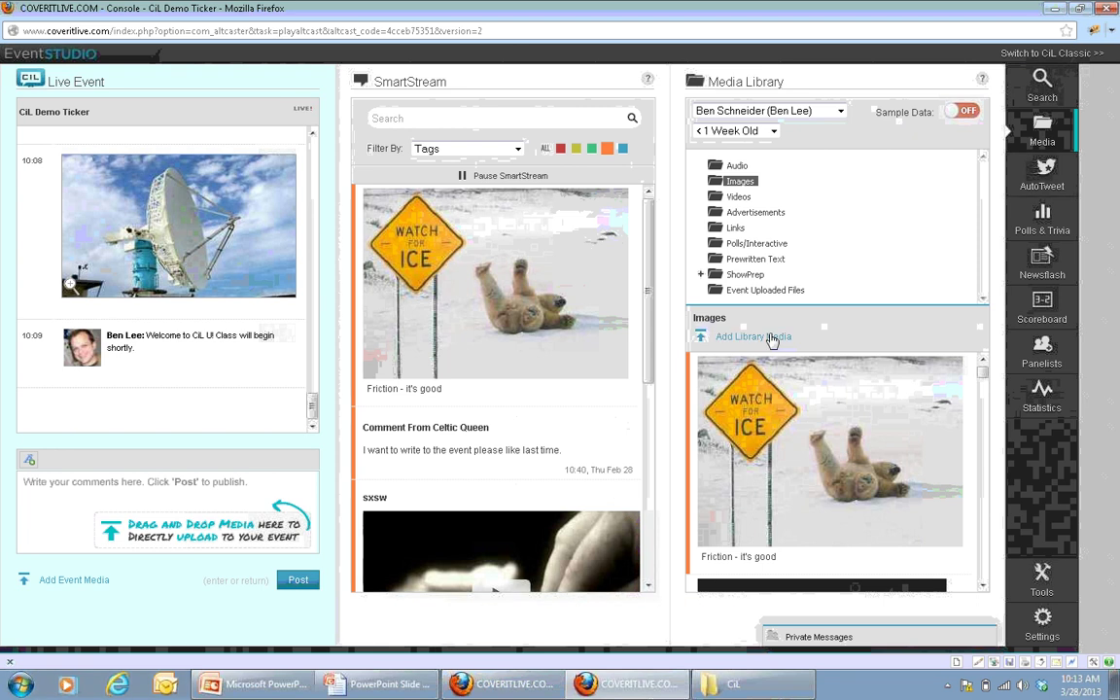
Cancel an Add Event Media upload, then upload weather.jpg via Add Library Media
{"action": "left_click", "coordinate": [60, 588]}
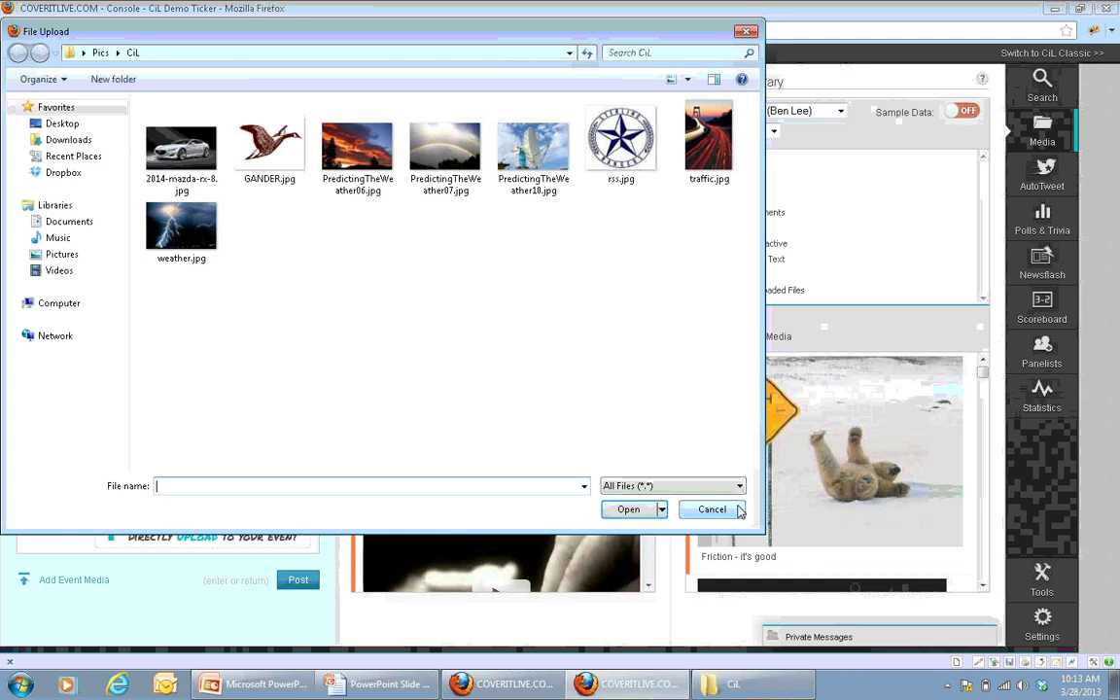
{"action": "left_click", "coordinate": [737, 510]}
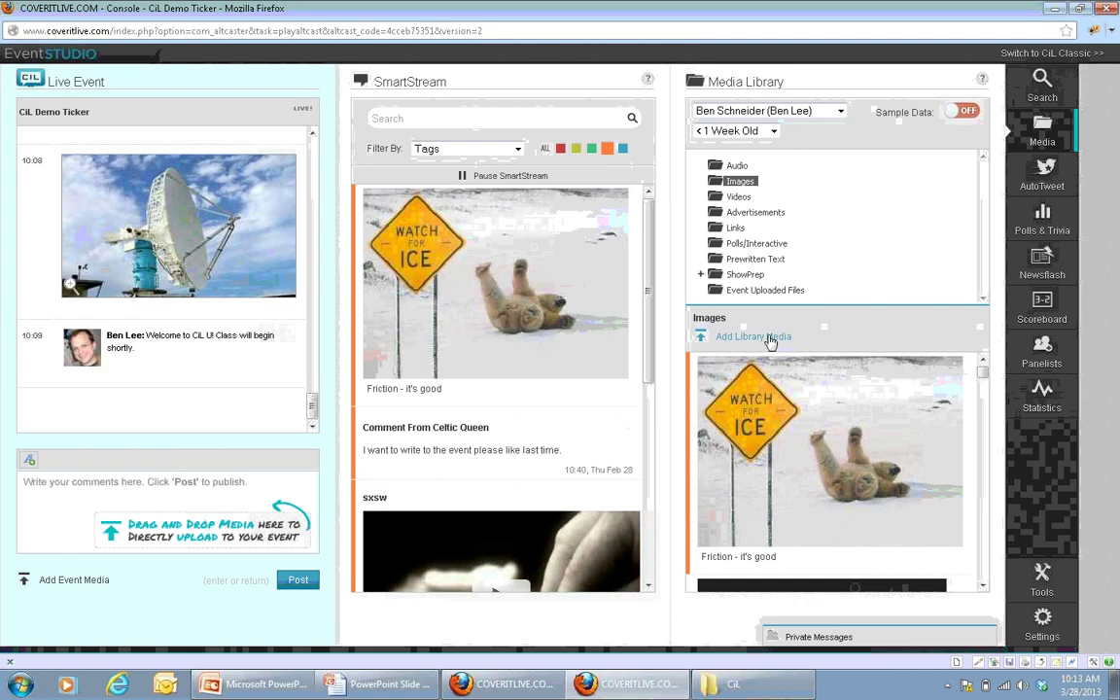
{"action": "left_click", "coordinate": [768, 337]}
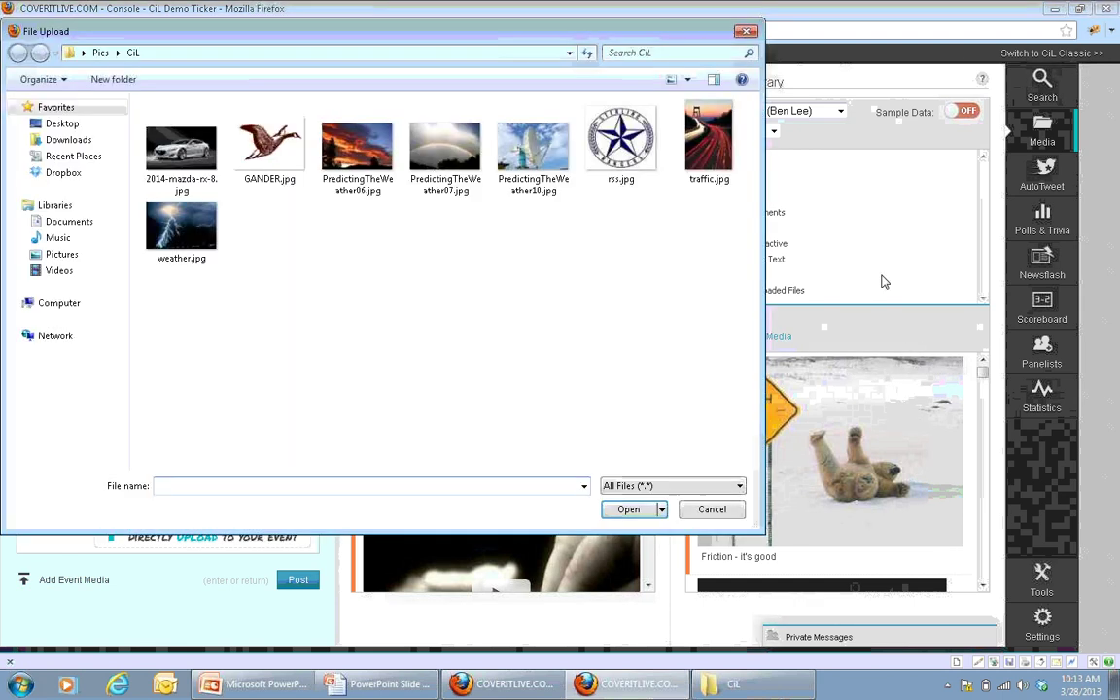
{"action": "double_click", "coordinate": [181, 230]}
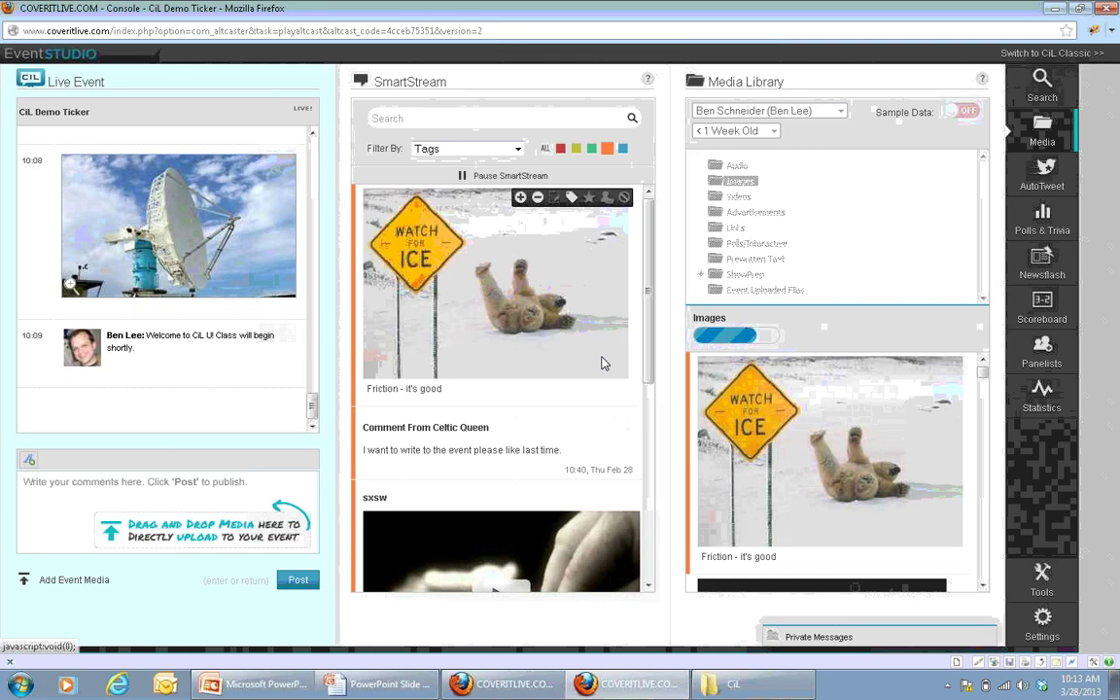
Open the Event Uploaded Files folder showing the lightning image and CiL logos
{"action": "mouse_move", "coordinate": [864, 374]}
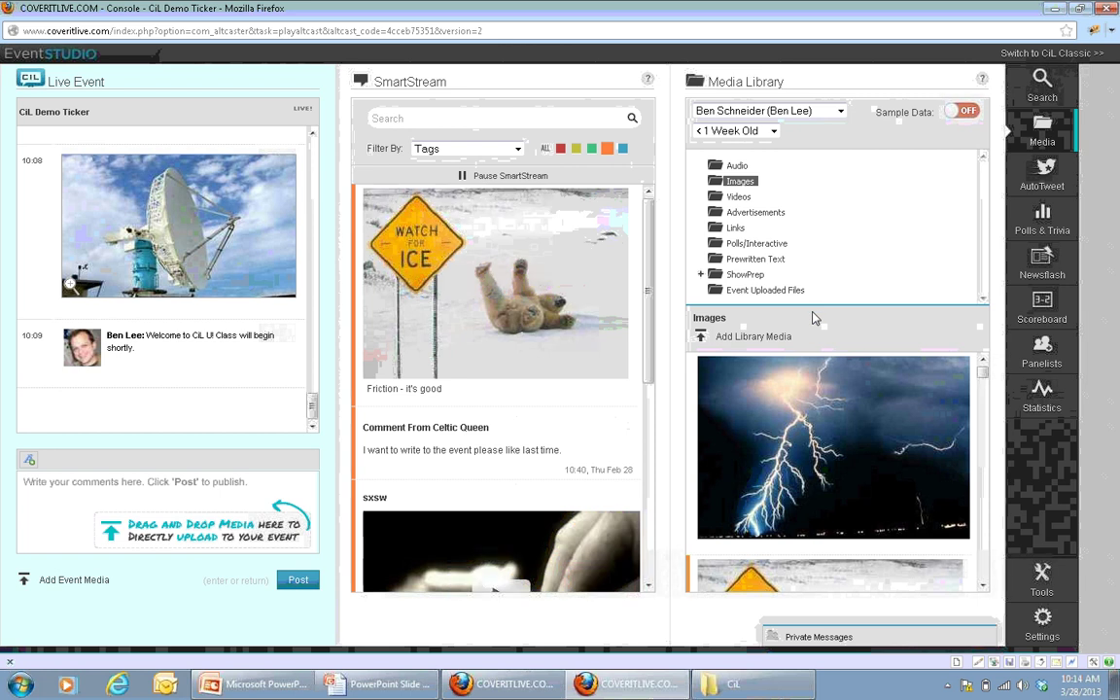
{"action": "mouse_move", "coordinate": [939, 471]}
{"action": "left_click", "coordinate": [737, 293]}
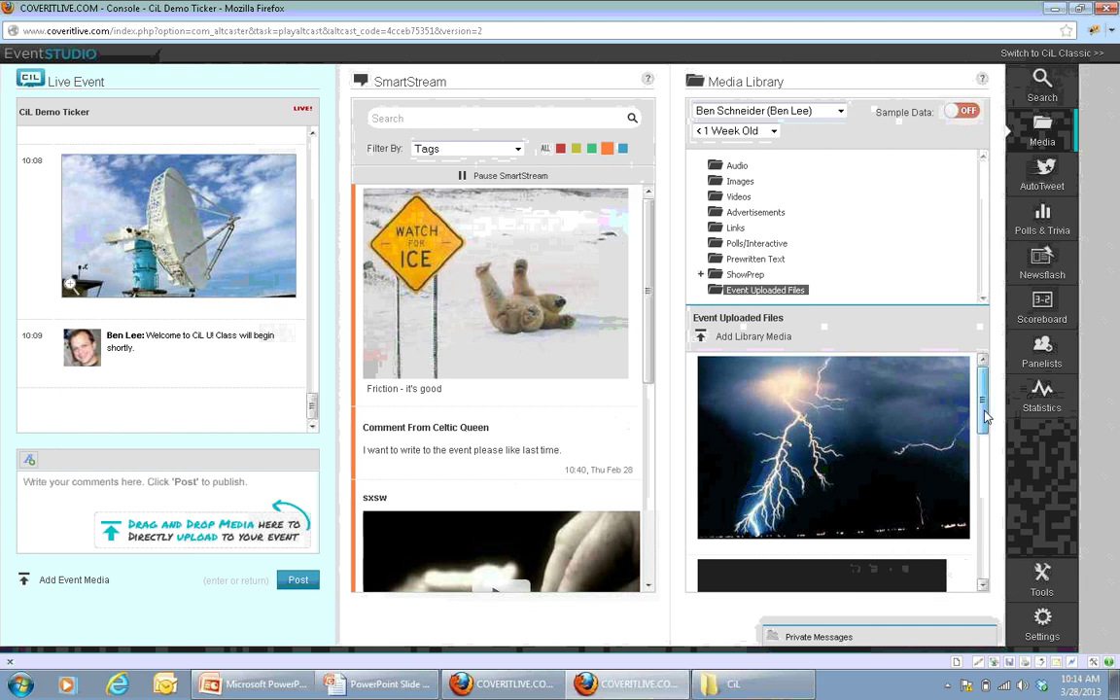
{"action": "left_click_drag", "start_coordinate": [984, 418], "coordinate": [988, 309]}
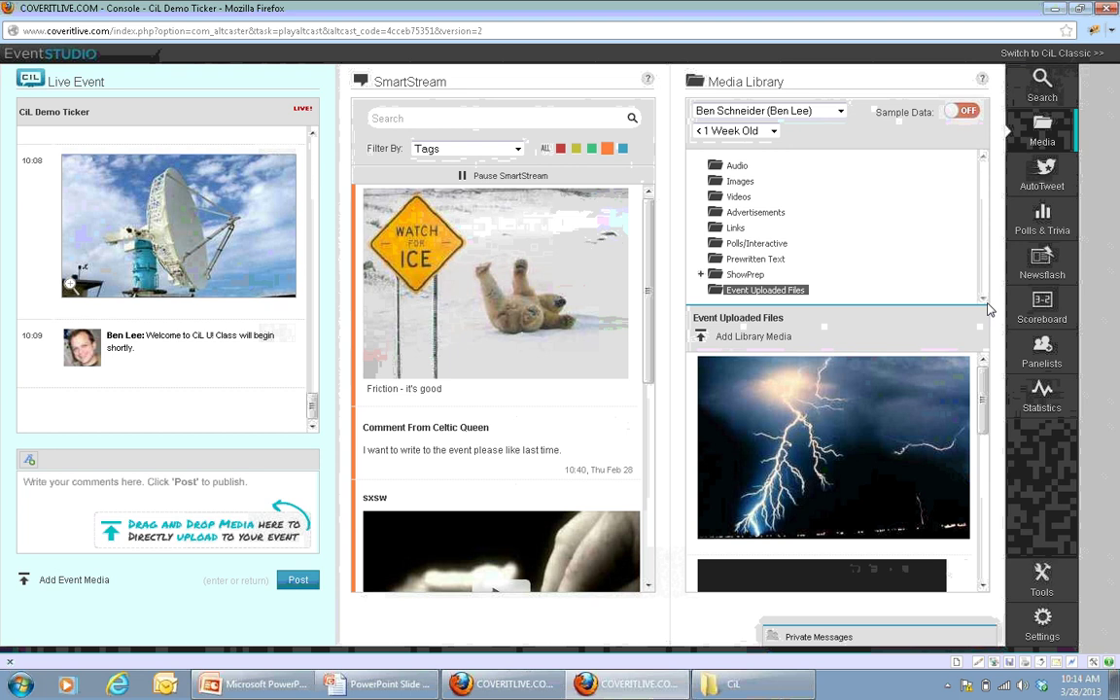
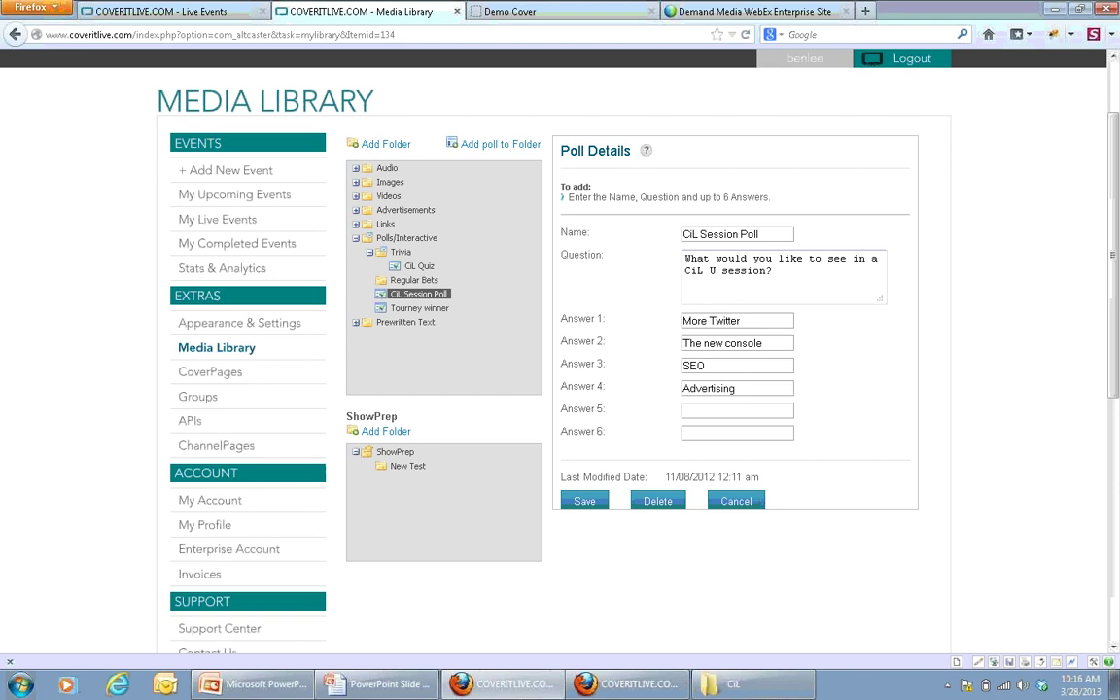
Open the Scoreboard panel in the event console and choose Live Scores as the type
{"action": "left_click", "coordinate": [618, 683]}
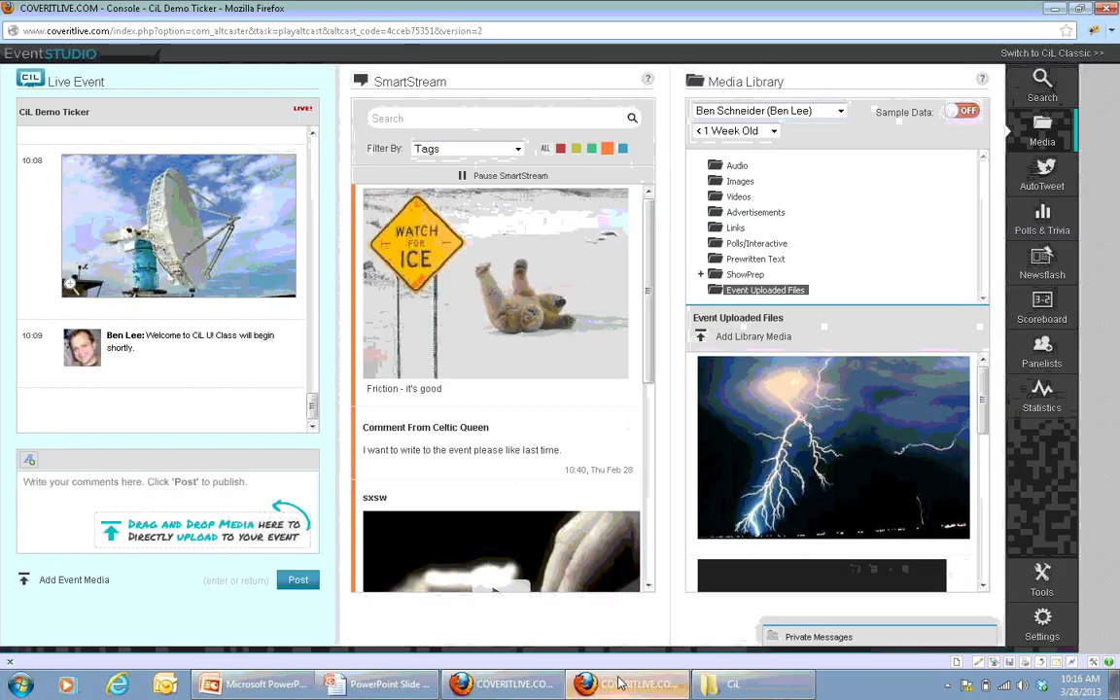
{"action": "left_click", "coordinate": [1042, 306]}
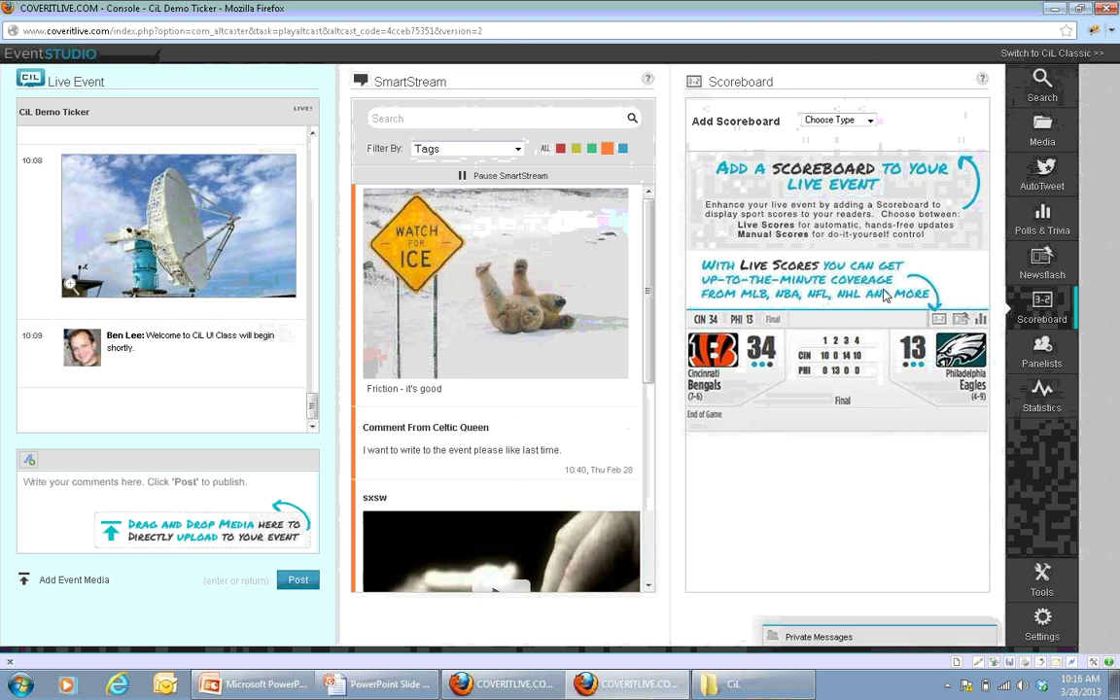
{"action": "left_click", "coordinate": [842, 120]}
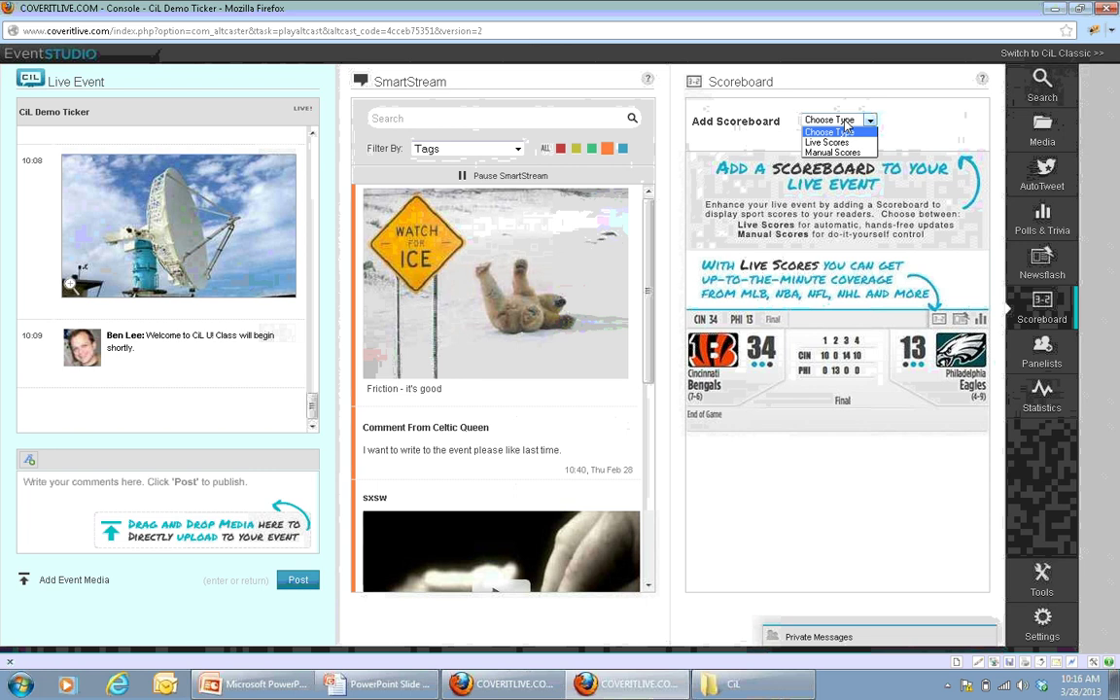
{"action": "left_click", "coordinate": [824, 142]}
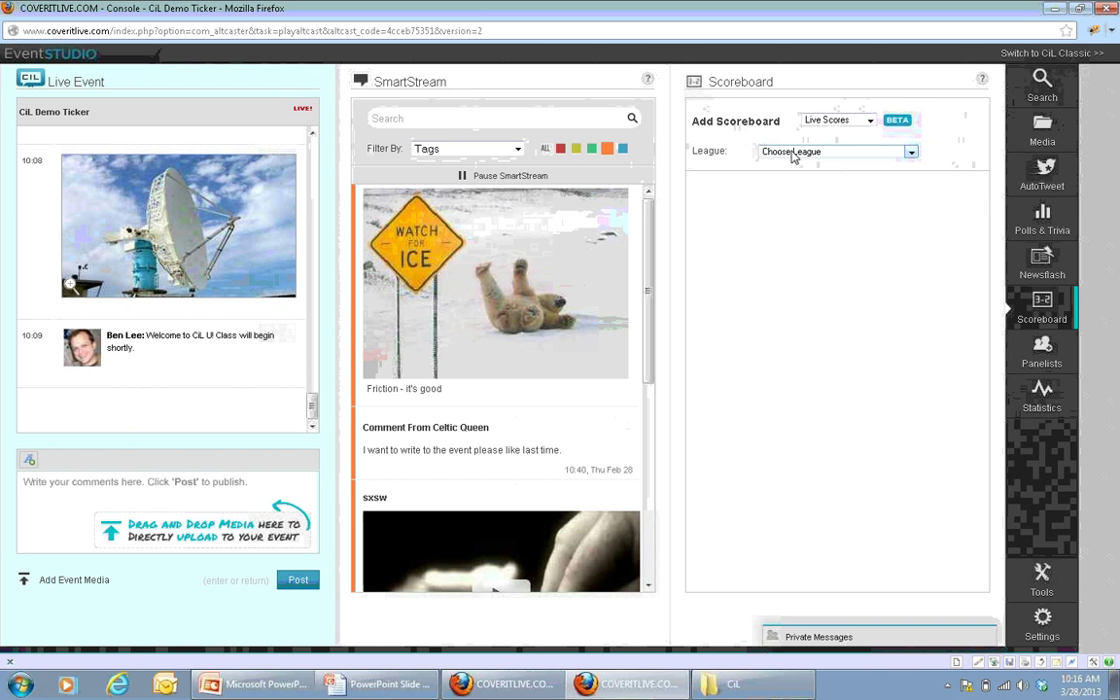
Select NCAAMB - NCAA Mens Basketball as the league, initially picking the Big East conference
{"action": "left_click", "coordinate": [793, 156]}
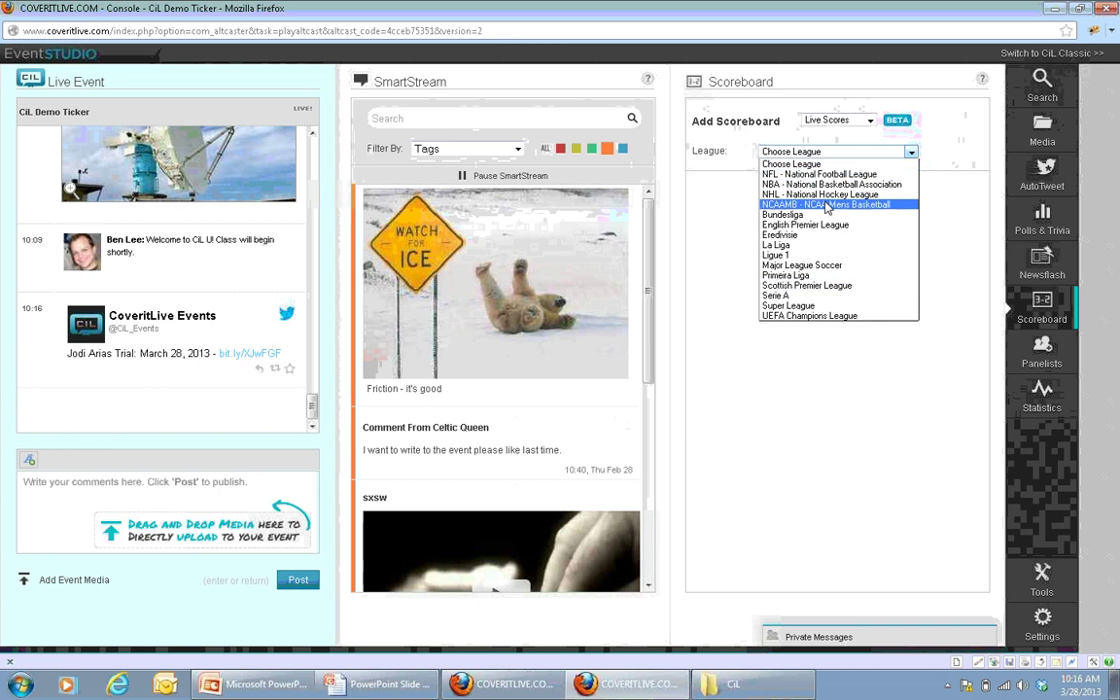
{"action": "left_click", "coordinate": [827, 205]}
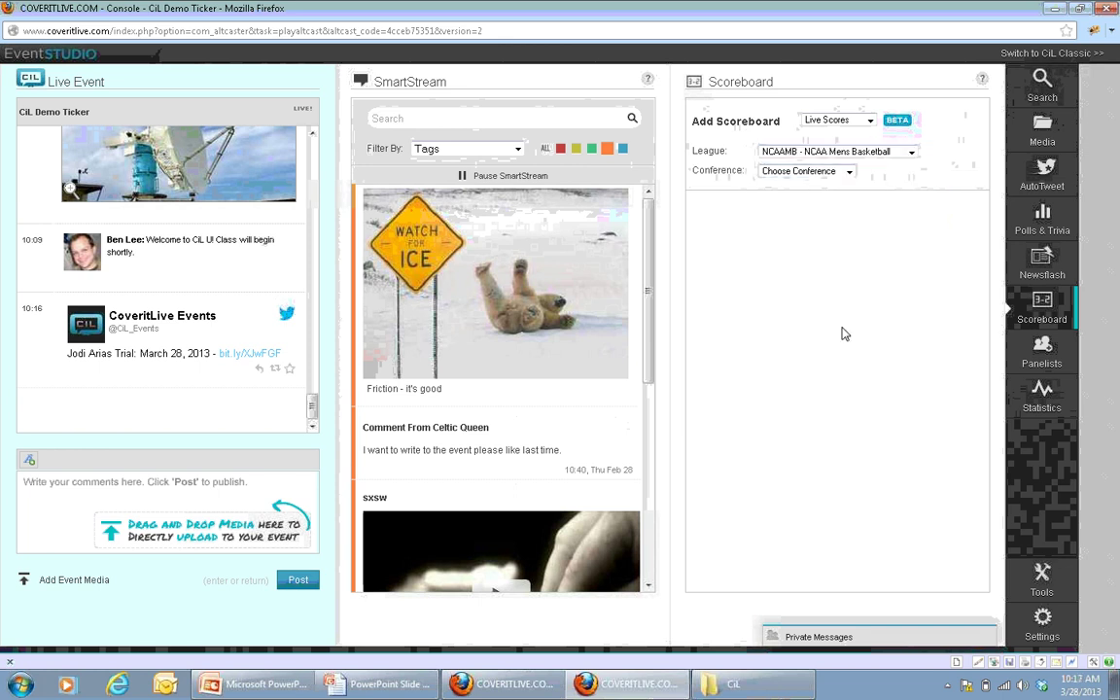
{"action": "left_click", "coordinate": [816, 170]}
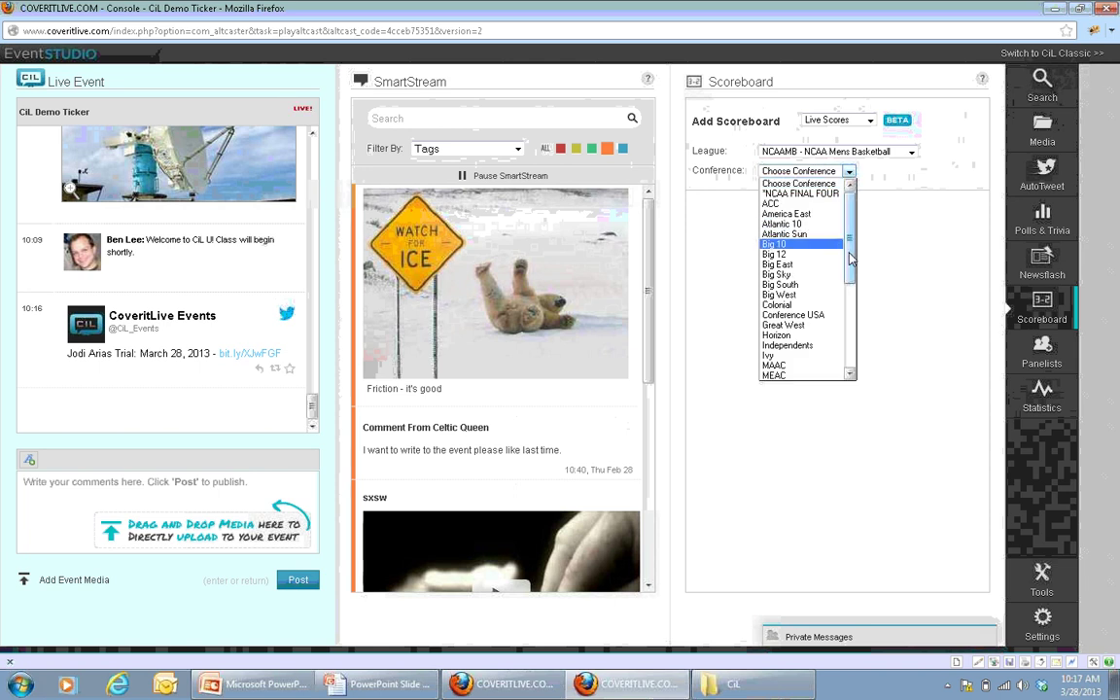
{"action": "left_click_drag", "start_coordinate": [848, 257], "coordinate": [848, 297]}
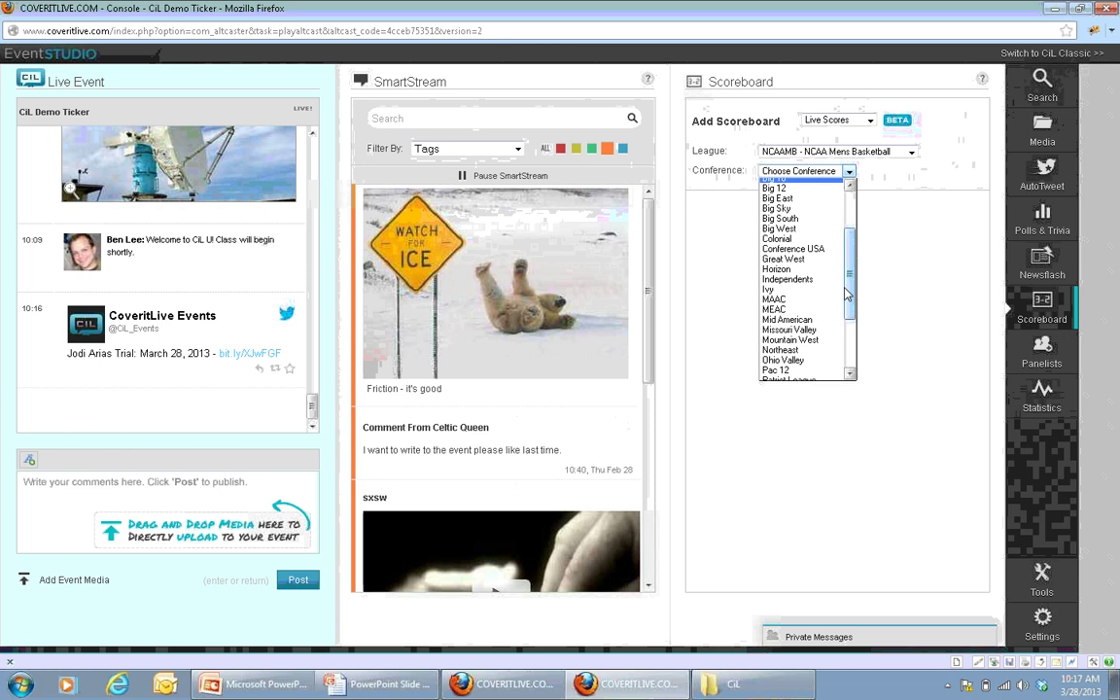
{"action": "left_click", "coordinate": [790, 195]}
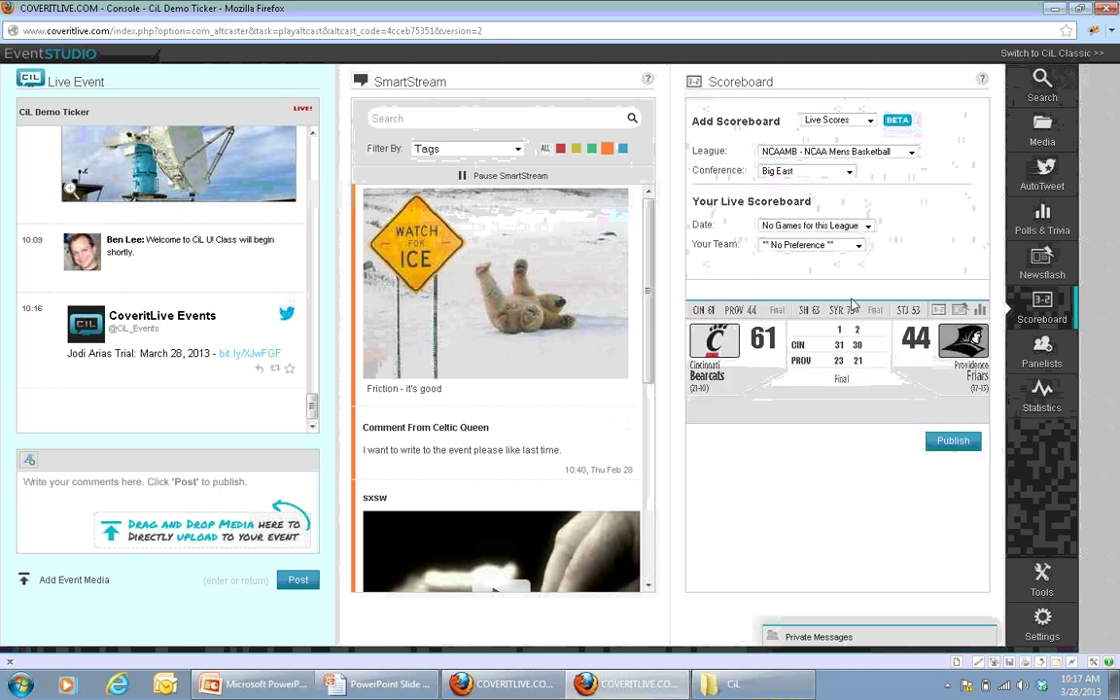
Change the conference to NCAA FINAL FOUR, keeping the NCAAMB league
{"action": "left_click", "coordinate": [861, 226]}
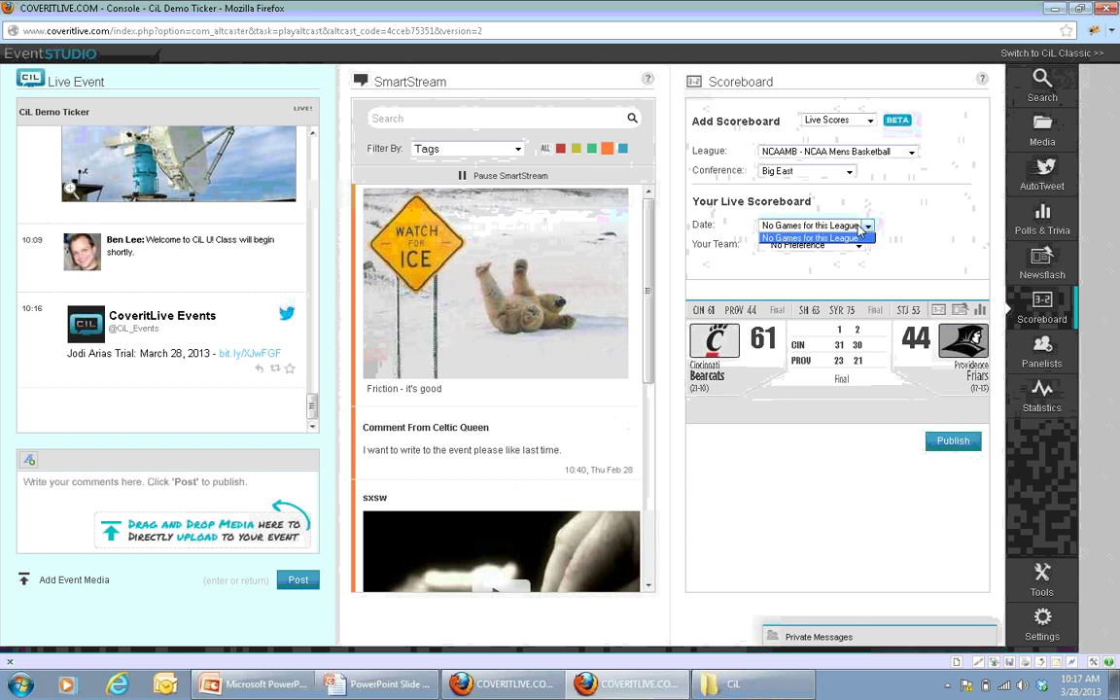
{"action": "left_click", "coordinate": [816, 238]}
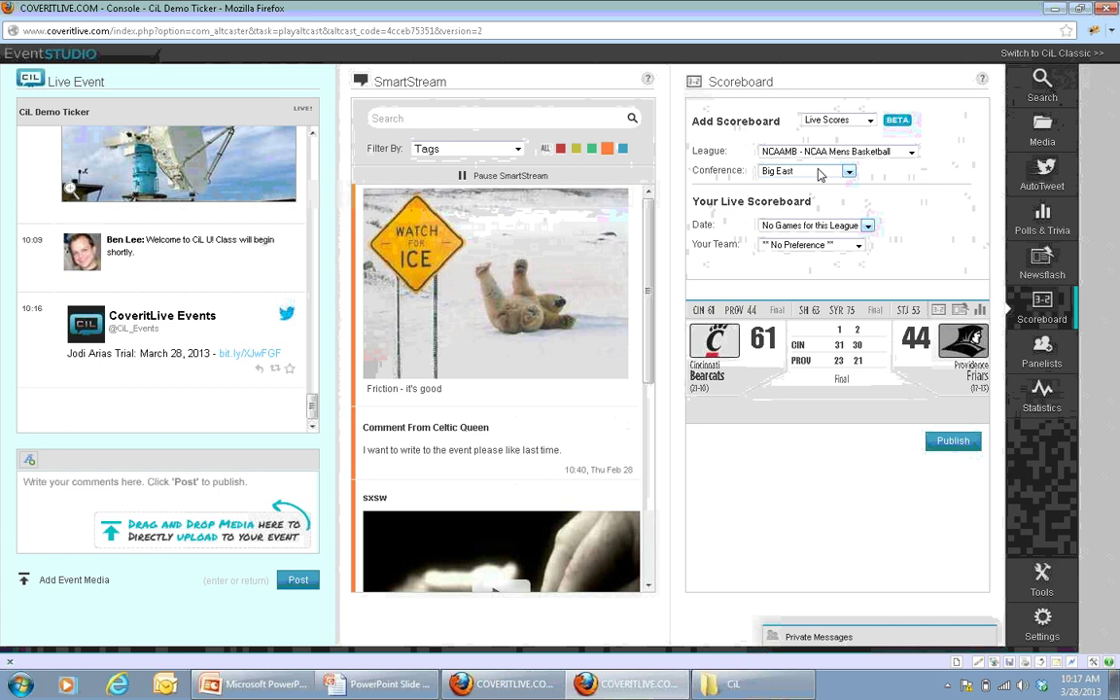
{"action": "left_click", "coordinate": [857, 247]}
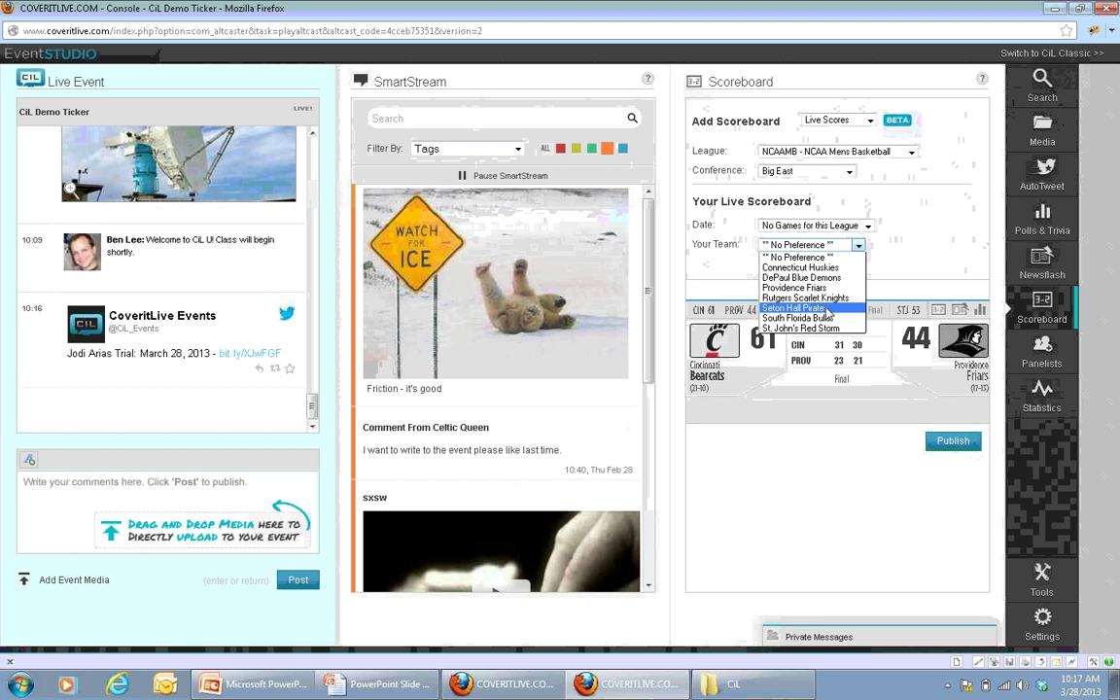
{"action": "left_click", "coordinate": [888, 153]}
{"action": "left_click", "coordinate": [889, 153]}
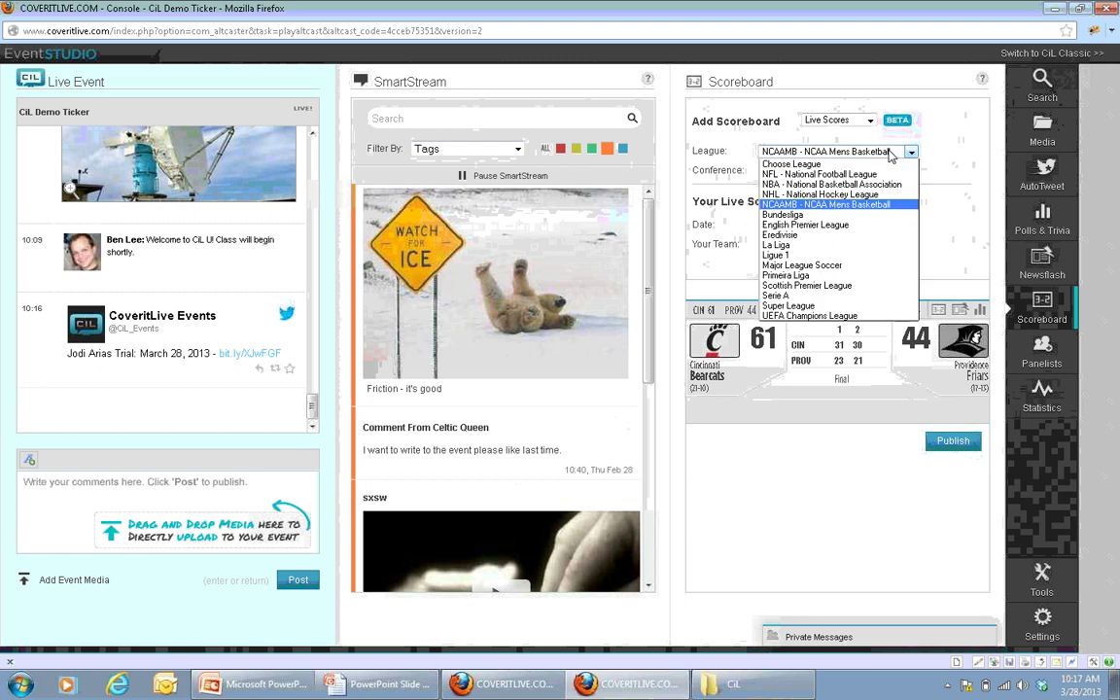
{"action": "left_click", "coordinate": [888, 153]}
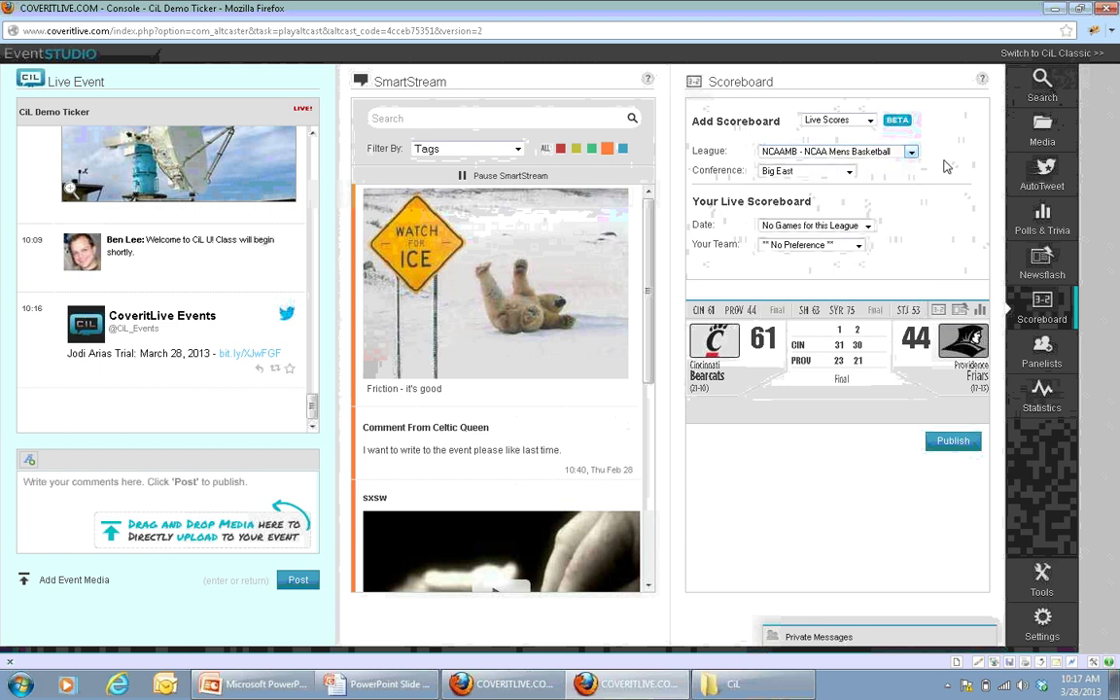
{"action": "left_click", "coordinate": [834, 173]}
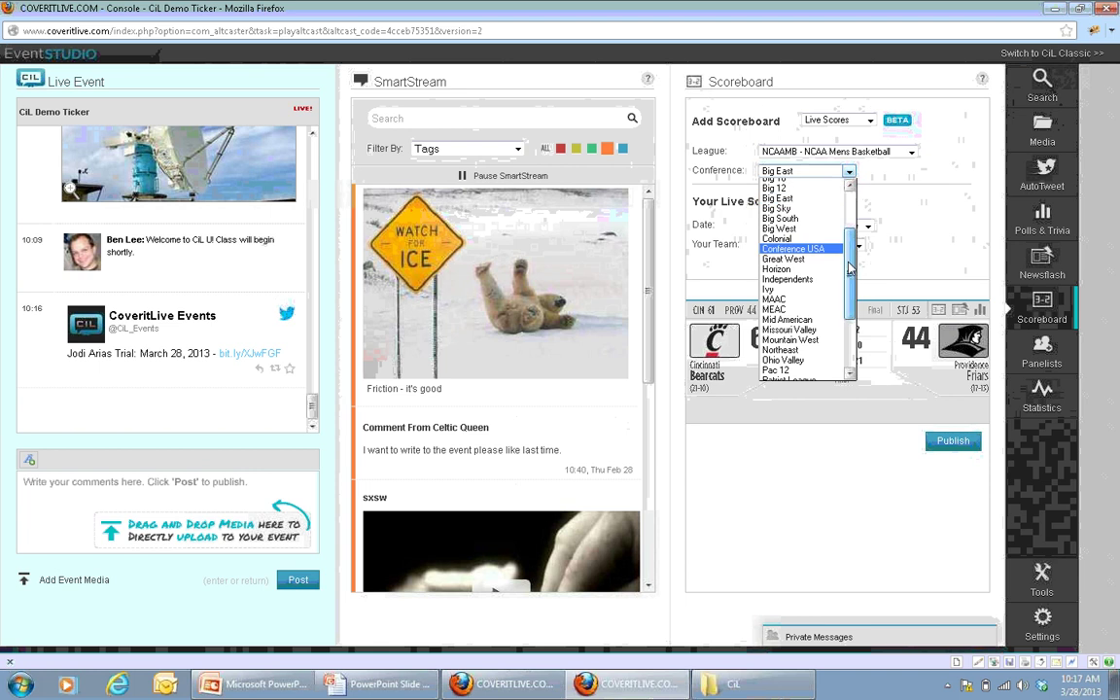
{"action": "scroll", "coordinate": [850, 268], "scroll_direction": "up", "scroll_amount": 3}
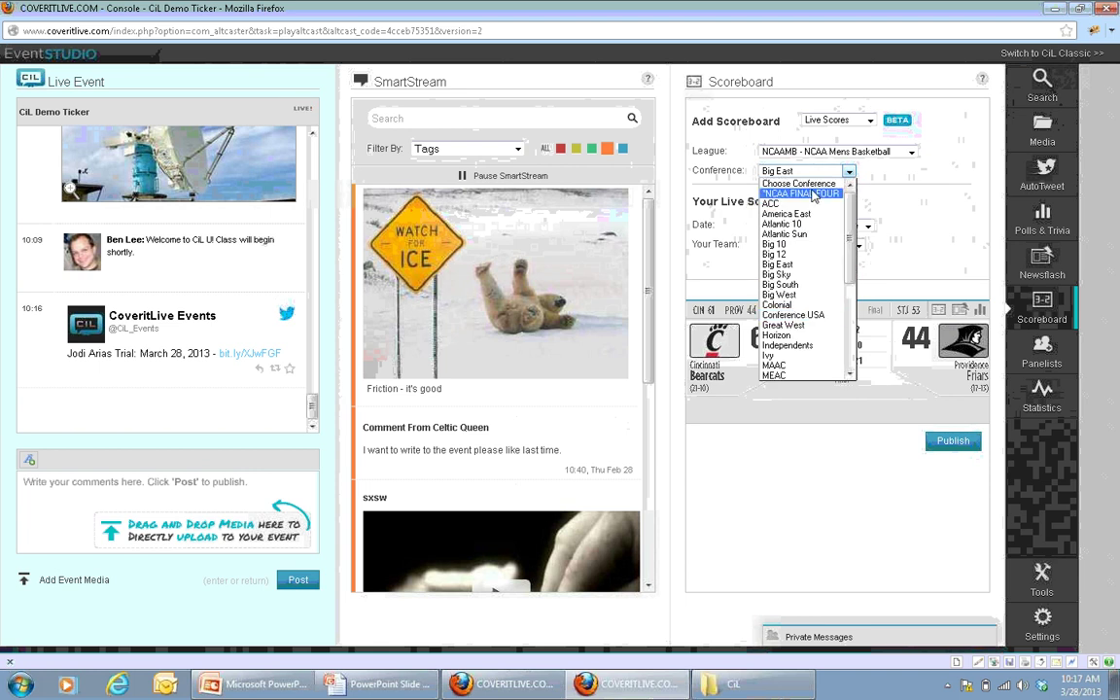
{"action": "left_click", "coordinate": [813, 195]}
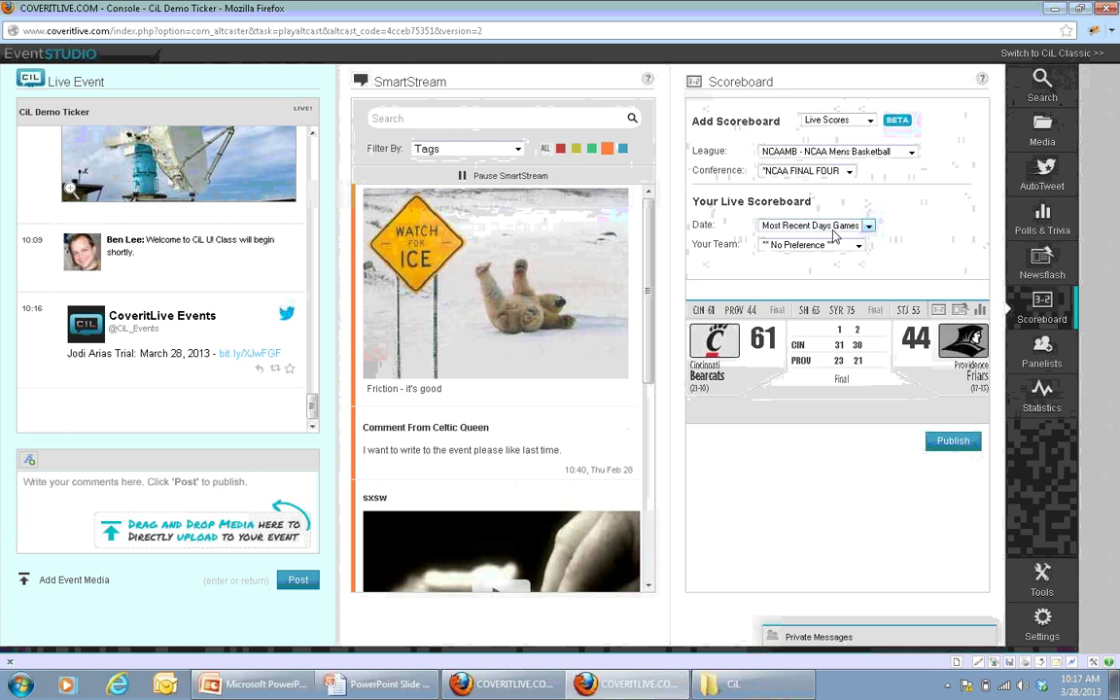
Keep the scoreboard date as Most Recent Days Games
{"action": "left_click", "coordinate": [834, 231]}
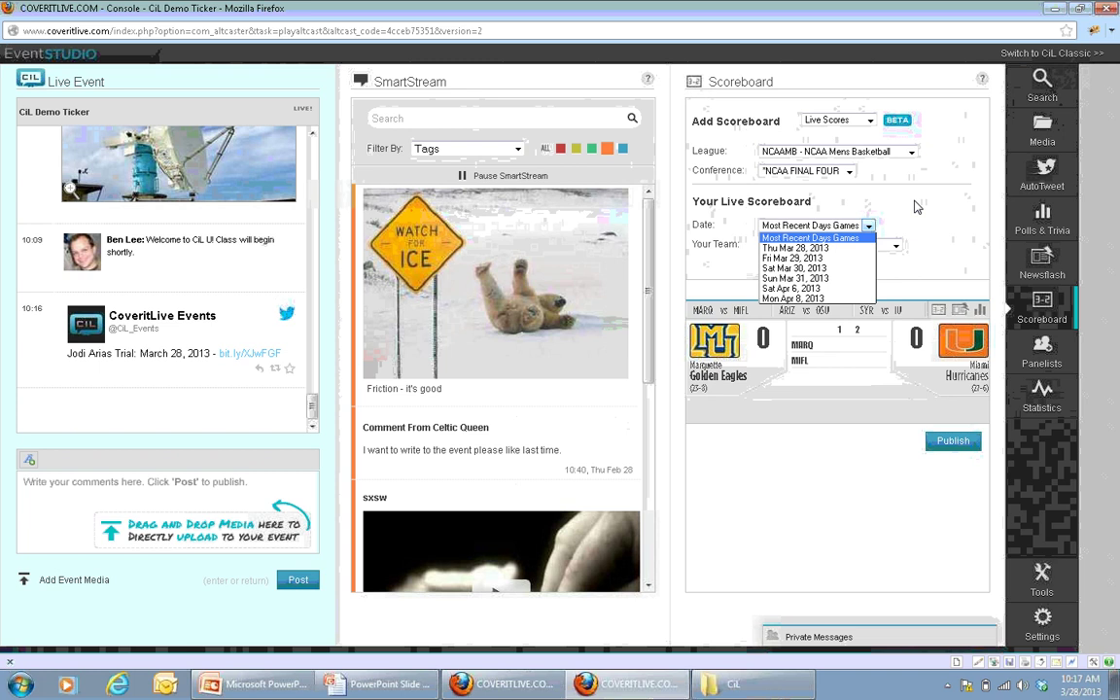
{"action": "left_click", "coordinate": [917, 206]}
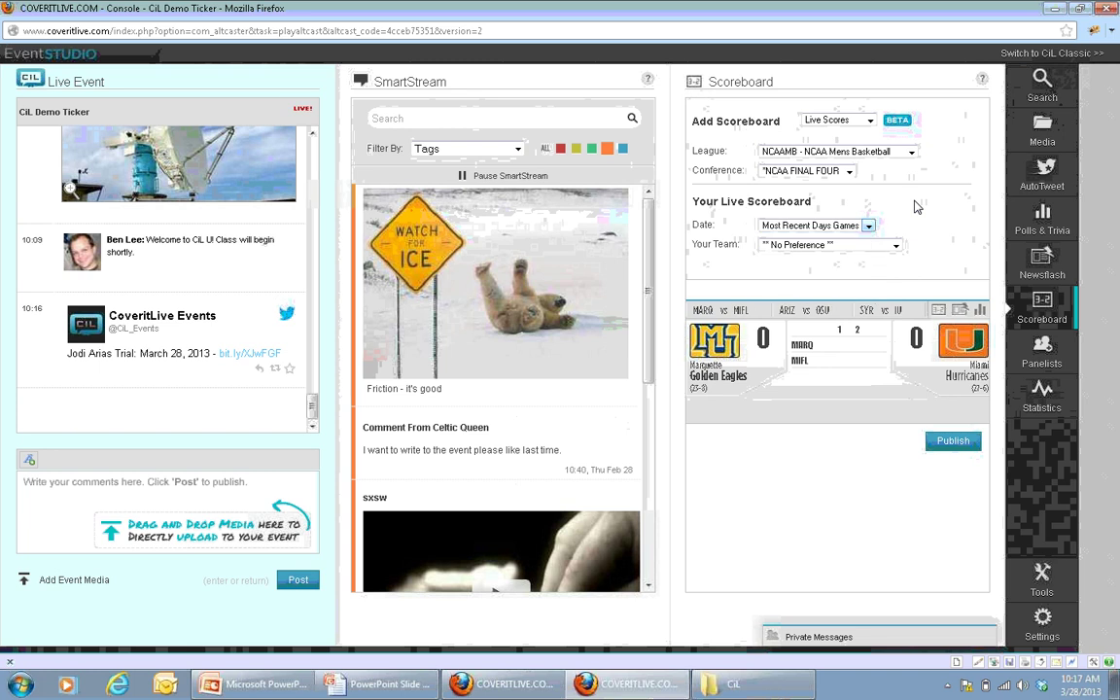
{"action": "left_click", "coordinate": [834, 228]}
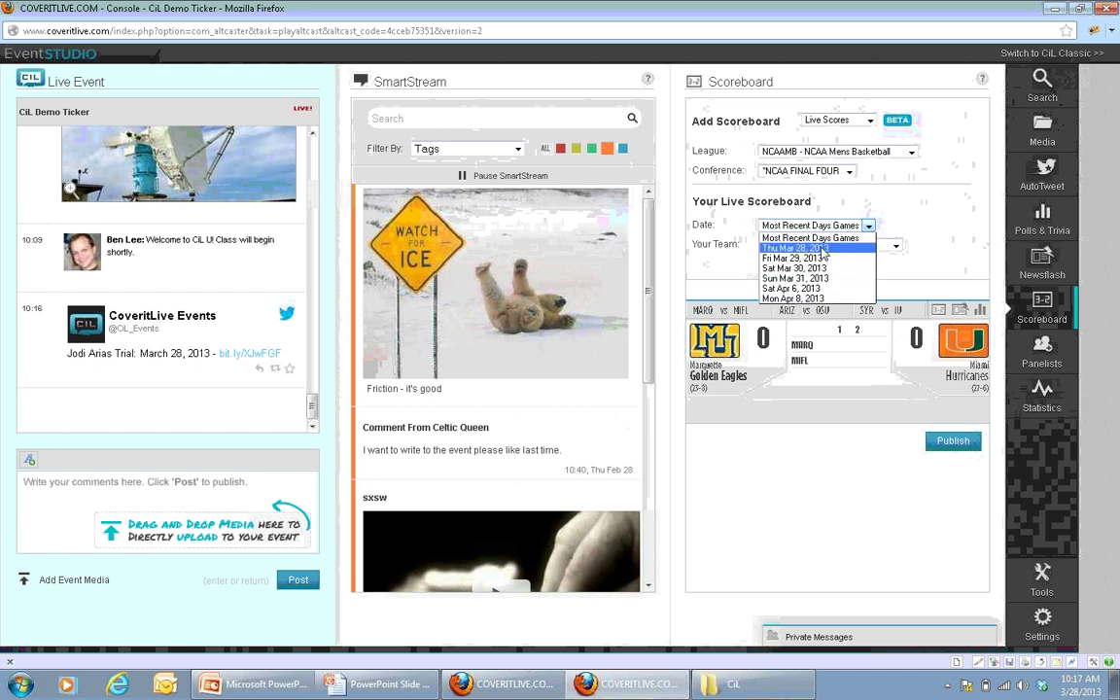
{"action": "left_click", "coordinate": [906, 222]}
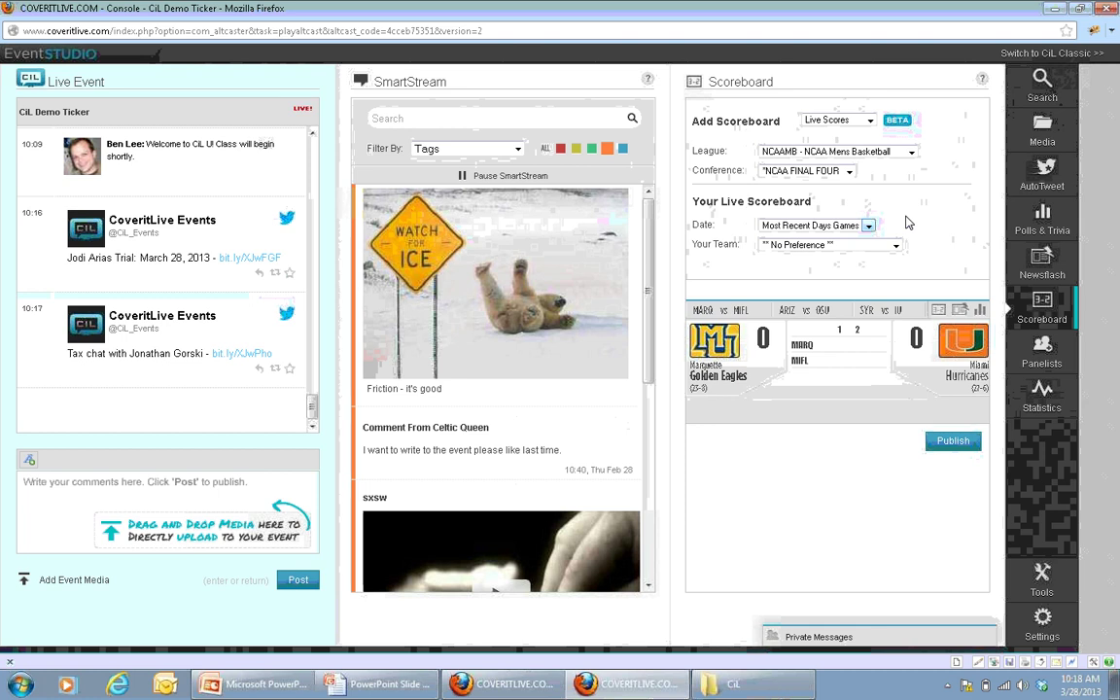
Select Miami Hurricanes as your team and publish the scoreboard
{"action": "right_click", "coordinate": [884, 250]}
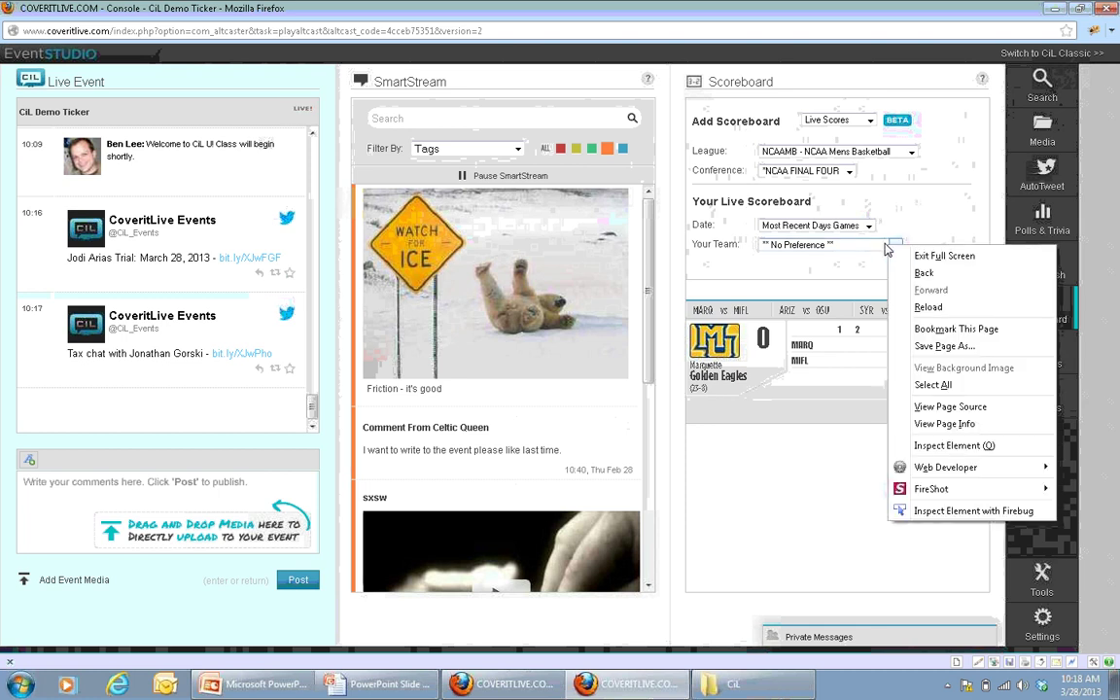
{"action": "left_click", "coordinate": [887, 247]}
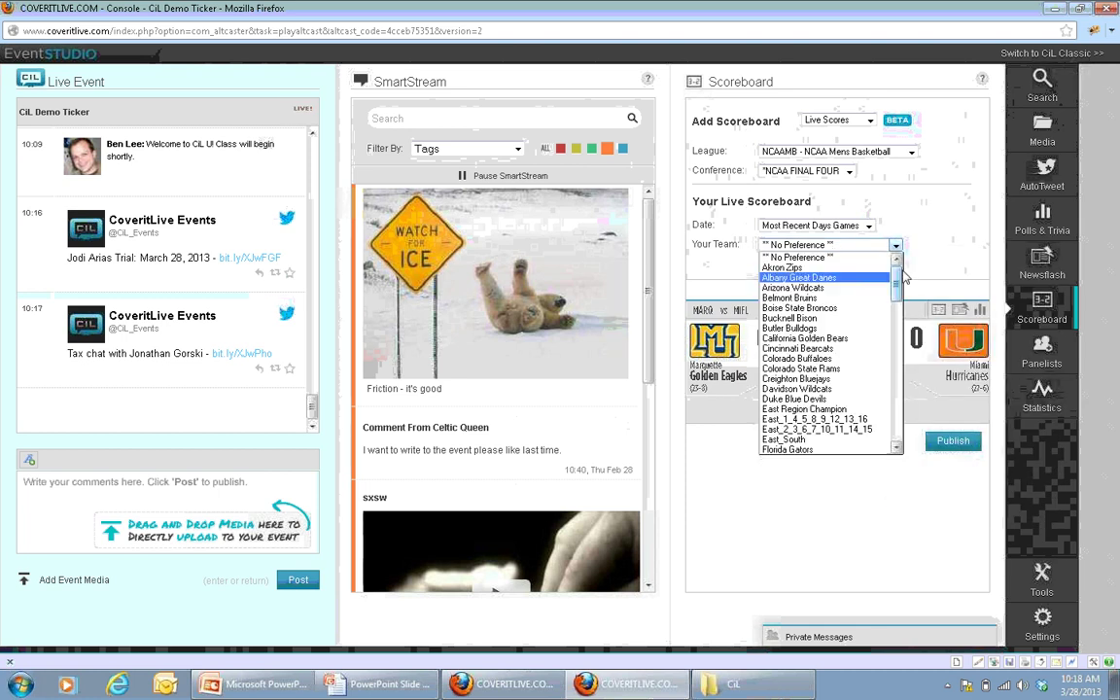
{"action": "left_click_drag", "start_coordinate": [896, 282], "coordinate": [896, 357]}
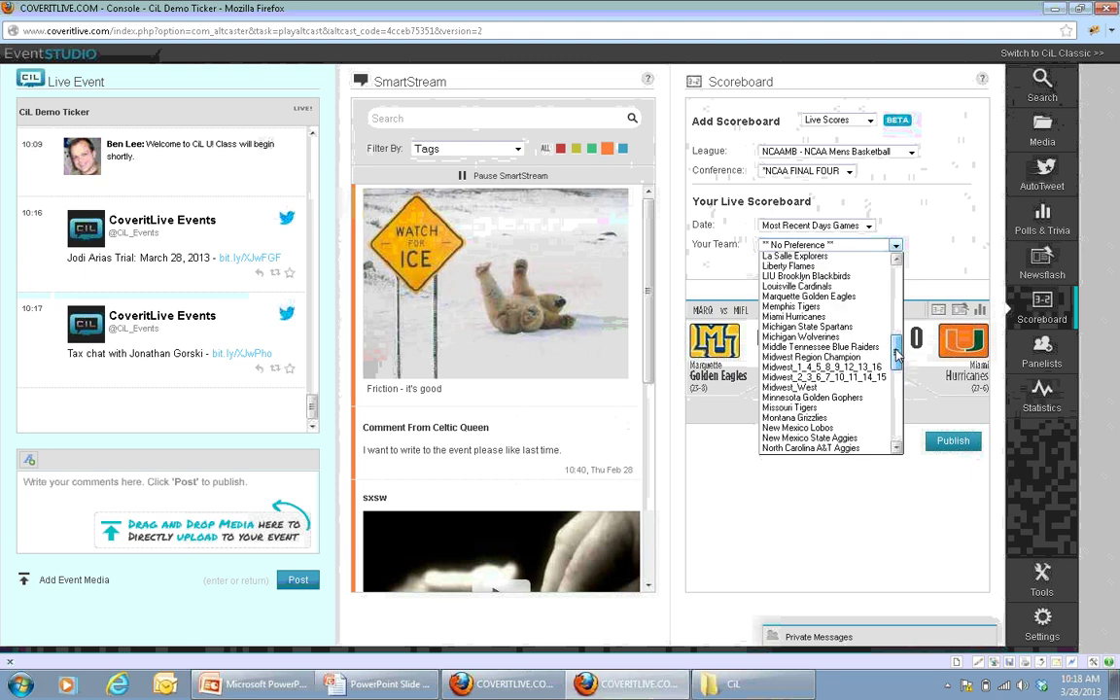
{"action": "left_click", "coordinate": [792, 316]}
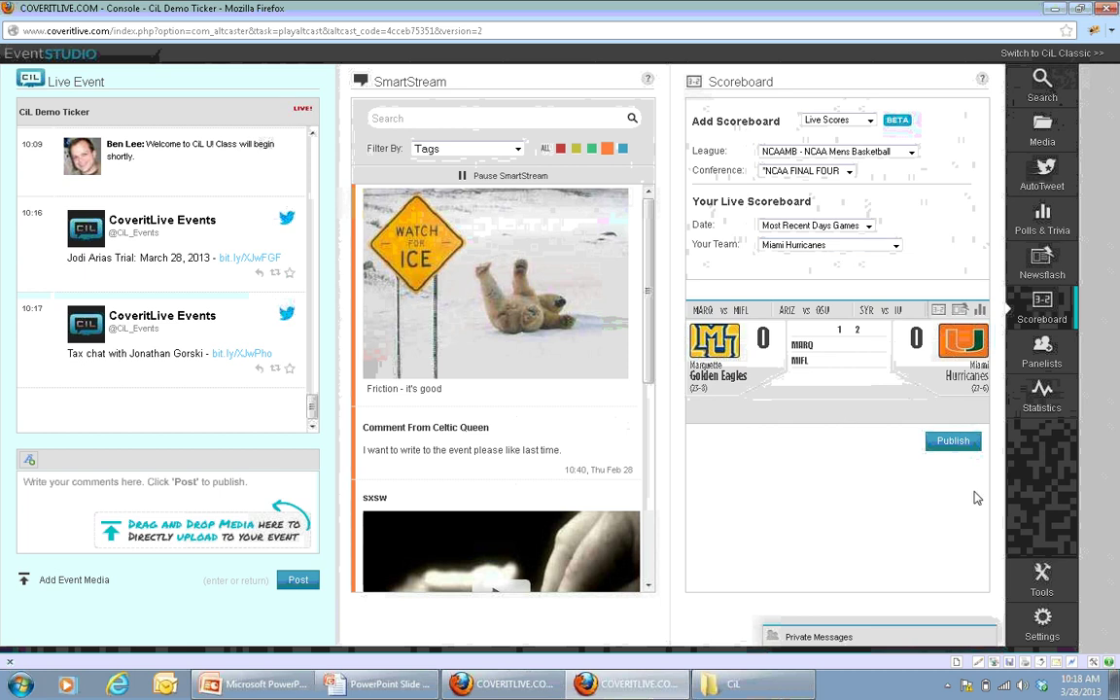
{"action": "left_click", "coordinate": [945, 442]}
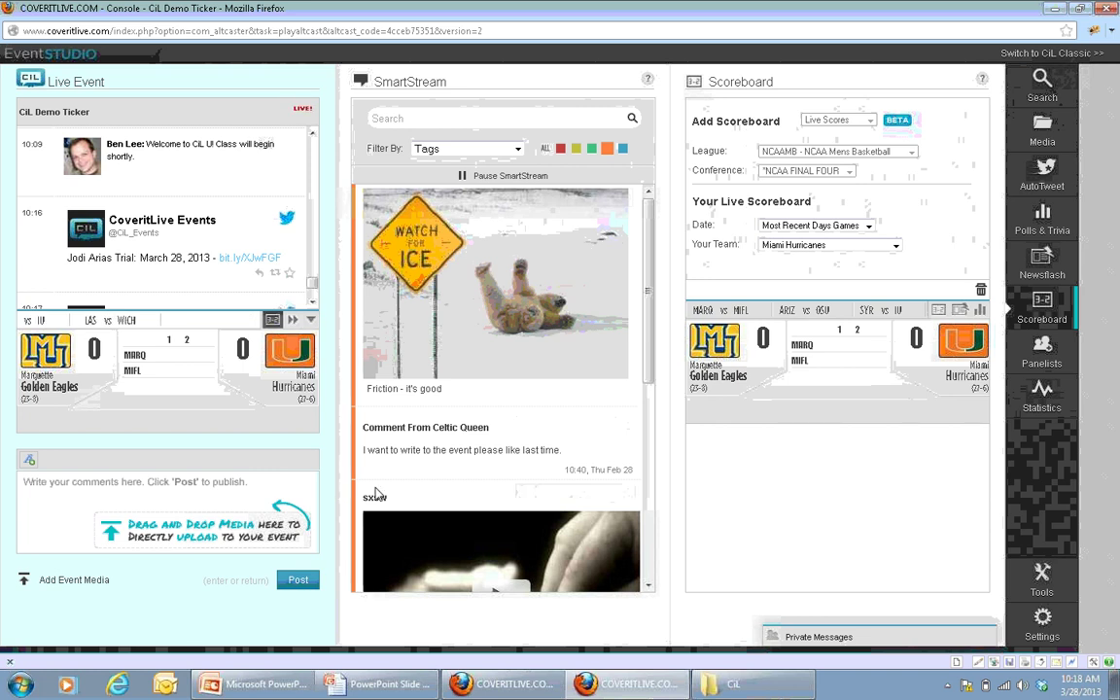
Bring up the Demo Cover live coverage page in the other Firefox window
{"action": "mouse_move", "coordinate": [435, 475]}
{"action": "left_click", "coordinate": [501, 684]}
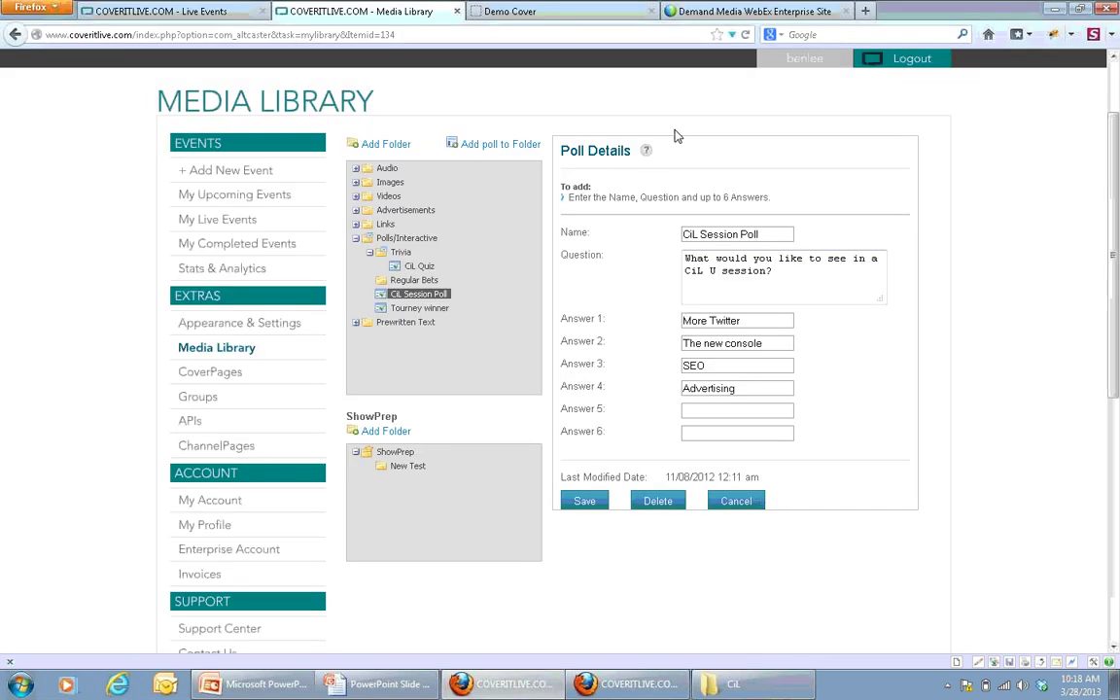
{"action": "left_click", "coordinate": [469, 16]}
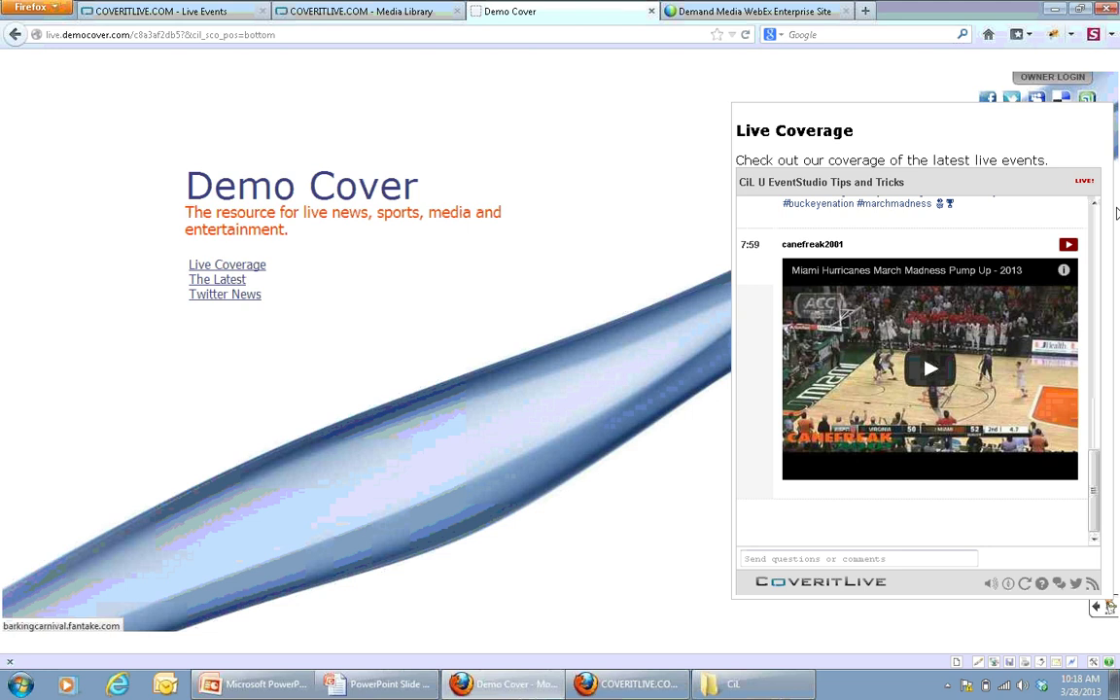
Shrink the browser, reload Demo Cover, and join the live CiL Demo Ticker event
{"action": "left_click", "coordinate": [1079, 8]}
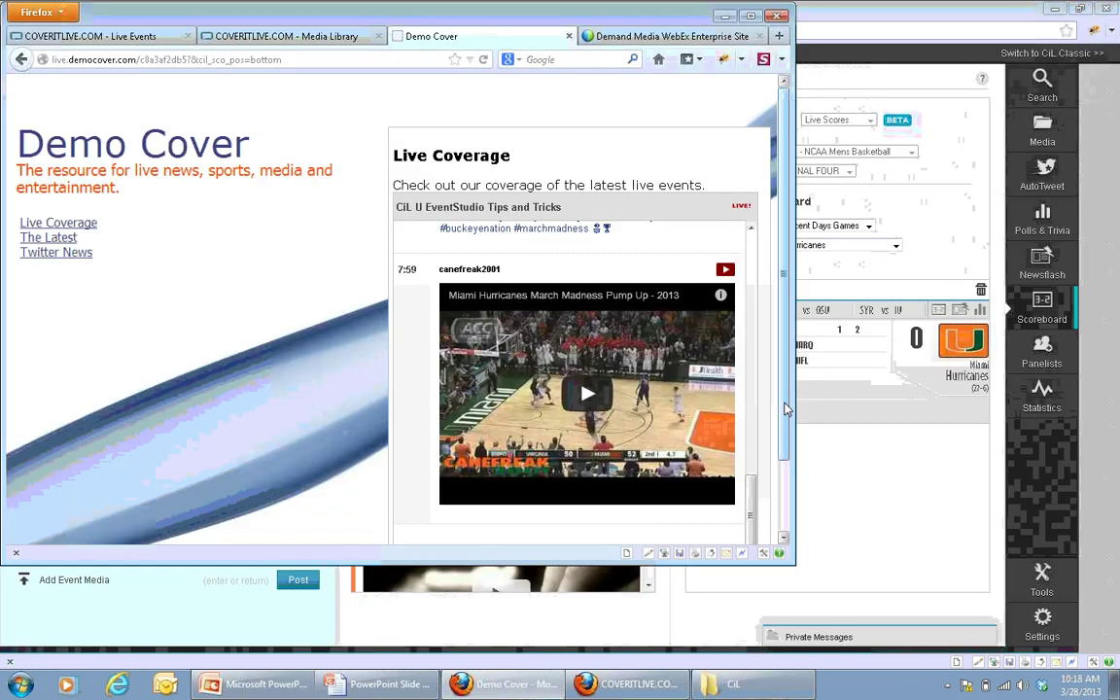
{"action": "left_click_drag", "start_coordinate": [775, 561], "coordinate": [644, 647]}
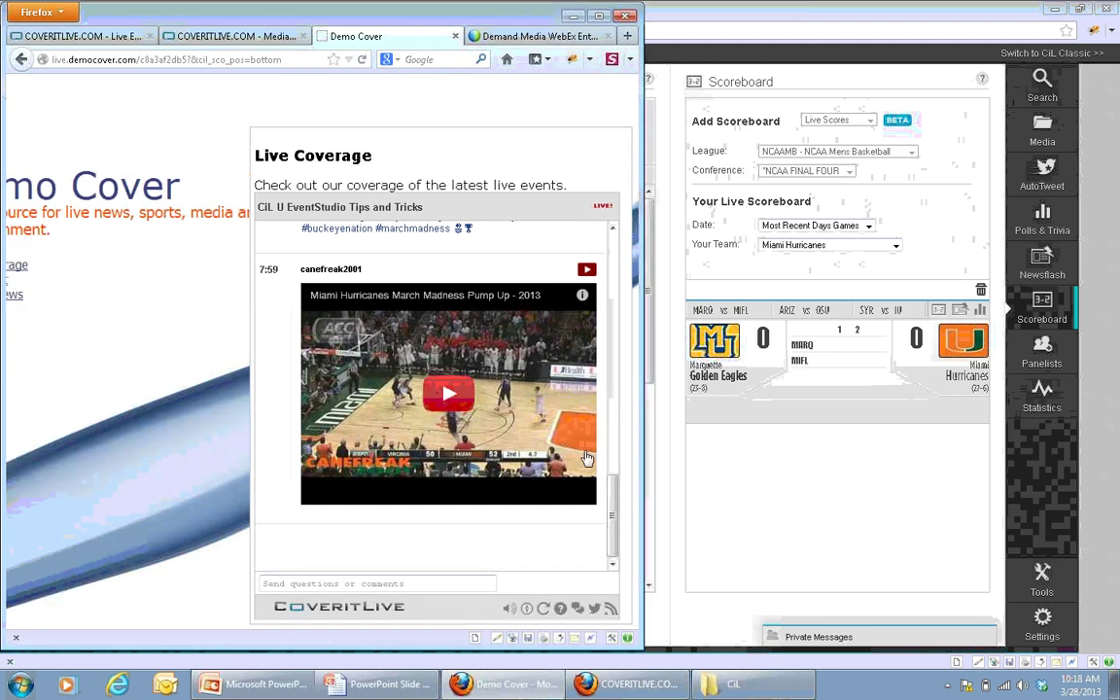
{"action": "key", "text": "F5"}
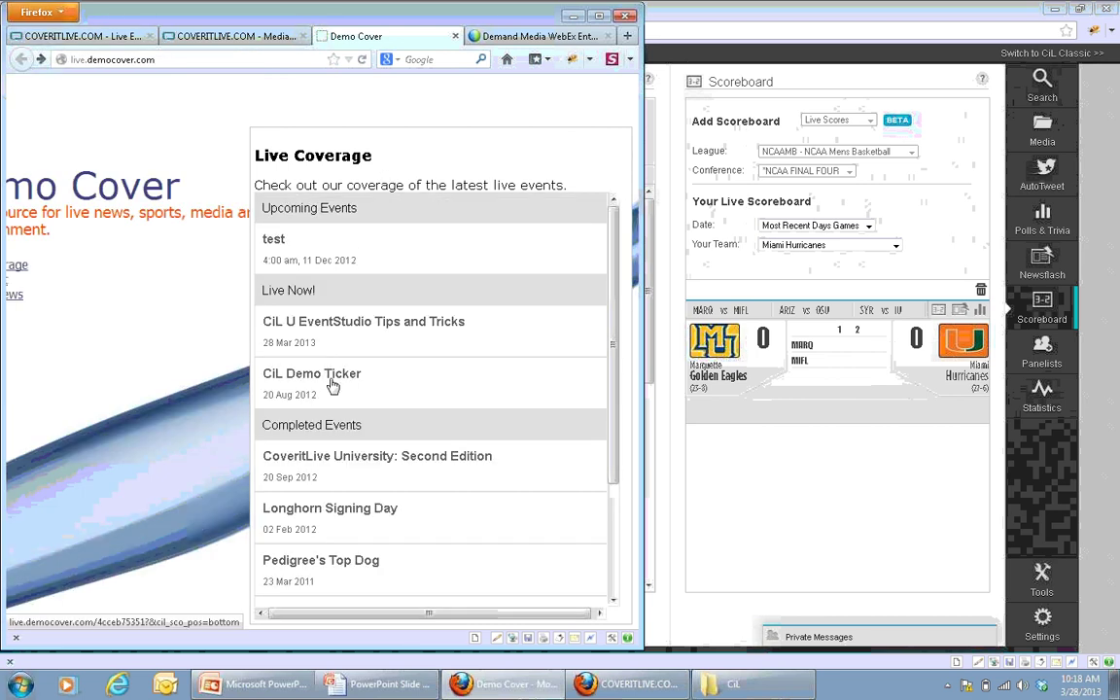
{"action": "left_click", "coordinate": [332, 386]}
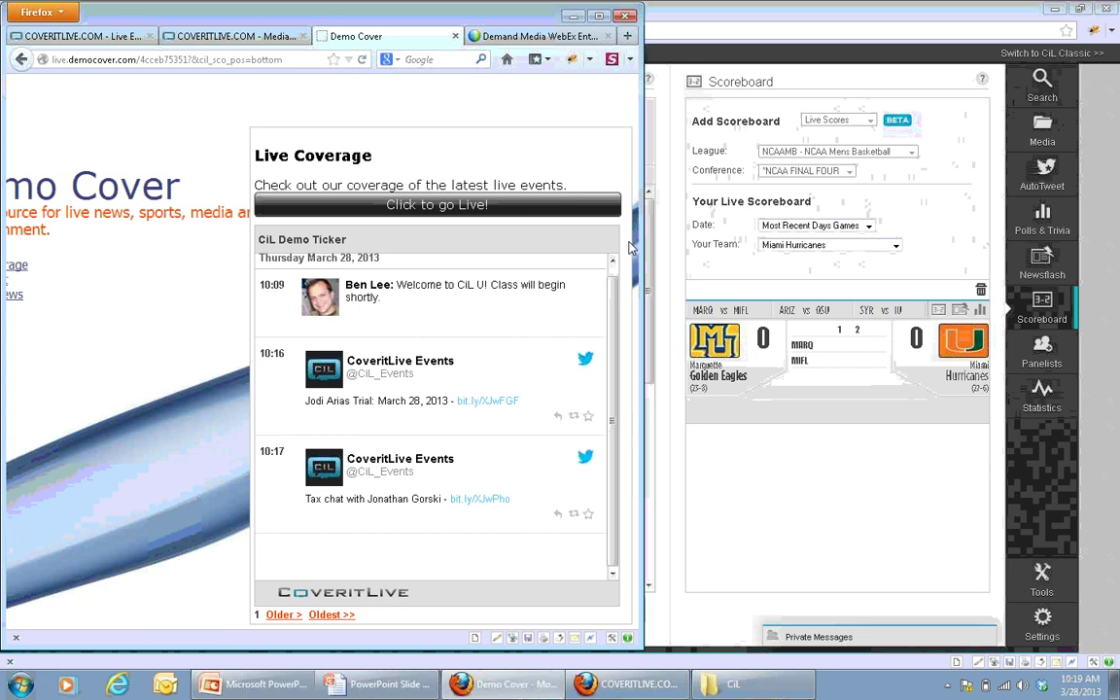
{"action": "left_click", "coordinate": [600, 204]}
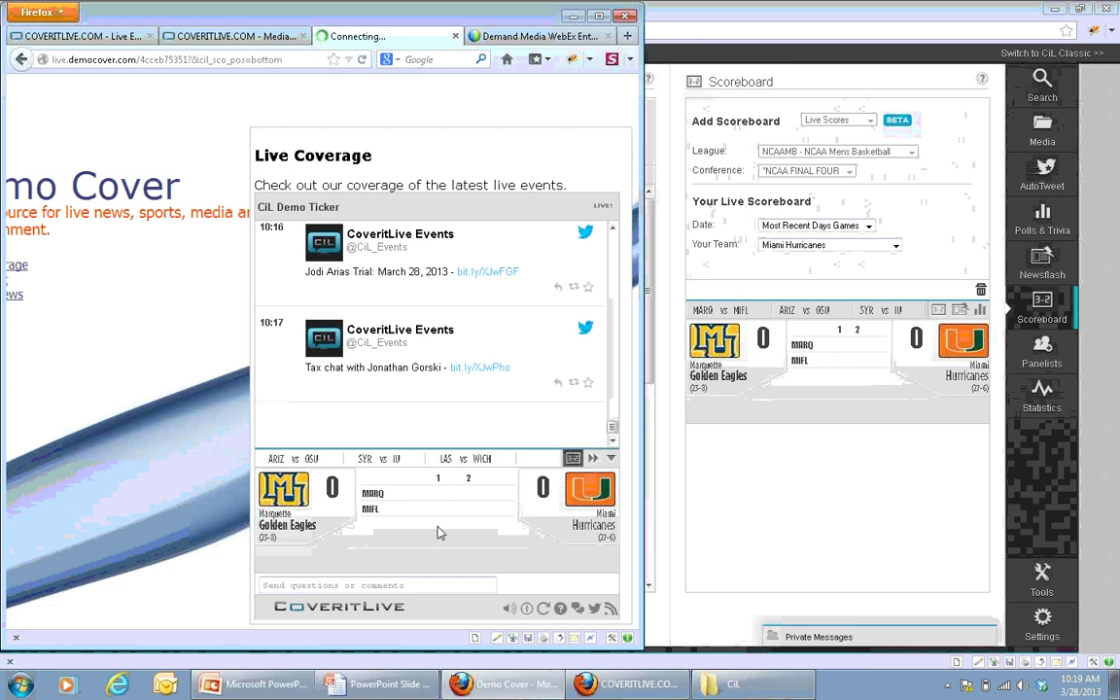
Browse the Syracuse vs Indiana and La Salle vs Wichita State games, then collapse the scoreboard
{"action": "left_click", "coordinate": [348, 460]}
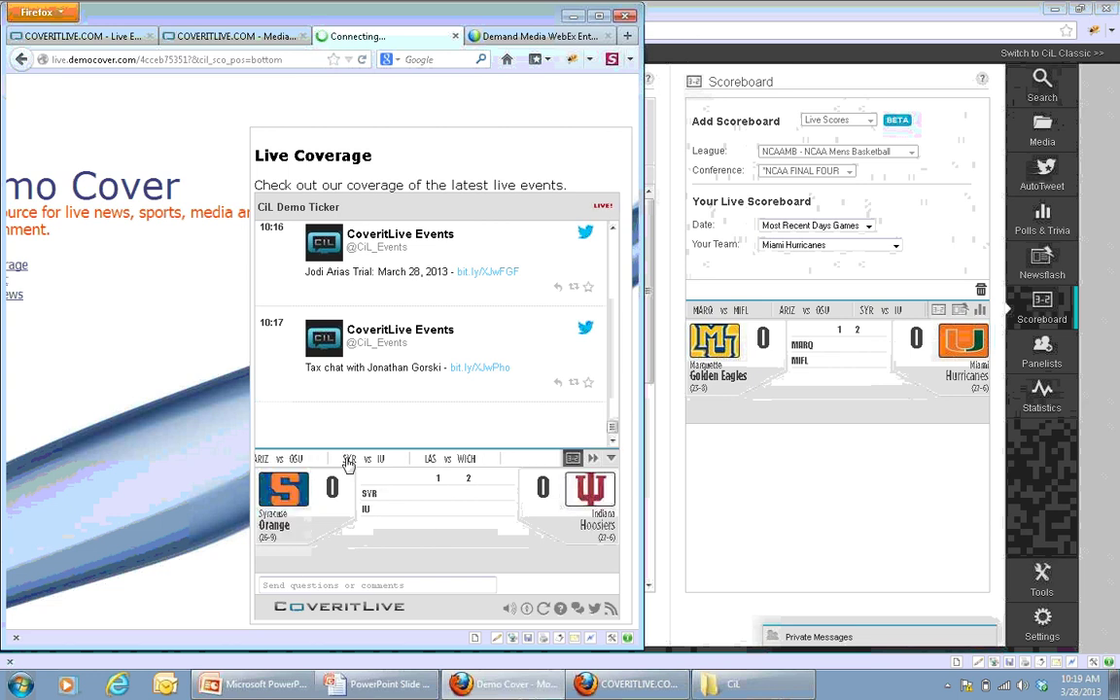
{"action": "left_click", "coordinate": [450, 461]}
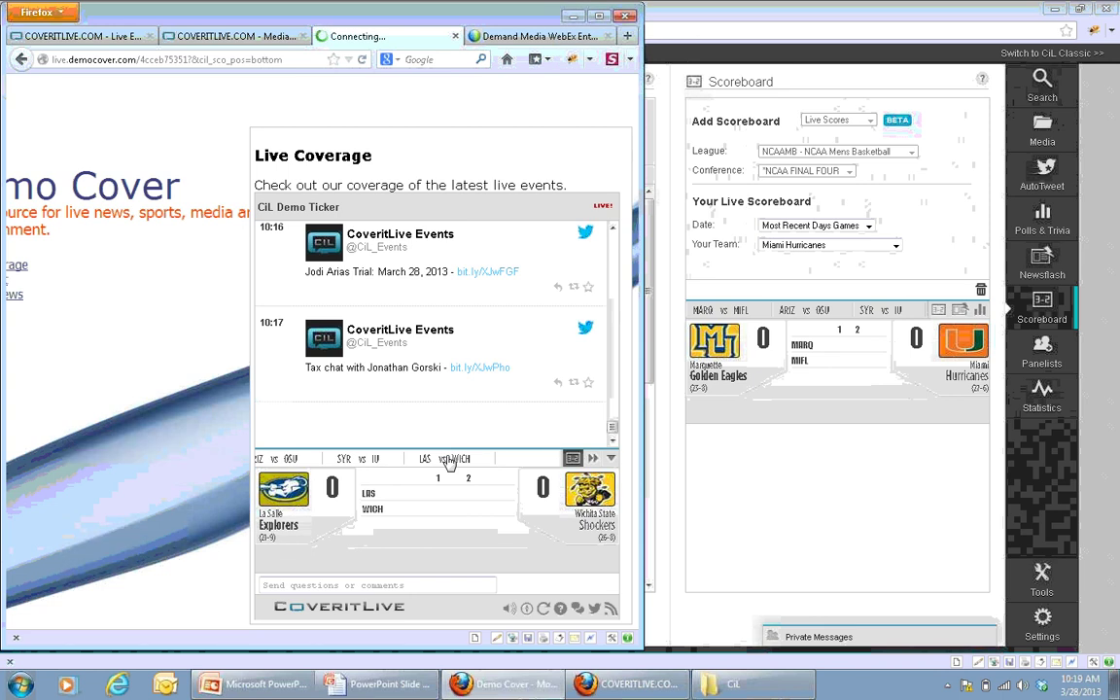
{"action": "left_click", "coordinate": [592, 458]}
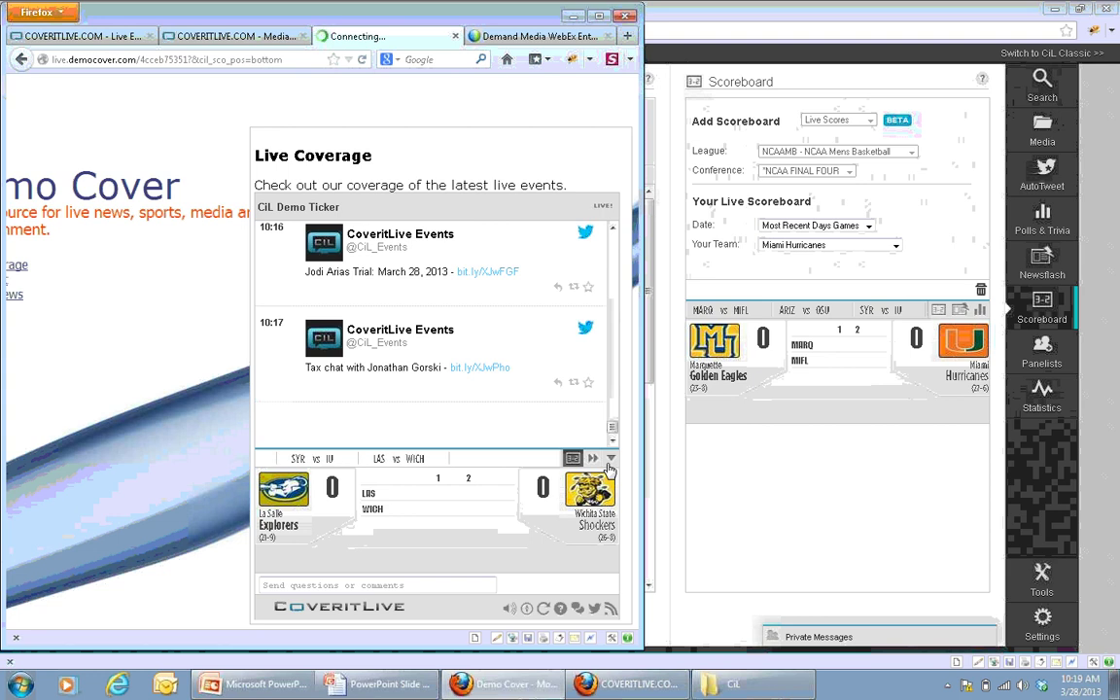
{"action": "left_click", "coordinate": [608, 461]}
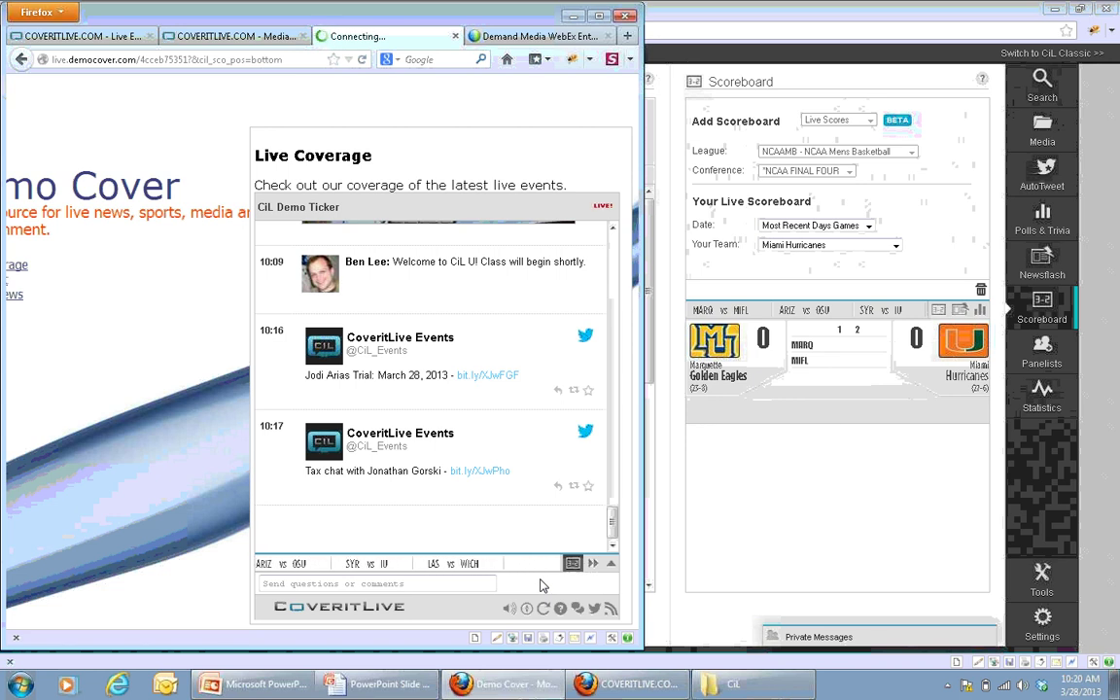
{"action": "left_click", "coordinate": [611, 570]}
Delete the Miami scoreboard and start a new Live Scores scoreboard
{"action": "left_click", "coordinate": [820, 418]}
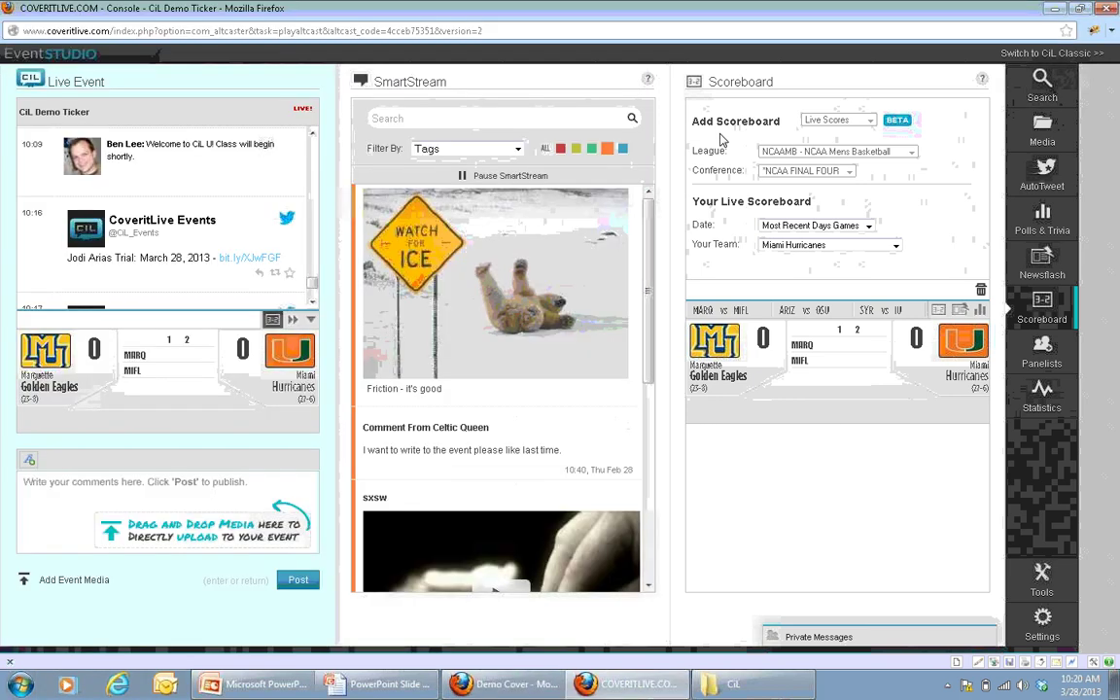
{"action": "left_click", "coordinate": [980, 292]}
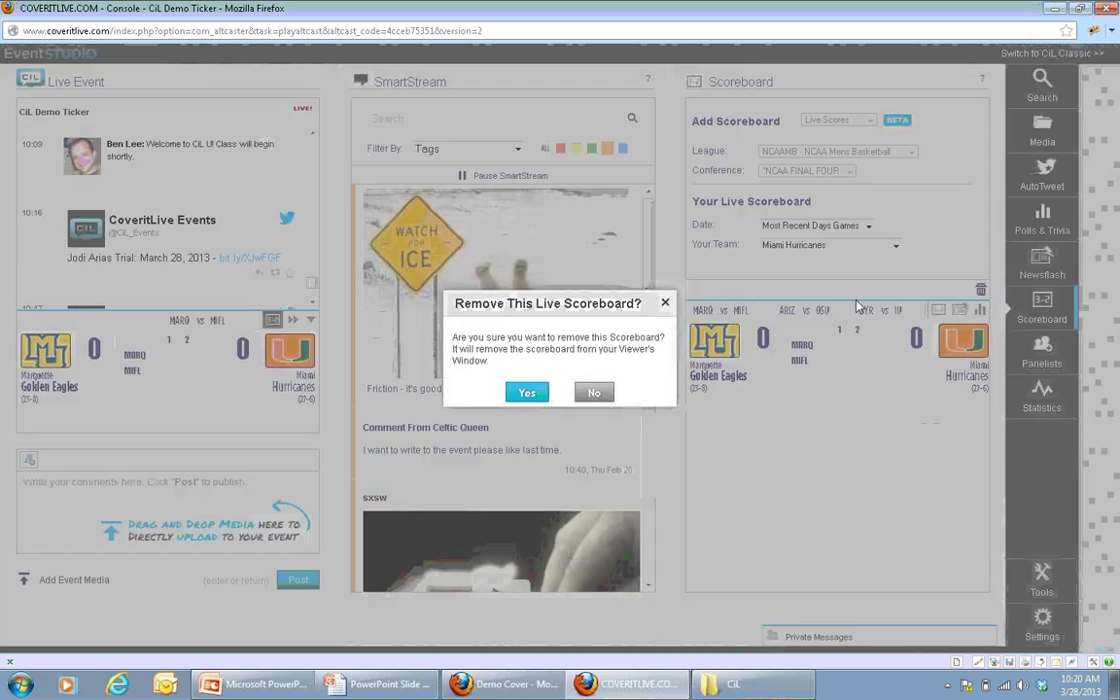
{"action": "left_click", "coordinate": [529, 392]}
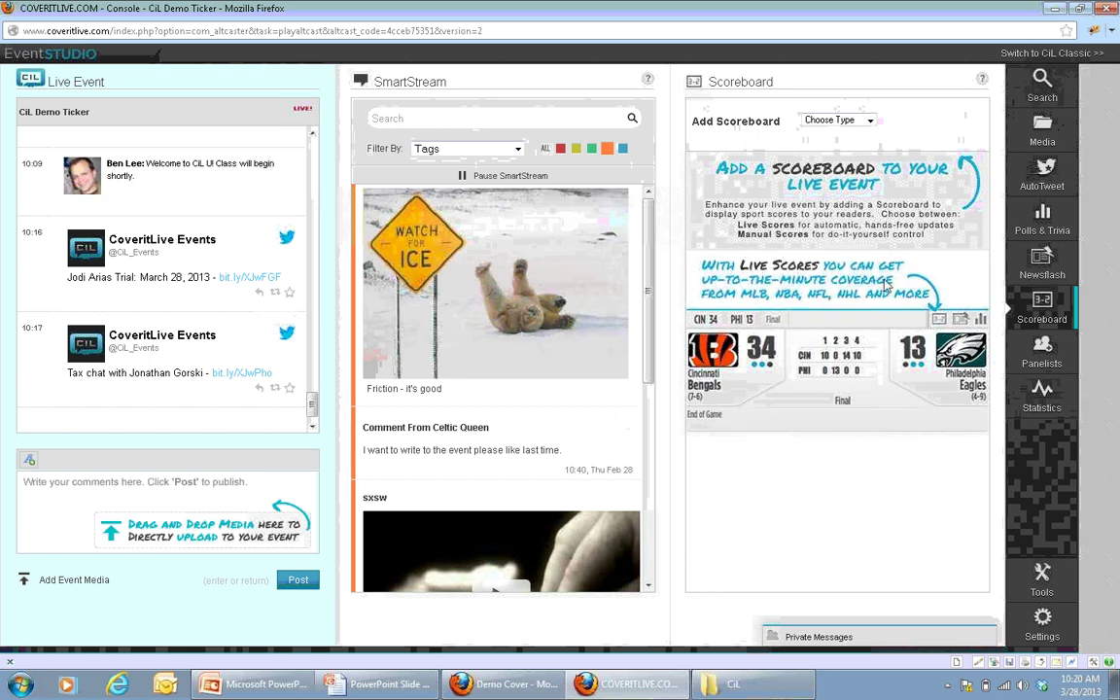
{"action": "left_click", "coordinate": [848, 122]}
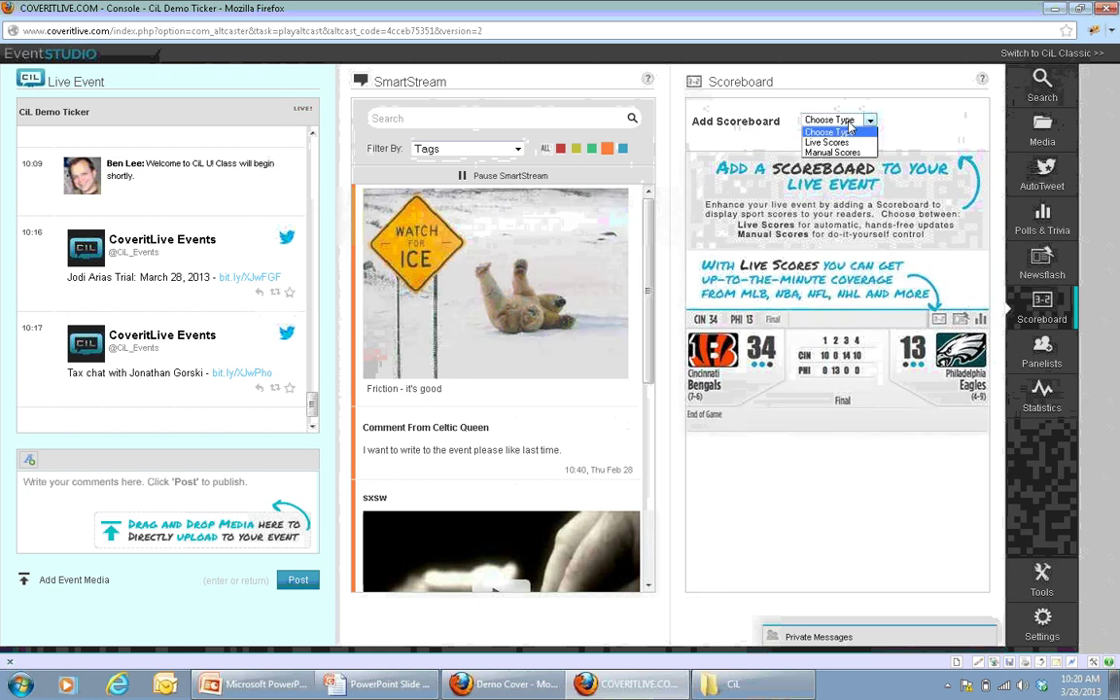
{"action": "left_click", "coordinate": [827, 144]}
Set league NBA, date Sat Mar 30, 2013, and default game Brooklyn Nets at Utah Jazz
{"action": "left_click", "coordinate": [820, 154]}
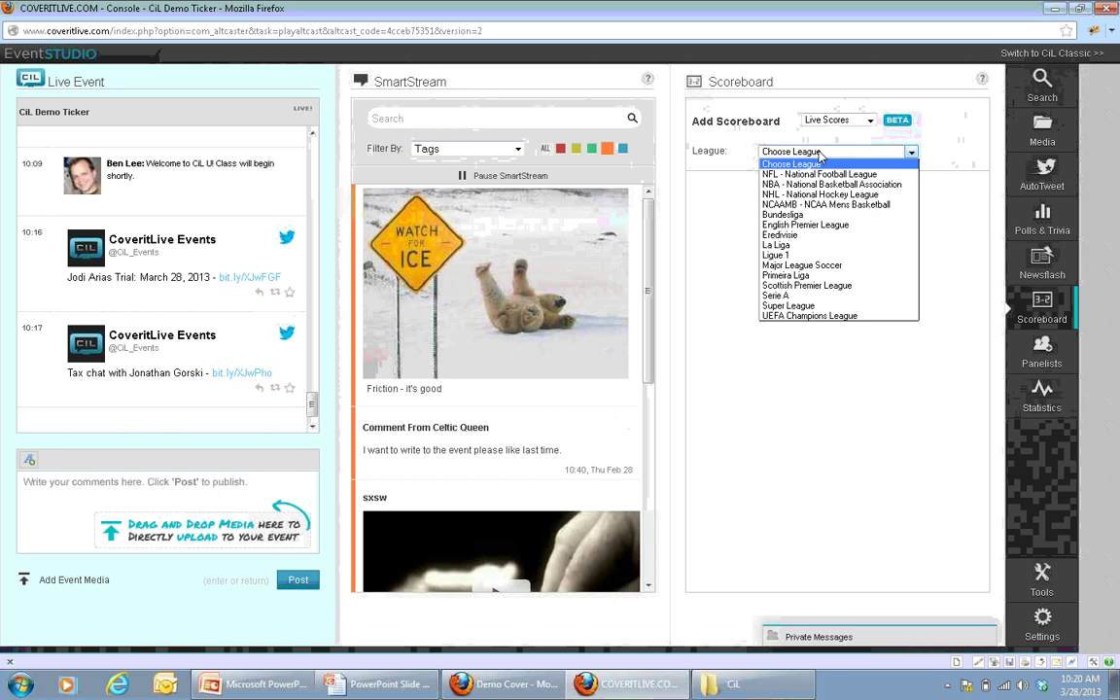
{"action": "left_click", "coordinate": [832, 184]}
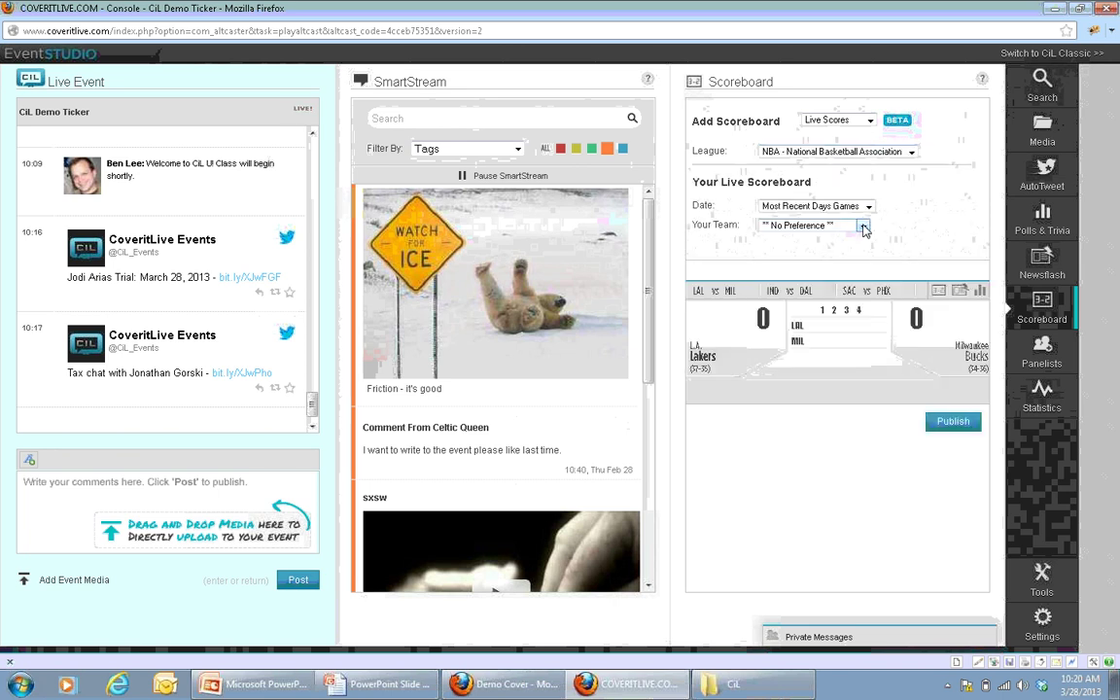
{"action": "left_click", "coordinate": [838, 226]}
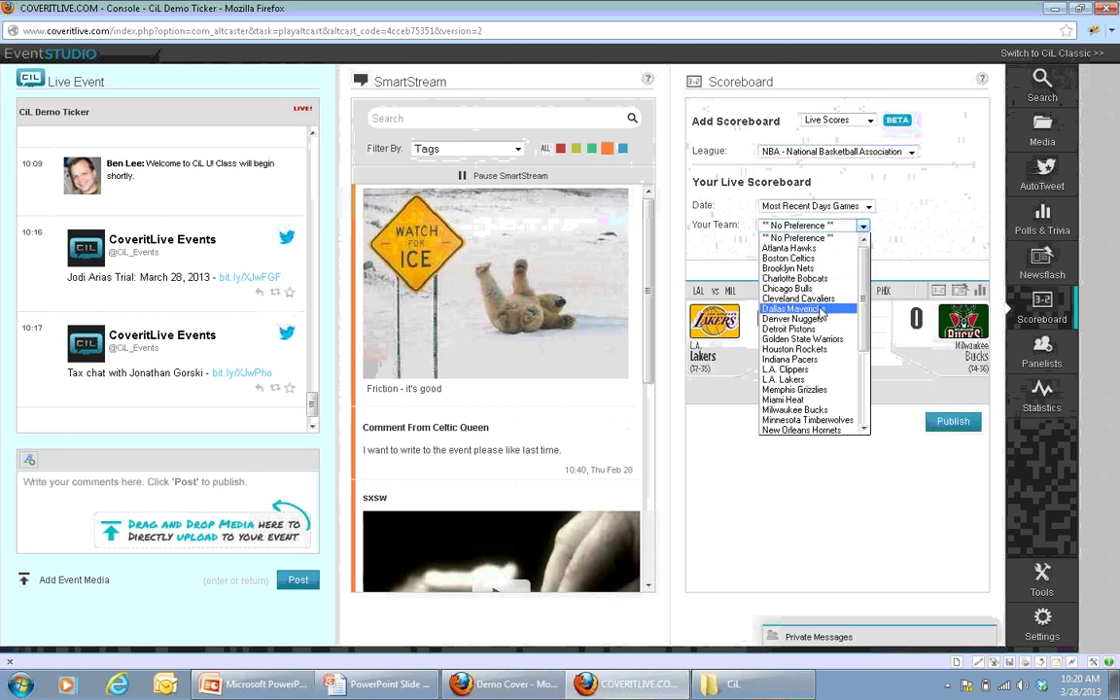
{"action": "left_click", "coordinate": [803, 349]}
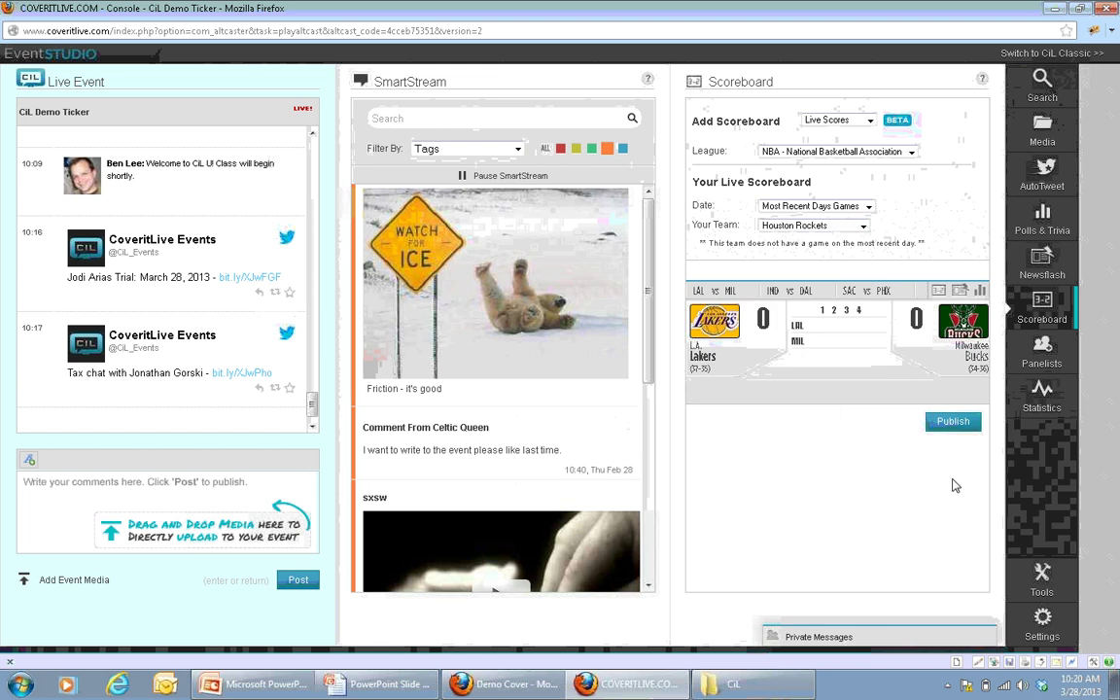
{"action": "left_click", "coordinate": [827, 225]}
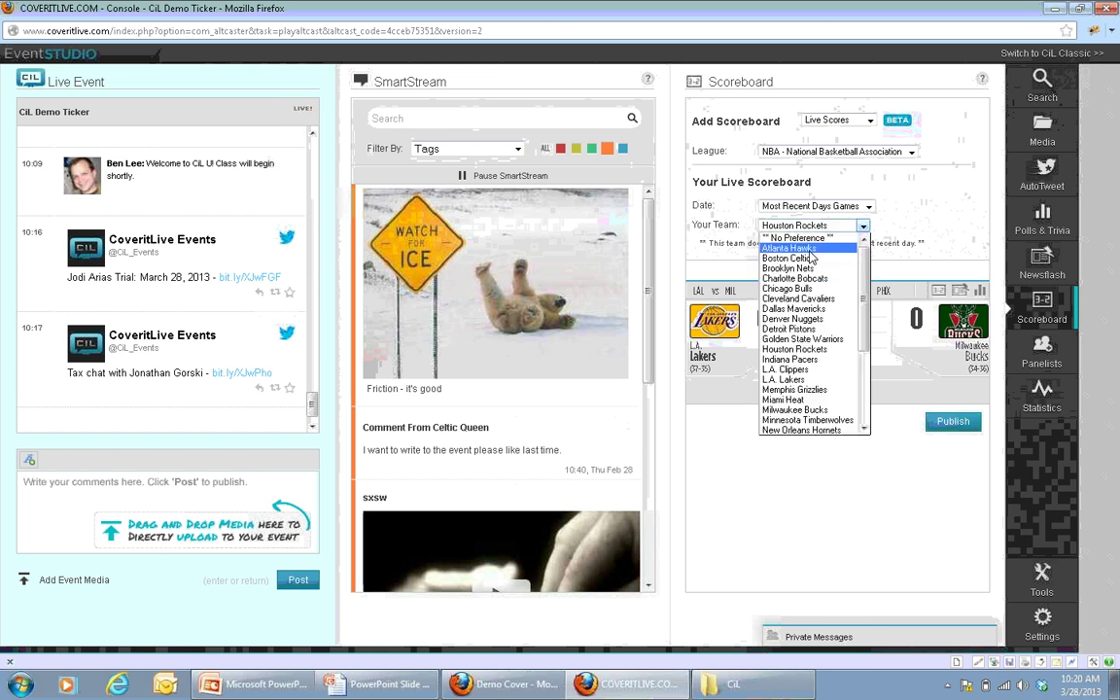
{"action": "key", "text": "Escape"}
{"action": "left_click", "coordinate": [781, 205]}
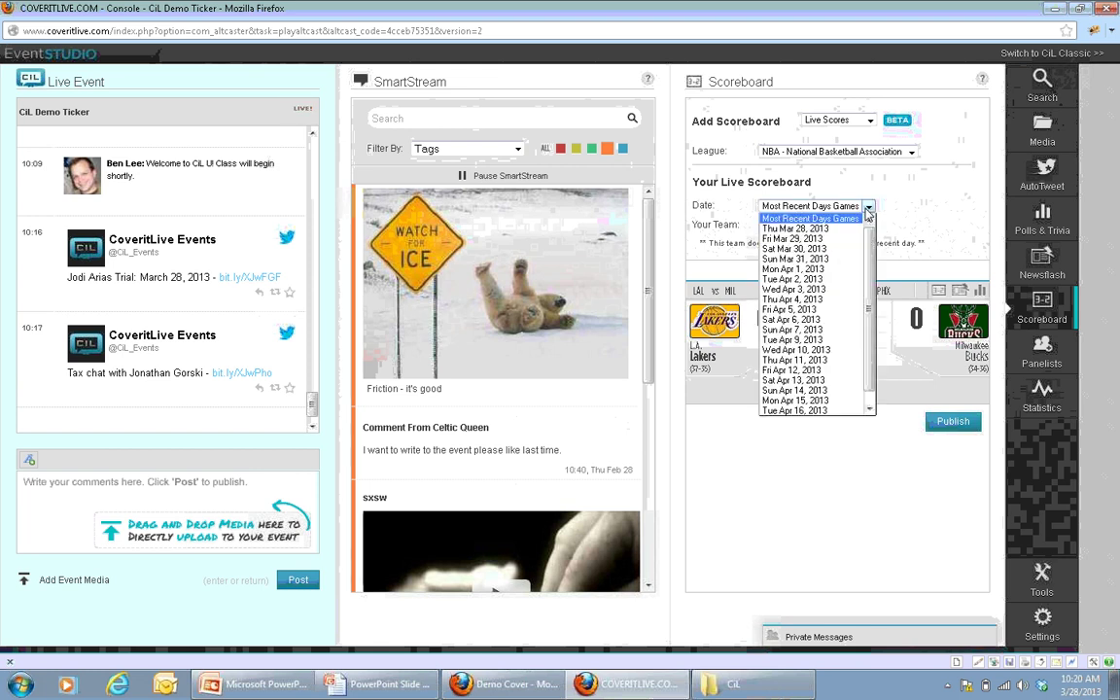
{"action": "left_click", "coordinate": [832, 249]}
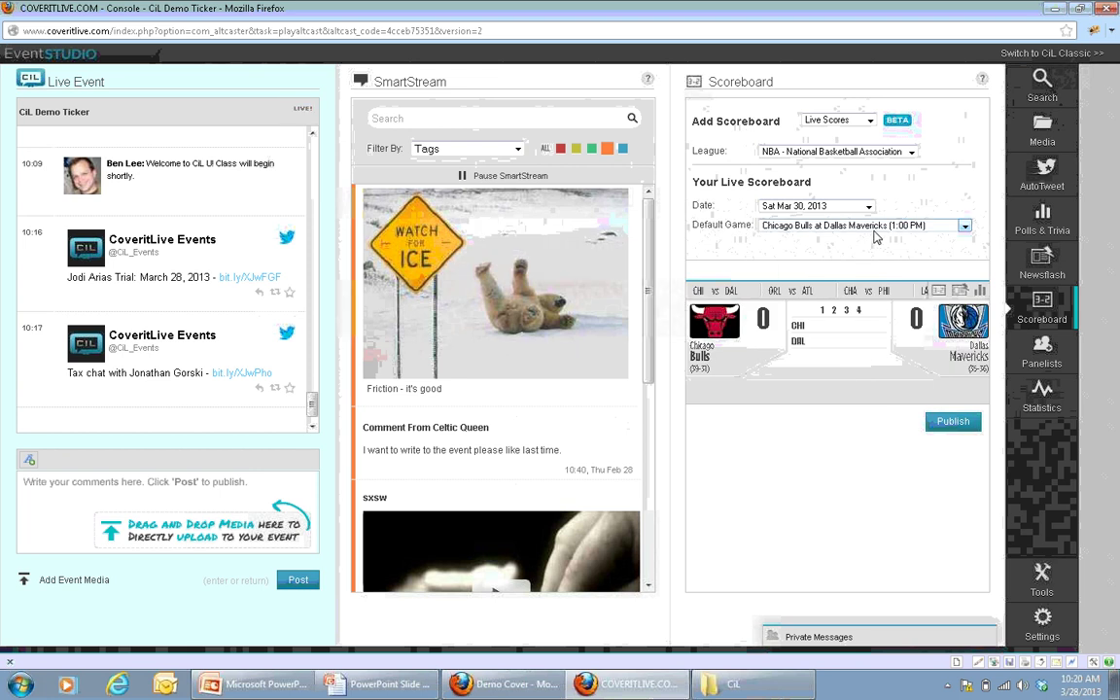
{"action": "left_click", "coordinate": [913, 226]}
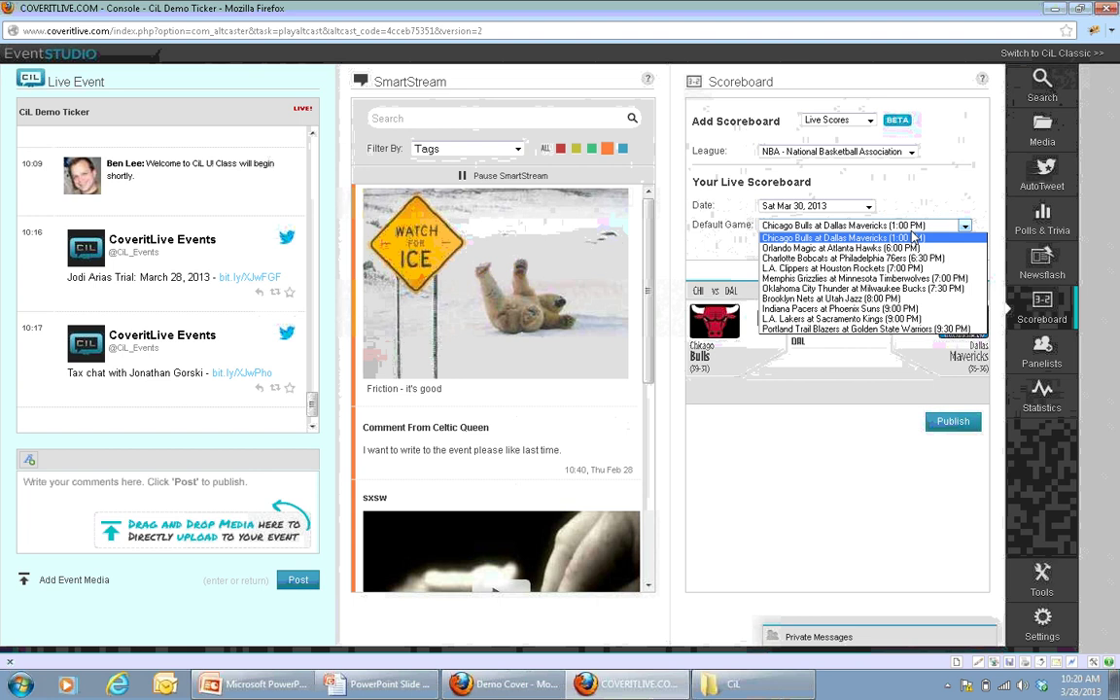
{"action": "left_click", "coordinate": [886, 300]}
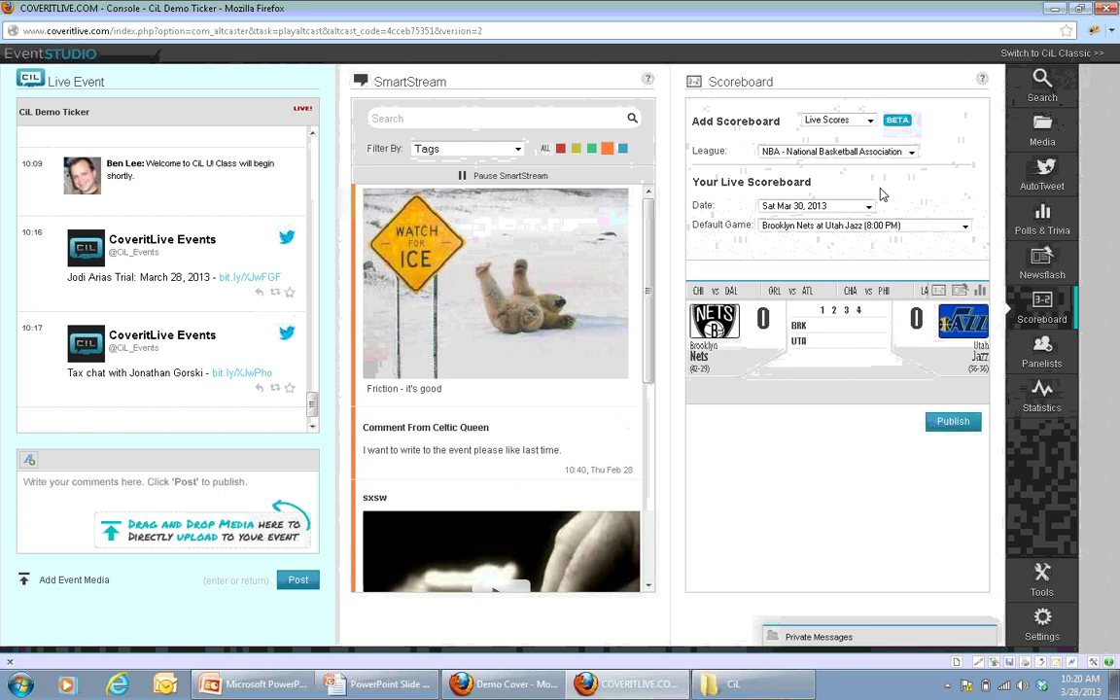
Choose Manual Scores as the scoreboard type and Basketball as the sport
{"action": "left_click", "coordinate": [818, 122]}
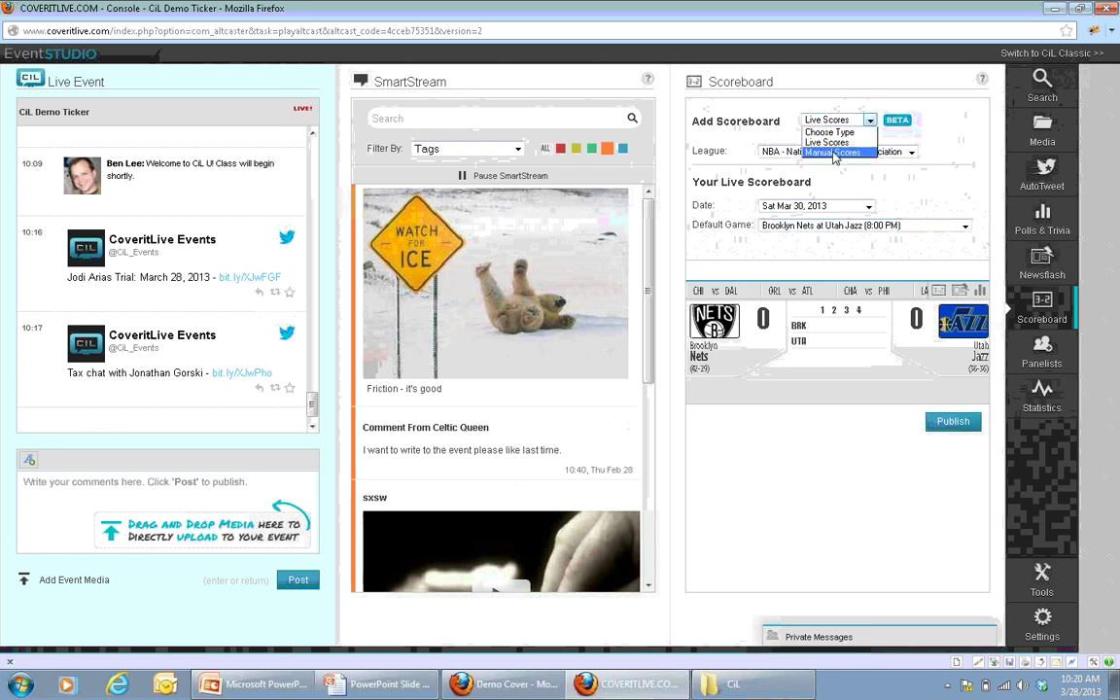
{"action": "left_click", "coordinate": [833, 153]}
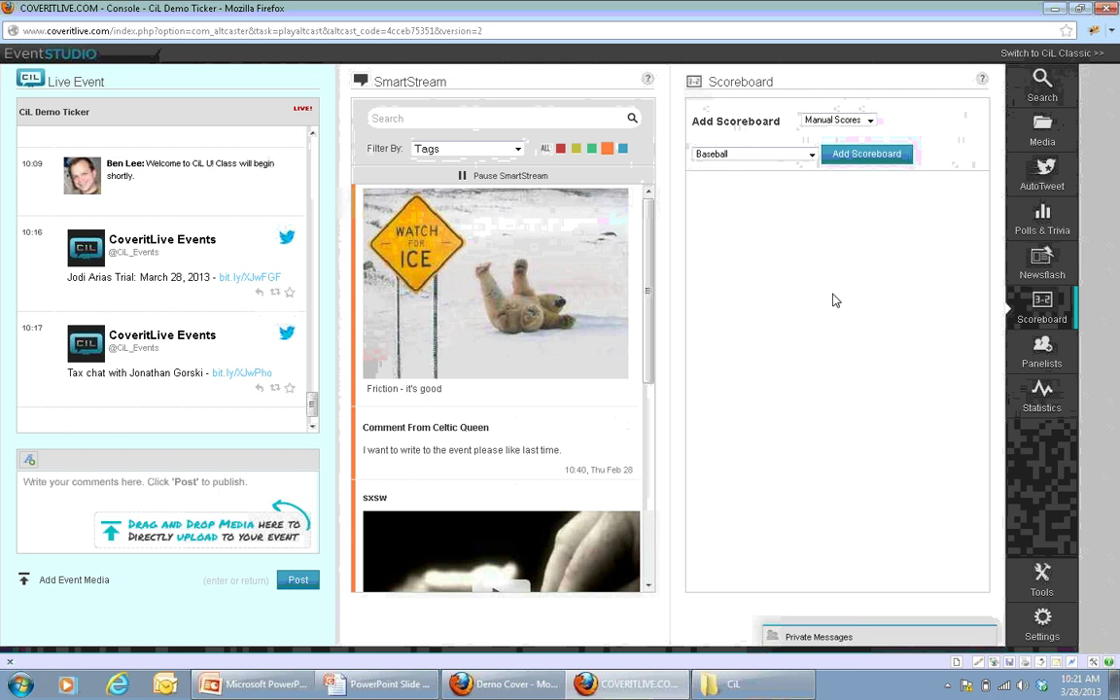
{"action": "left_click", "coordinate": [772, 159]}
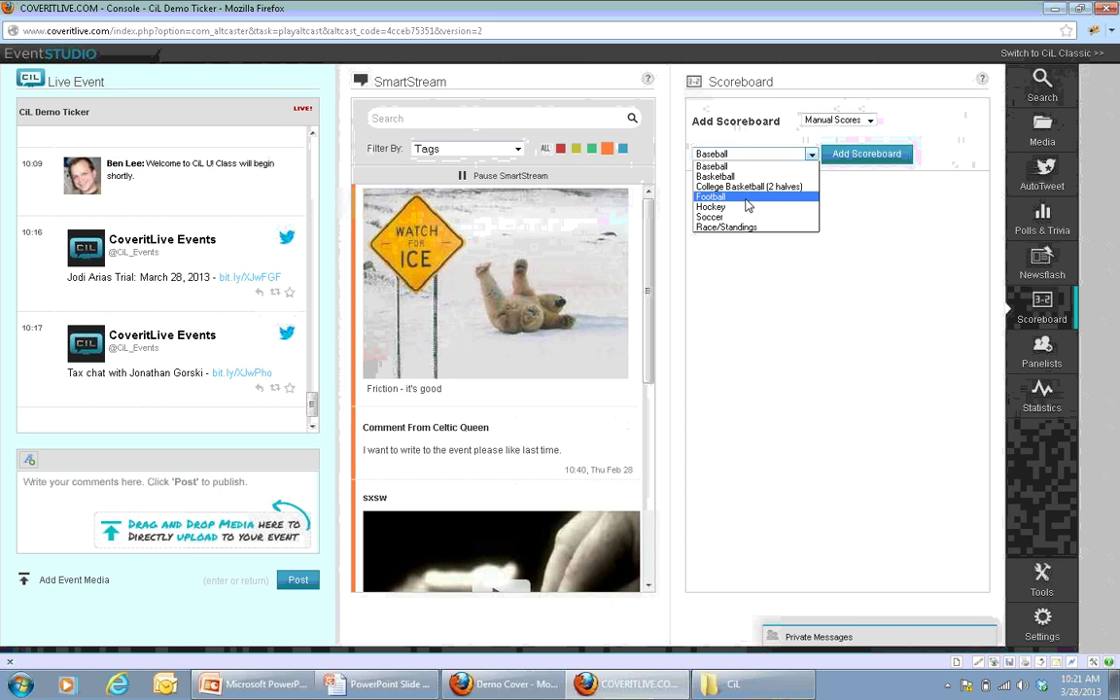
{"action": "left_click", "coordinate": [748, 177]}
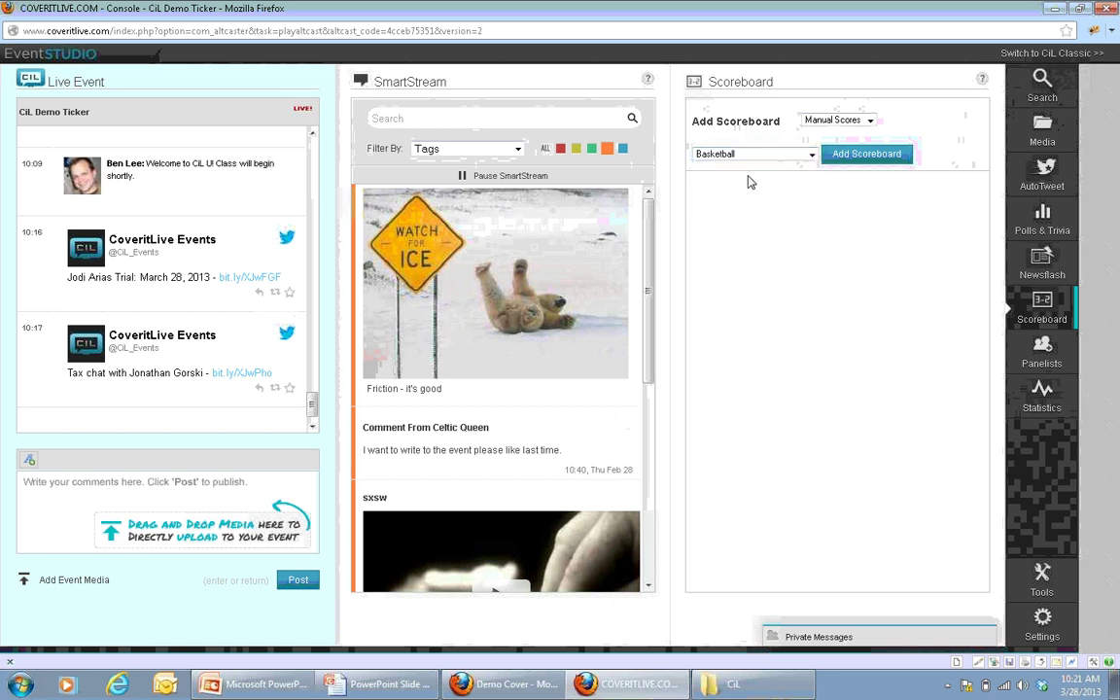
Add the basketball scoreboard and name the teams REL Ganders and RSS Rangers
{"action": "left_click", "coordinate": [857, 157]}
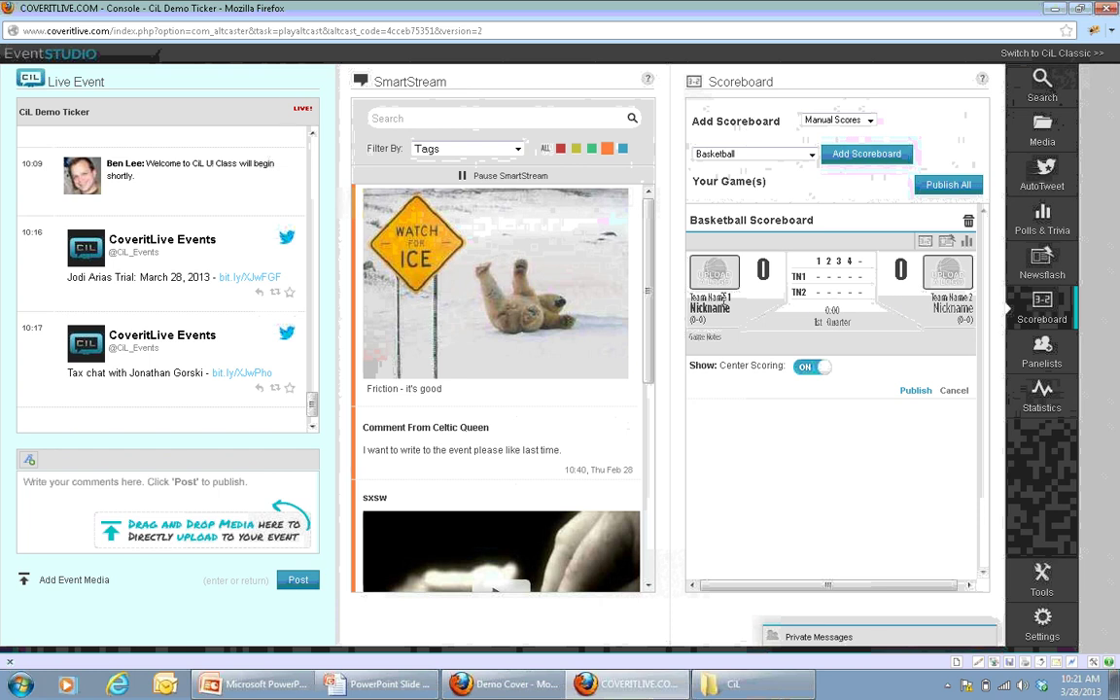
{"action": "left_click", "coordinate": [725, 298]}
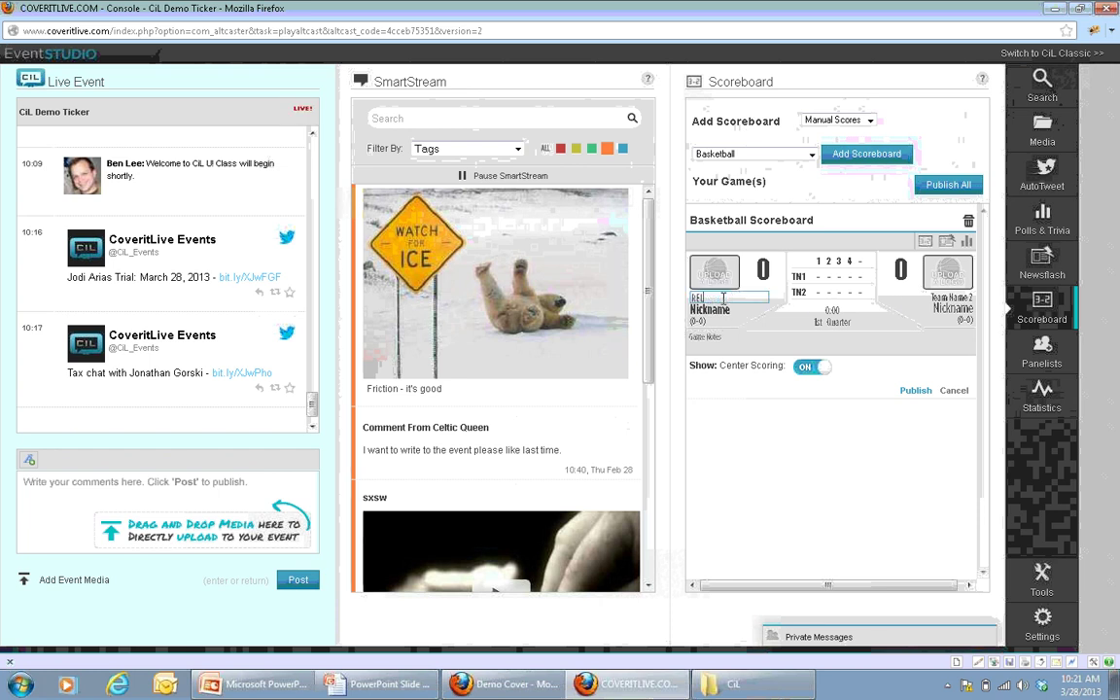
{"action": "type", "text": "REL"}
{"action": "key", "text": "Return"}
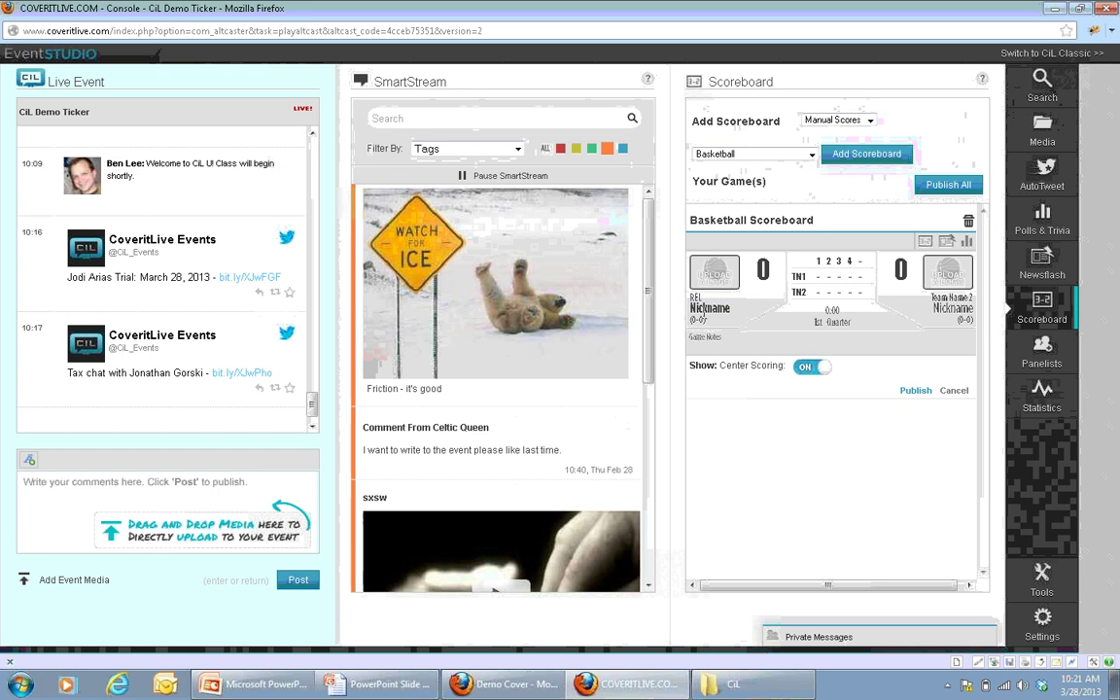
{"action": "left_click", "coordinate": [720, 309]}
{"action": "type", "text": "Ganders"}
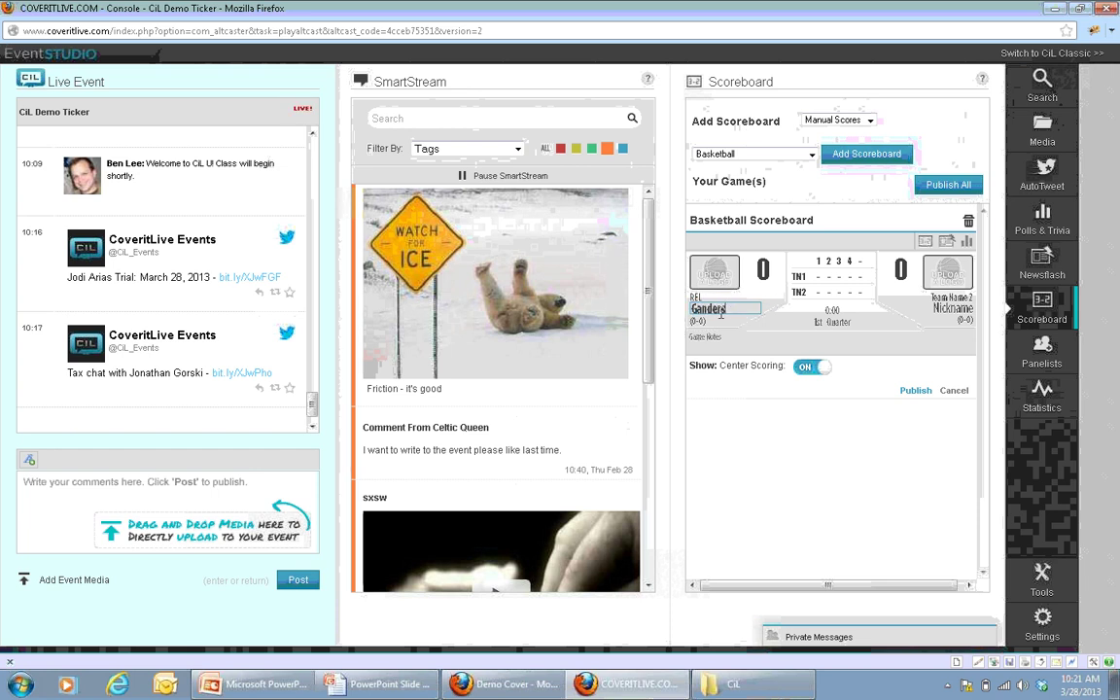
{"action": "key", "text": "Tab"}
{"action": "type", "text": "RSS"}
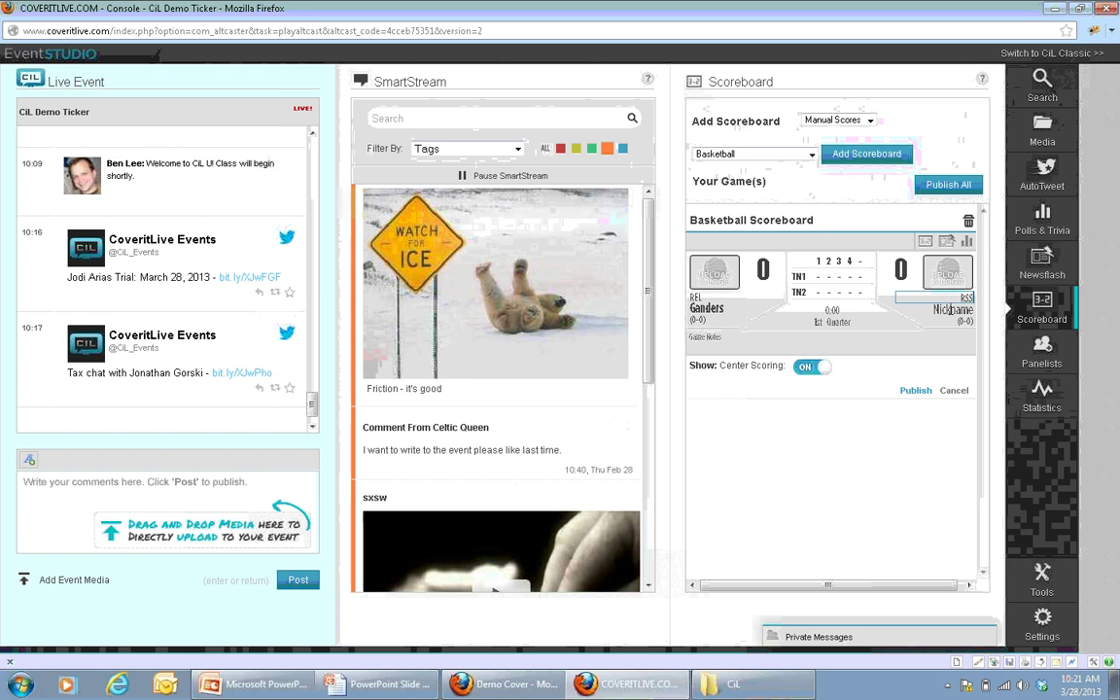
{"action": "key", "text": "Tab"}
{"action": "type", "text": "R"}
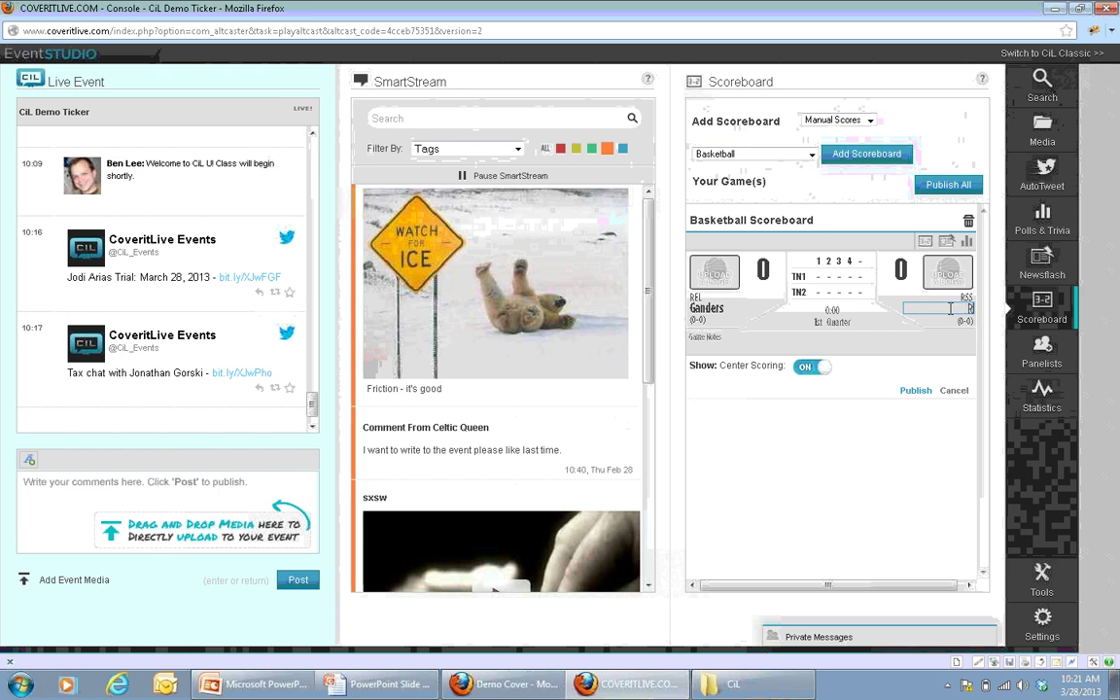
{"action": "type", "text": "aneers"}
Set team records to 10-8 and 8-10 and turn Center Scoring off
{"action": "left_click", "coordinate": [710, 322]}
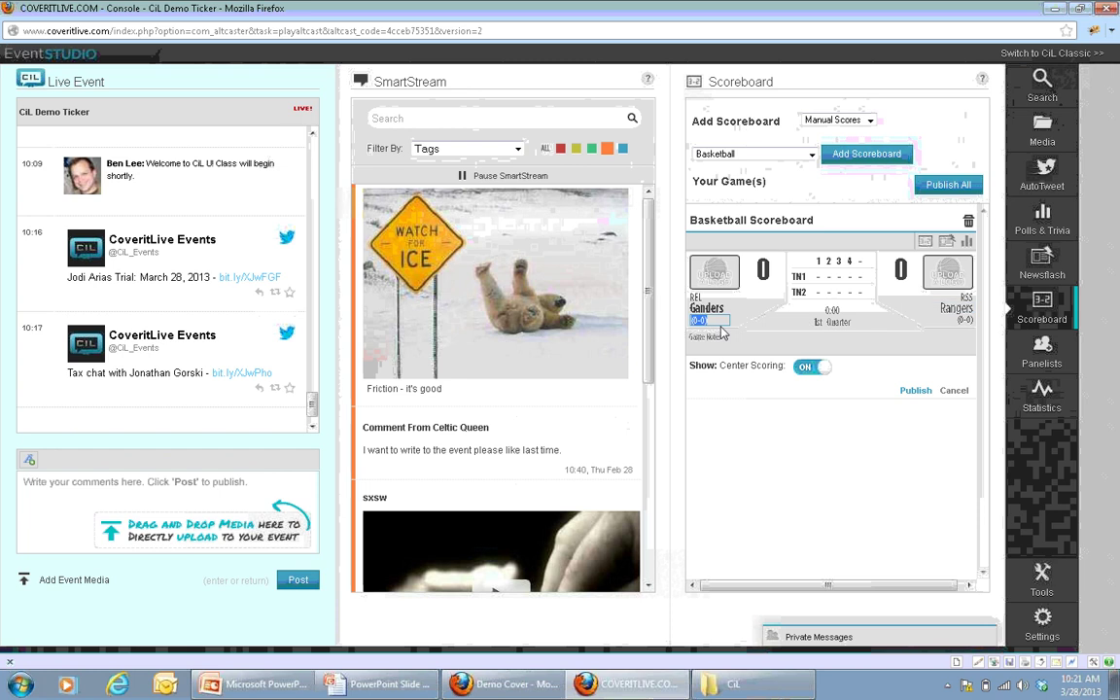
{"action": "type", "text": "10-8"}
{"action": "left_click", "coordinate": [969, 321]}
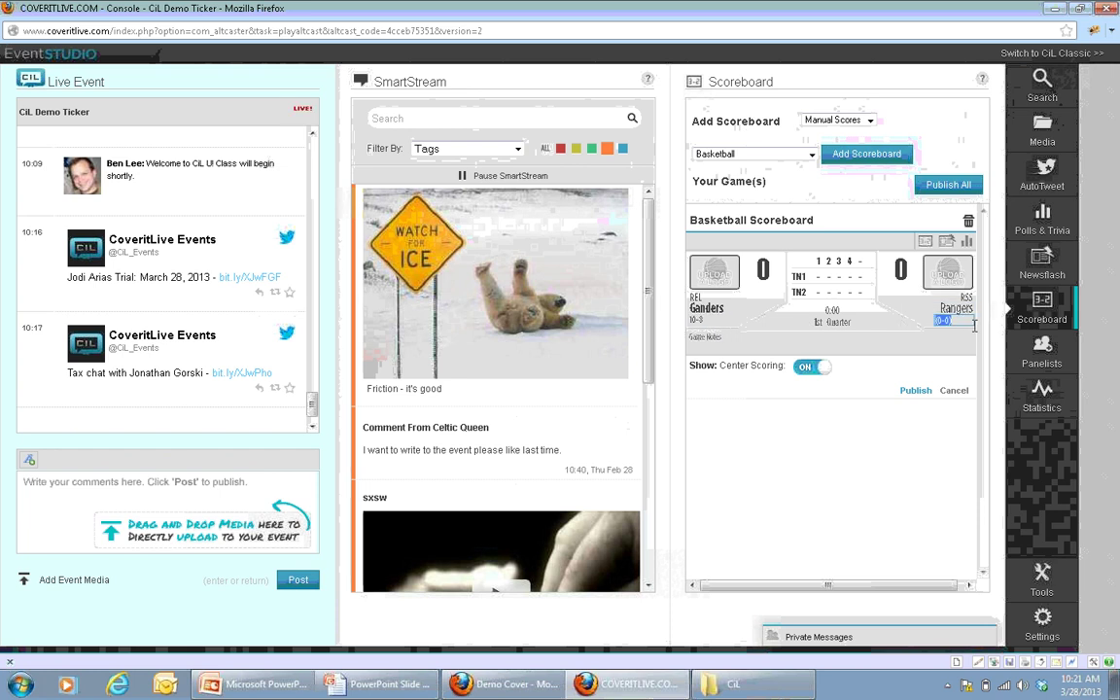
{"action": "type", "text": "8-10"}
{"action": "left_click", "coordinate": [820, 277]}
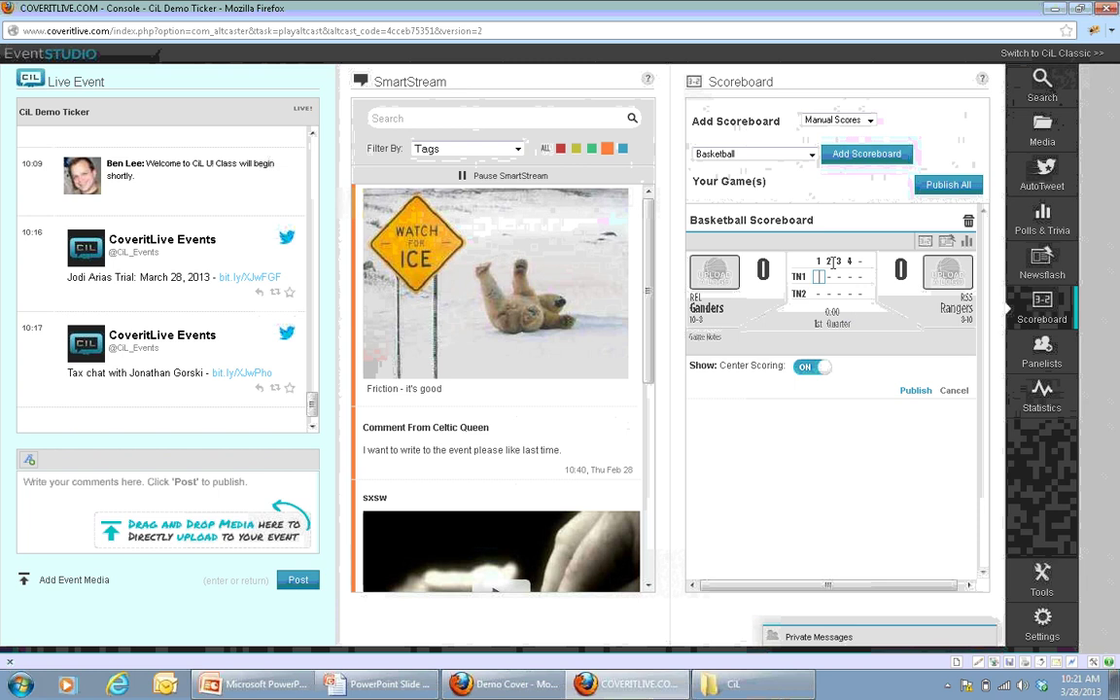
{"action": "left_click", "coordinate": [818, 366]}
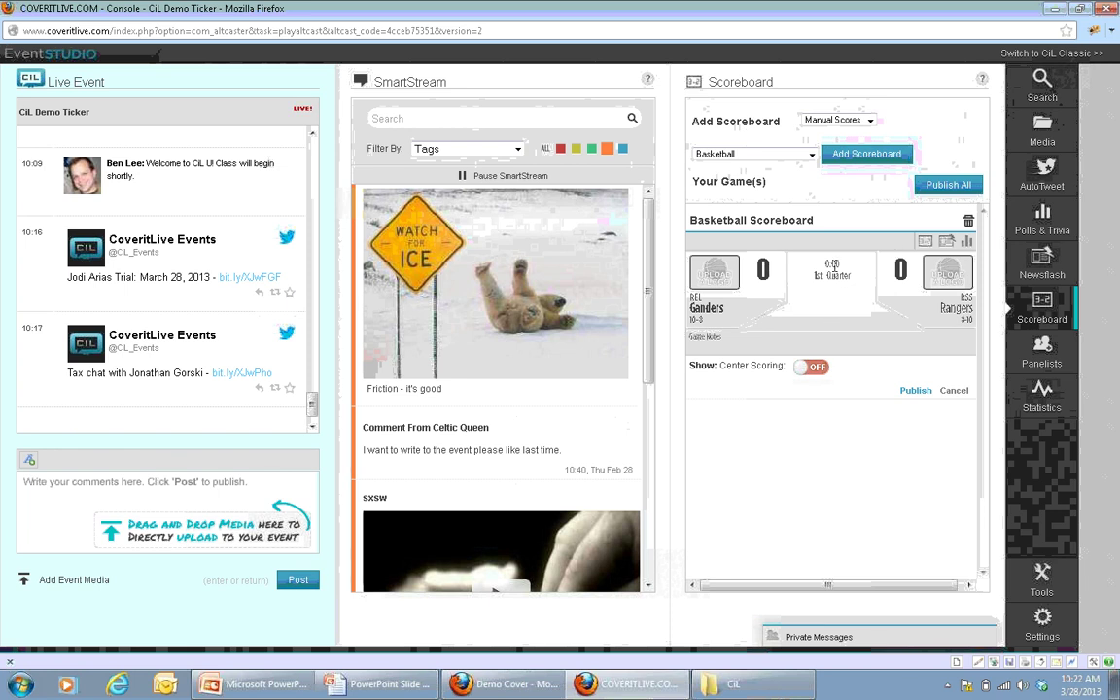
Set the game clock to 8:45 and the period to 2nd
{"action": "left_click", "coordinate": [833, 267]}
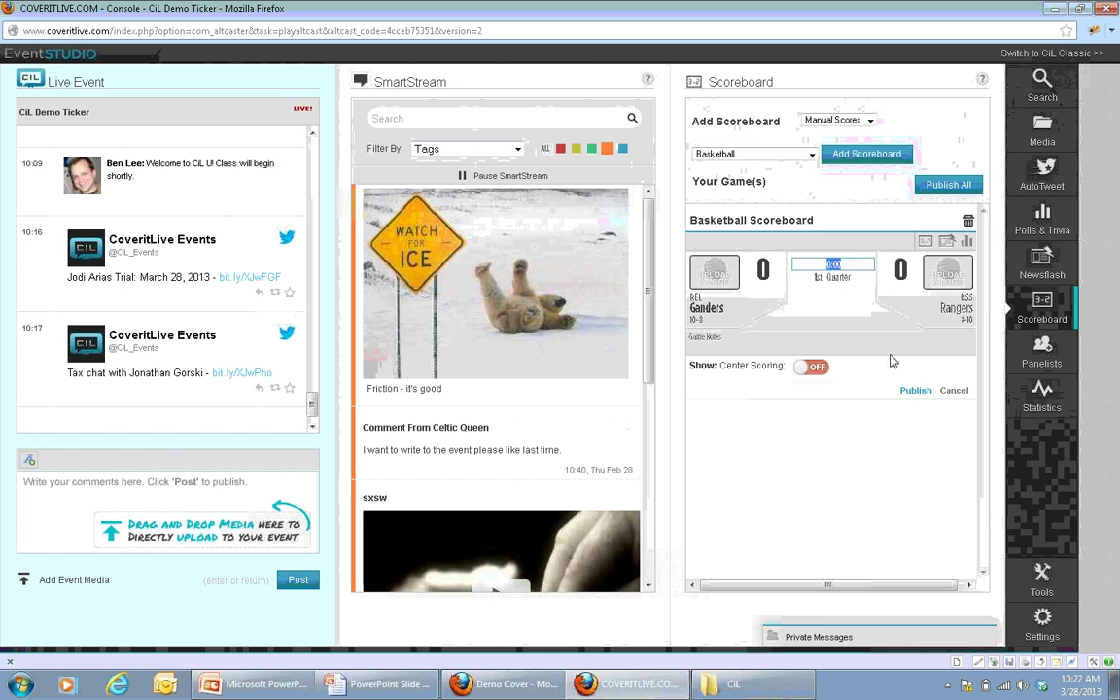
{"action": "type", "text": "8:45"}
{"action": "key", "text": "Tab"}
{"action": "type", "text": "2"}
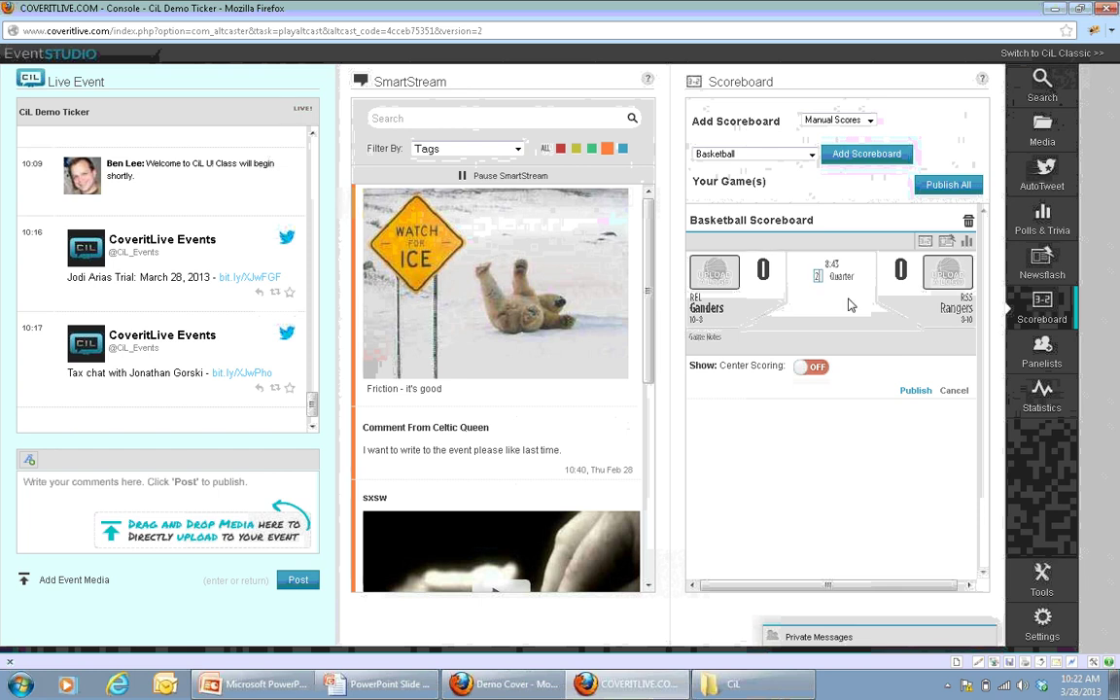
{"action": "key", "text": "Tab"}
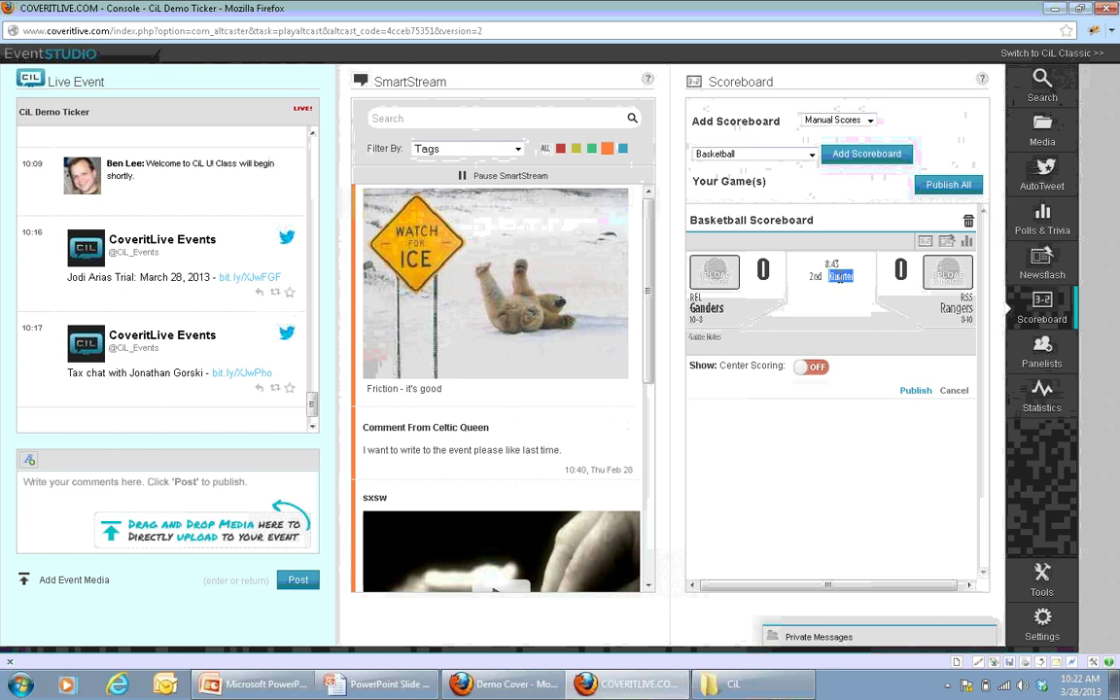
Finish the period as 2nd Half and upload GANDER.jpg and rss.jpg as team logos
{"action": "type", "text": "Half"}
{"action": "key", "text": "Return"}
{"action": "left_click", "coordinate": [720, 263]}
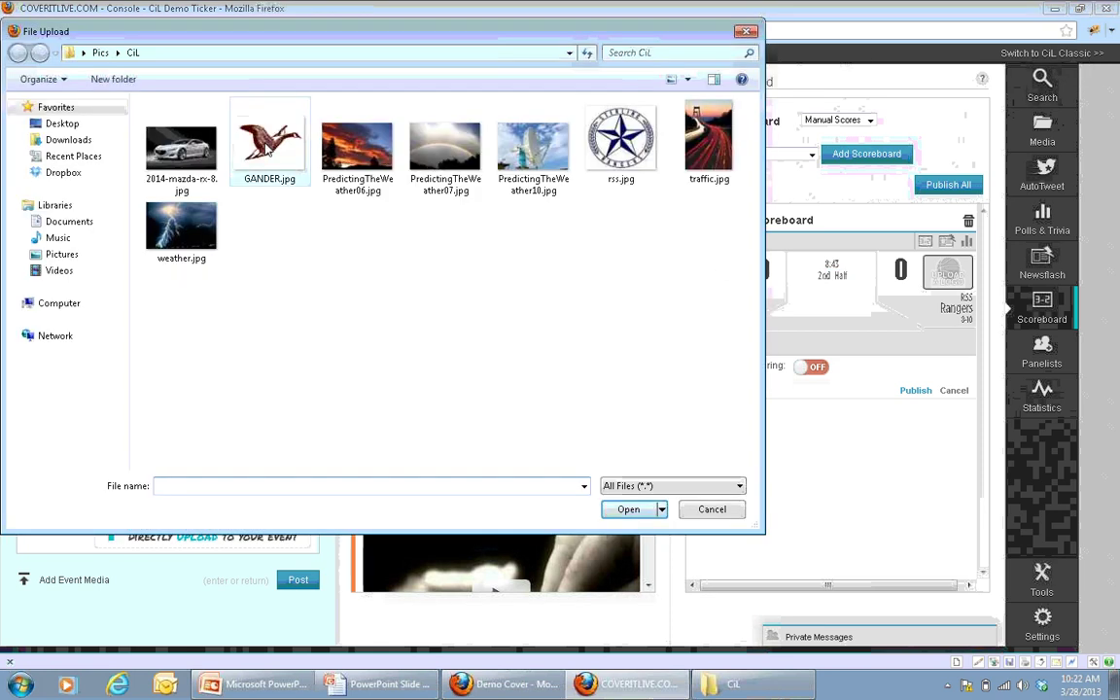
{"action": "double_click", "coordinate": [270, 150]}
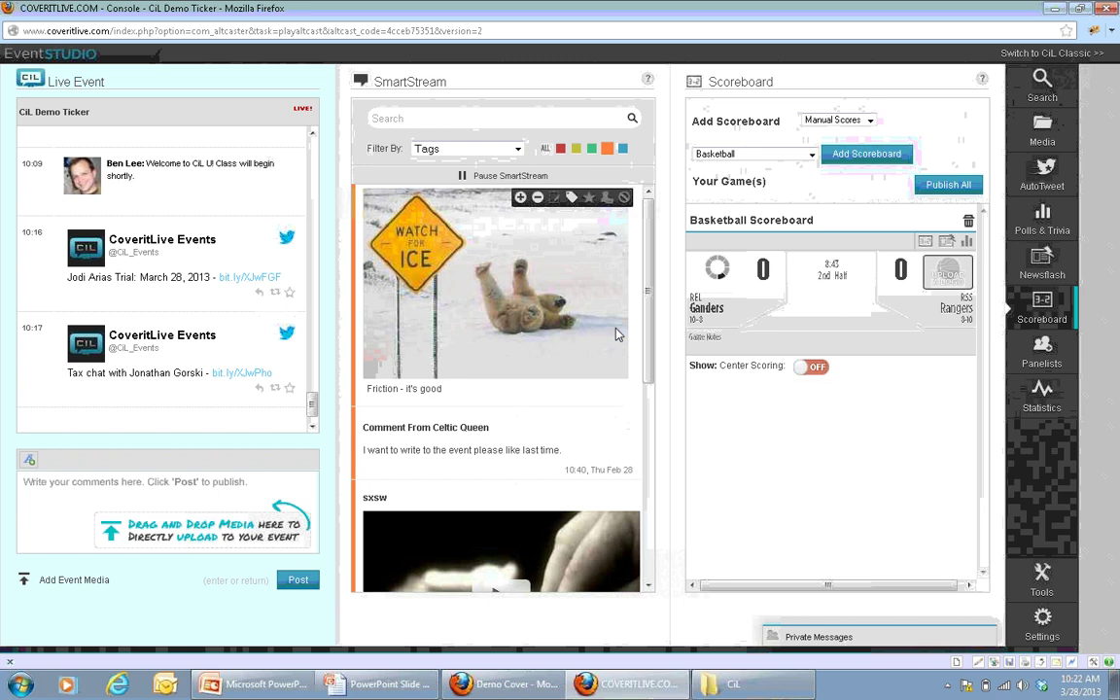
{"action": "left_click", "coordinate": [945, 277]}
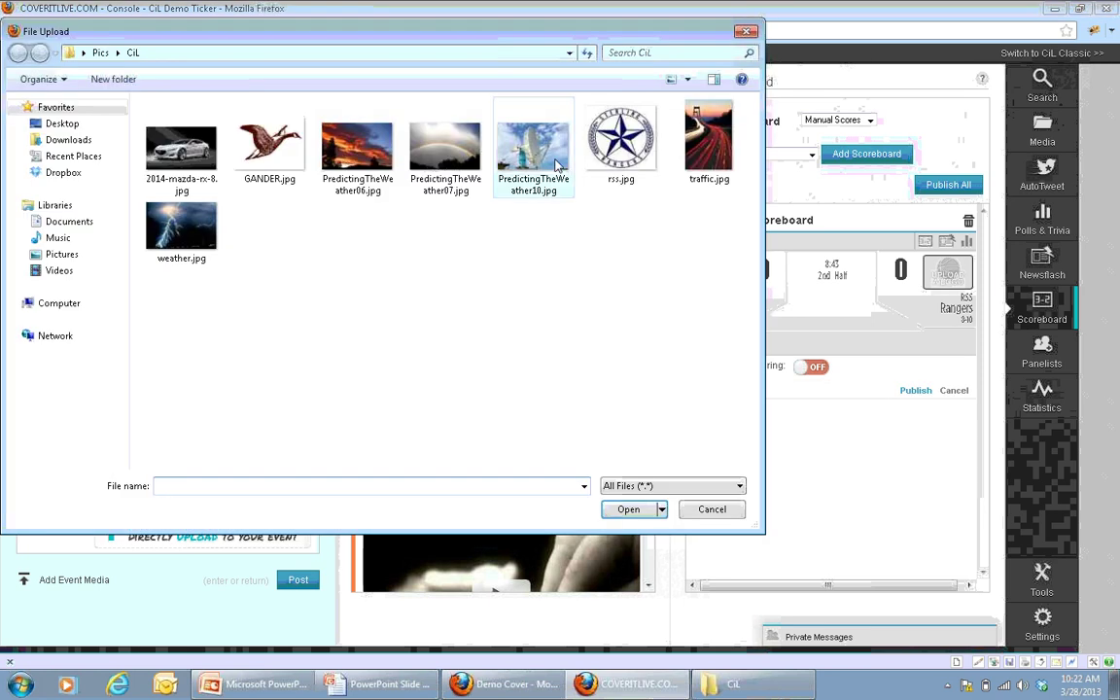
{"action": "double_click", "coordinate": [620, 141]}
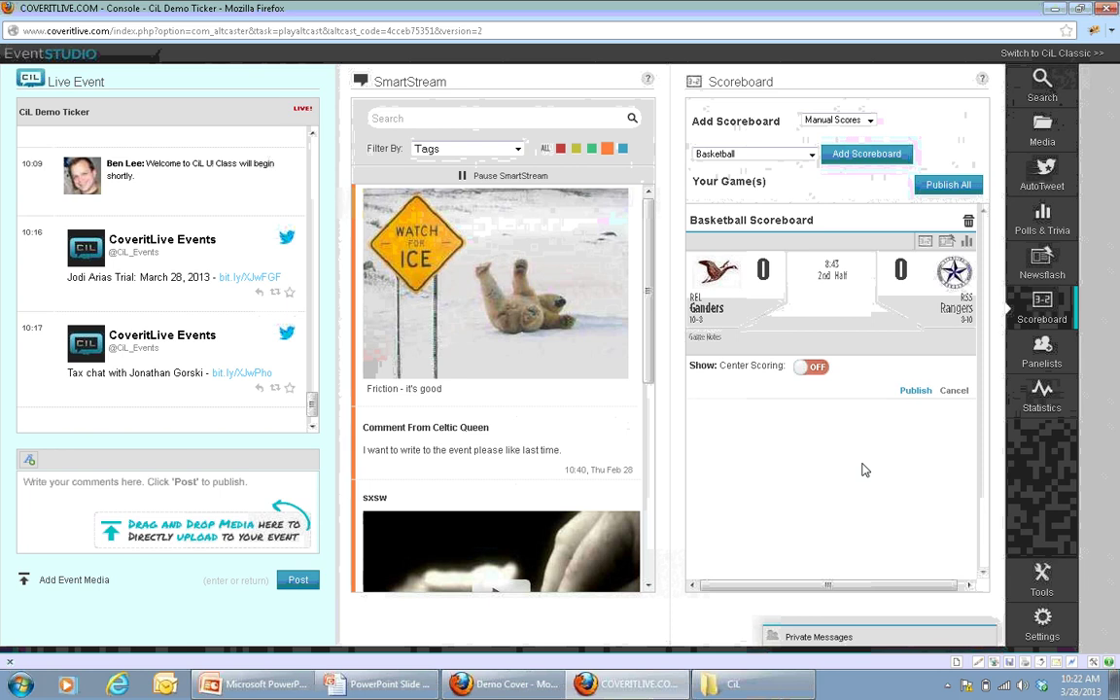
Set the score to Ganders 25, Rangers 13 and publish the scoreboard
{"action": "left_click", "coordinate": [763, 270]}
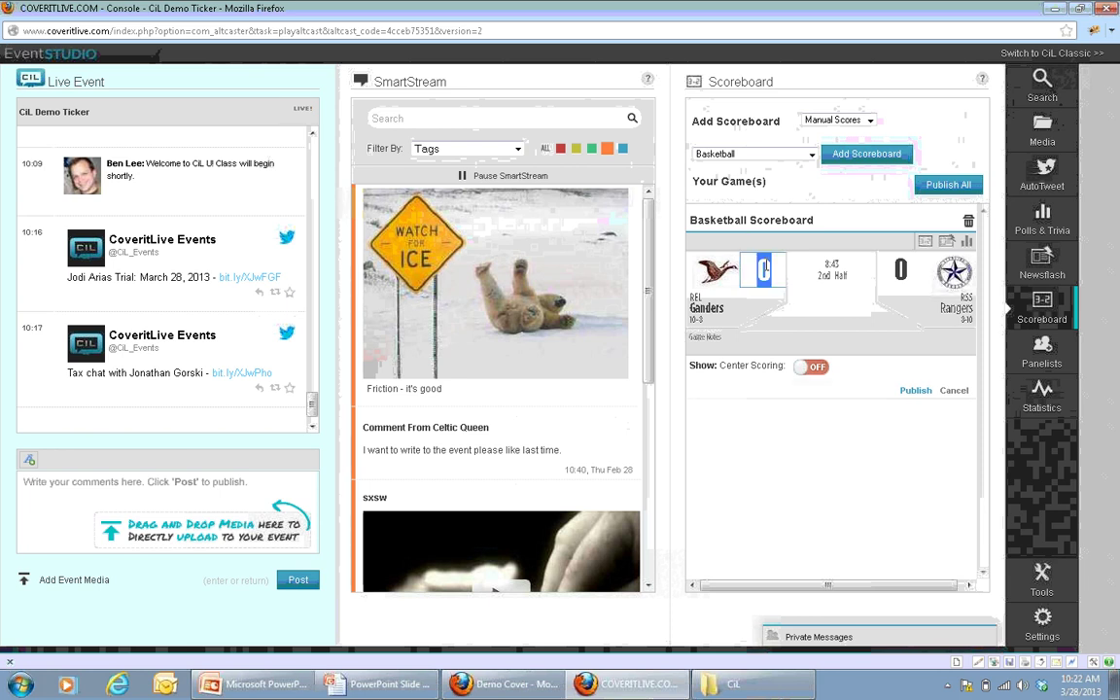
{"action": "type", "text": "25"}
{"action": "left_click", "coordinate": [900, 270]}
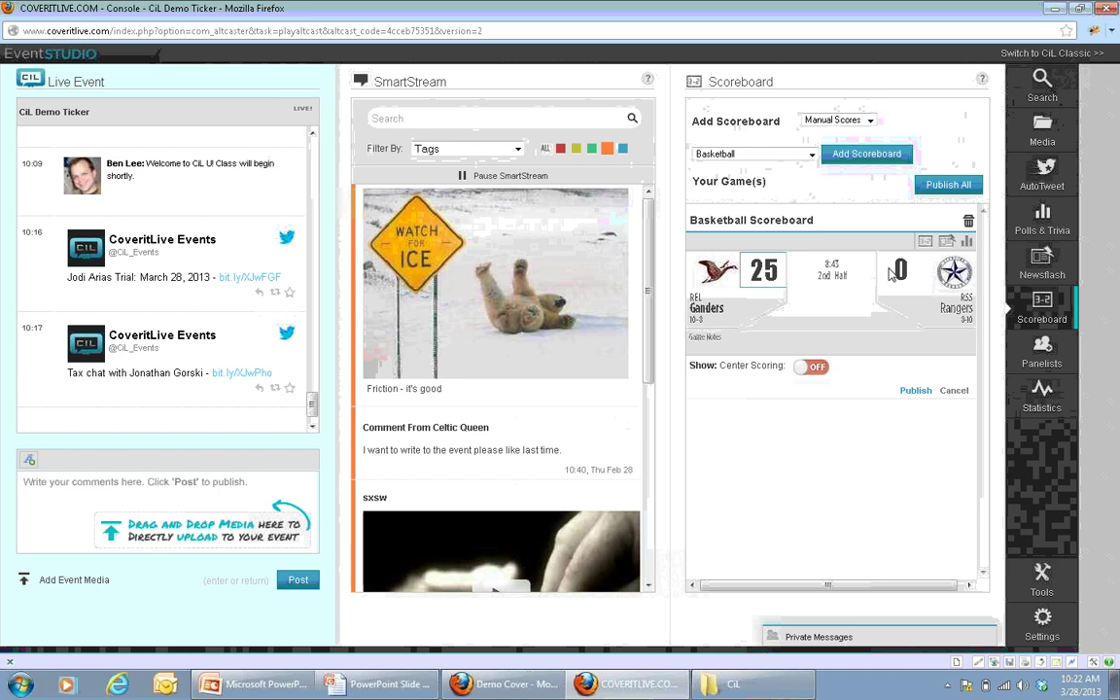
{"action": "type", "text": "13"}
{"action": "left_click", "coordinate": [915, 391]}
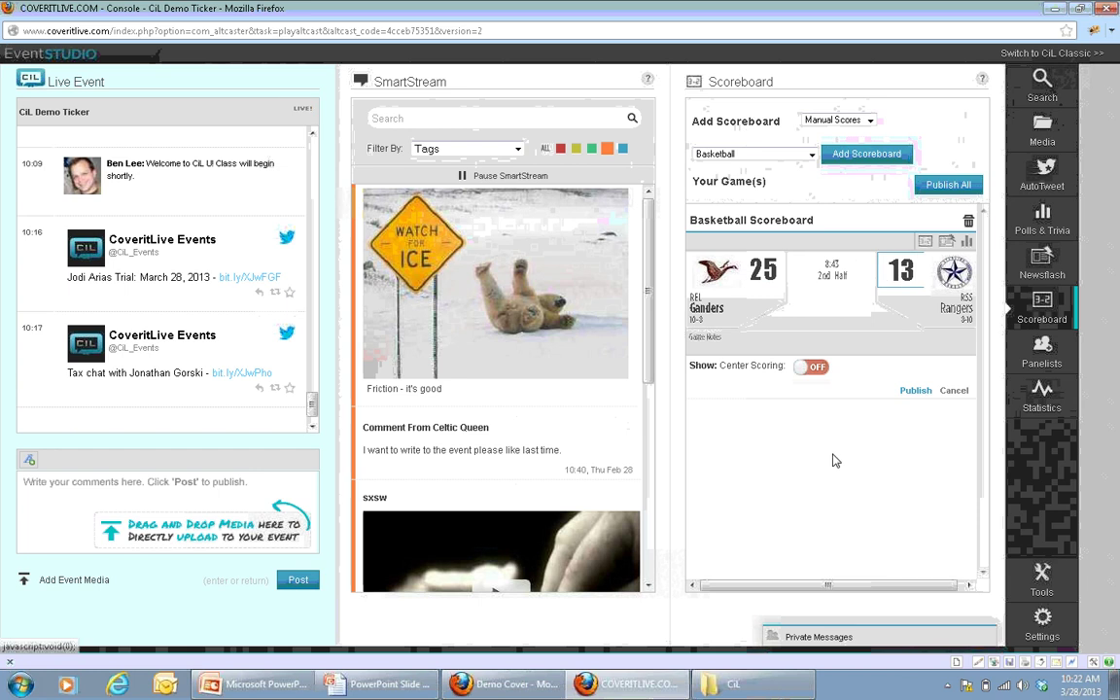
{"action": "left_click", "coordinate": [914, 390]}
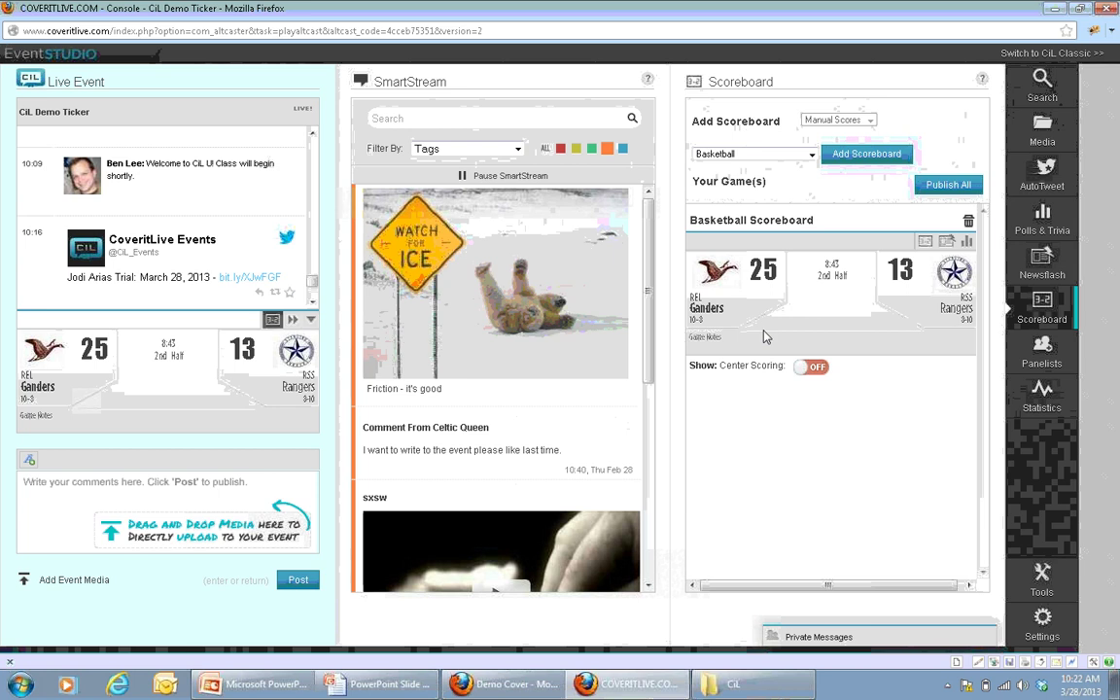
Publish the Ganders score as 27, then the Rangers score as 17
{"action": "left_click", "coordinate": [767, 266]}
{"action": "type", "text": "27"}
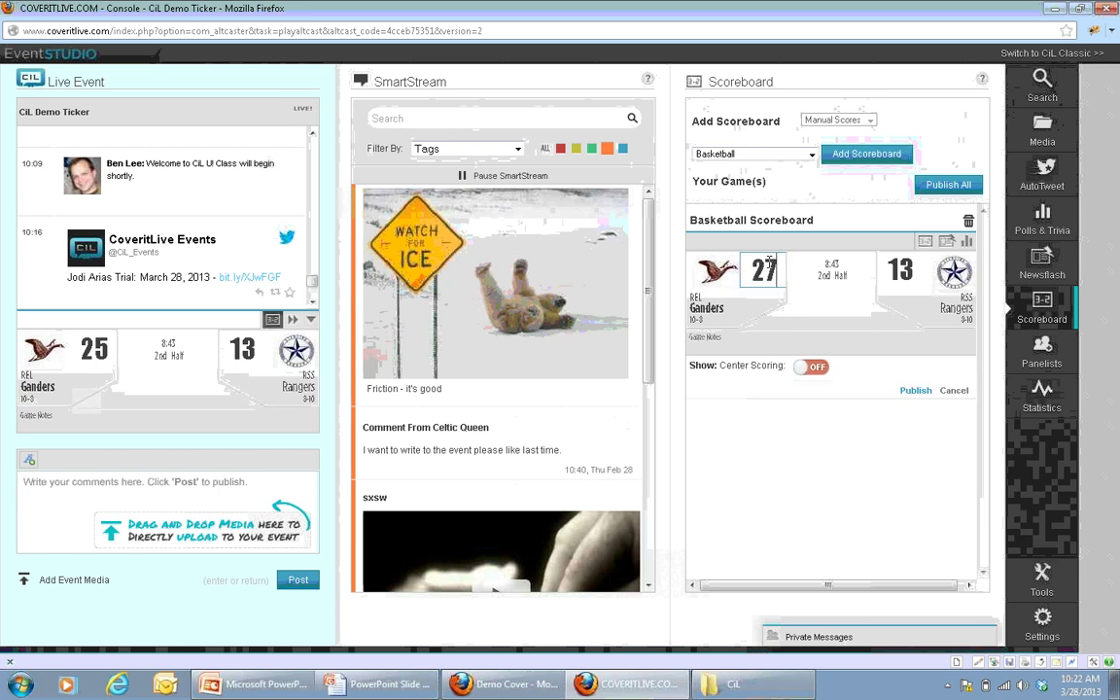
{"action": "left_click", "coordinate": [916, 390]}
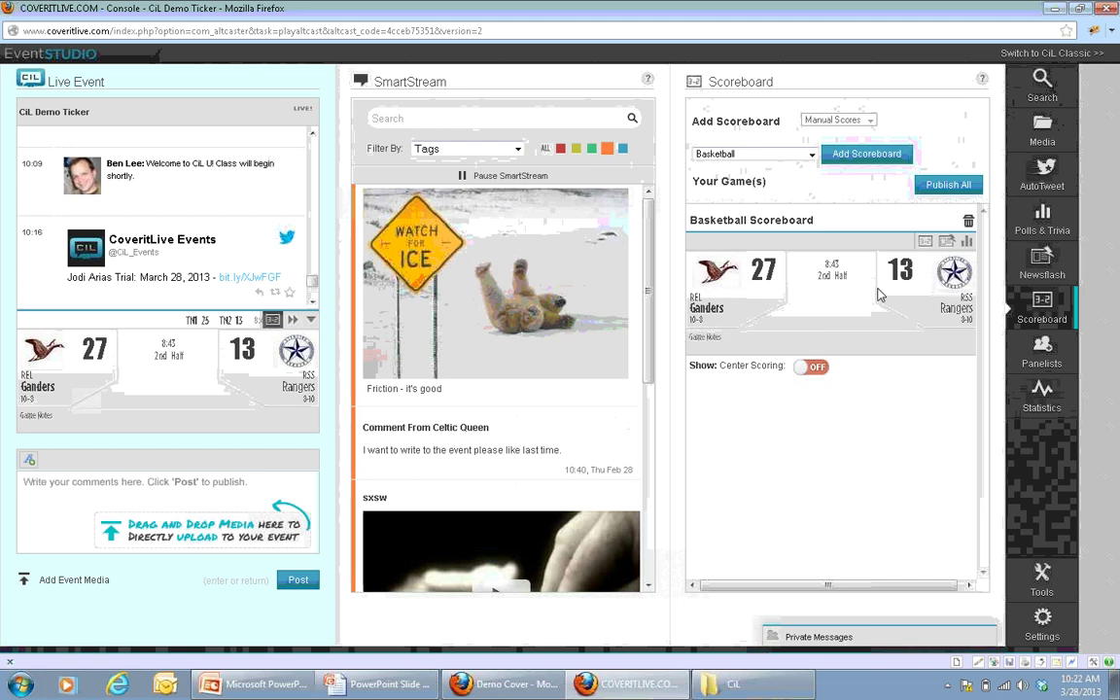
{"action": "left_click", "coordinate": [900, 270]}
{"action": "type", "text": "17"}
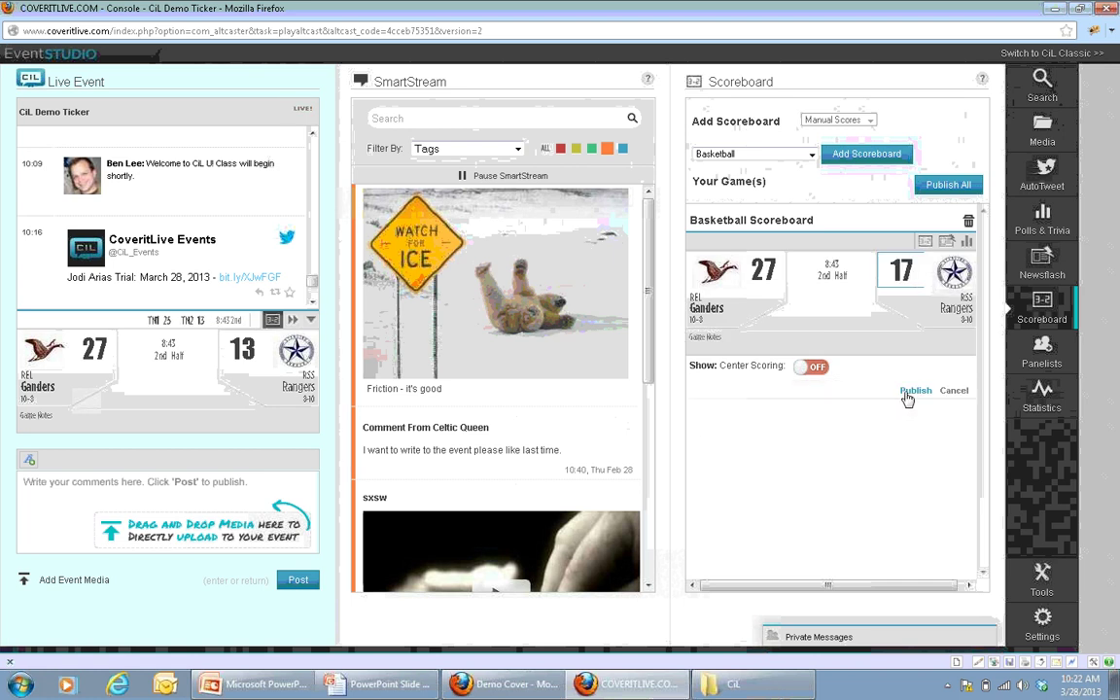
{"action": "left_click", "coordinate": [906, 398]}
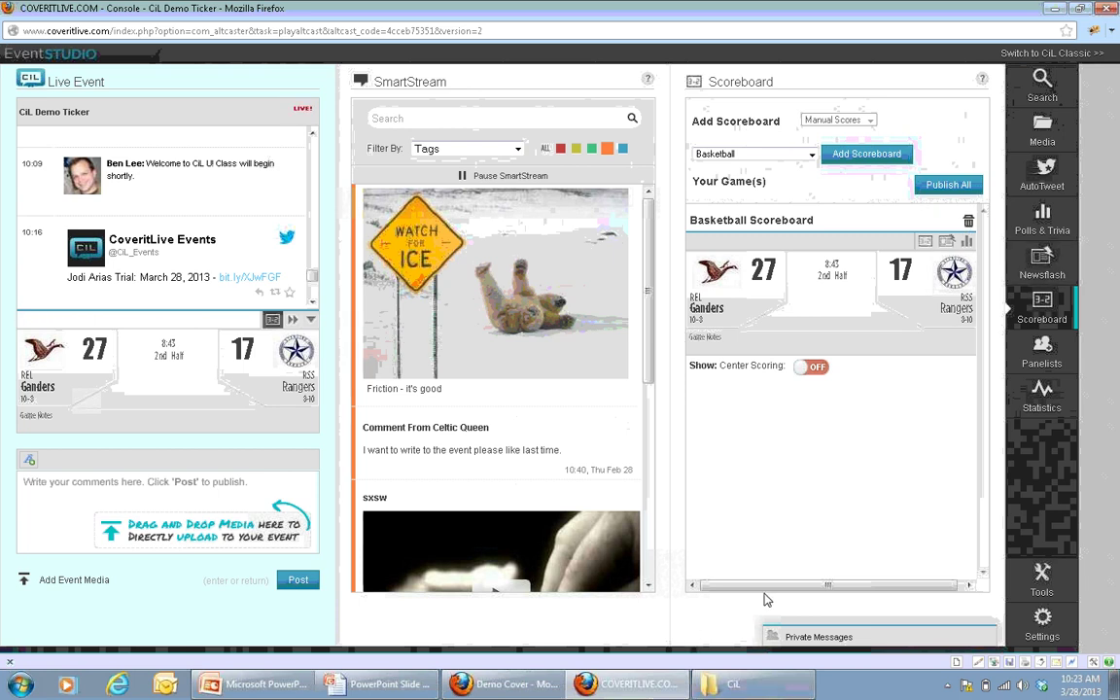
{"action": "mouse_move", "coordinate": [626, 683]}
Delete the basketball scoreboard and create a new Race/Standings scoreboard
{"action": "left_click", "coordinate": [968, 221]}
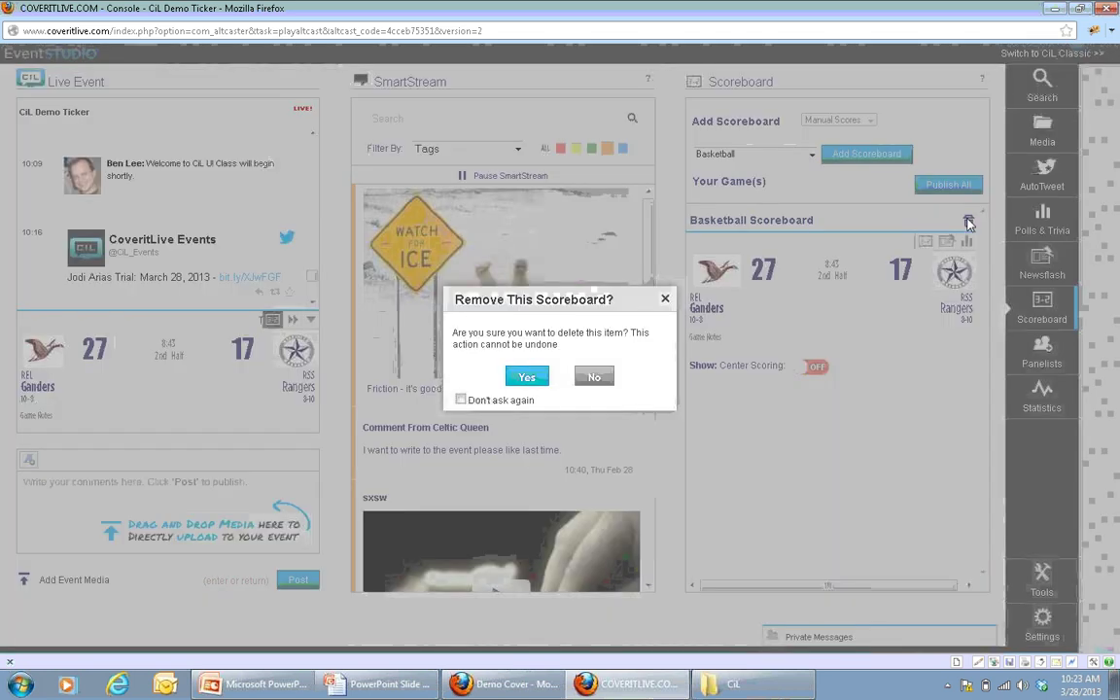
{"action": "left_click", "coordinate": [520, 377]}
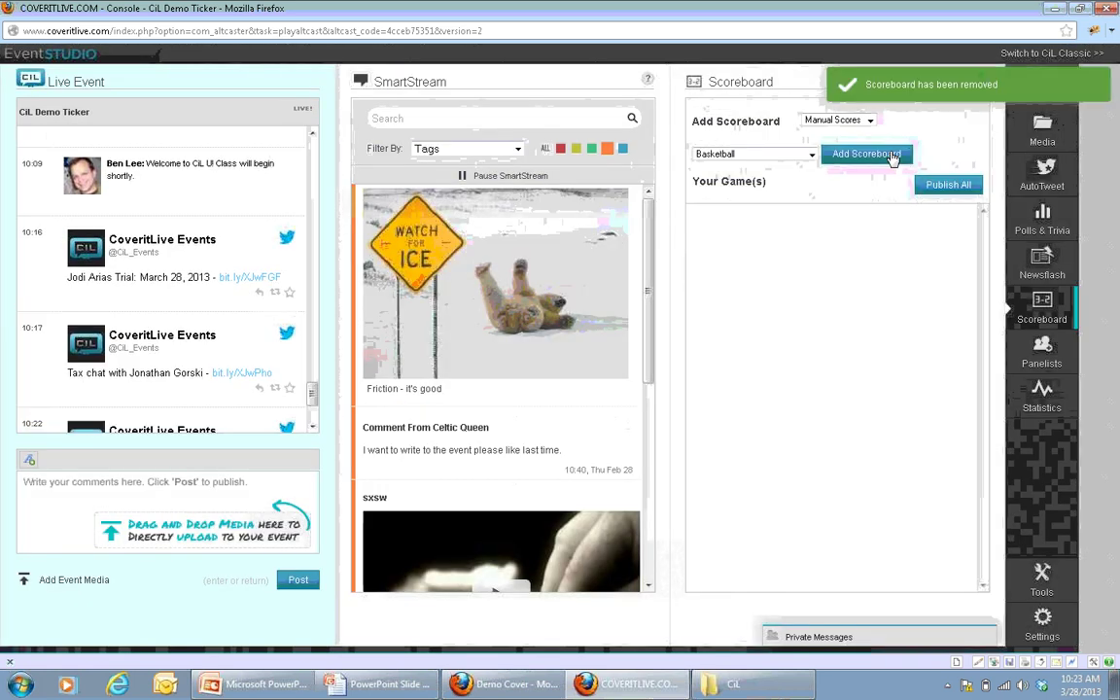
{"action": "left_click", "coordinate": [808, 154]}
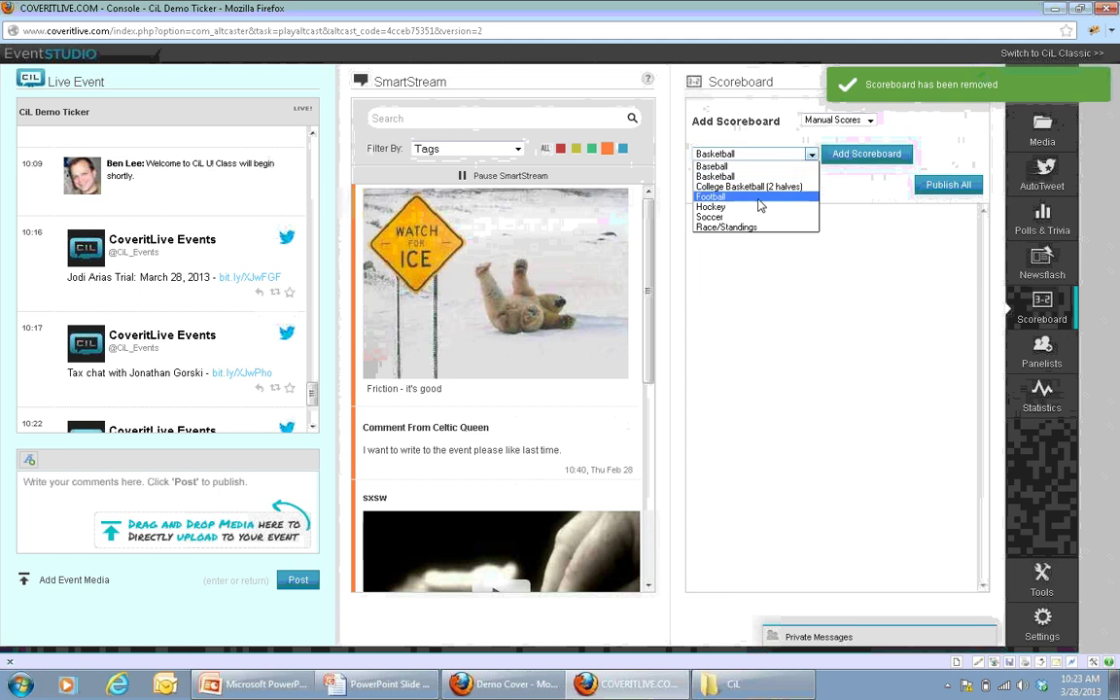
{"action": "left_click", "coordinate": [736, 228]}
{"action": "left_click", "coordinate": [861, 154]}
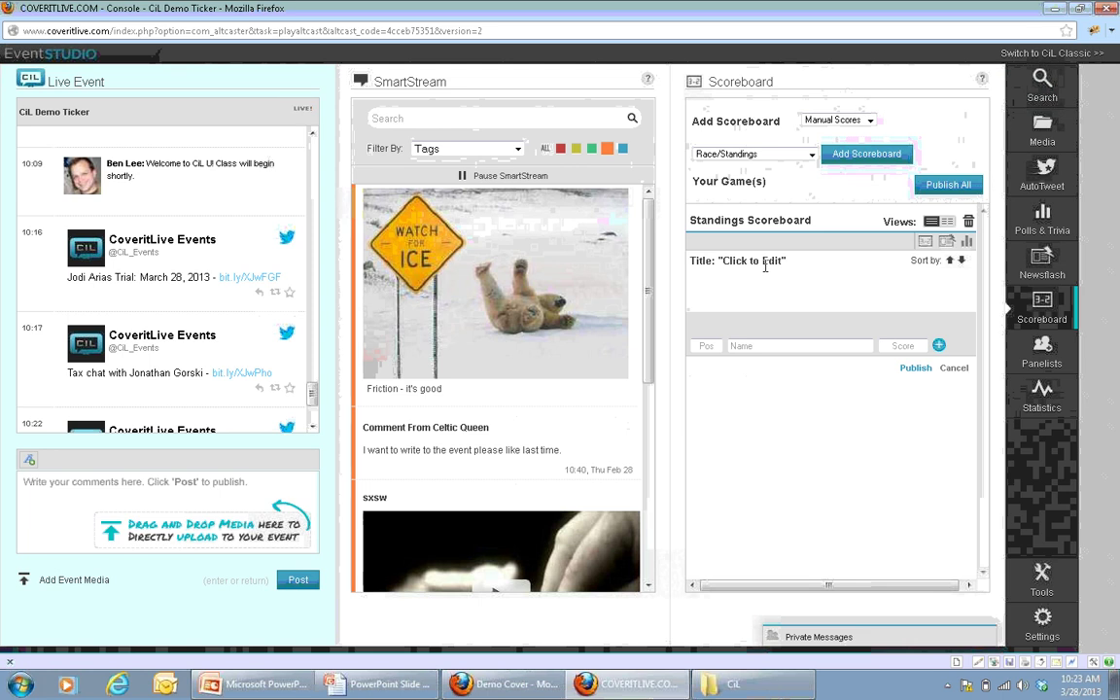
Add the entrant's name in position 1 with score 100, and show the standings in one column
{"action": "left_click", "coordinate": [695, 347]}
{"action": "type", "text": "1"}
{"action": "key", "text": "Tab"}
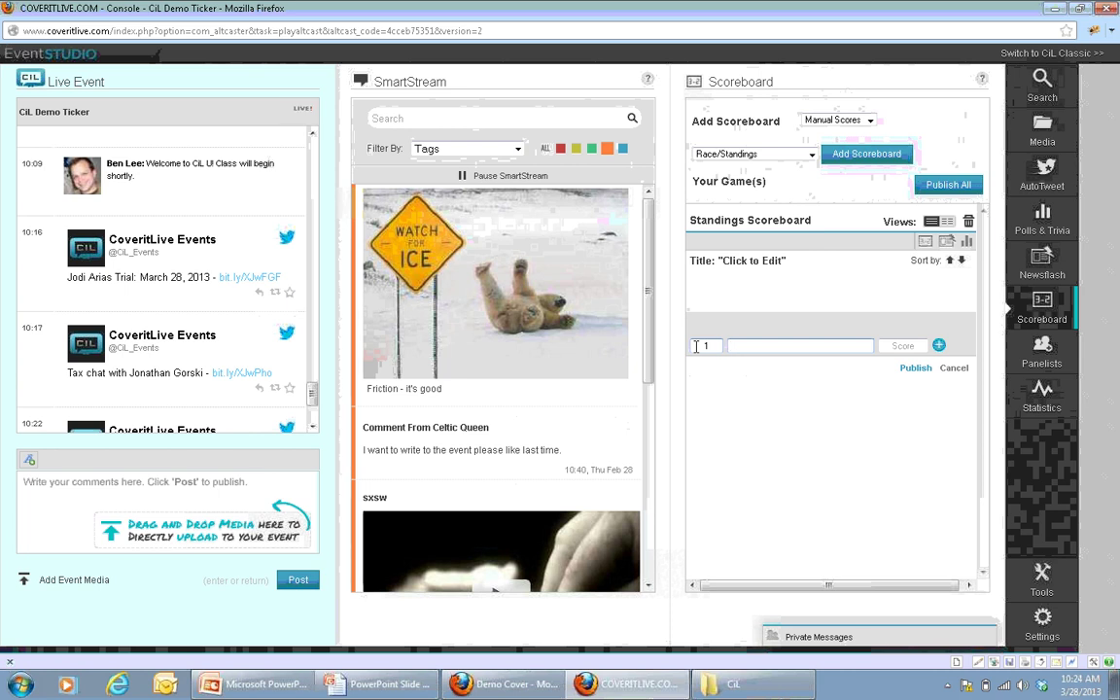
{"action": "key", "text": "Tab"}
{"action": "type", "text": "100"}
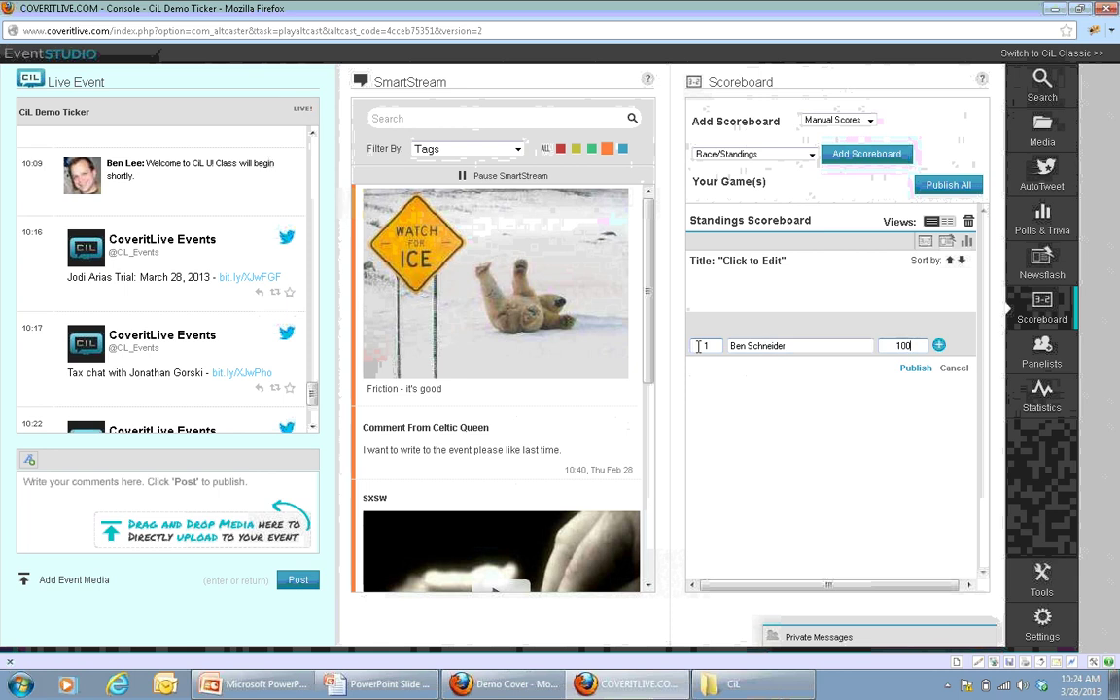
{"action": "left_click", "coordinate": [940, 348]}
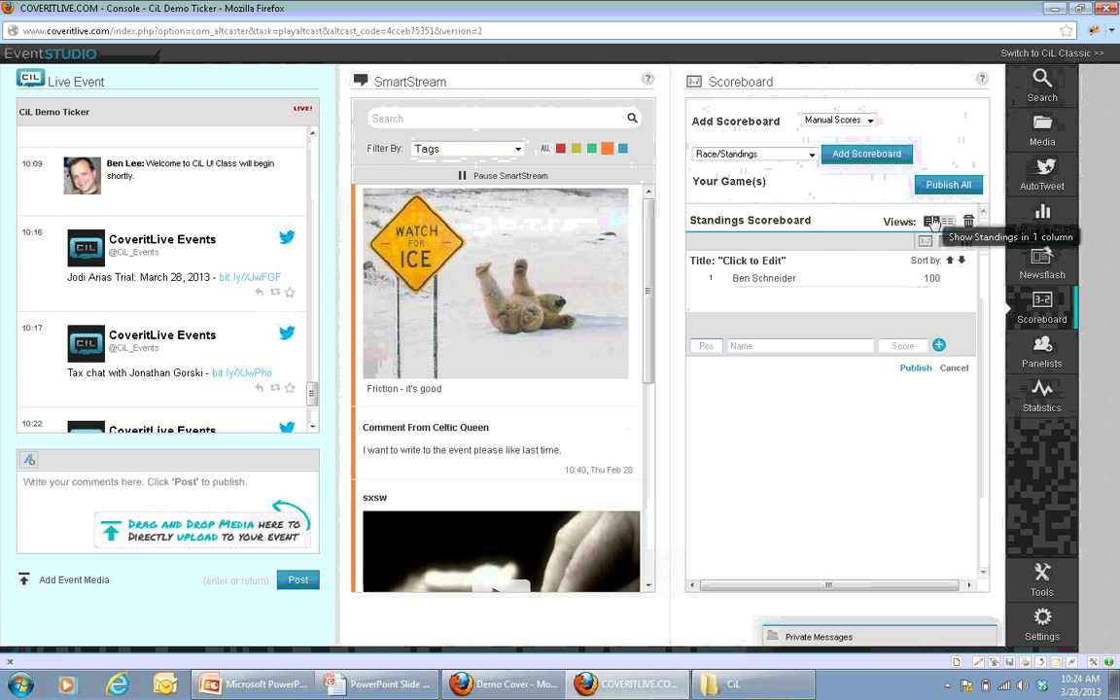
{"action": "left_click", "coordinate": [930, 221]}
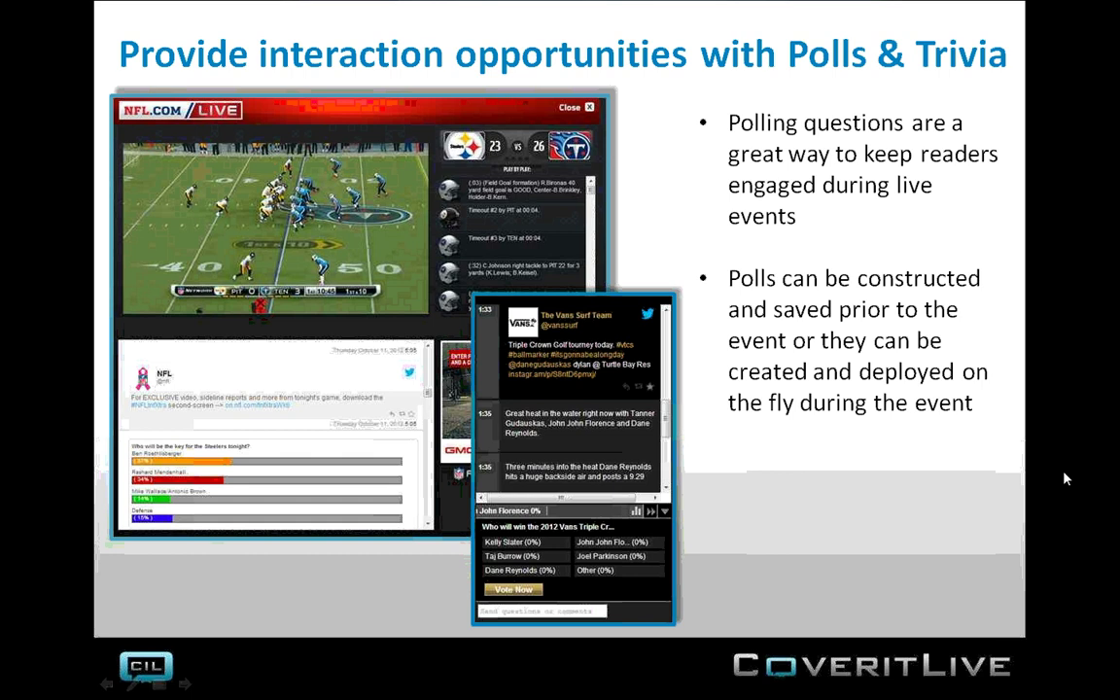
Switch from PowerPoint to the 'Demo Cover - Mozilla Firefox' window
{"action": "key", "text": "alt+Tab"}
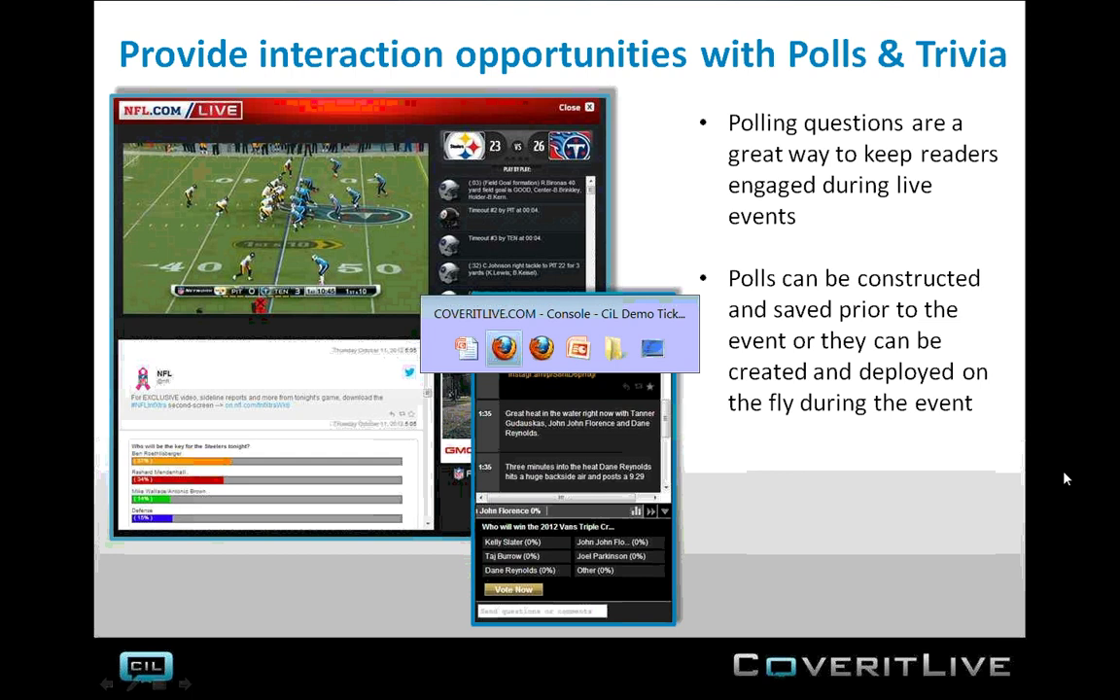
{"action": "key", "text": "alt+Tab"}
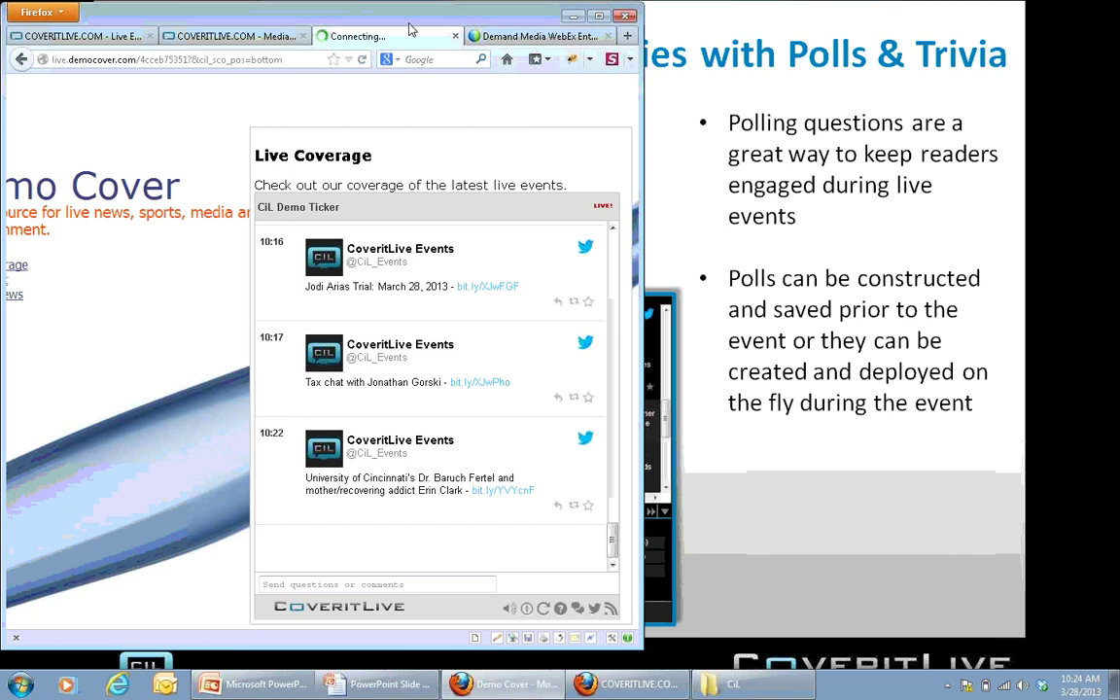
Maximize Firefox and launch a maximized EventStudio for the CiL U EventStudio Tips and Tricks event
{"action": "double_click", "coordinate": [217, 30]}
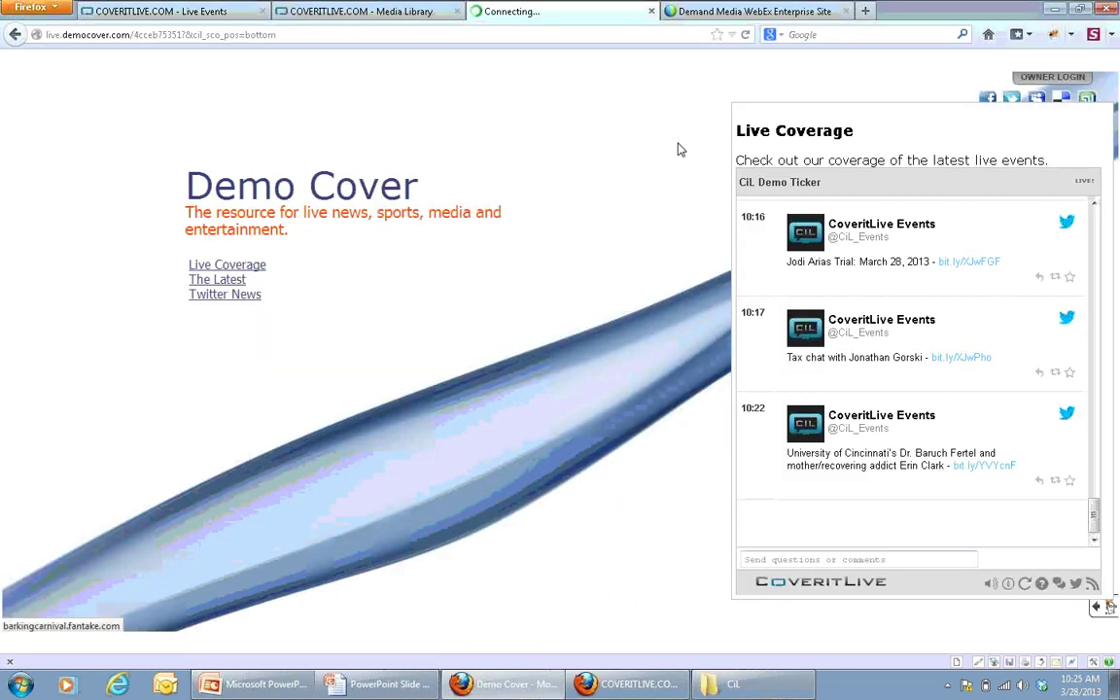
{"action": "left_click", "coordinate": [321, 12]}
{"action": "left_click", "coordinate": [189, 12]}
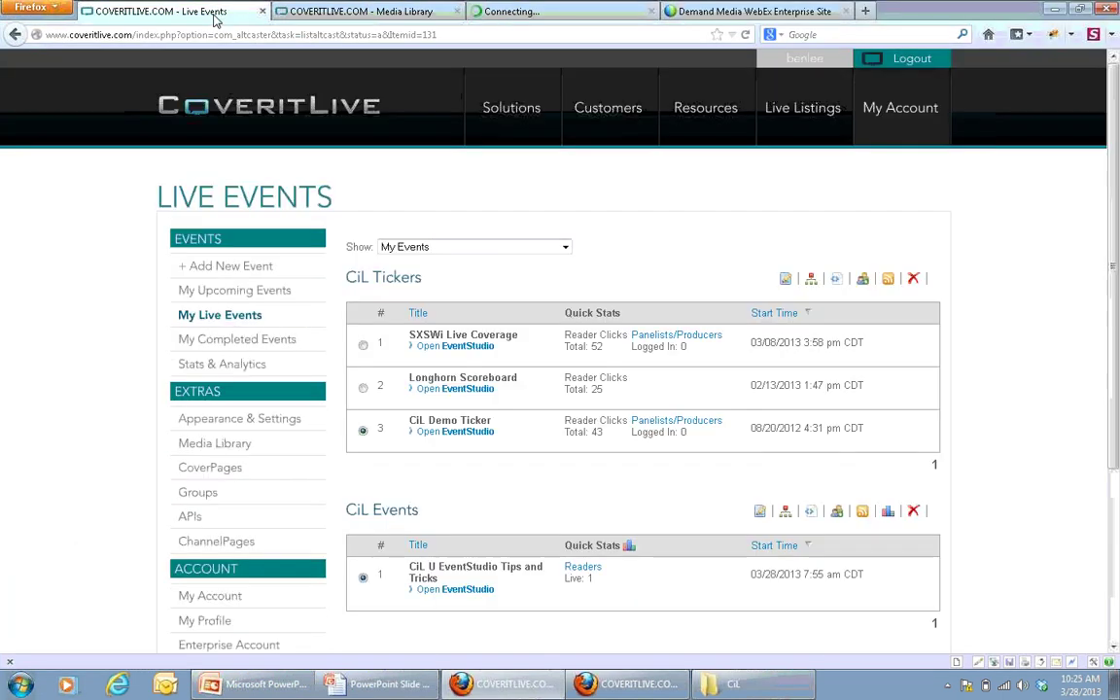
{"action": "left_click", "coordinate": [478, 589]}
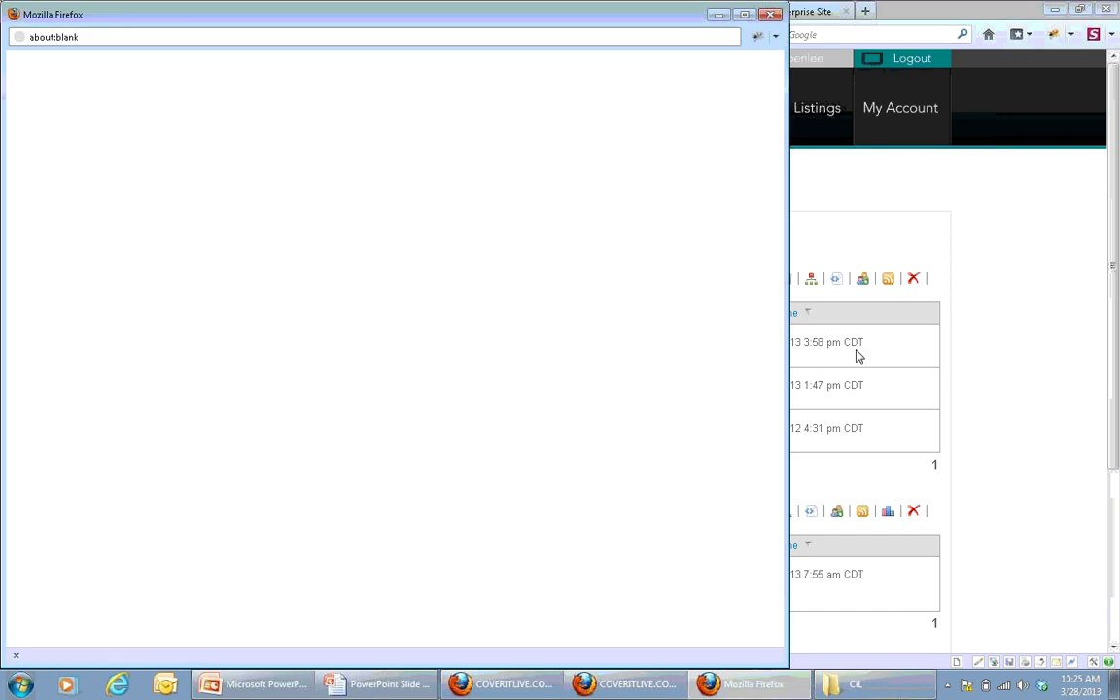
{"action": "left_click", "coordinate": [744, 14]}
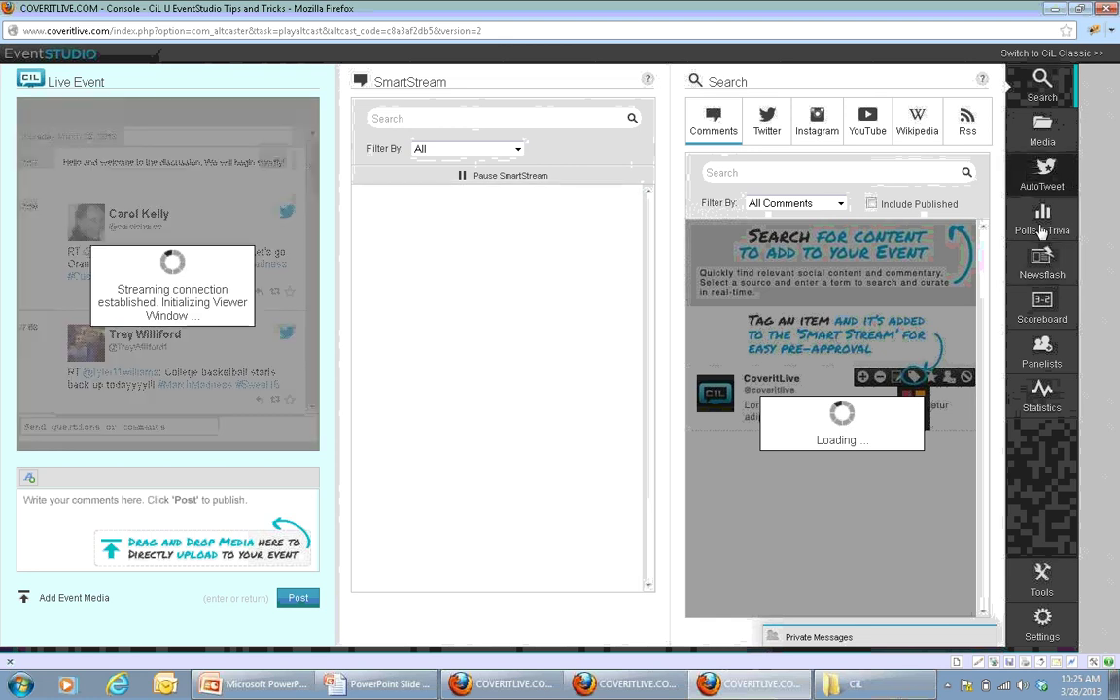
{"action": "key", "text": "alt+Tab"}
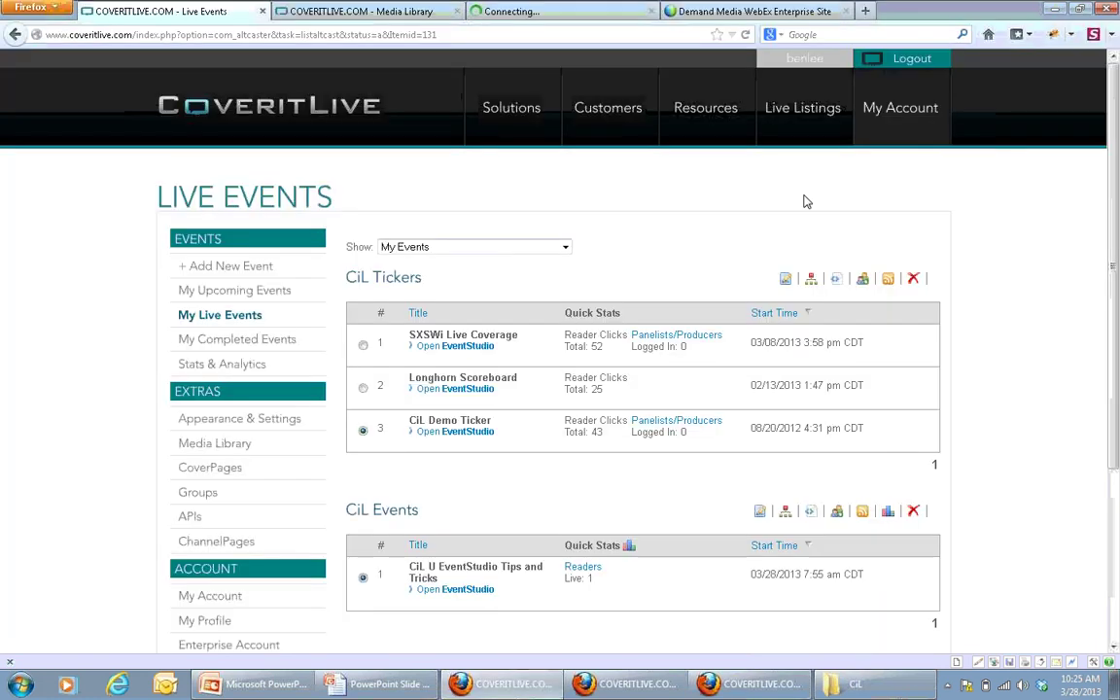
{"action": "key", "text": "alt+Tab"}
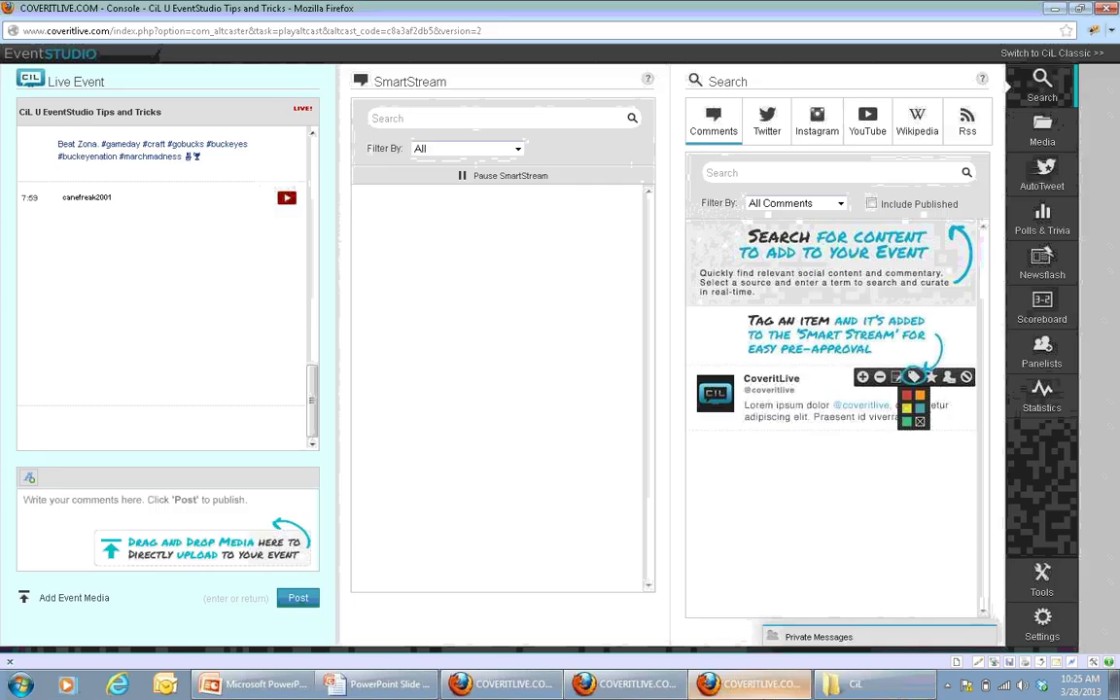
Start a new poll with the question 'What is your favorite color?'
{"action": "left_click", "coordinate": [1042, 221]}
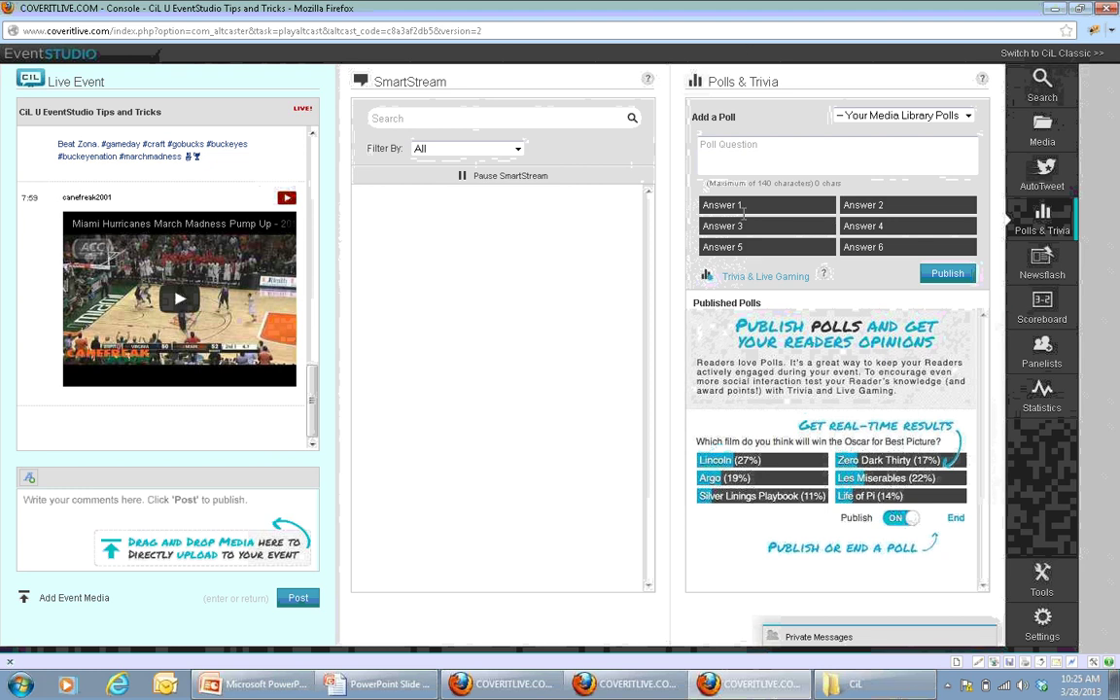
{"action": "left_click", "coordinate": [736, 153]}
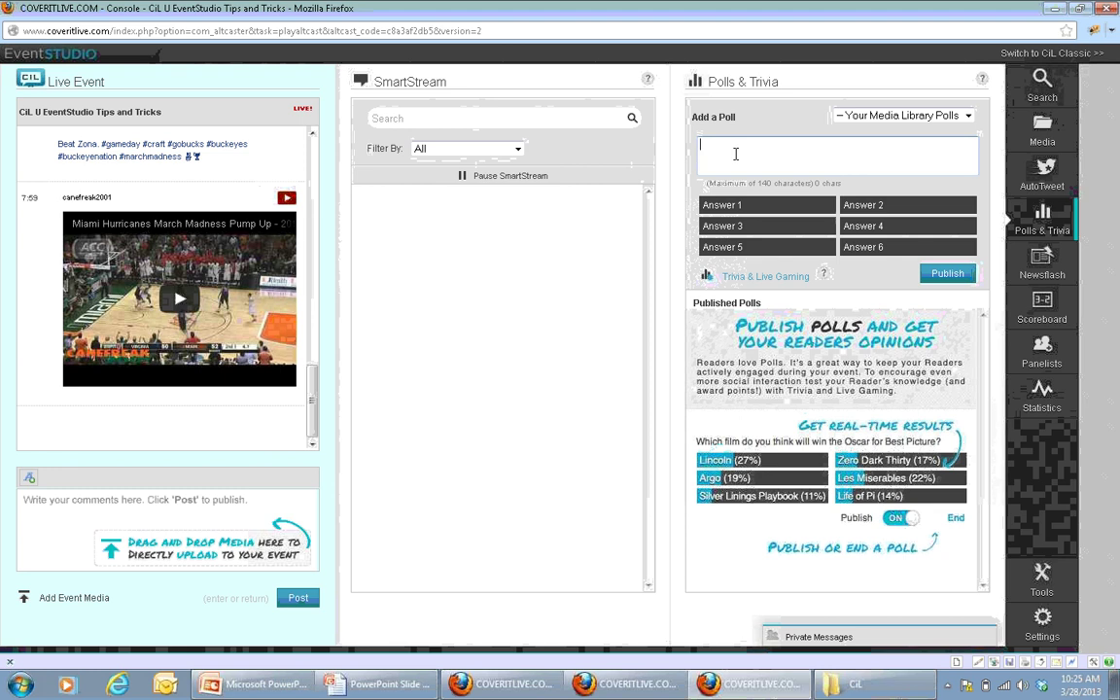
{"action": "type", "text": "What is your favotire colo"}
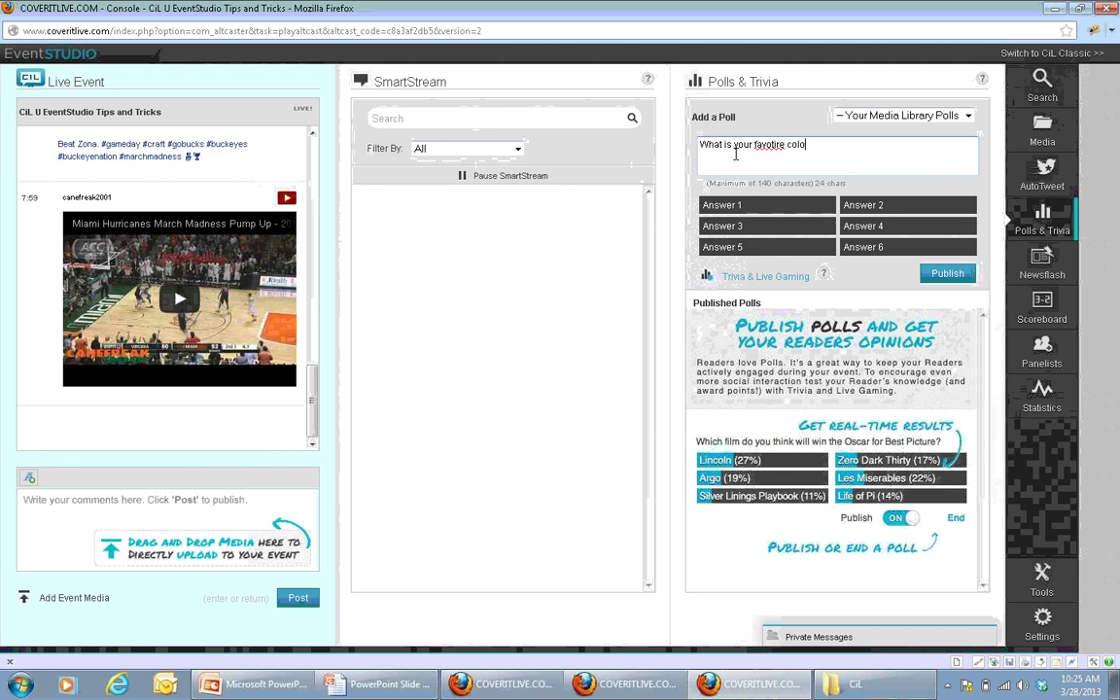
{"action": "key", "text": "BackSpace"}
{"action": "key", "text": "BackSpace"}
{"action": "key", "text": "BackSpace"}
{"action": "key", "text": "BackSpace"}
{"action": "key", "text": "BackSpace"}
{"action": "key", "text": "BackSpace"}
{"action": "key", "text": "BackSpace"}
{"action": "key", "text": "BackSpace"}
{"action": "key", "text": "BackSpace"}
{"action": "type", "text": "rite color?"}
Add the answers Blue, Red and Orange, publish the poll, and vote Orange
{"action": "left_click", "coordinate": [775, 203]}
{"action": "type", "text": "Blue"}
{"action": "key", "text": "Tab"}
{"action": "type", "text": "Red"}
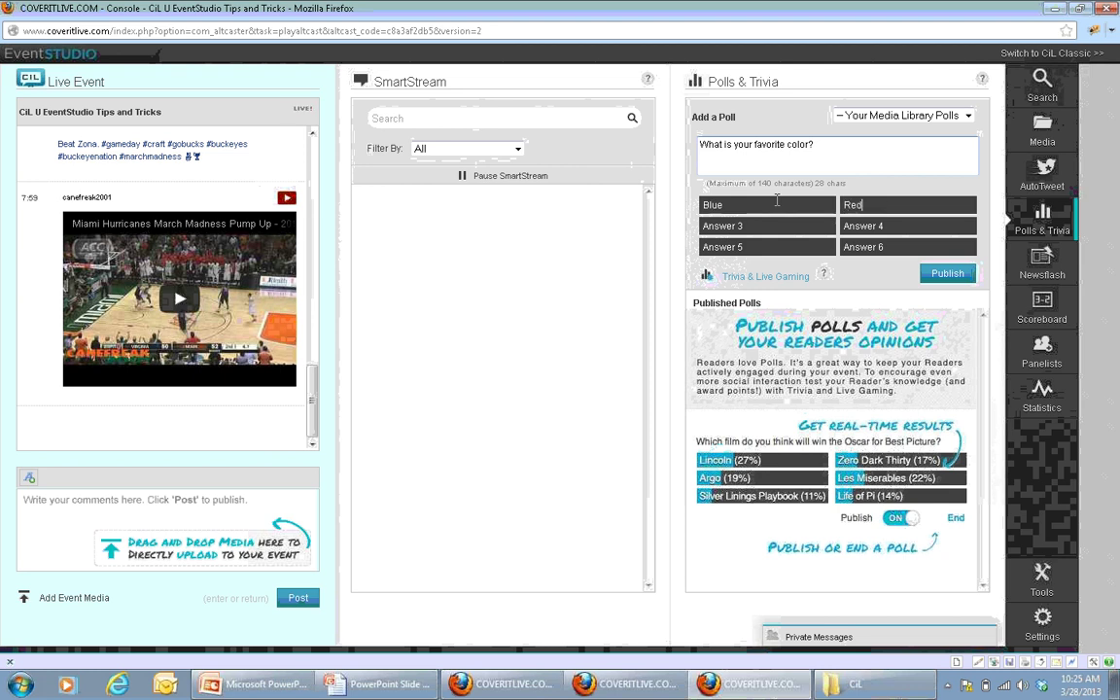
{"action": "key", "text": "Tab"}
{"action": "type", "text": "Orange"}
{"action": "left_click", "coordinate": [948, 274]}
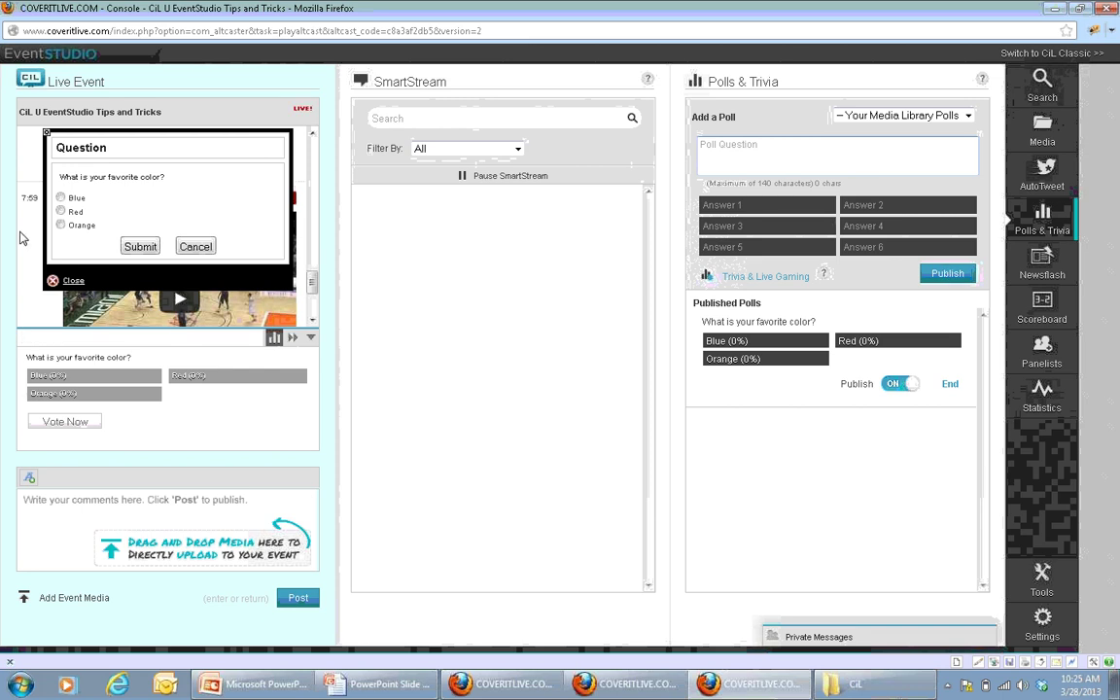
{"action": "left_click", "coordinate": [60, 224]}
{"action": "left_click", "coordinate": [136, 248]}
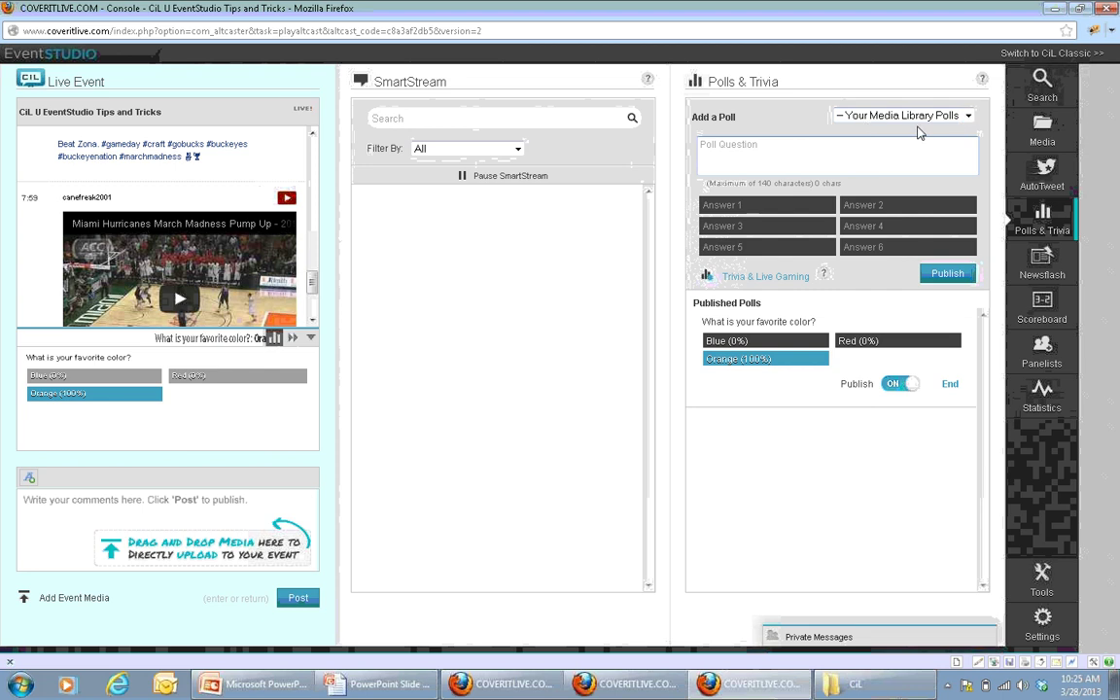
Load the saved 'Tourney winner' poll from the media library, publish it, and vote Indianna
{"action": "left_click", "coordinate": [884, 116]}
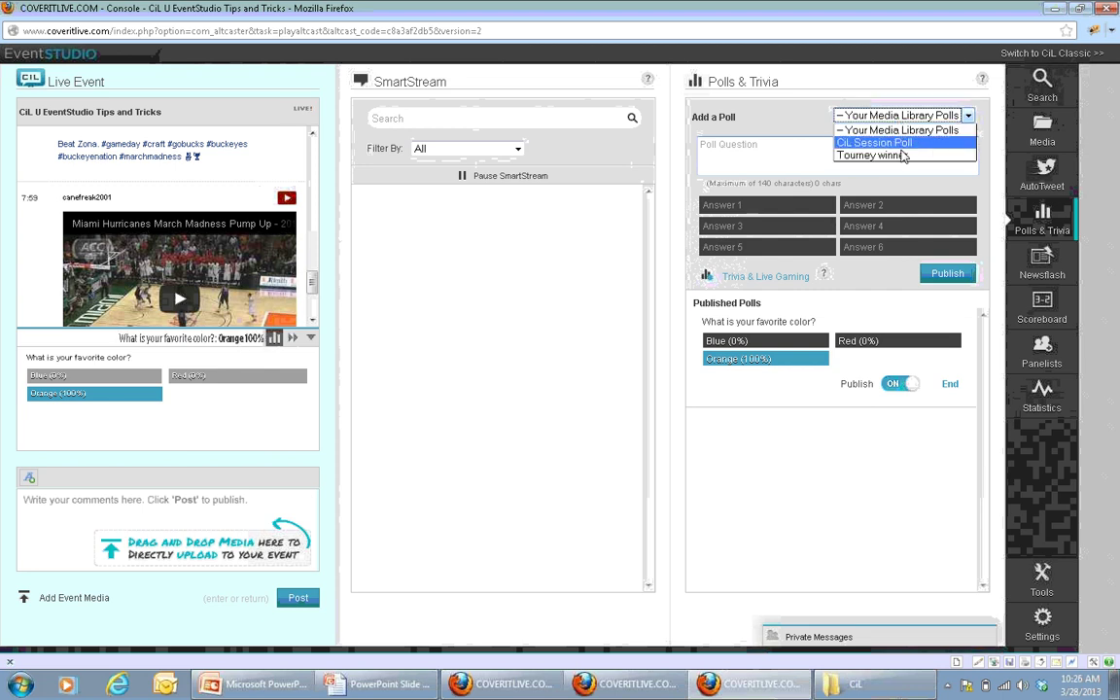
{"action": "left_click", "coordinate": [902, 156]}
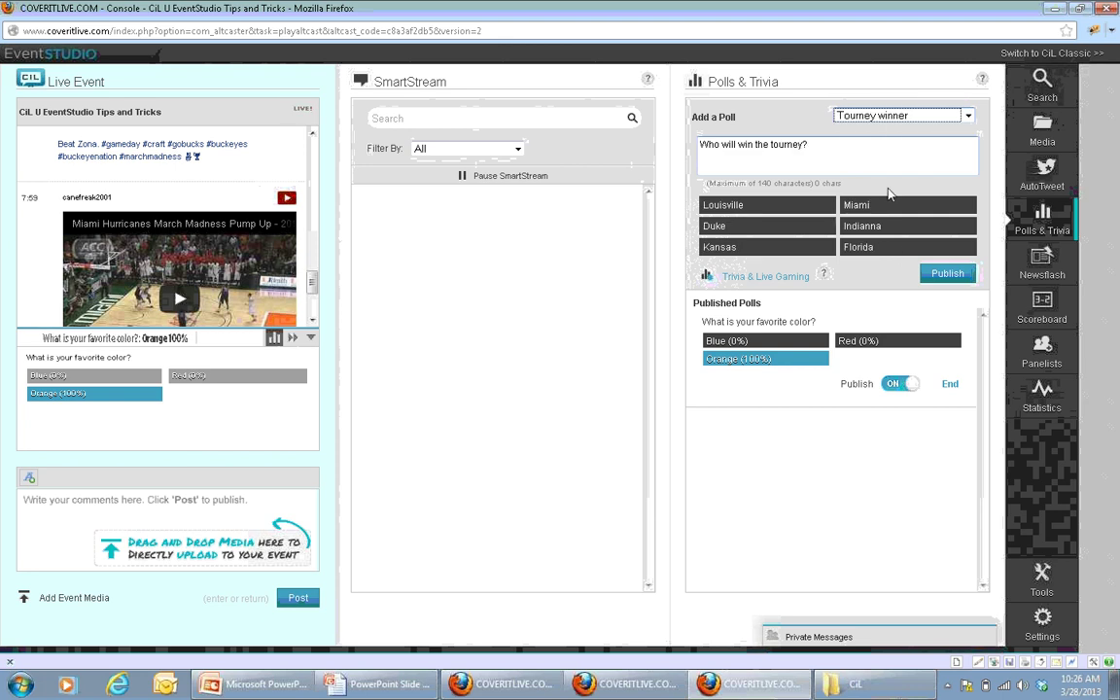
{"action": "left_click", "coordinate": [925, 117]}
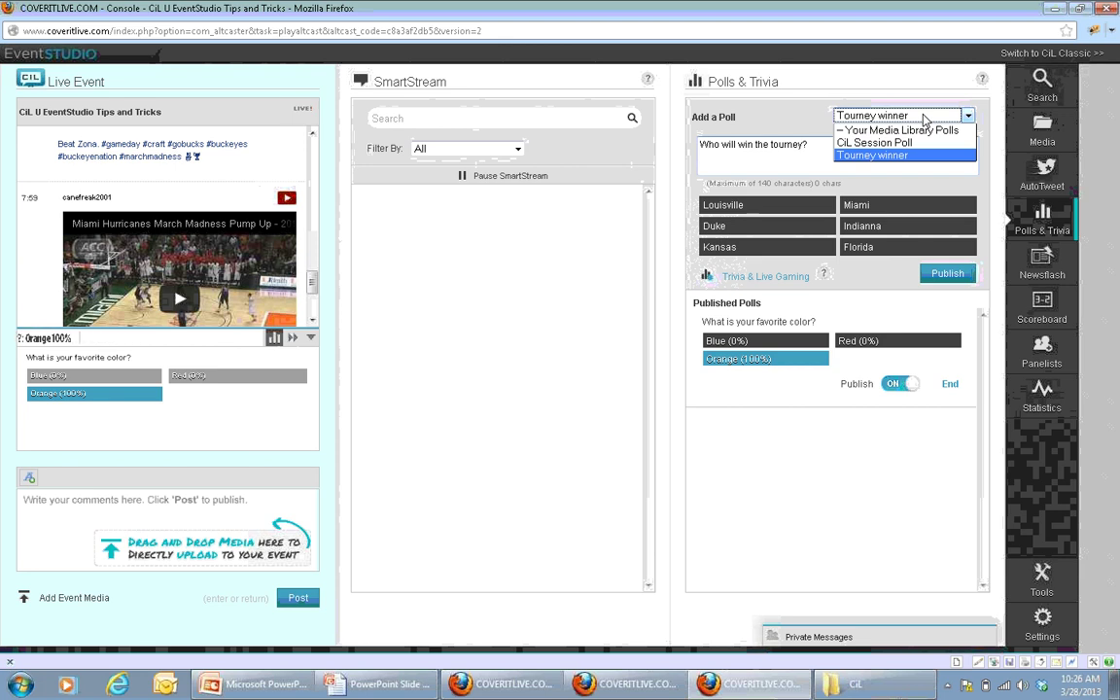
{"action": "left_click", "coordinate": [778, 165]}
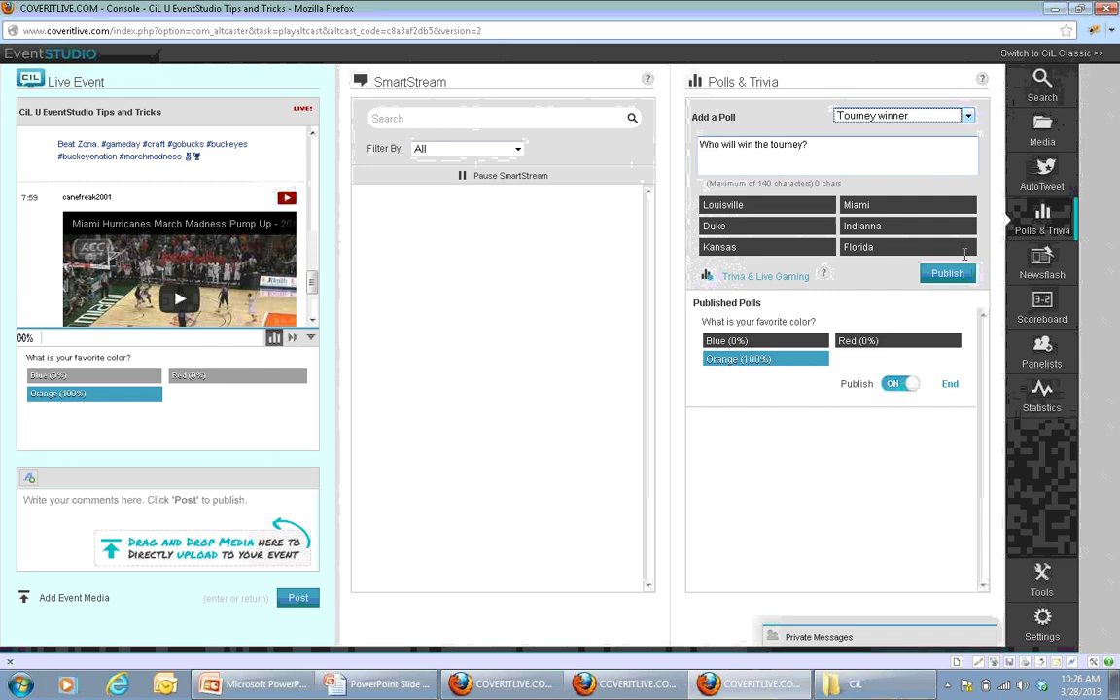
{"action": "left_click", "coordinate": [940, 274]}
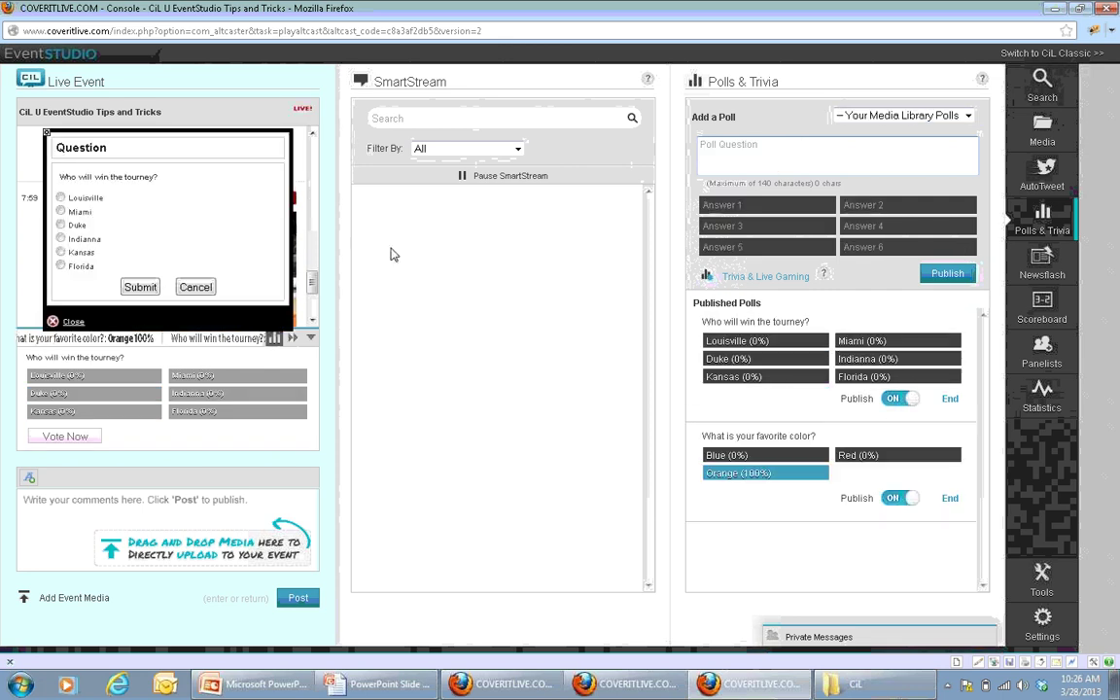
{"action": "left_click", "coordinate": [60, 238]}
{"action": "left_click", "coordinate": [140, 287]}
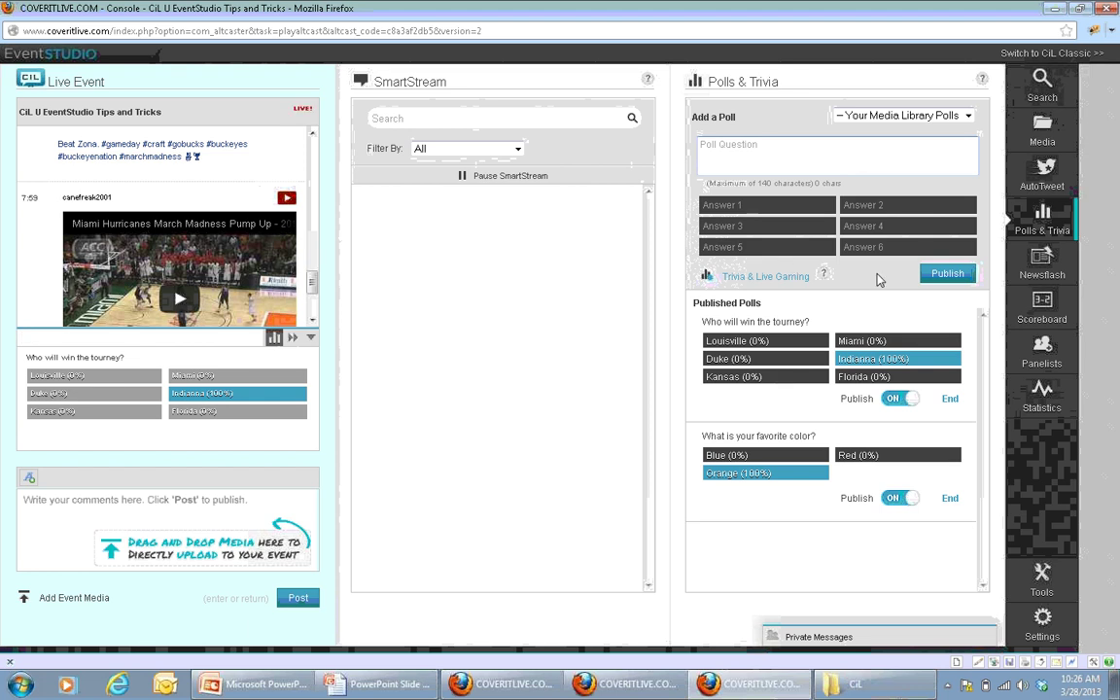
In the Trivia console, mark the 'What is Prince's favorite color?' question as published and save
{"action": "left_click", "coordinate": [754, 278]}
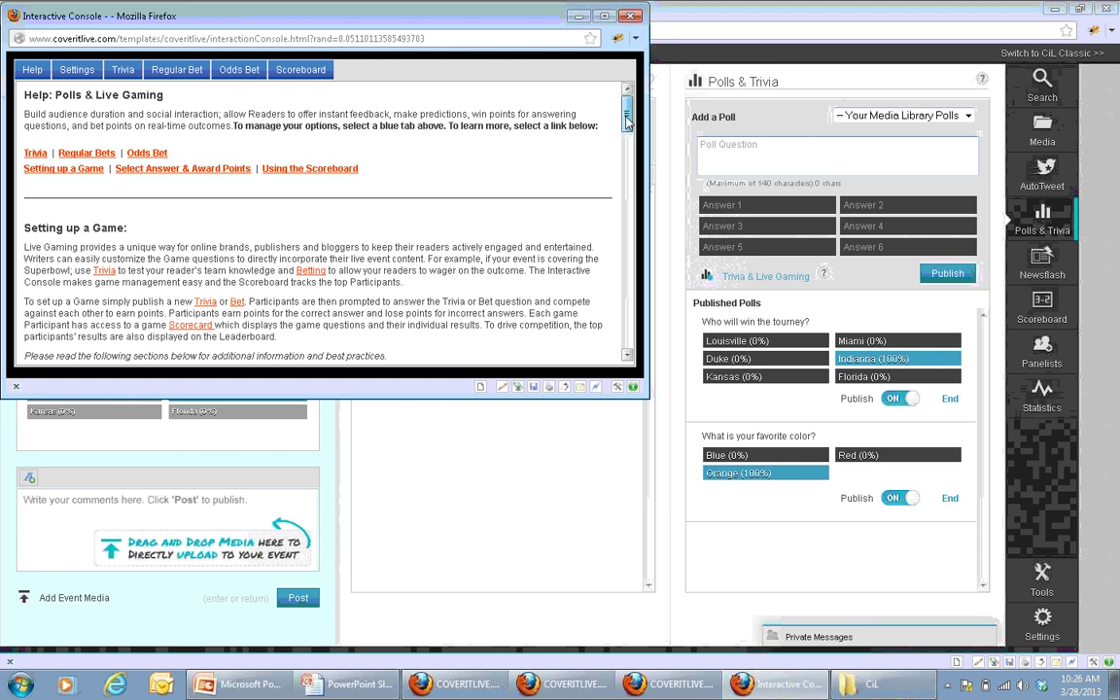
{"action": "scroll", "coordinate": [622, 194], "scroll_direction": "down", "scroll_amount": 15}
{"action": "scroll", "coordinate": [630, 262], "scroll_direction": "up", "scroll_amount": 15}
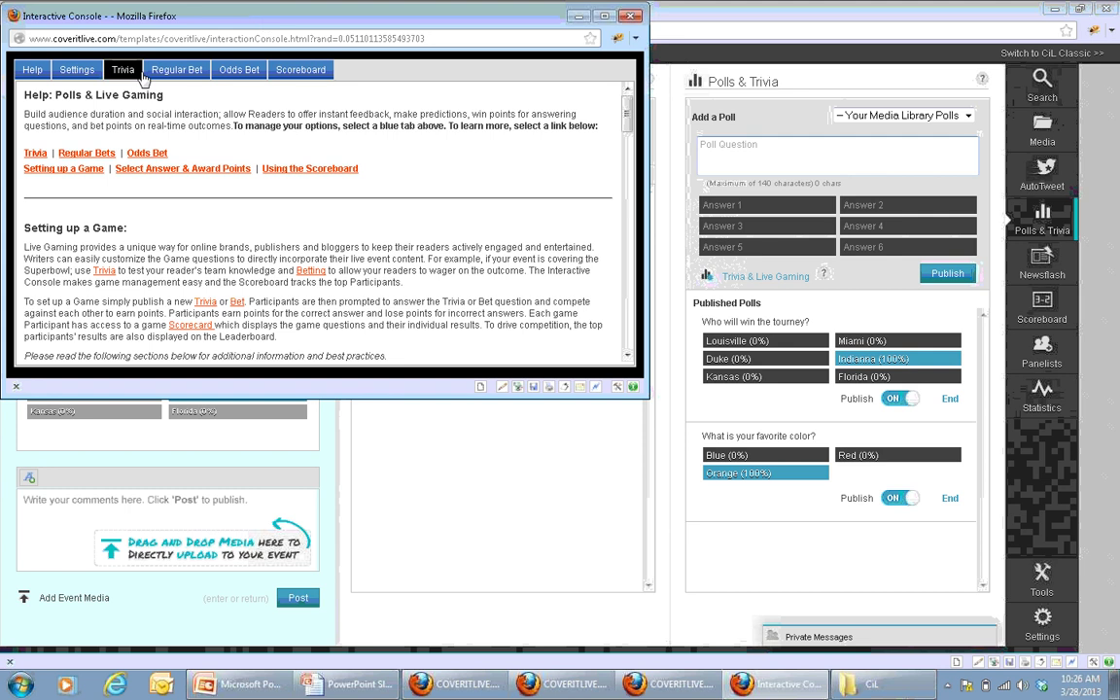
{"action": "left_click", "coordinate": [123, 71]}
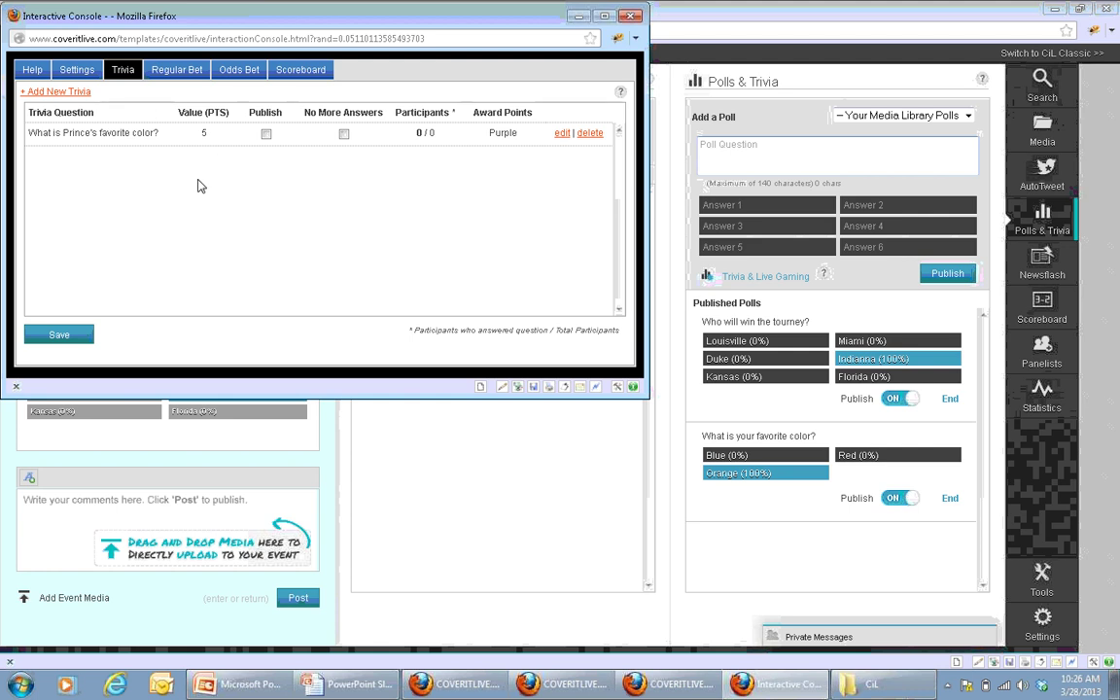
{"action": "left_click", "coordinate": [66, 93]}
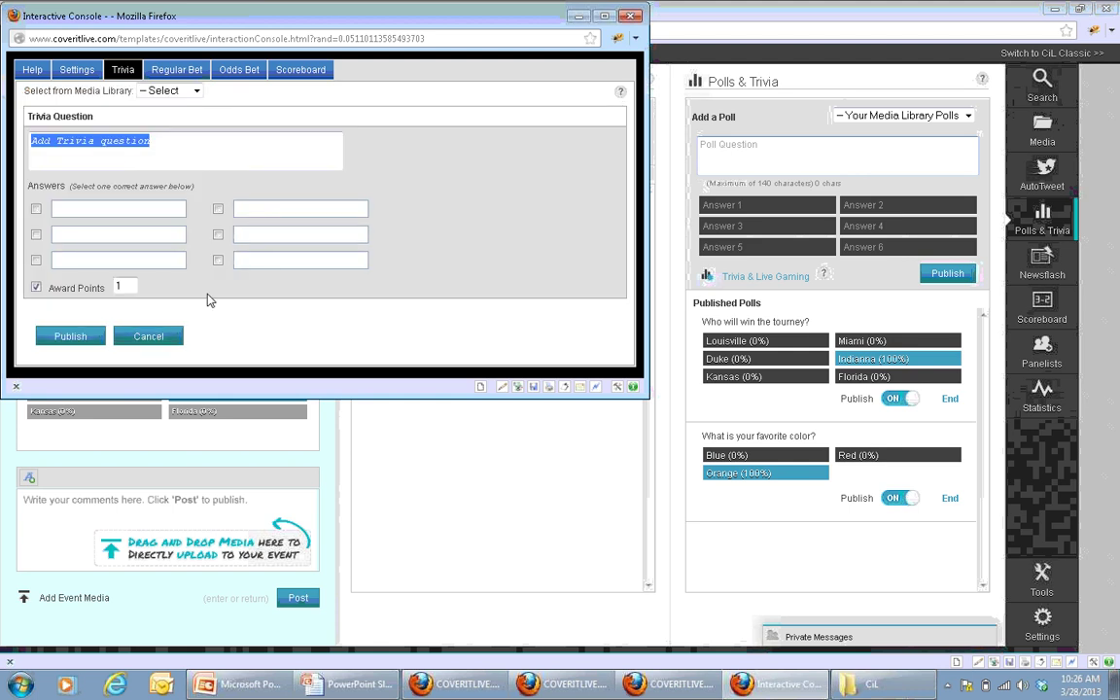
{"action": "left_click", "coordinate": [177, 340]}
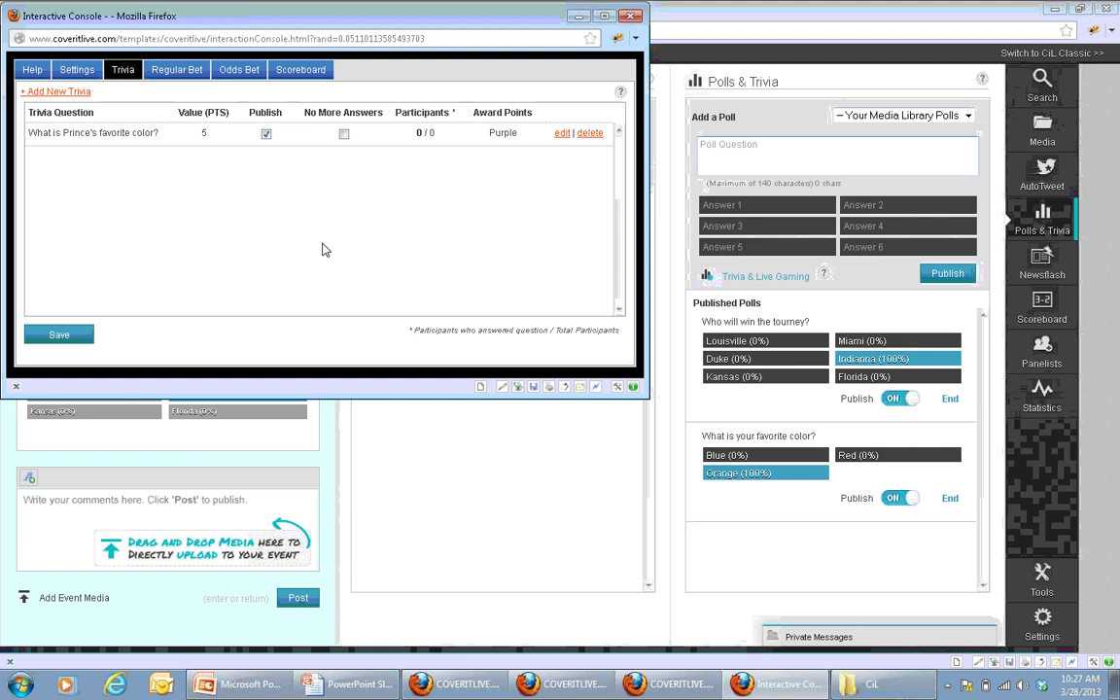
{"action": "left_click", "coordinate": [60, 335]}
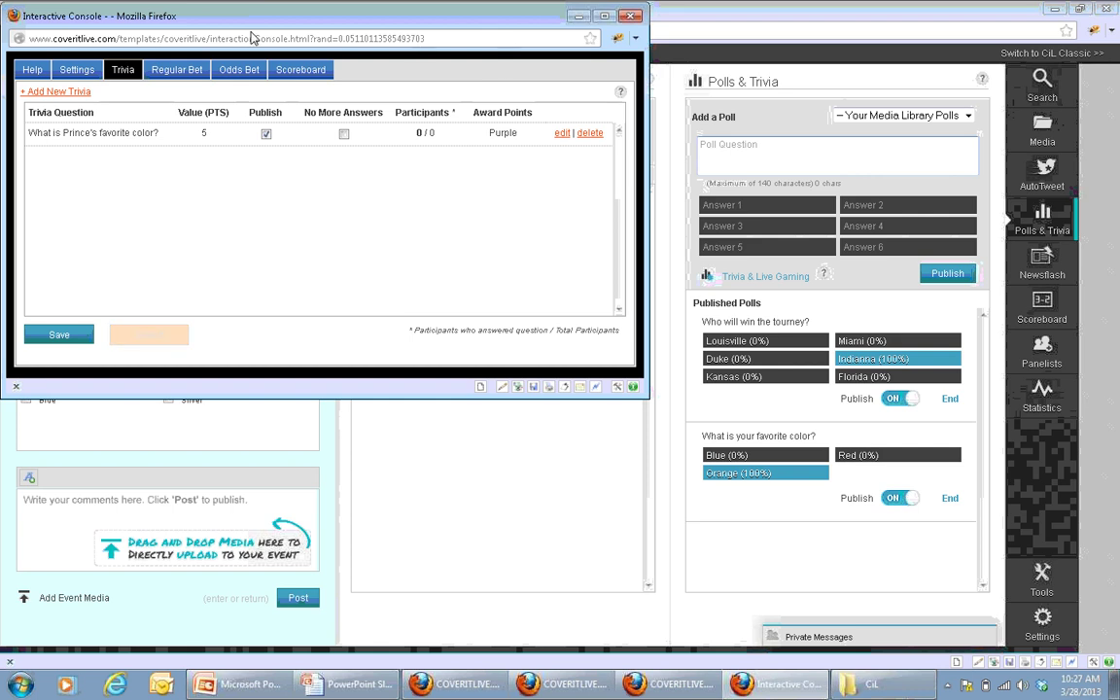
{"action": "left_click_drag", "start_coordinate": [251, 24], "coordinate": [714, 182]}
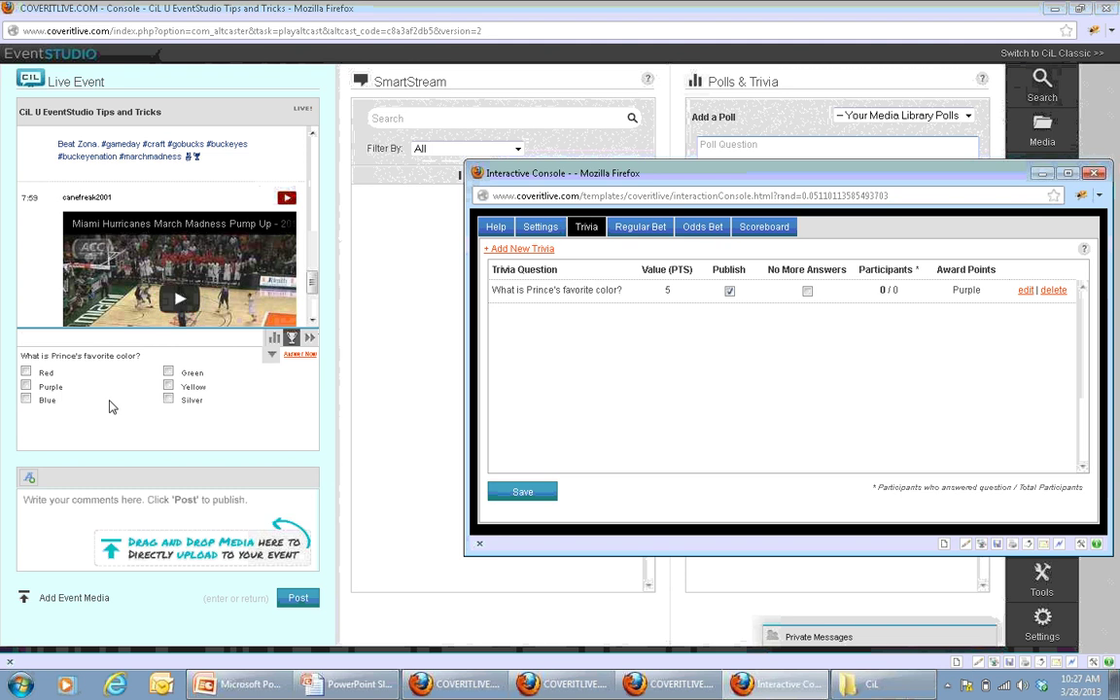
Close the trivia pop-up in the event preview and restore the Interactive Console
{"action": "left_click", "coordinate": [27, 351]}
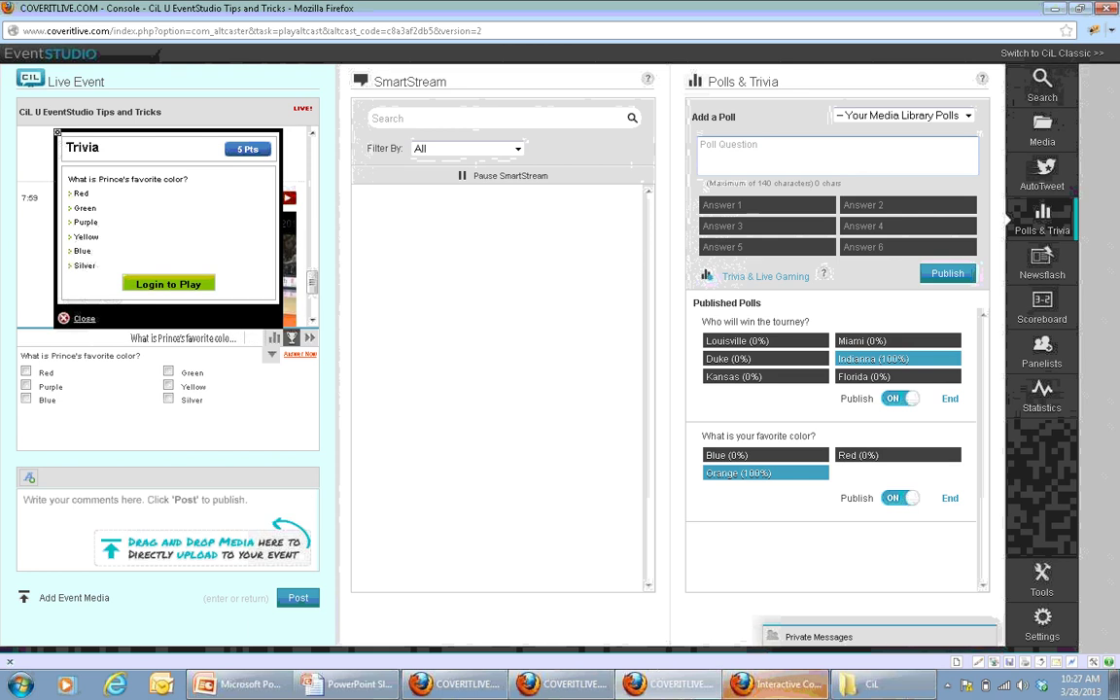
{"action": "key", "text": "alt+Tab"}
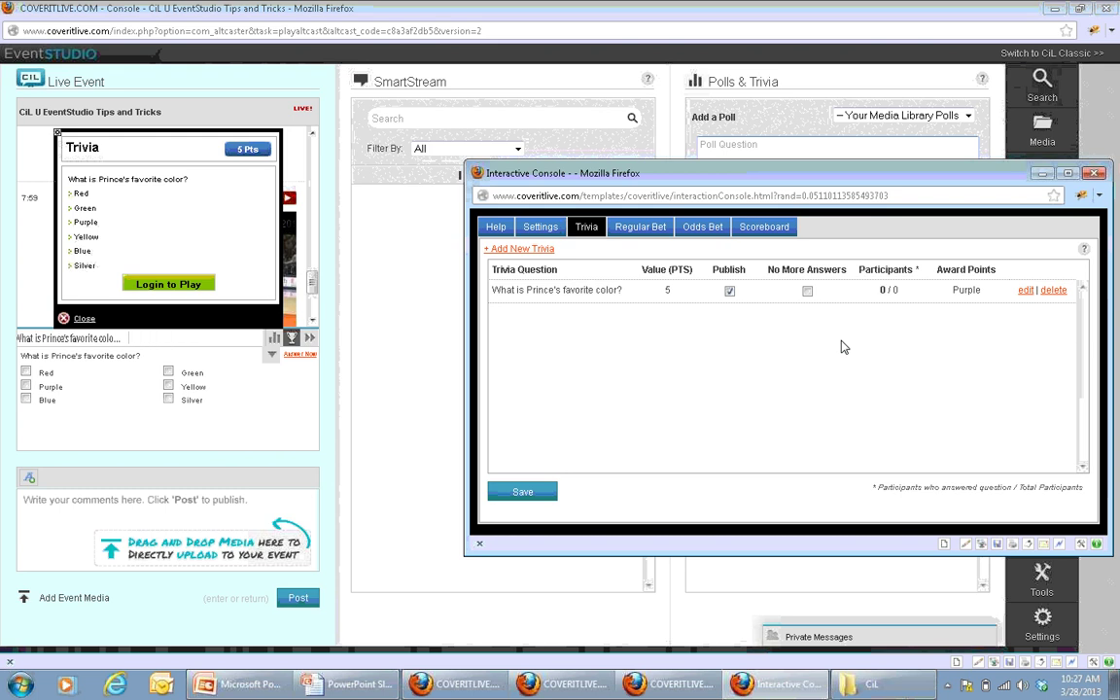
{"action": "left_click", "coordinate": [783, 684]}
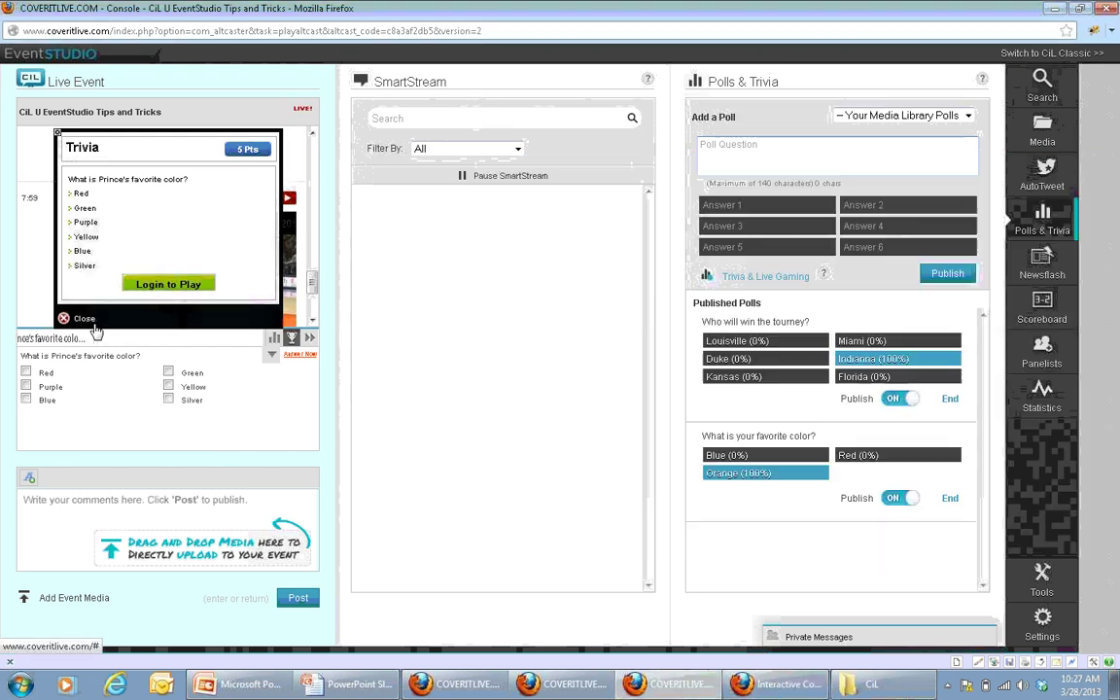
{"action": "left_click", "coordinate": [787, 683]}
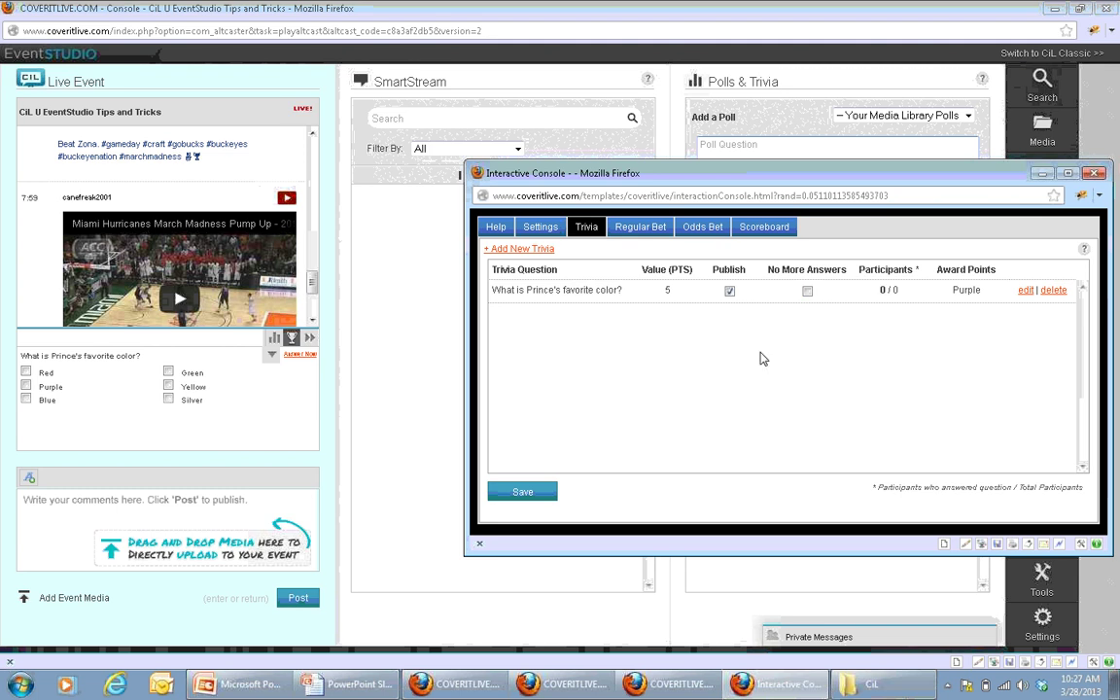
Log in to play trivia through Facebook Connect, approving both Facebook permission prompts
{"action": "left_click", "coordinate": [423, 313]}
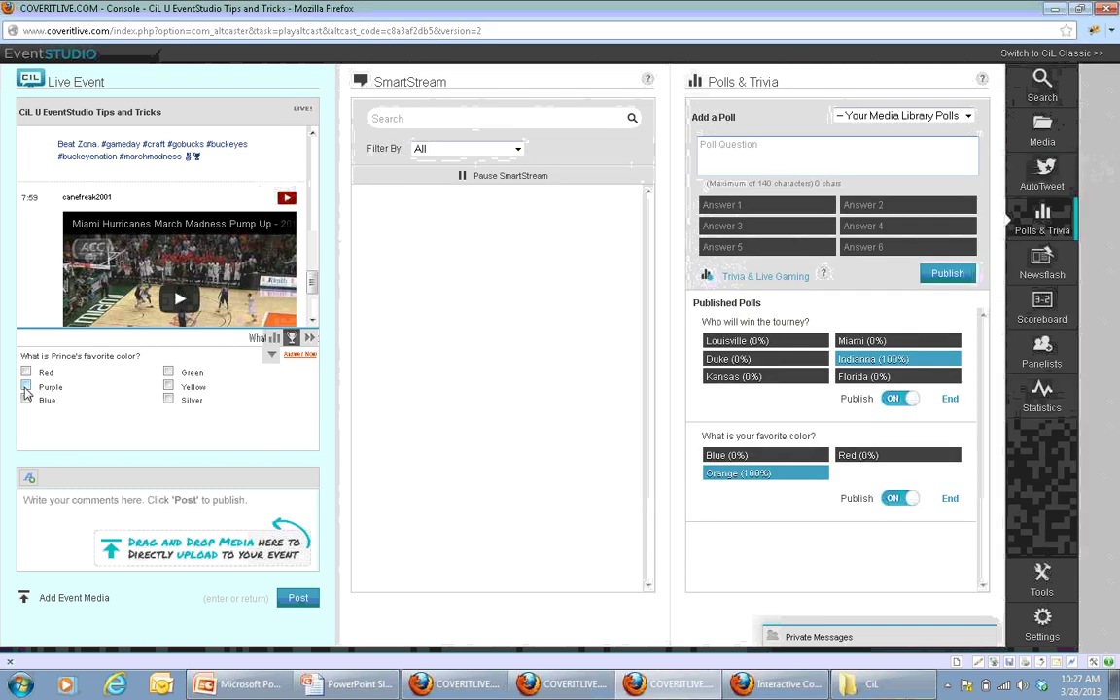
{"action": "left_click", "coordinate": [161, 284]}
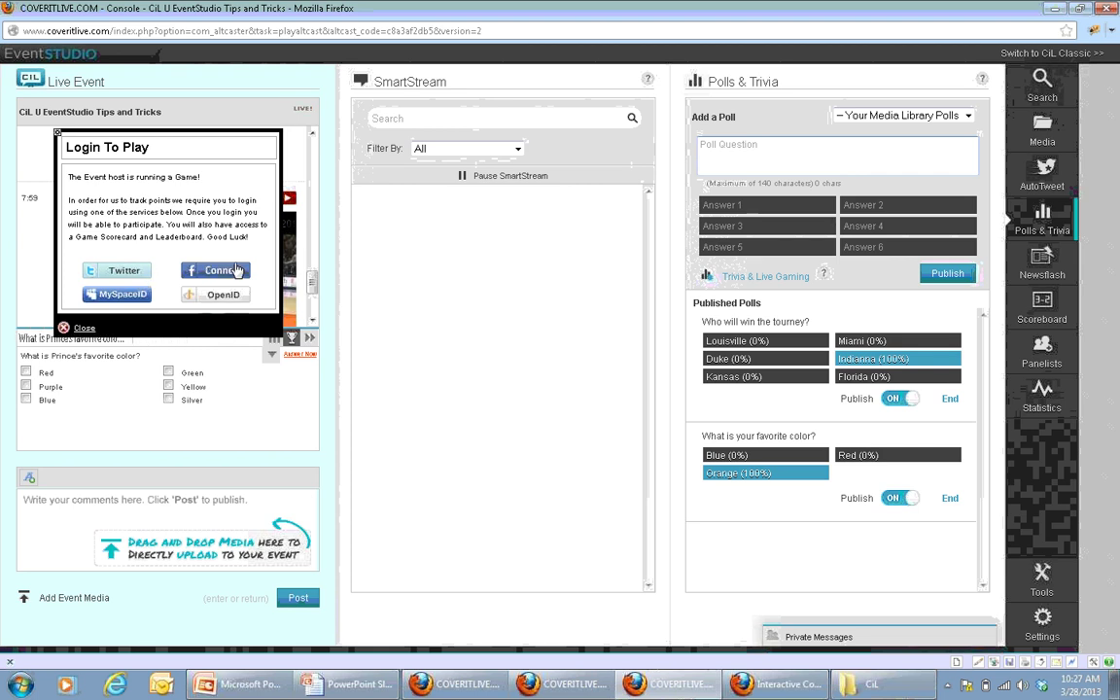
{"action": "left_click", "coordinate": [215, 271]}
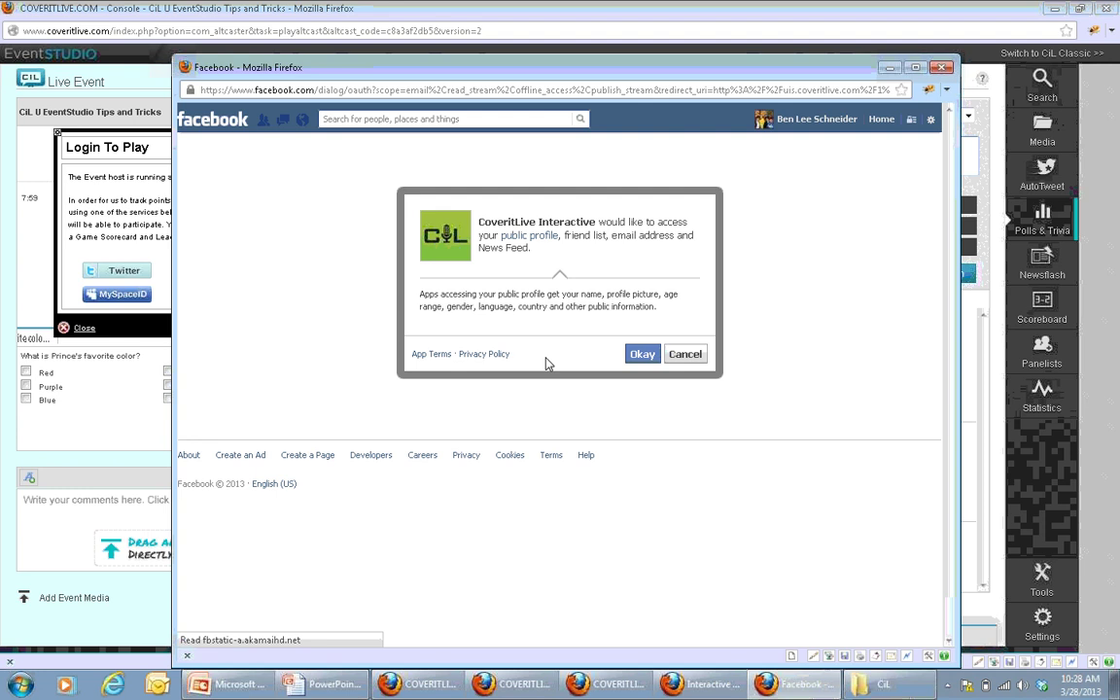
{"action": "left_click", "coordinate": [642, 355]}
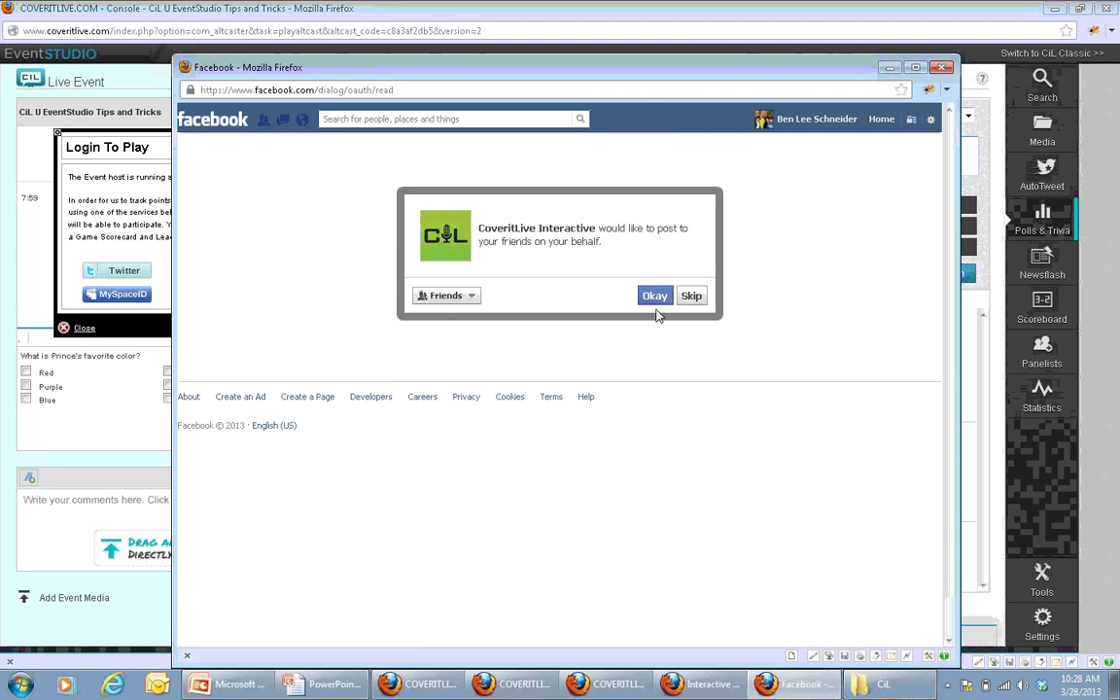
{"action": "left_click", "coordinate": [654, 296]}
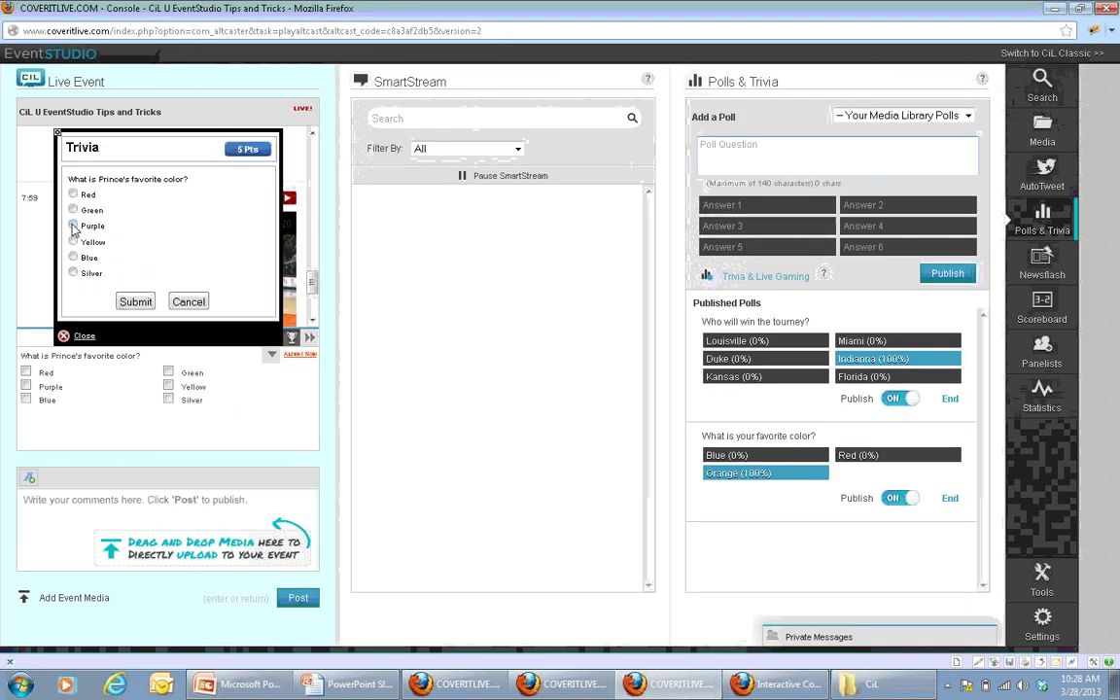
Answer Purple to the Prince trivia question
{"action": "left_click", "coordinate": [73, 224]}
{"action": "left_click", "coordinate": [136, 302]}
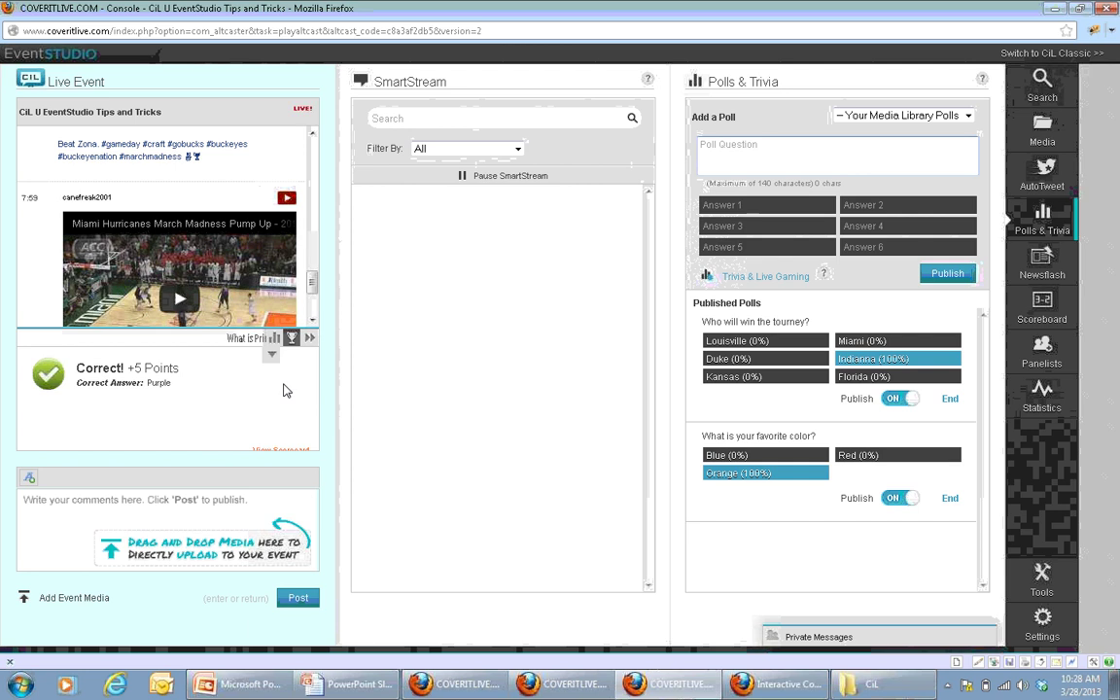
{"action": "left_click", "coordinate": [792, 688]}
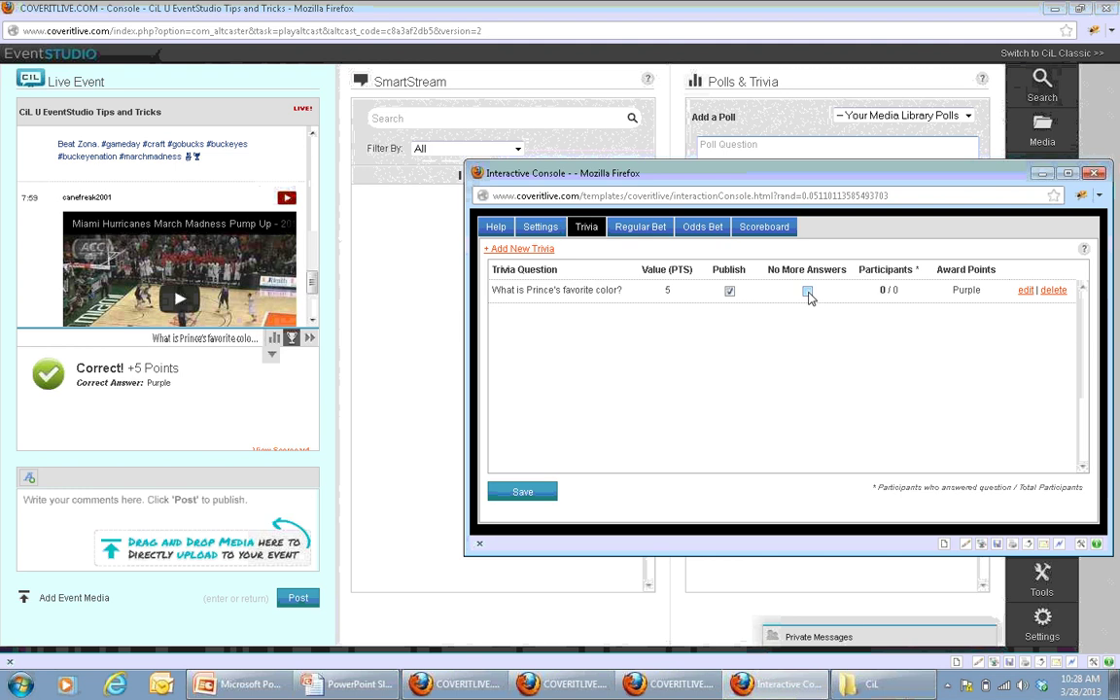
Set the Prince question to No More Answers, close the trivia console, and show the tourney poll results
{"action": "left_click", "coordinate": [806, 291]}
{"action": "left_click", "coordinate": [525, 490]}
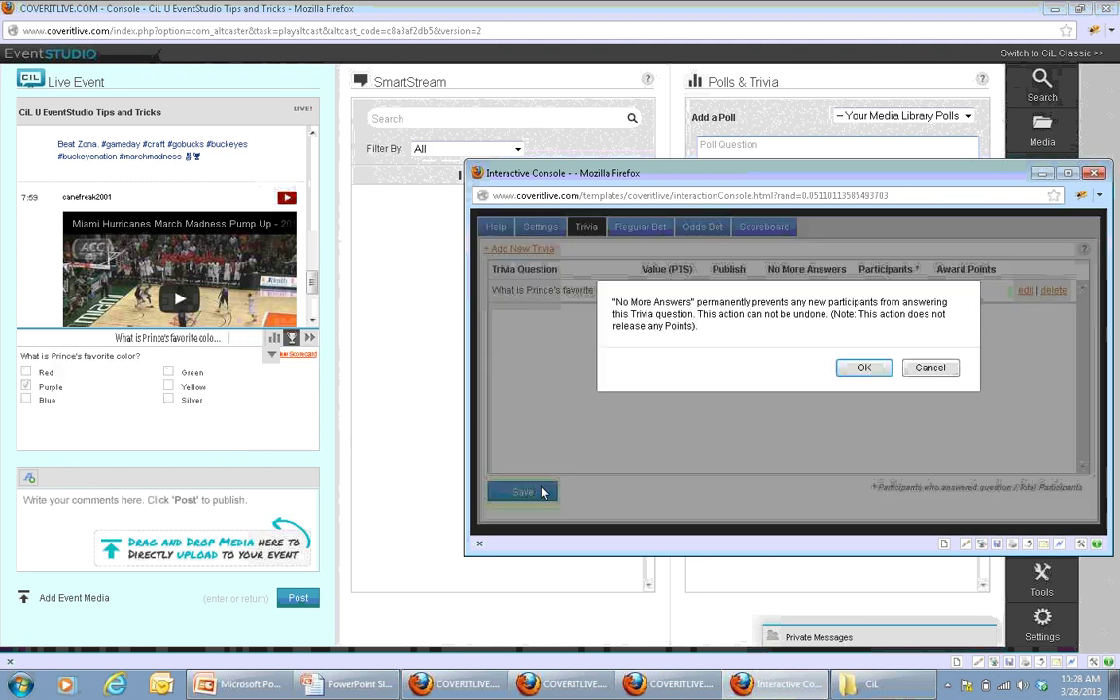
{"action": "left_click", "coordinate": [864, 367]}
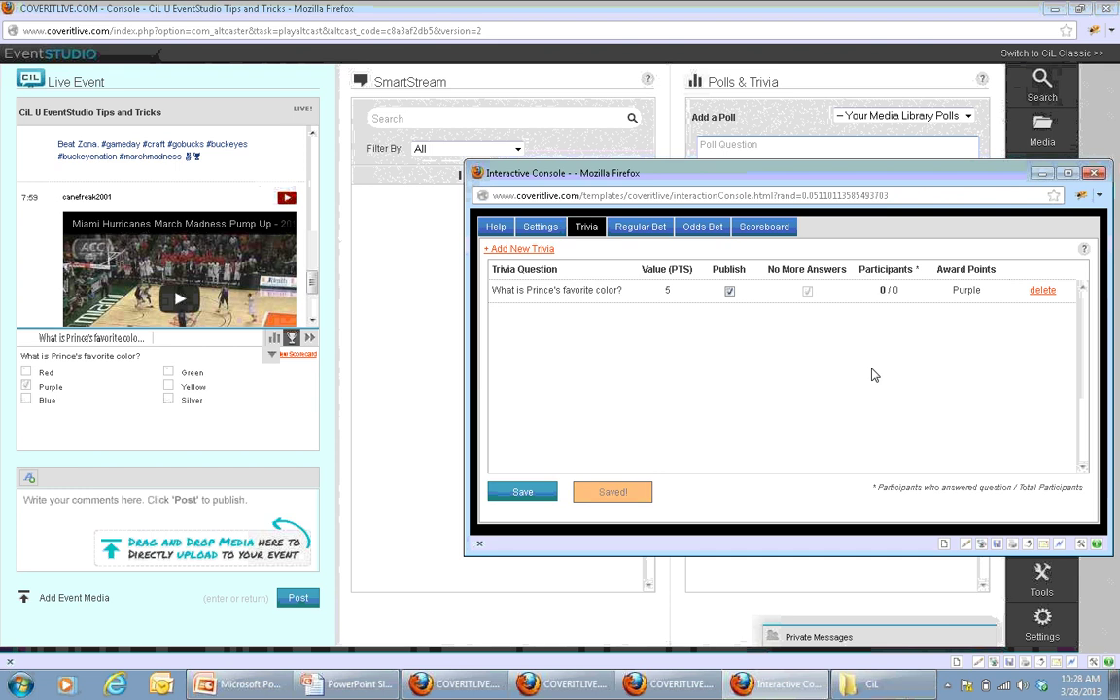
{"action": "left_click", "coordinate": [1095, 176]}
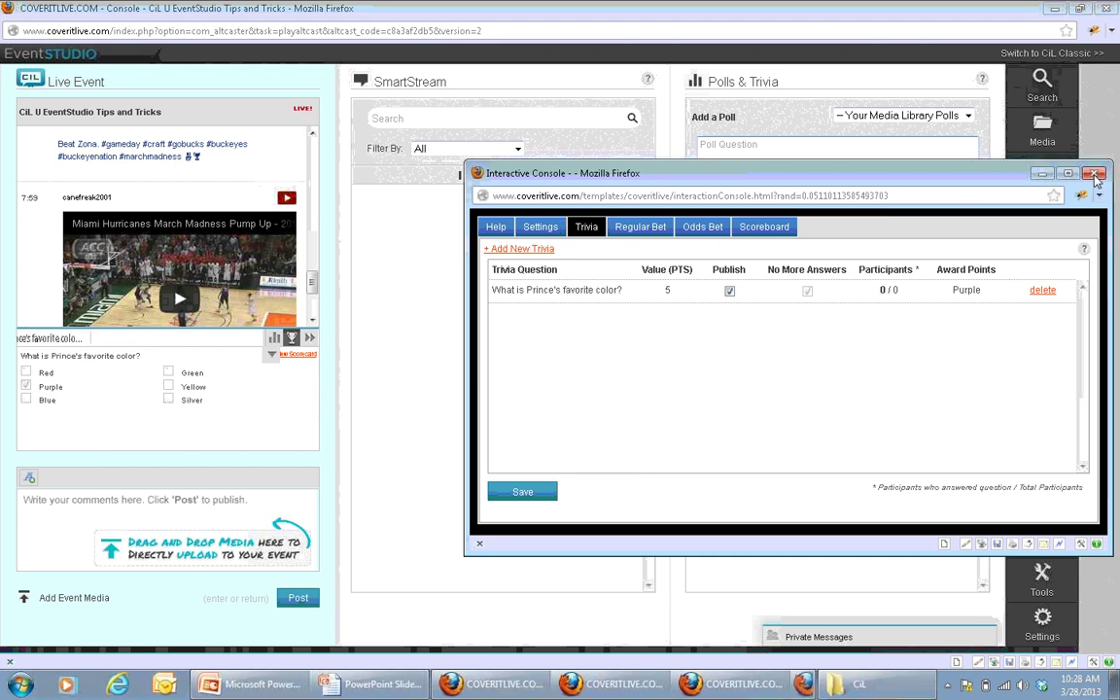
{"action": "left_click", "coordinate": [309, 340]}
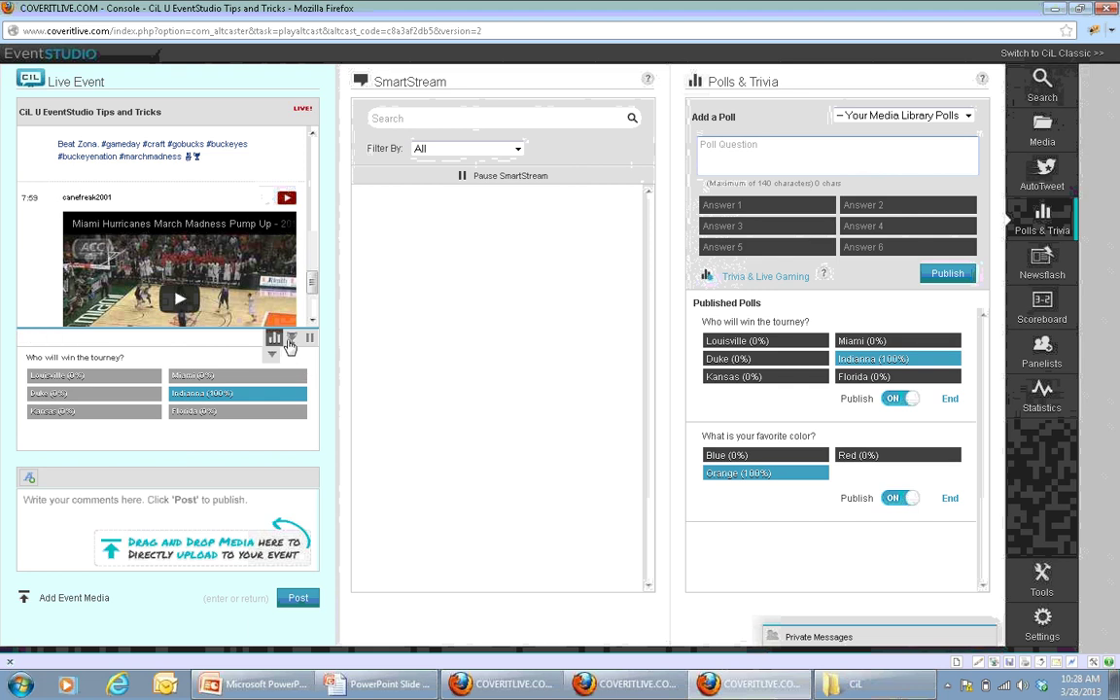
Cycle the preview through the Prince trivia and tourney poll, ending on the favourite colour results
{"action": "left_click", "coordinate": [289, 343]}
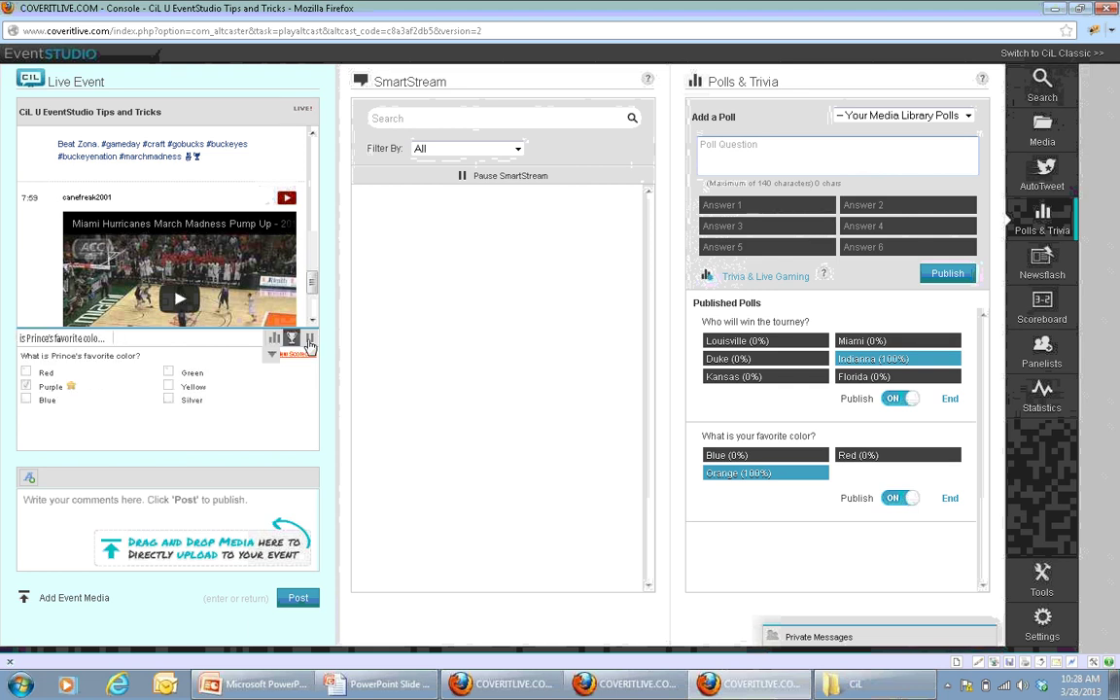
{"action": "left_click", "coordinate": [274, 338]}
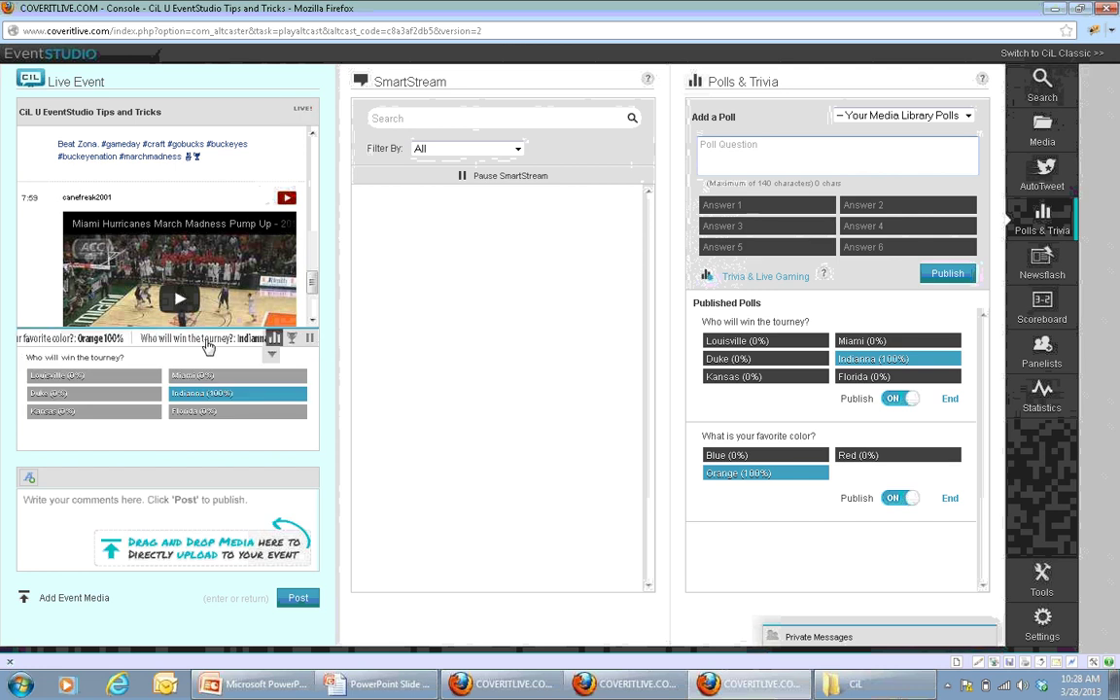
{"action": "left_click", "coordinate": [89, 340]}
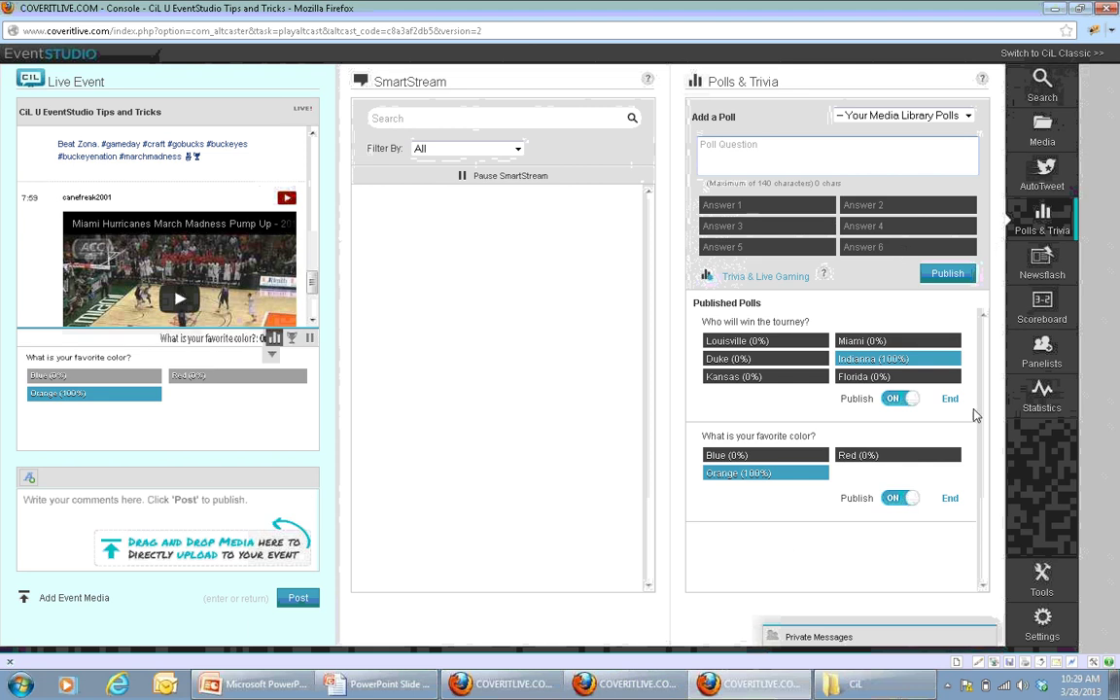
Unpublish the tourney and favourite colour polls, and end the tourney poll
{"action": "left_click", "coordinate": [902, 401]}
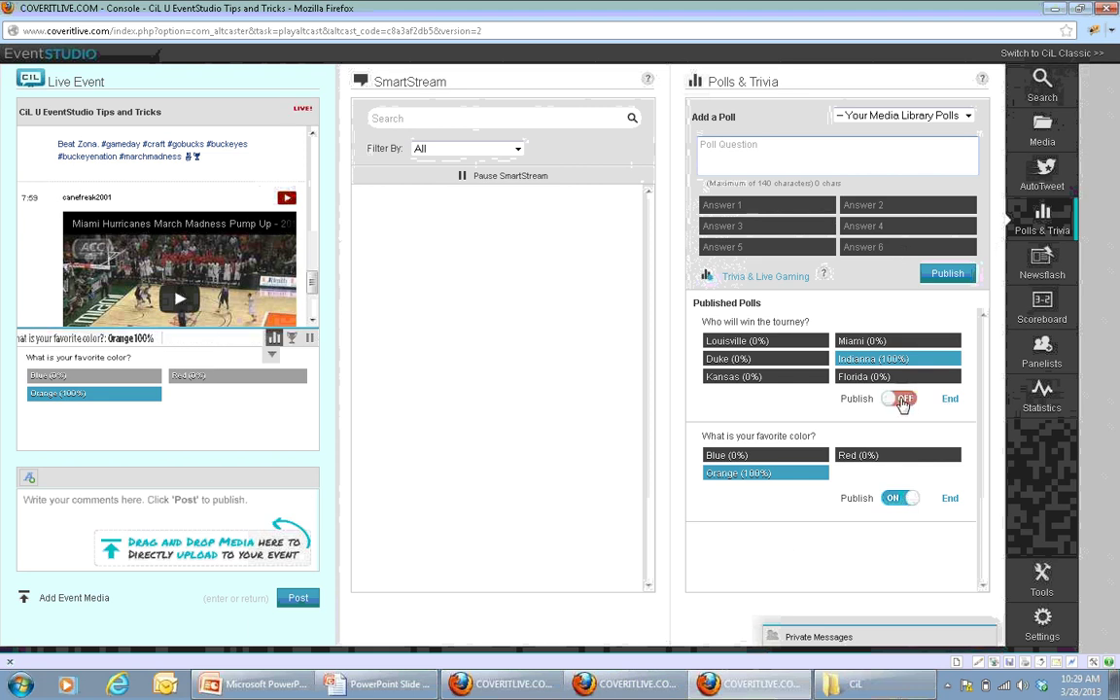
{"action": "left_click", "coordinate": [906, 501]}
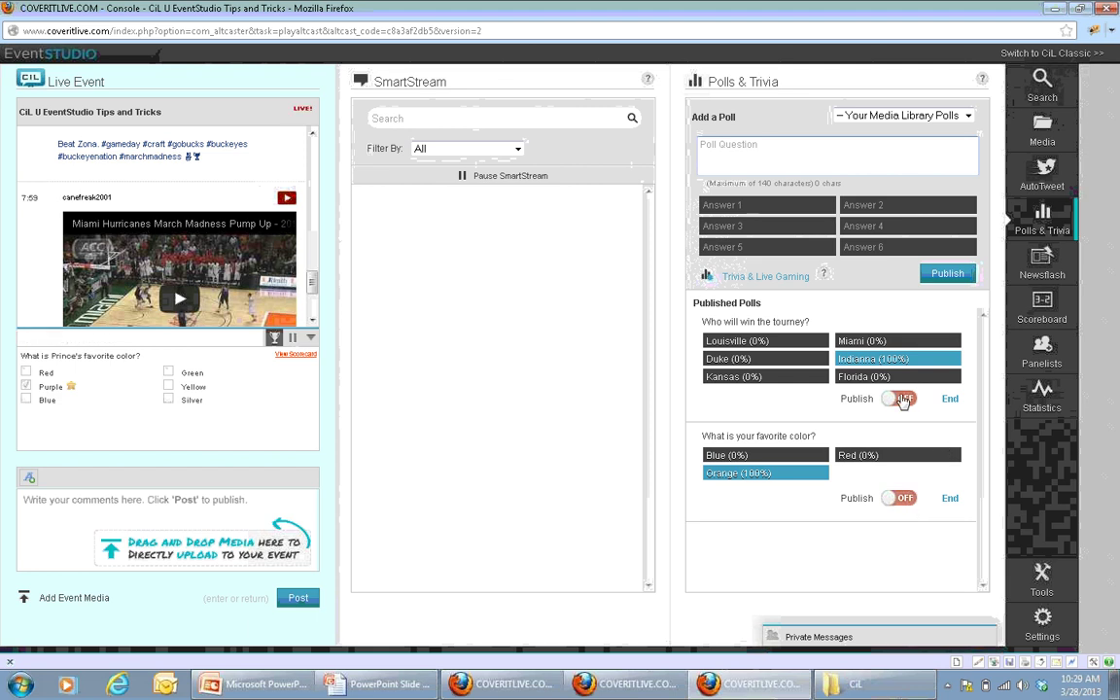
{"action": "left_click", "coordinate": [951, 399]}
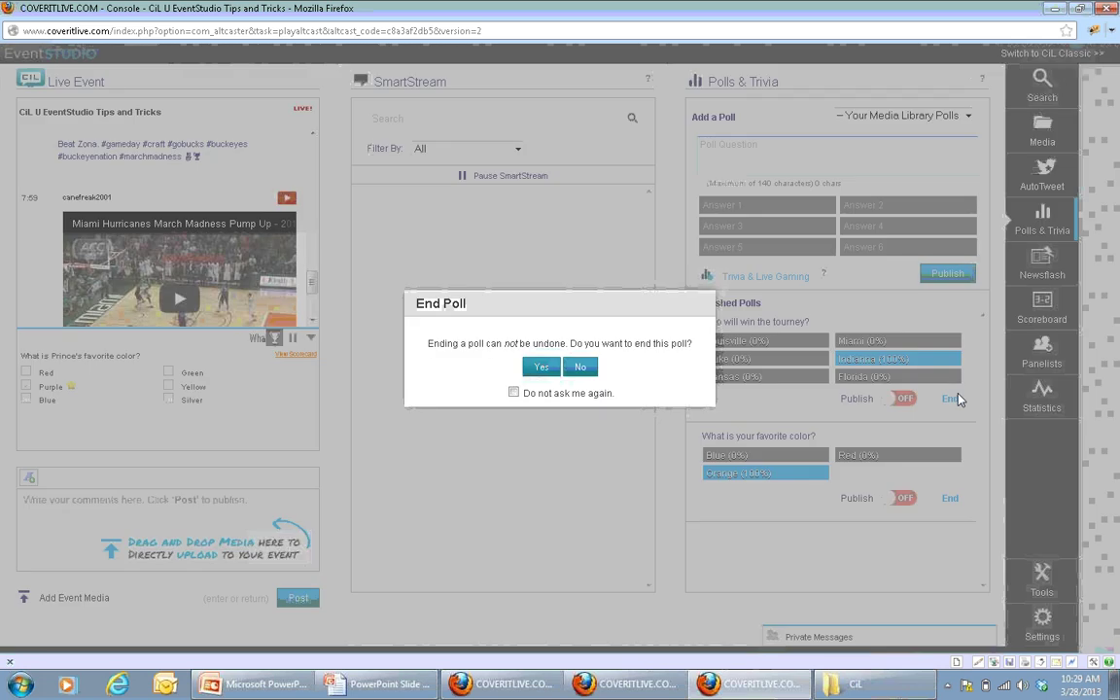
{"action": "left_click", "coordinate": [573, 374]}
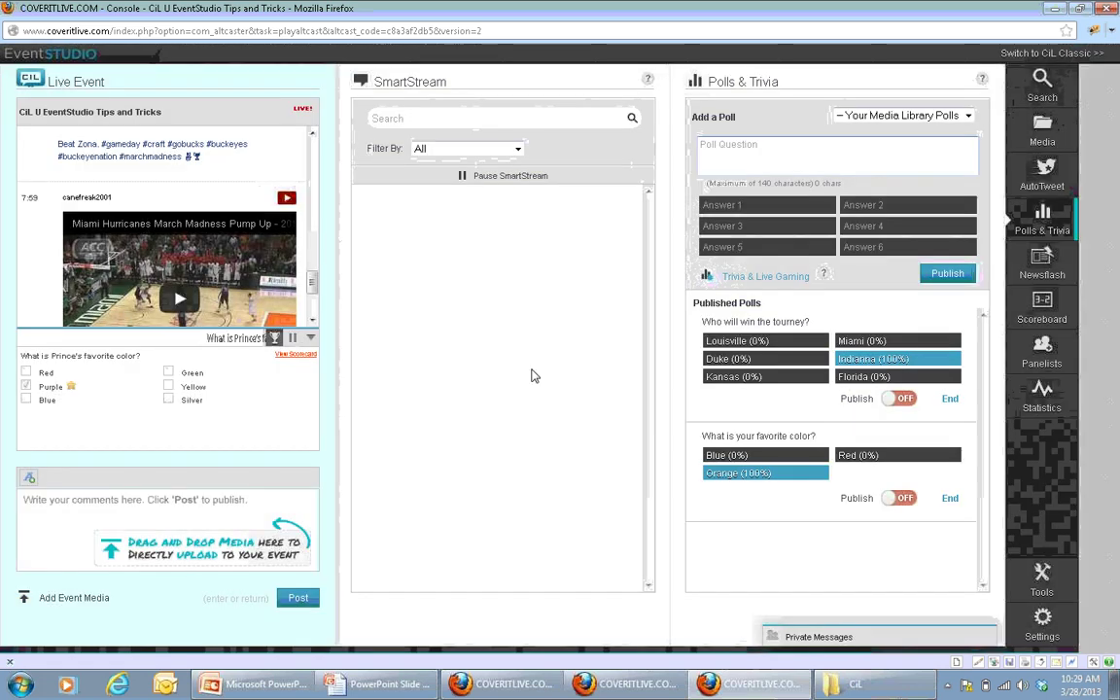
Return to the PowerPoint slide show
{"action": "left_click", "coordinate": [314, 323]}
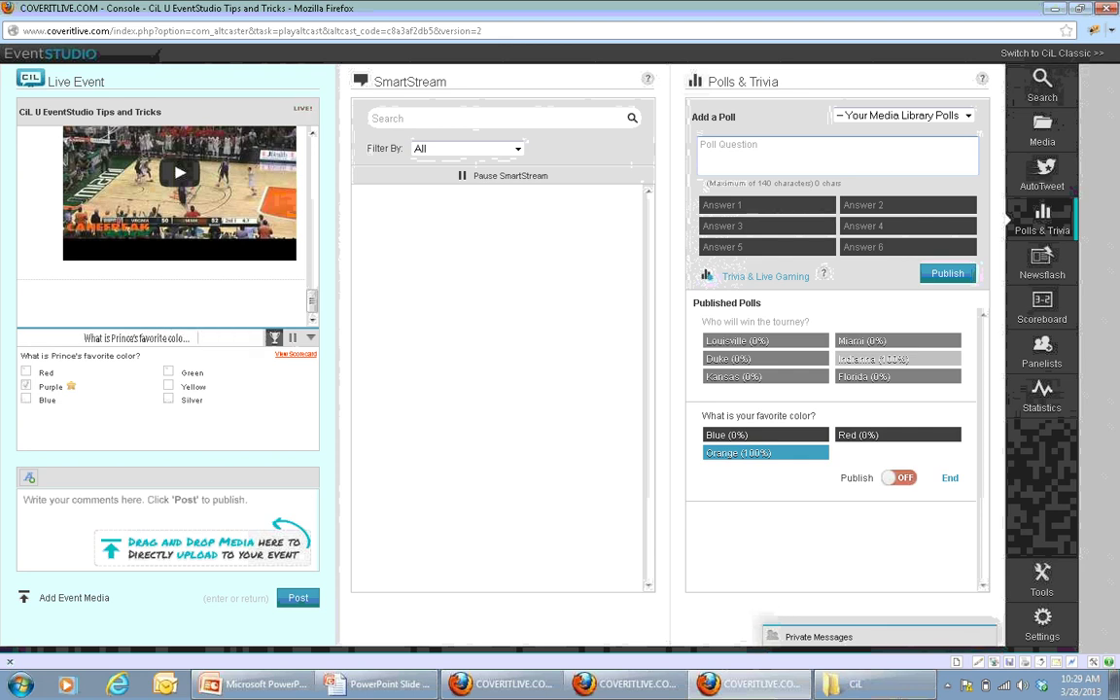
{"action": "mouse_move", "coordinate": [623, 683]}
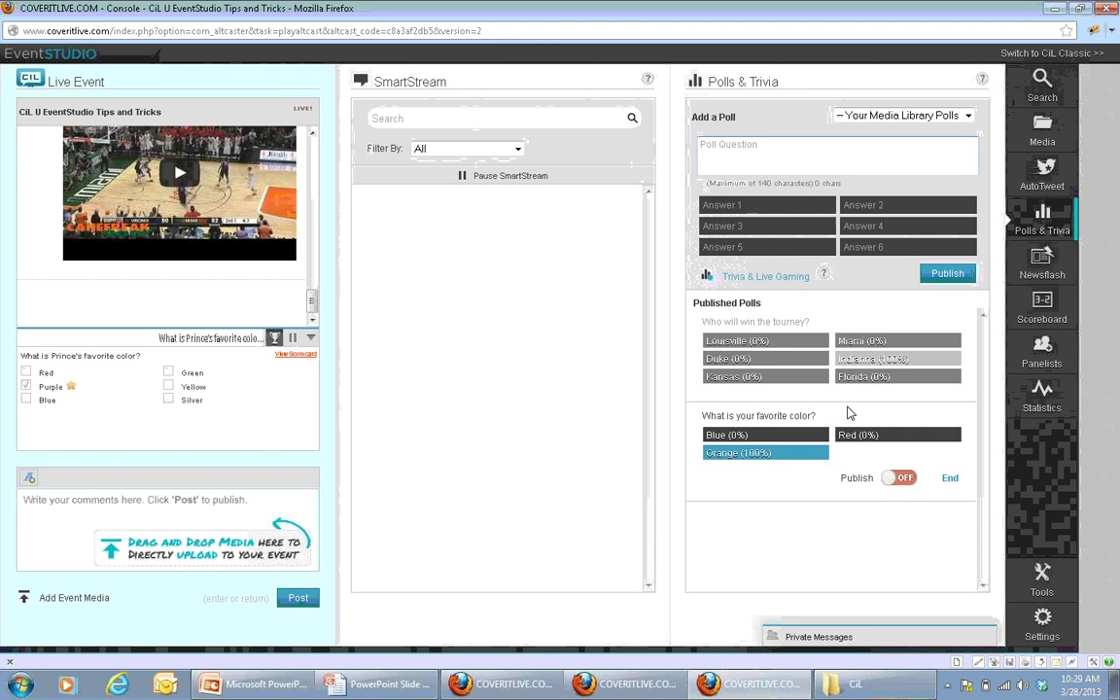
{"action": "left_click", "coordinate": [377, 693]}
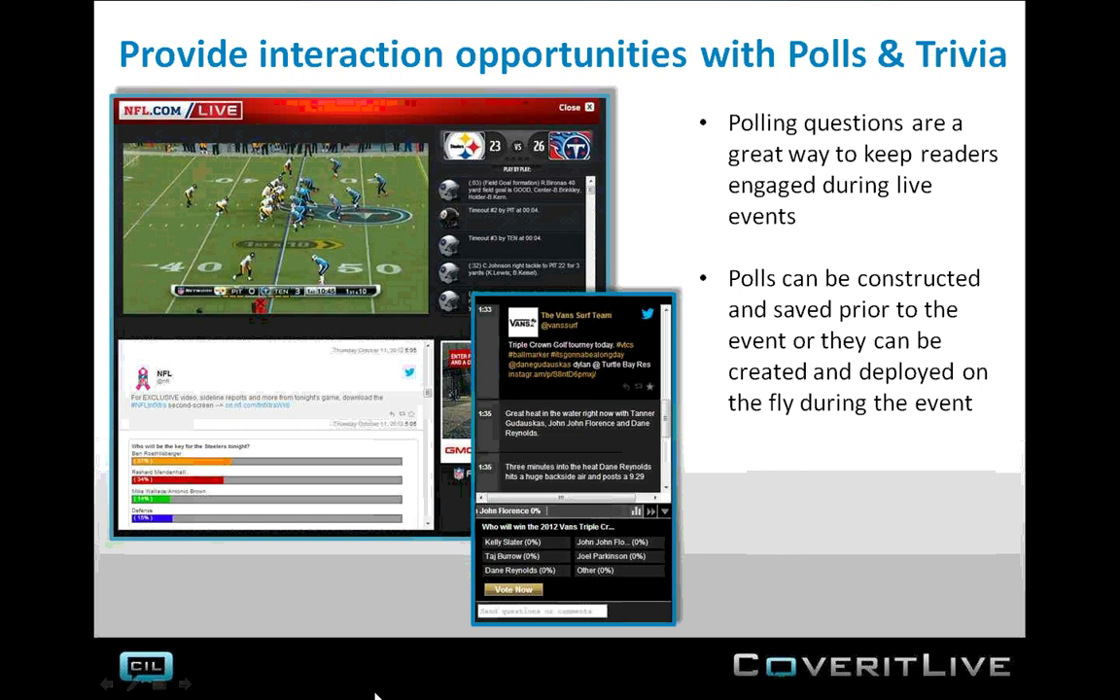
Advance to the 'Utilize the NewsFlash' slide, then switch back to the EventStudio console
{"action": "left_click", "coordinate": [377, 692]}
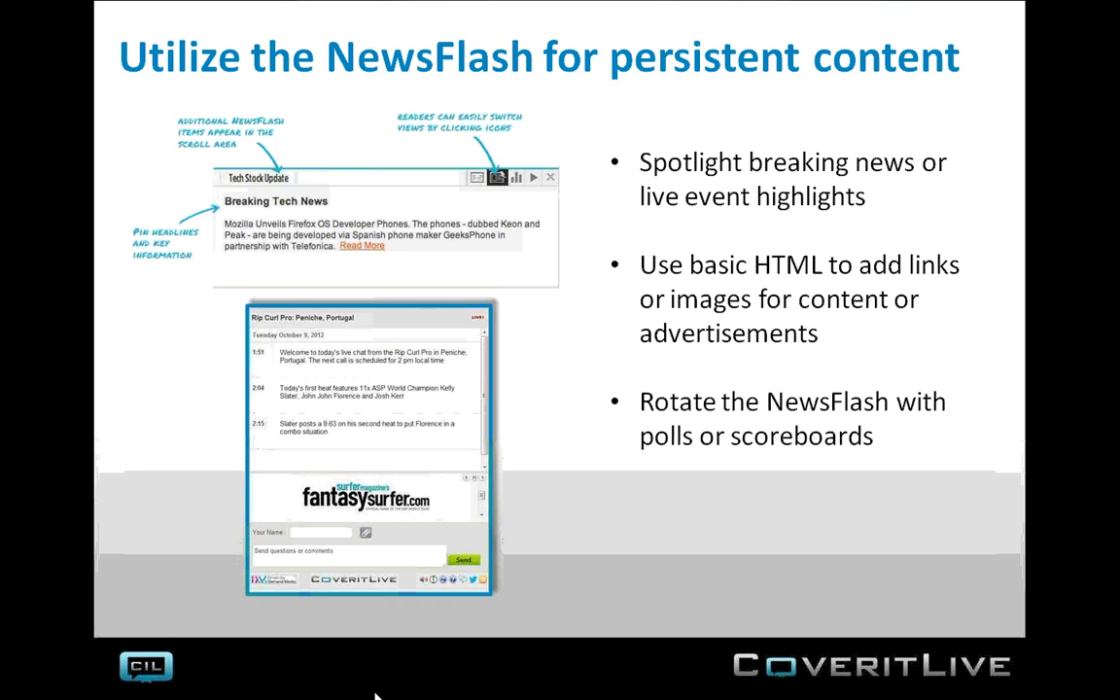
{"action": "key", "text": "alt+Tab"}
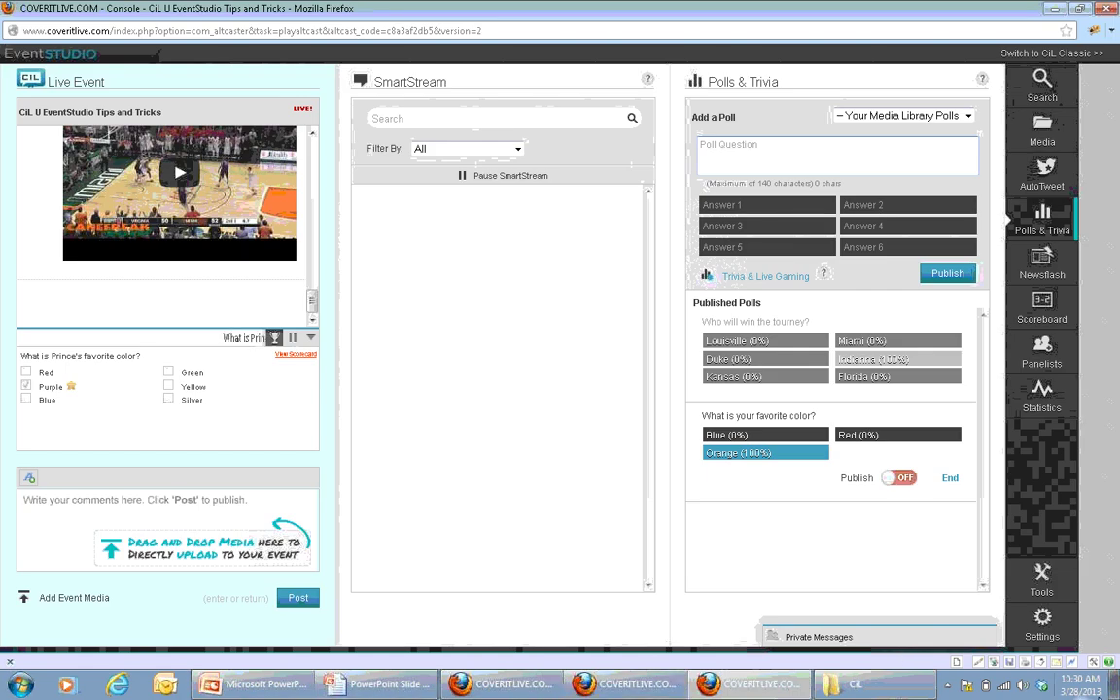
{"action": "left_click", "coordinate": [1063, 271]}
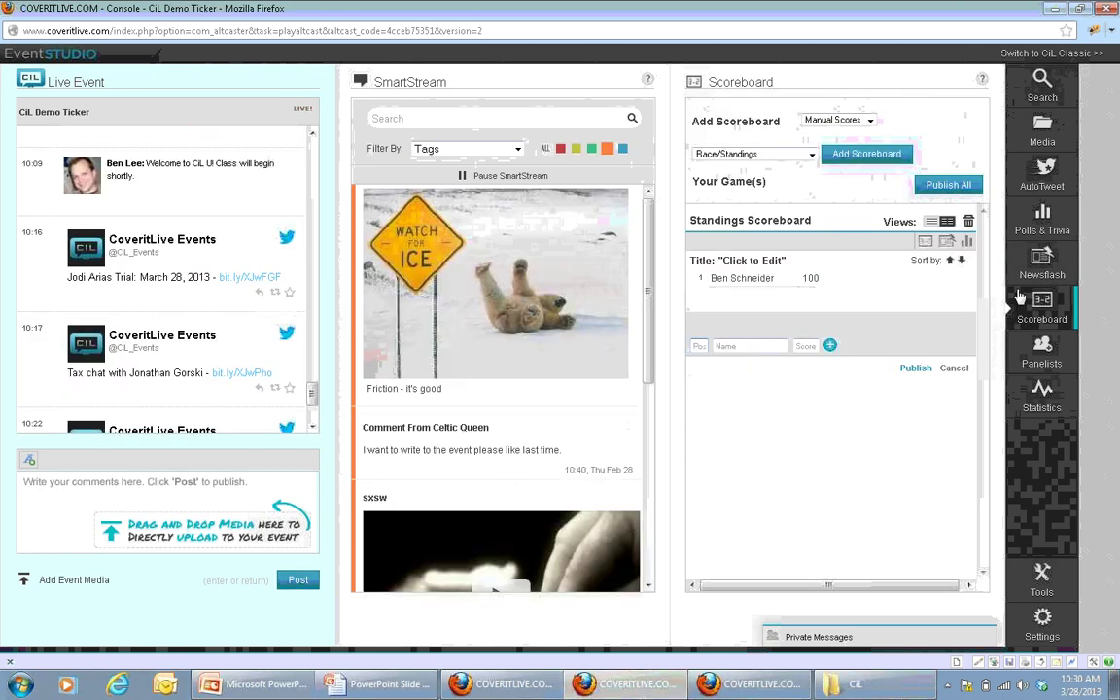
{"action": "left_click", "coordinate": [1043, 272]}
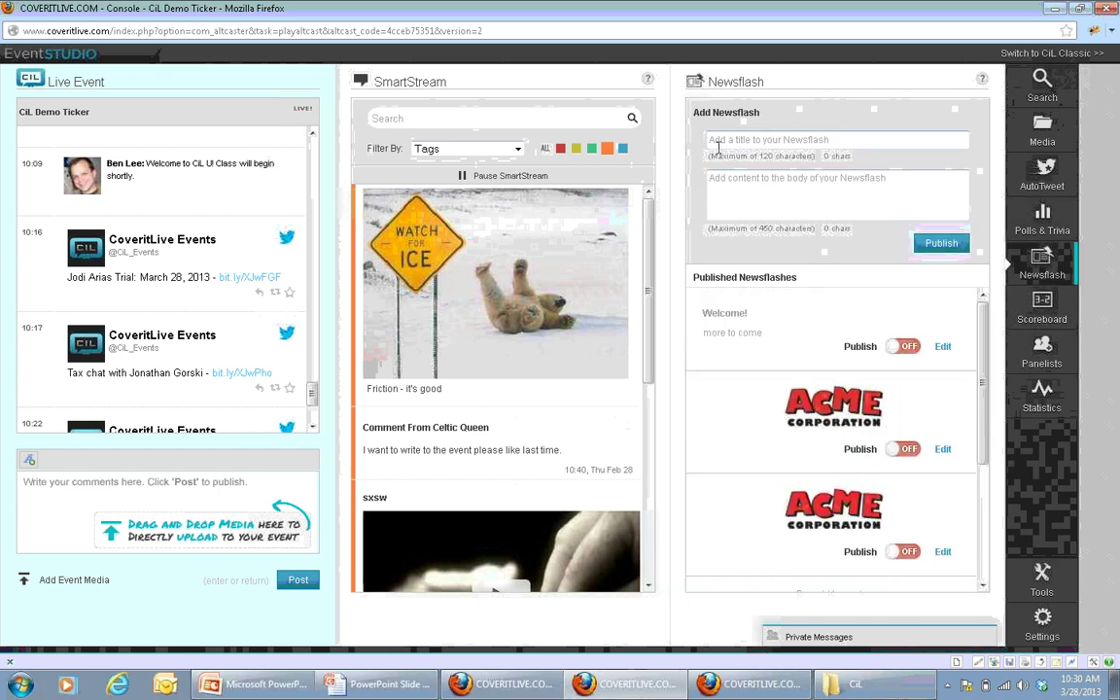
{"action": "scroll", "coordinate": [983, 329], "scroll_direction": "down", "scroll_amount": 2}
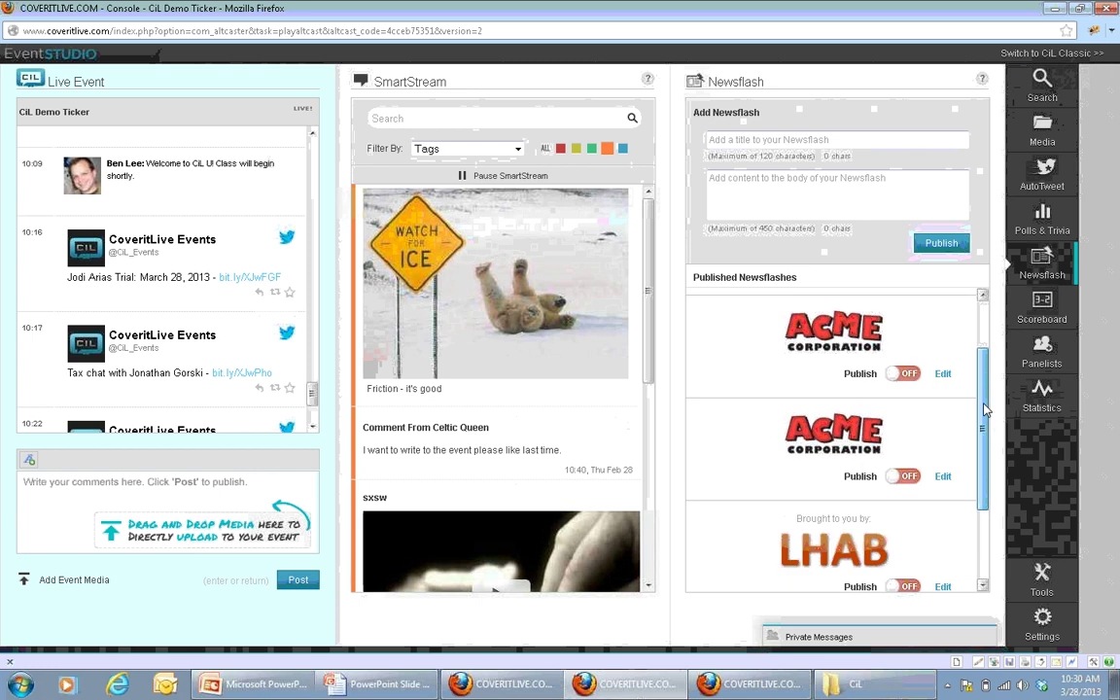
{"action": "scroll", "coordinate": [981, 324], "scroll_direction": "up", "scroll_amount": 2}
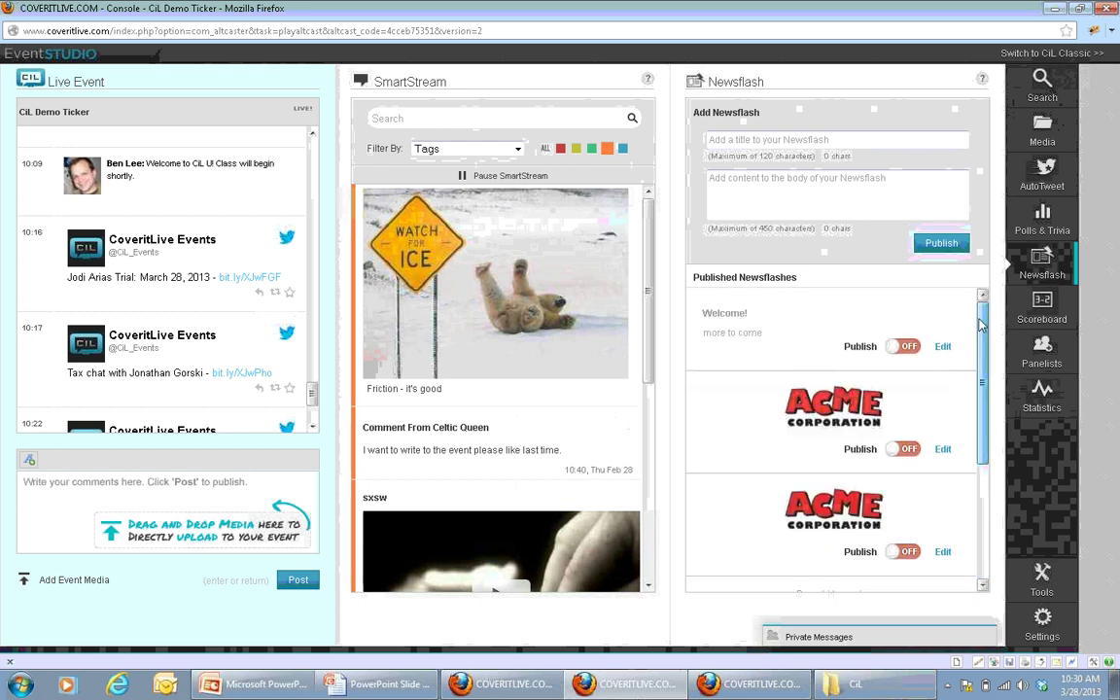
{"action": "scroll", "coordinate": [981, 323], "scroll_direction": "down", "scroll_amount": 3}
{"action": "scroll", "coordinate": [983, 301], "scroll_direction": "up", "scroll_amount": 3}
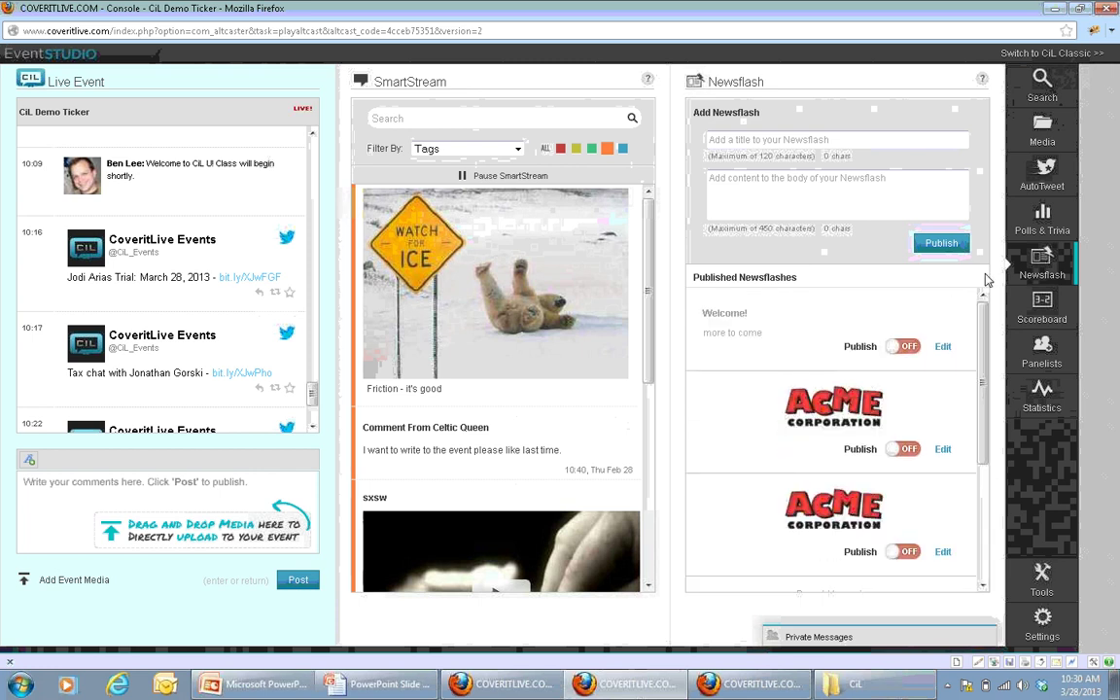
{"action": "left_click", "coordinate": [898, 348]}
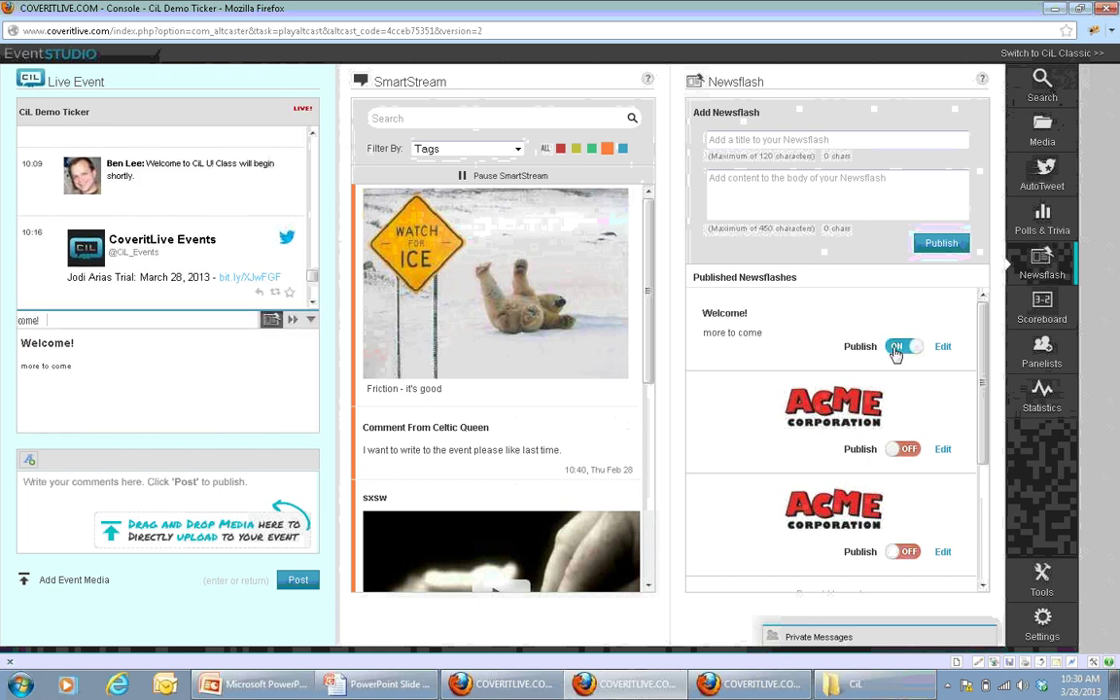
{"action": "left_click", "coordinate": [891, 455]}
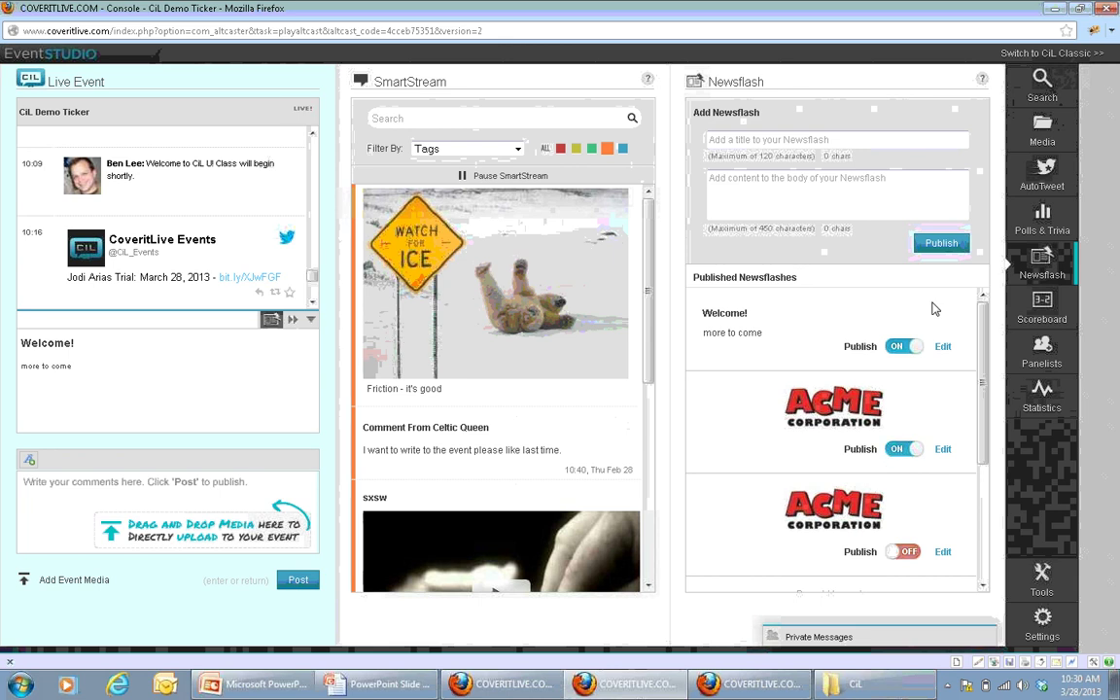
{"action": "left_click", "coordinate": [904, 450]}
{"action": "left_click", "coordinate": [895, 347]}
Publish a 'Latest' newsflash saying the weather is very bad with power outages across the state
{"action": "left_click", "coordinate": [751, 140]}
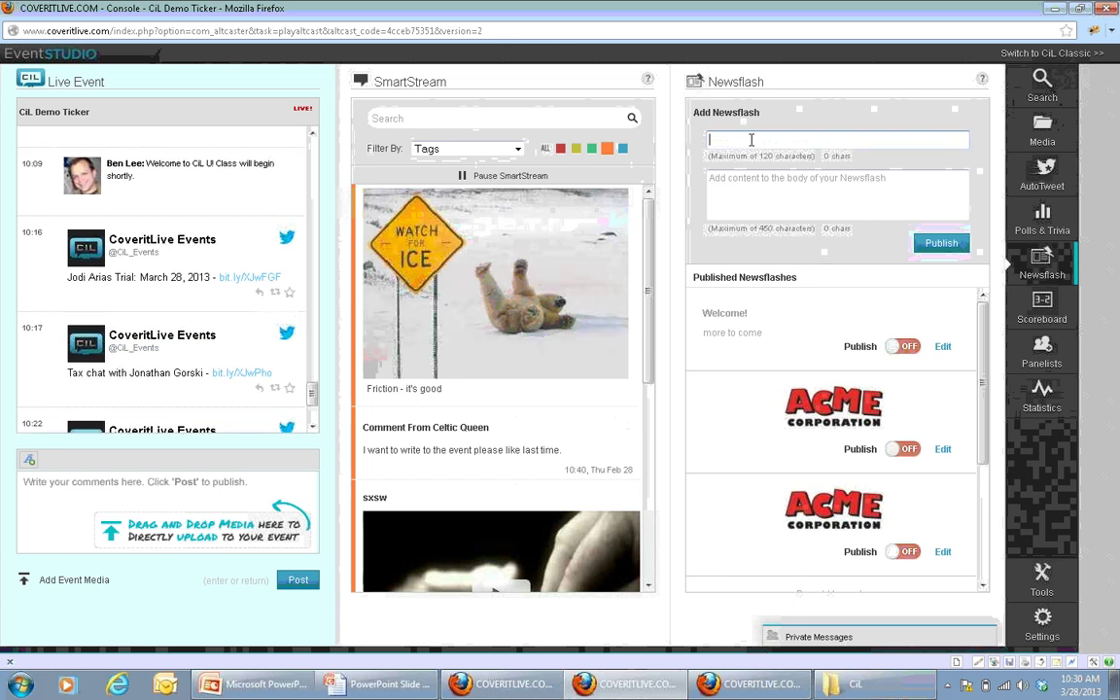
{"action": "type", "text": "Latest"}
{"action": "left_click", "coordinate": [753, 185]}
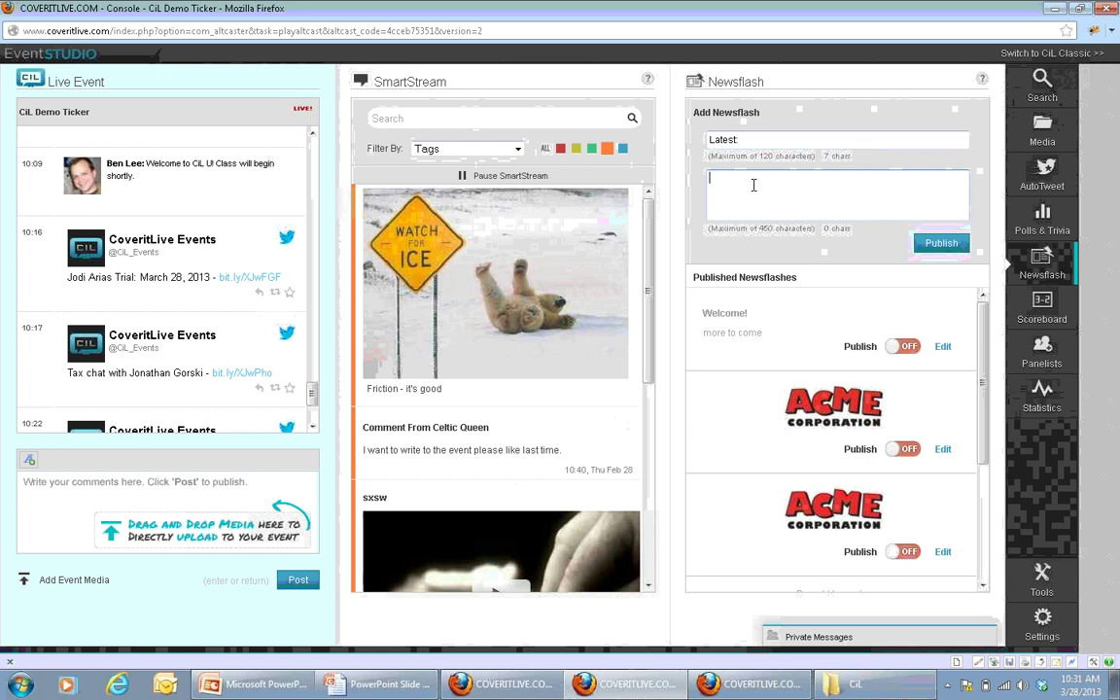
{"action": "type", "text": "Thw weather is very bad."}
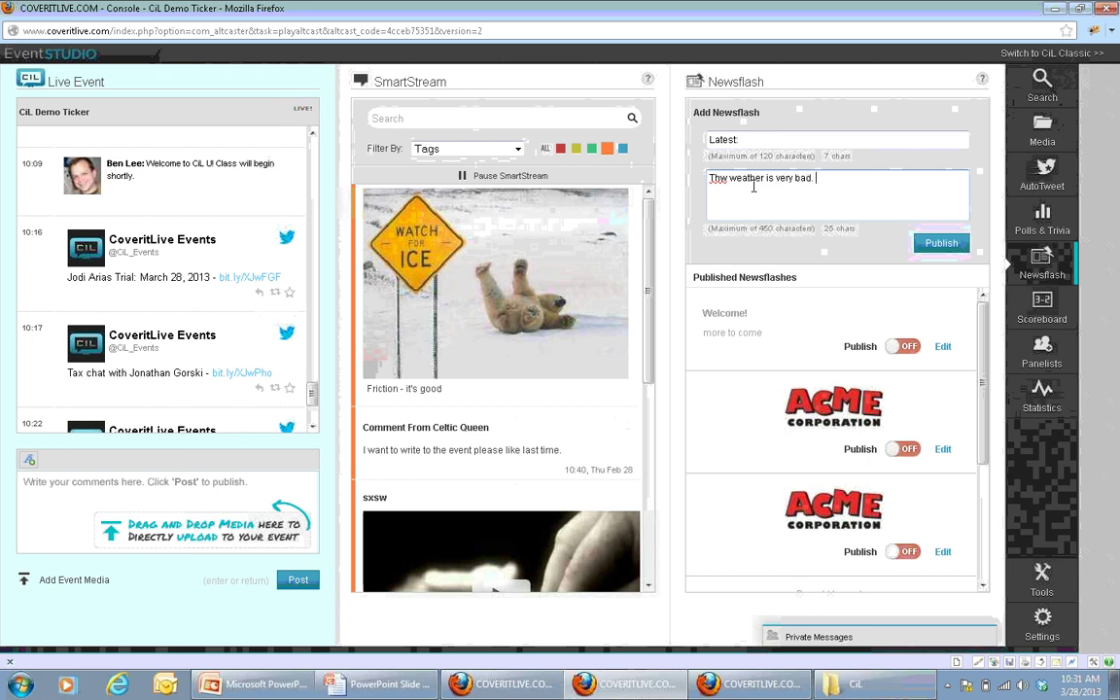
{"action": "type", "text": " Power outtages"}
{"action": "key", "text": "BackSpace"}
{"action": "key", "text": "BackSpace"}
{"action": "key", "text": "BackSpace"}
{"action": "key", "text": "BackSpace"}
{"action": "key", "text": "BackSpace"}
{"action": "type", "text": "ags"}
{"action": "key", "text": "BackSpace"}
{"action": "key", "text": "BackSpace"}
{"action": "type", "text": "es a"}
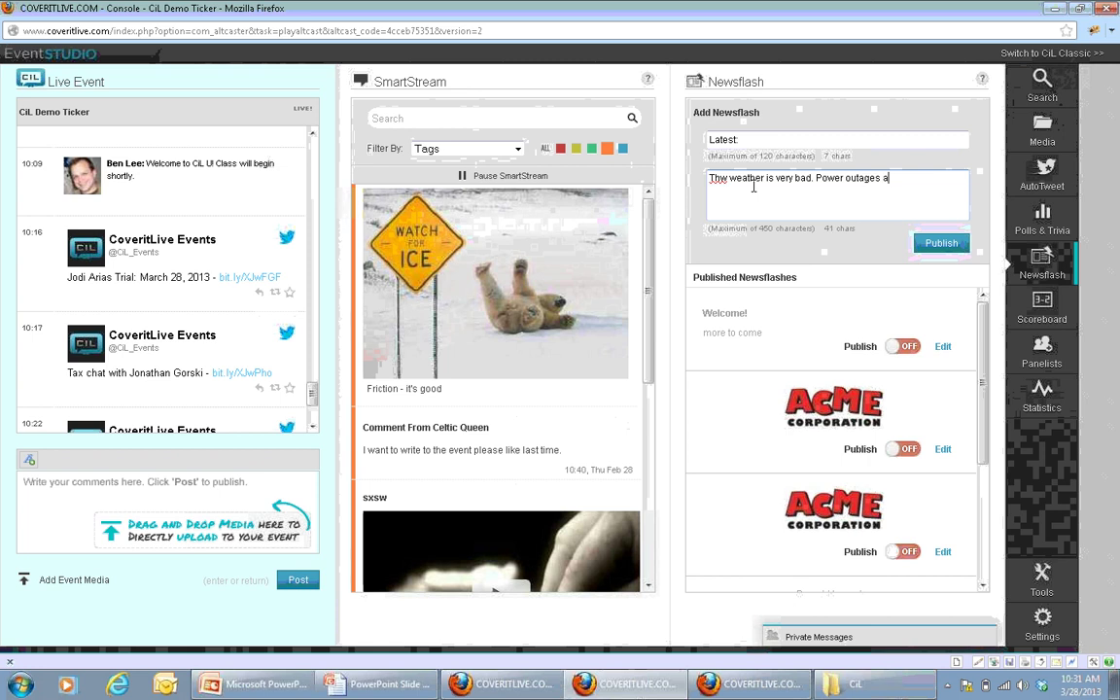
{"action": "type", "text": "cross the state."}
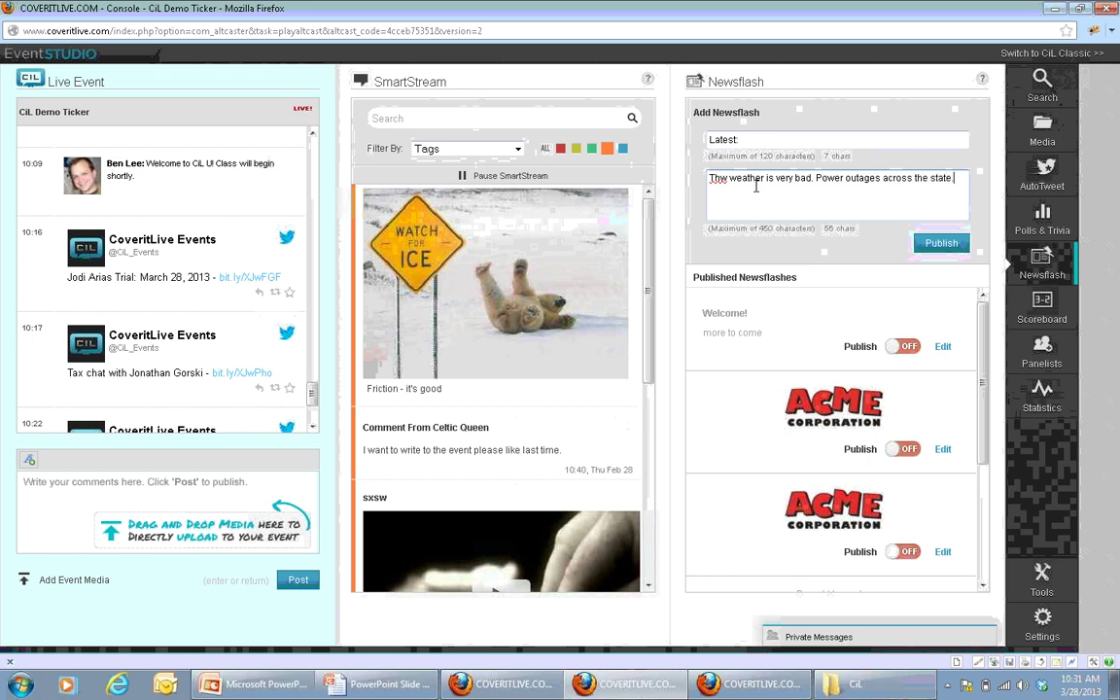
{"action": "left_click", "coordinate": [940, 244]}
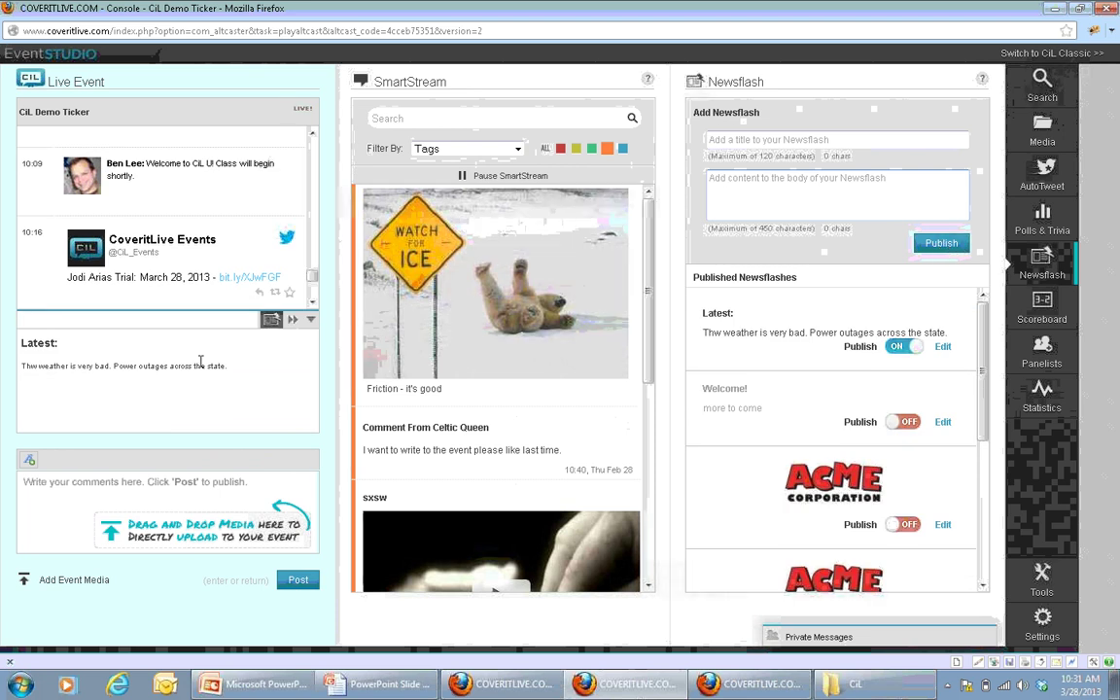
Collapse the live newsflash pane, toggle the CoveritLive newsflash on and off, and unpublish 'Latest'
{"action": "left_click", "coordinate": [312, 321]}
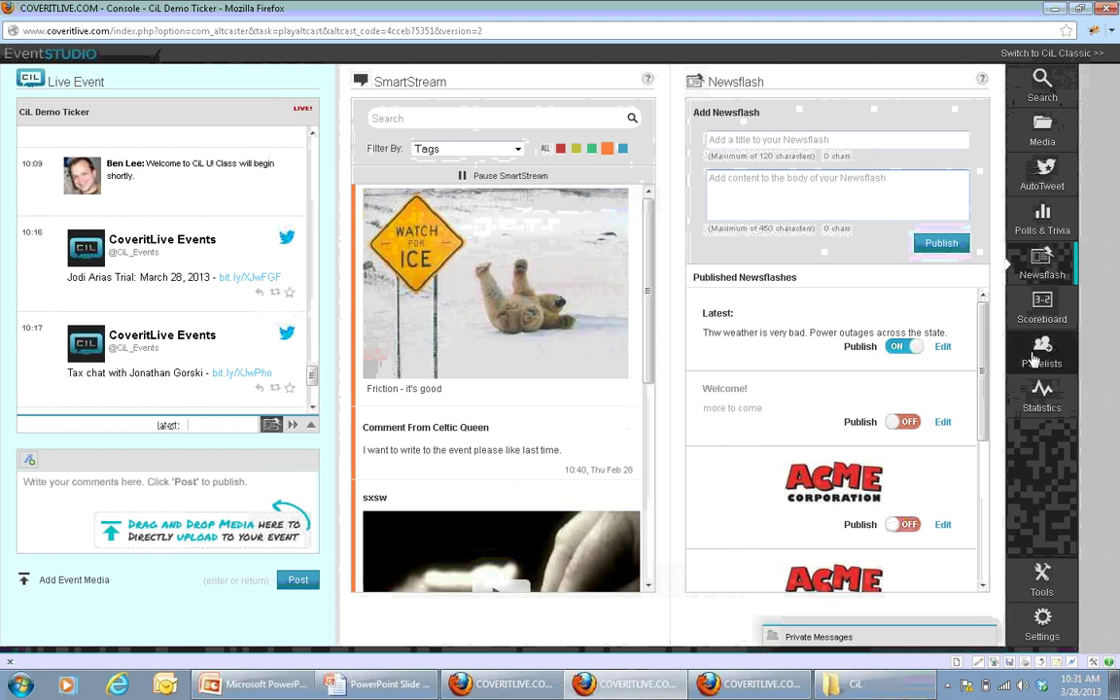
{"action": "left_click_drag", "start_coordinate": [982, 366], "coordinate": [980, 546]}
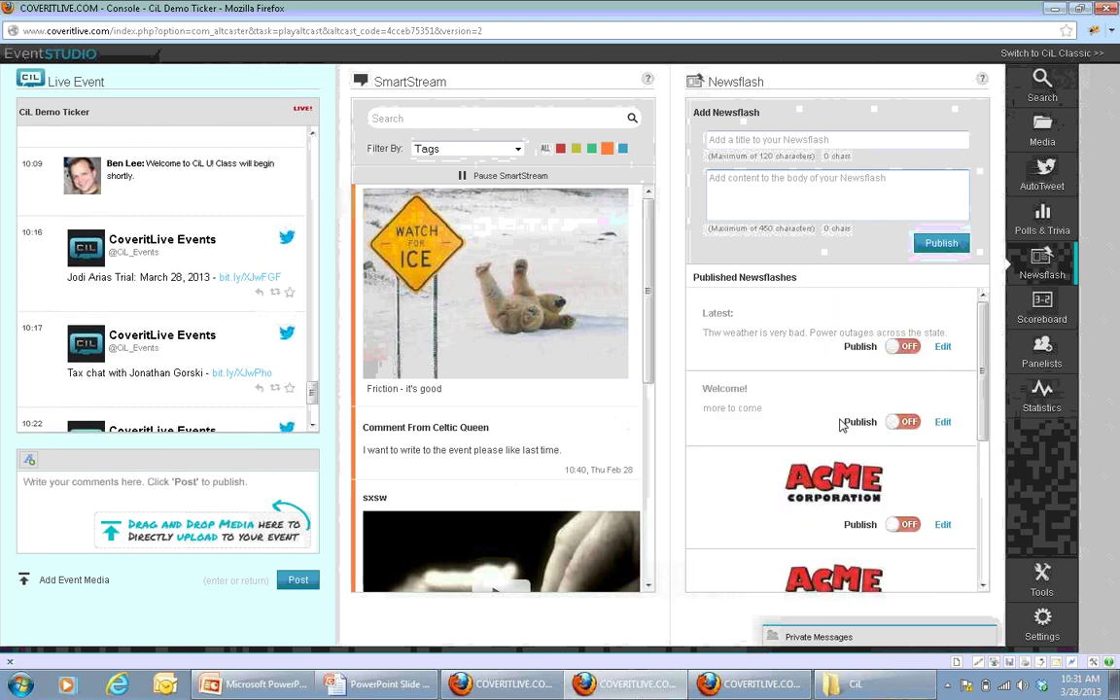
{"action": "left_click_drag", "start_coordinate": [986, 393], "coordinate": [982, 533]}
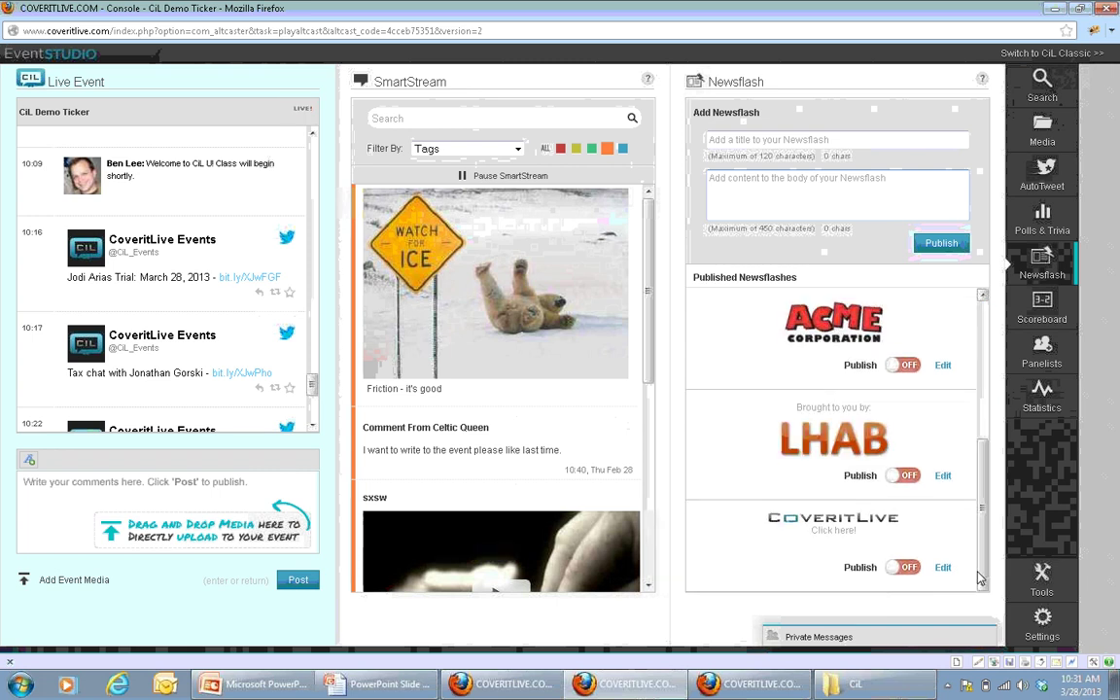
{"action": "left_click", "coordinate": [895, 572]}
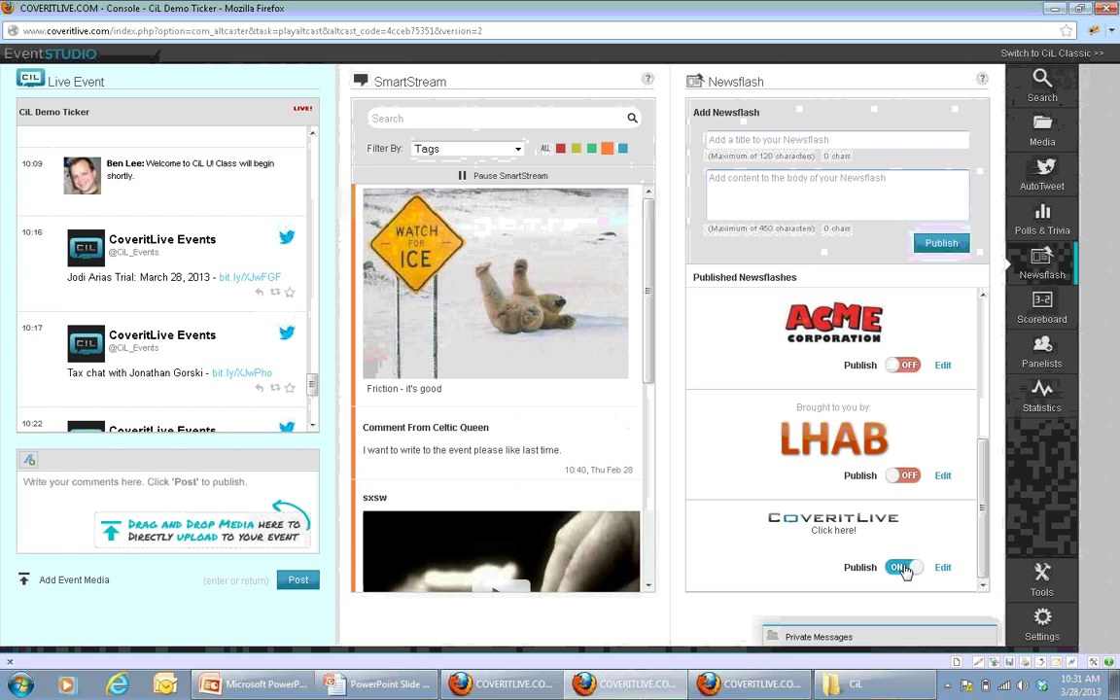
{"action": "left_click", "coordinate": [904, 573]}
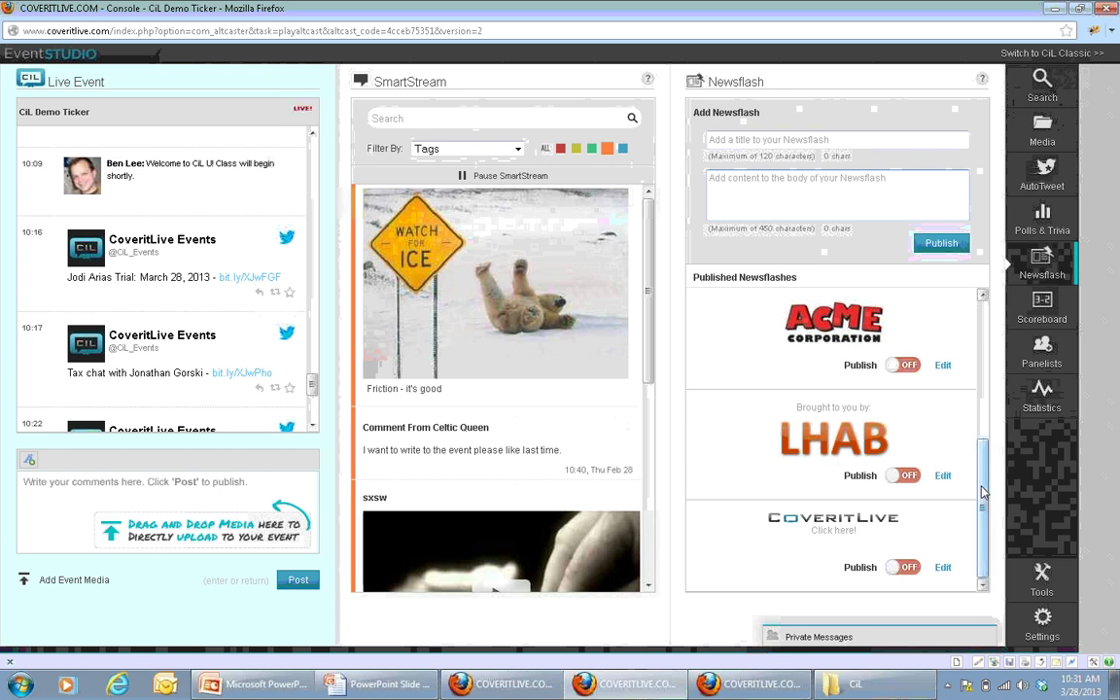
{"action": "left_click_drag", "start_coordinate": [982, 492], "coordinate": [982, 307]}
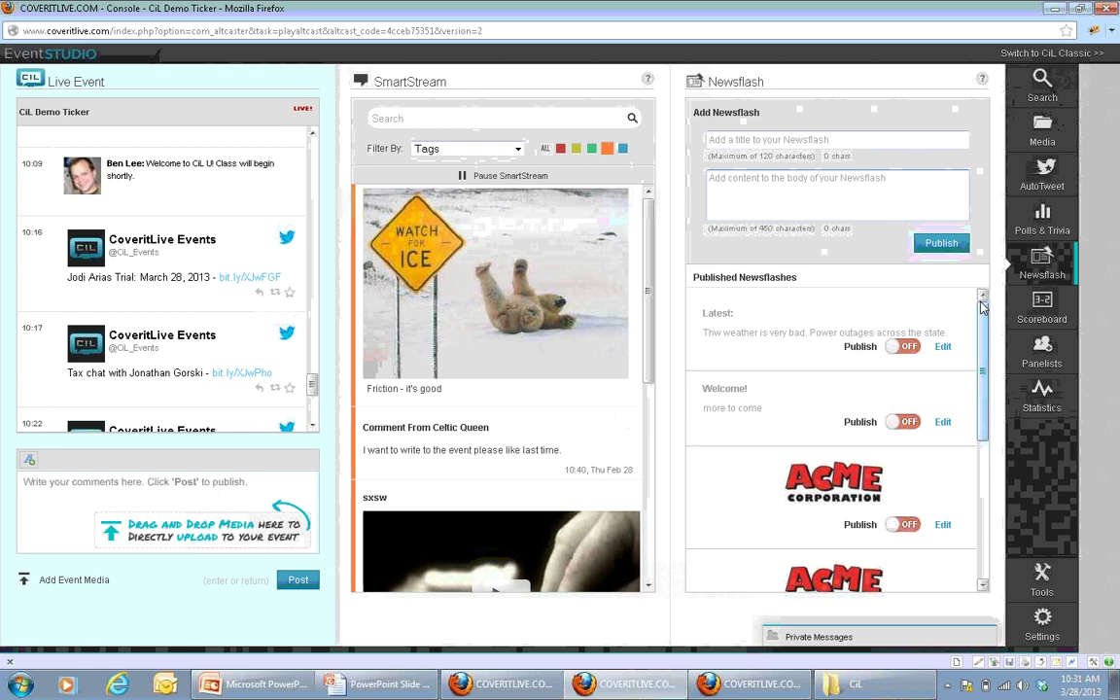
{"action": "left_click_drag", "start_coordinate": [981, 394], "coordinate": [981, 452]}
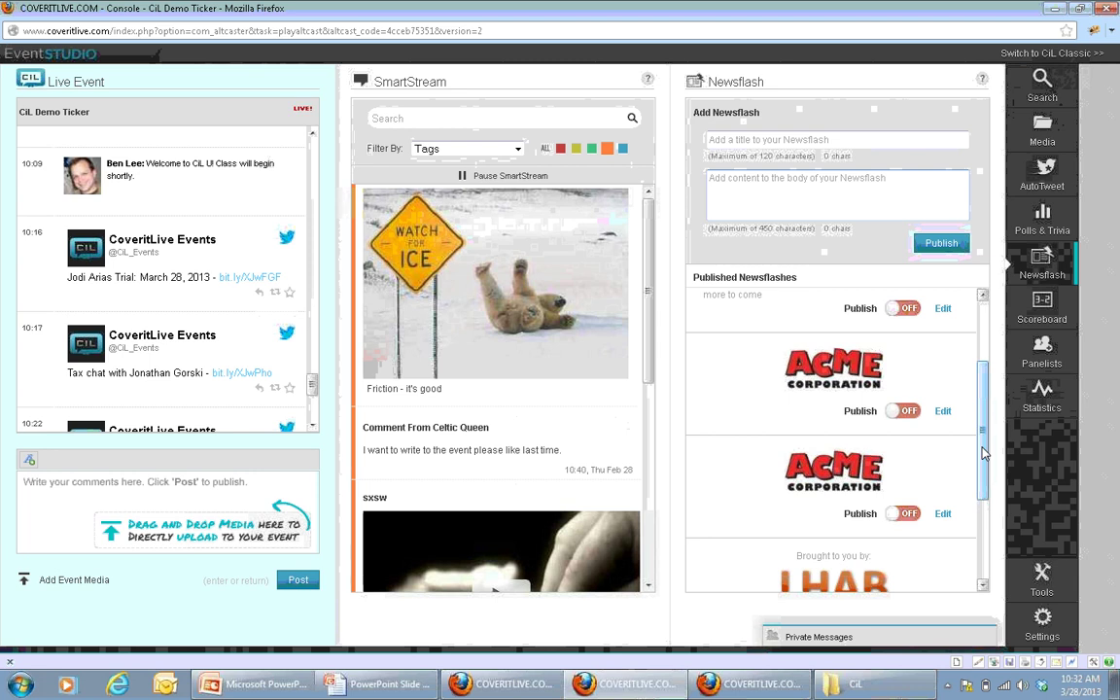
Re-save the second ACME banner newsflash's HTML, then toggle its Publish on and back off
{"action": "left_click", "coordinate": [941, 412]}
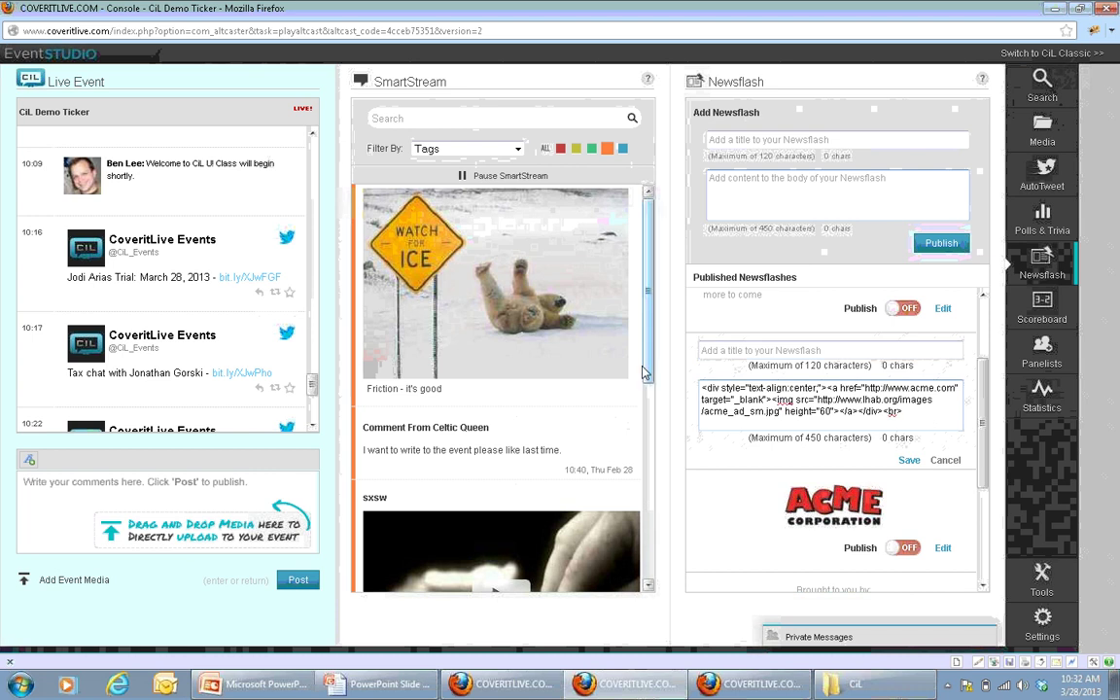
{"action": "left_click_drag", "start_coordinate": [904, 412], "coordinate": [696, 377]}
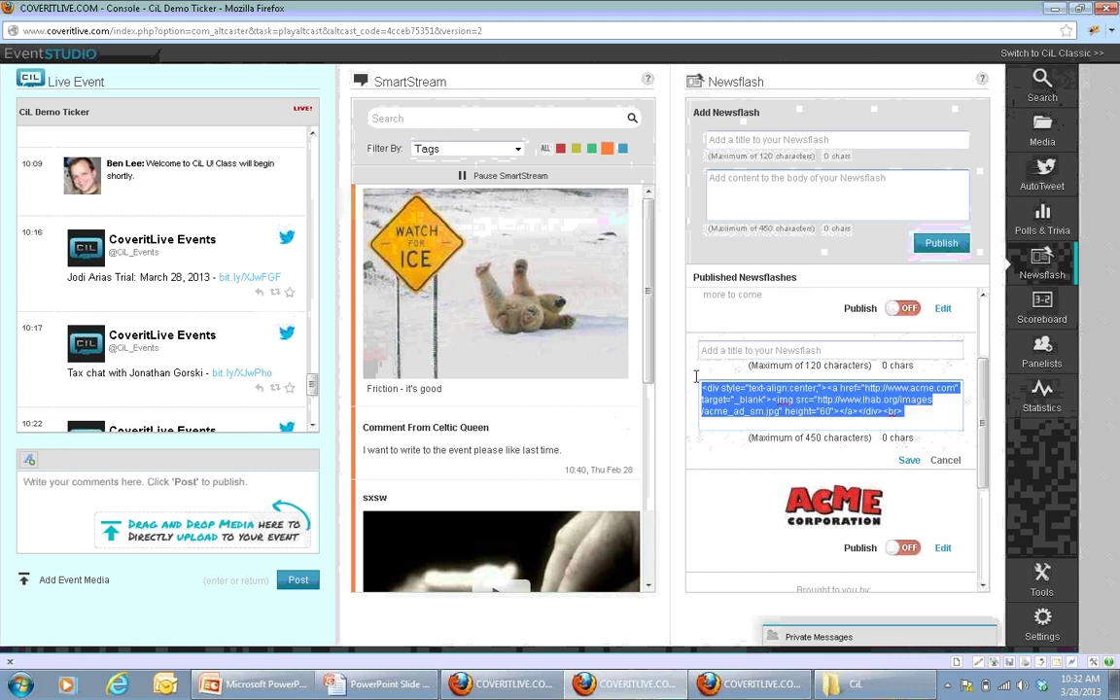
{"action": "left_click", "coordinate": [917, 462]}
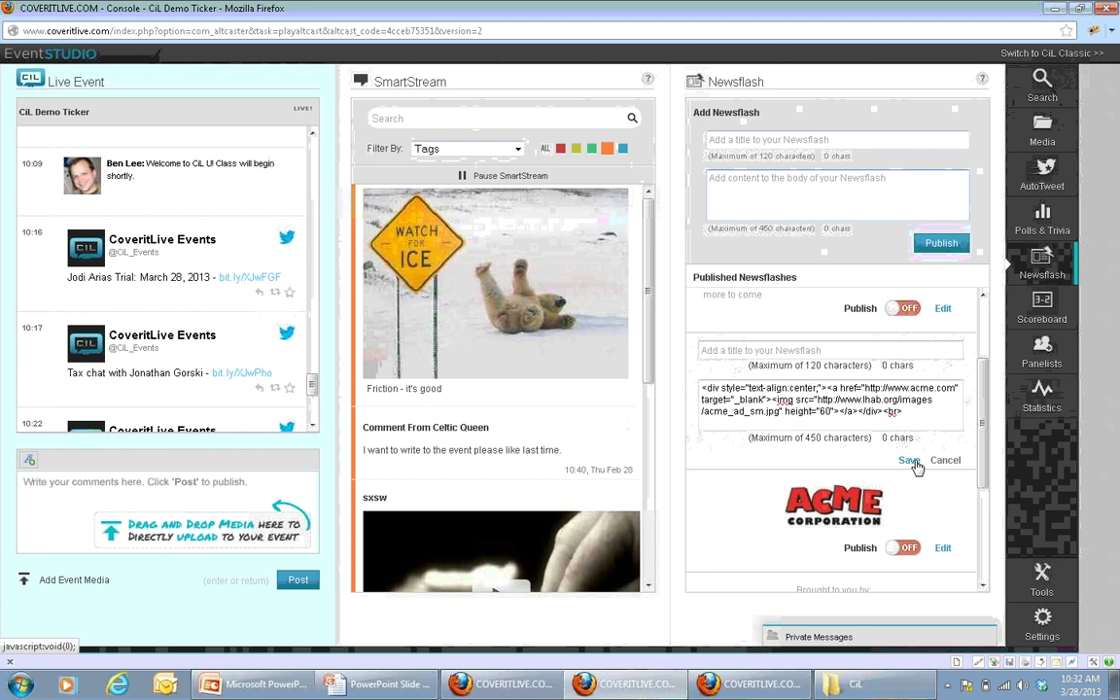
{"action": "left_click", "coordinate": [901, 431]}
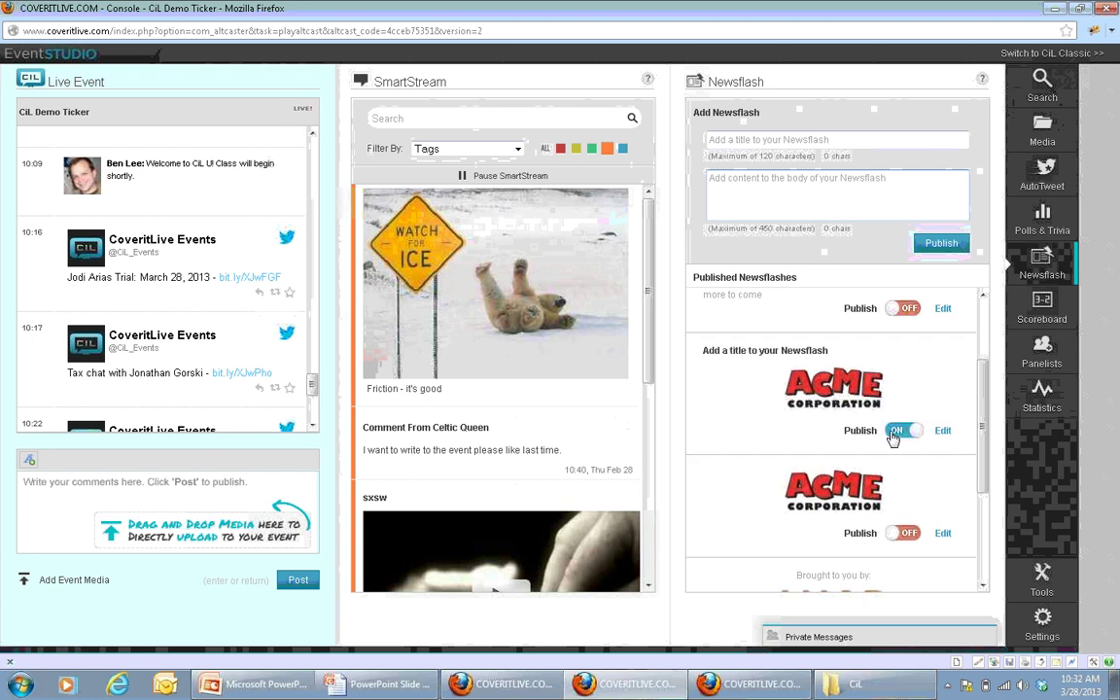
{"action": "left_click", "coordinate": [901, 431]}
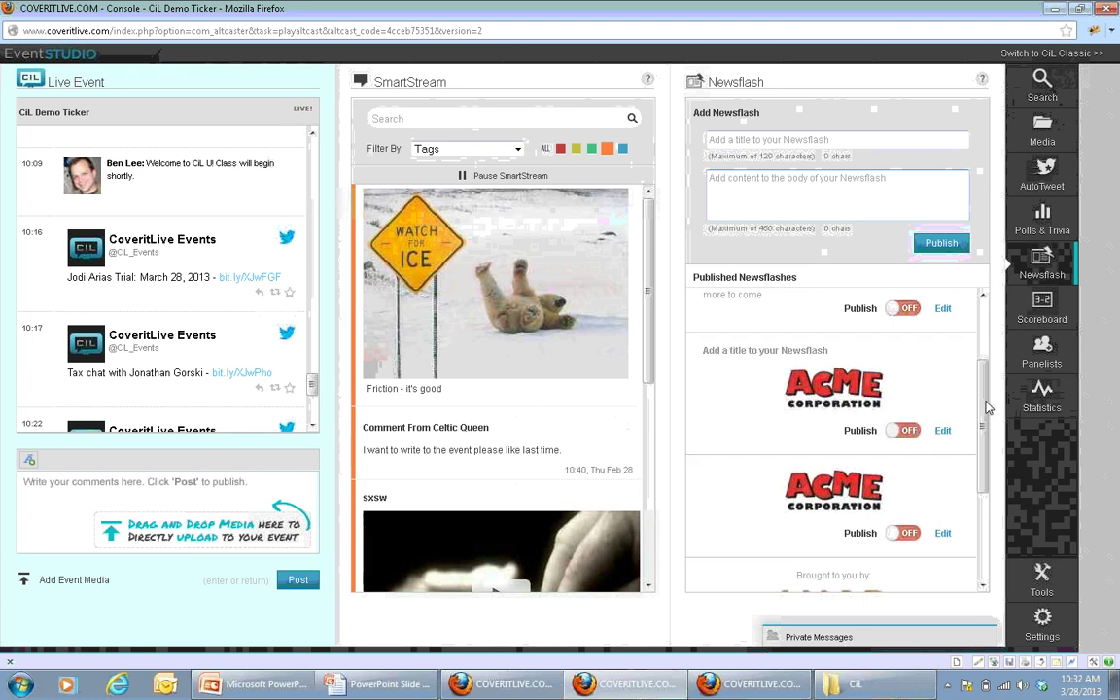
{"action": "left_click_drag", "start_coordinate": [984, 416], "coordinate": [986, 322]}
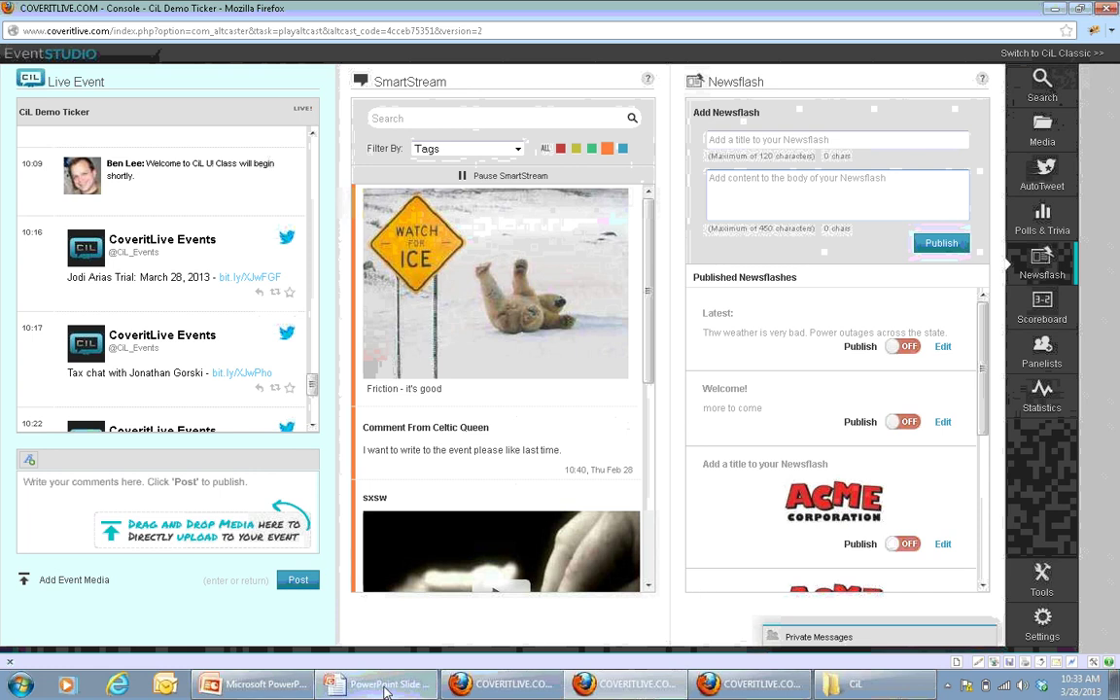
Bring back the PowerPoint slide show and advance to the ChannelPage slide
{"action": "mouse_move", "coordinate": [367, 692]}
{"action": "left_click", "coordinate": [321, 639]}
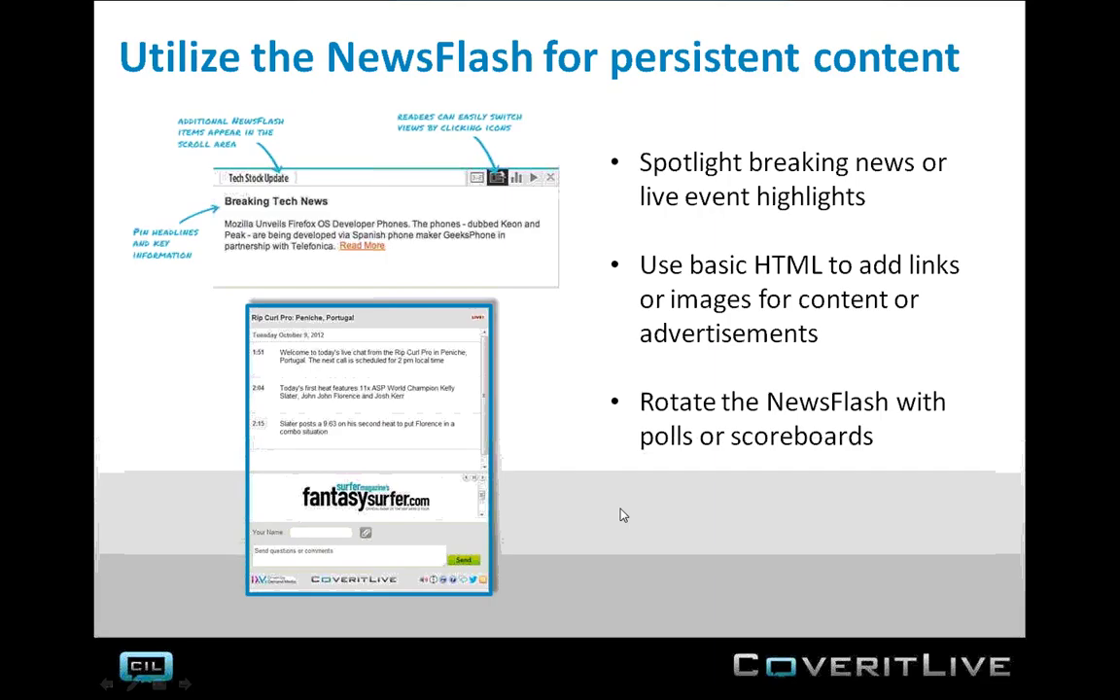
{"action": "left_click", "coordinate": [776, 374]}
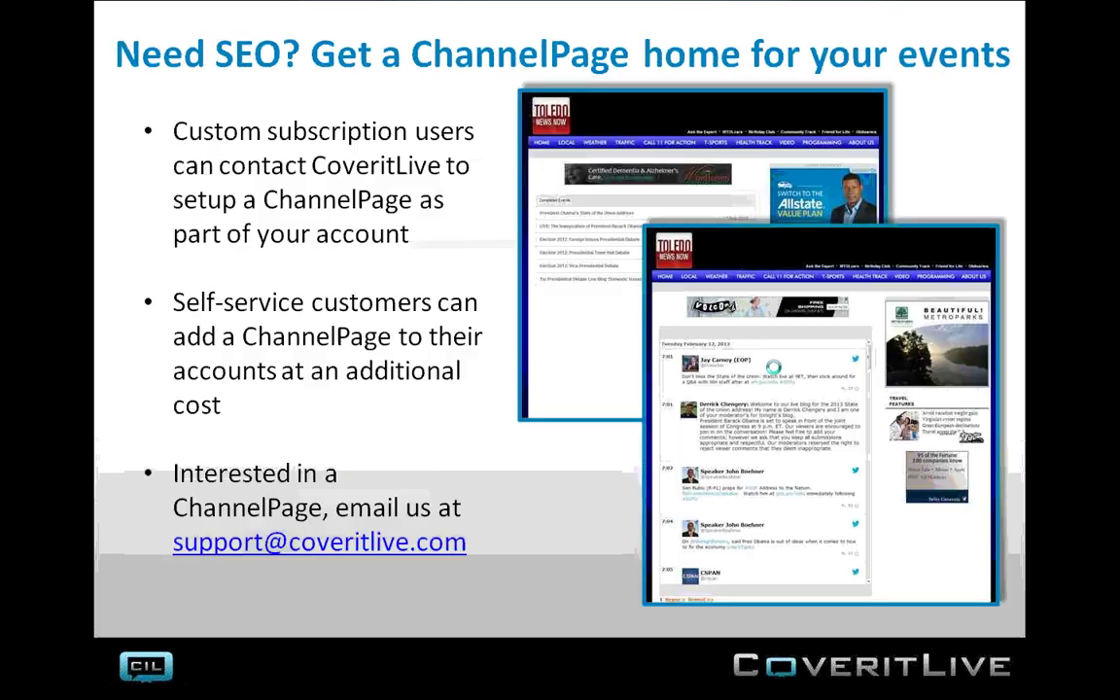
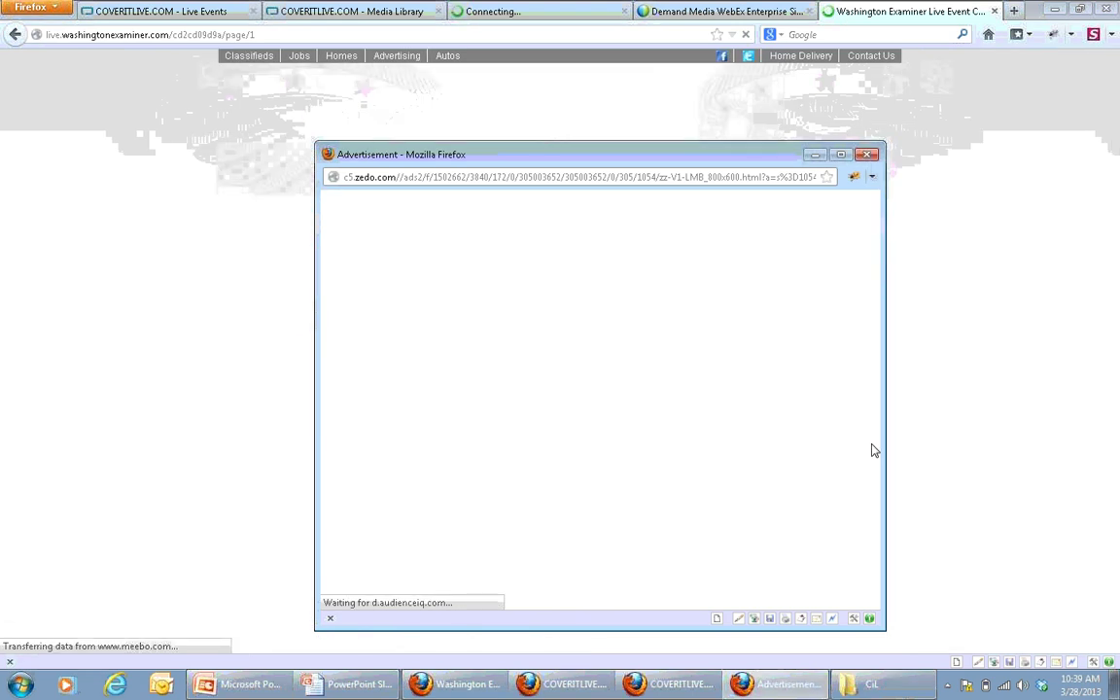
Dismiss the advertisement and scroll through the Washington Examiner's 2013 State of the Union live-blog posts
{"action": "left_click", "coordinate": [866, 155]}
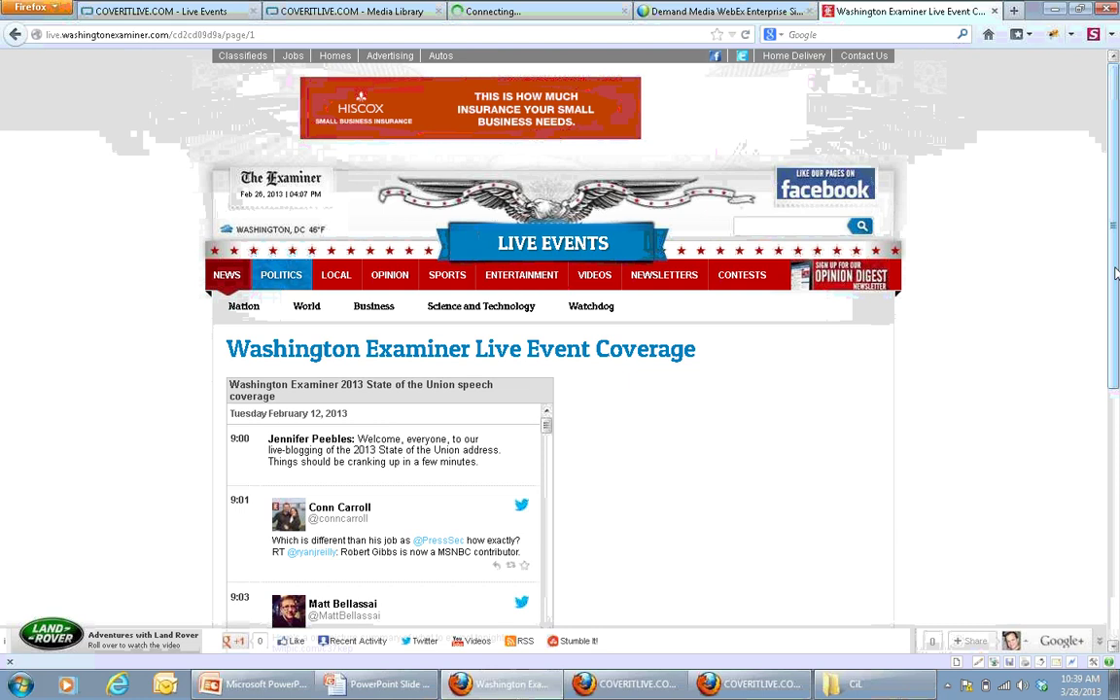
{"action": "left_click_drag", "start_coordinate": [1116, 272], "coordinate": [1118, 411]}
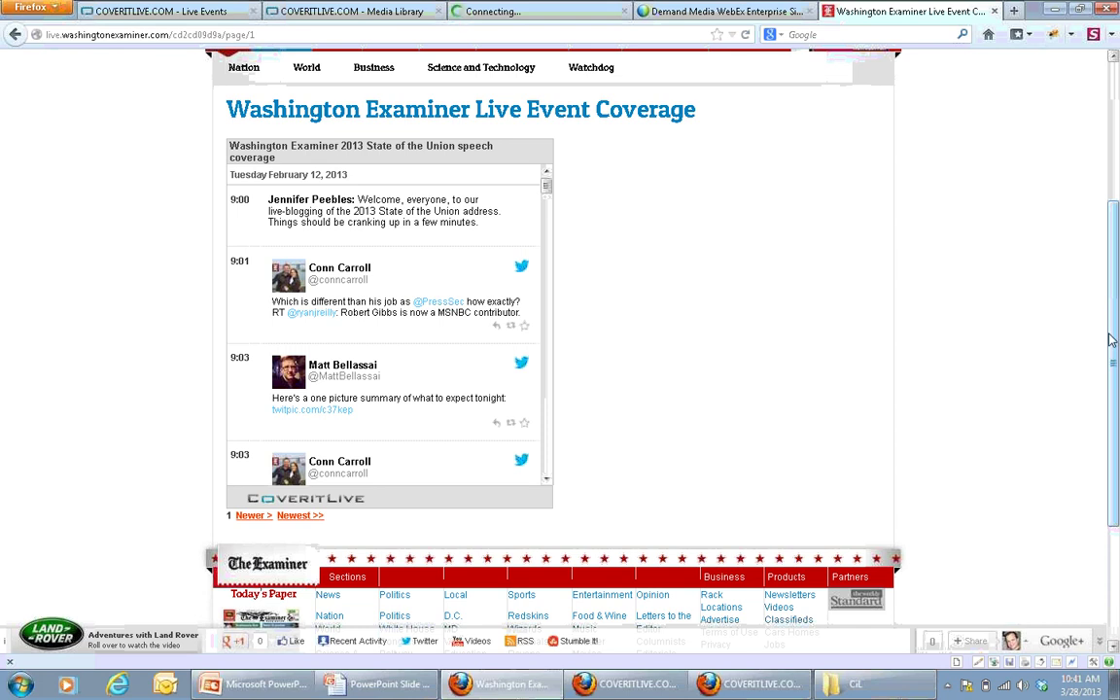
{"action": "scroll", "coordinate": [1115, 292], "scroll_direction": "up", "scroll_amount": 3}
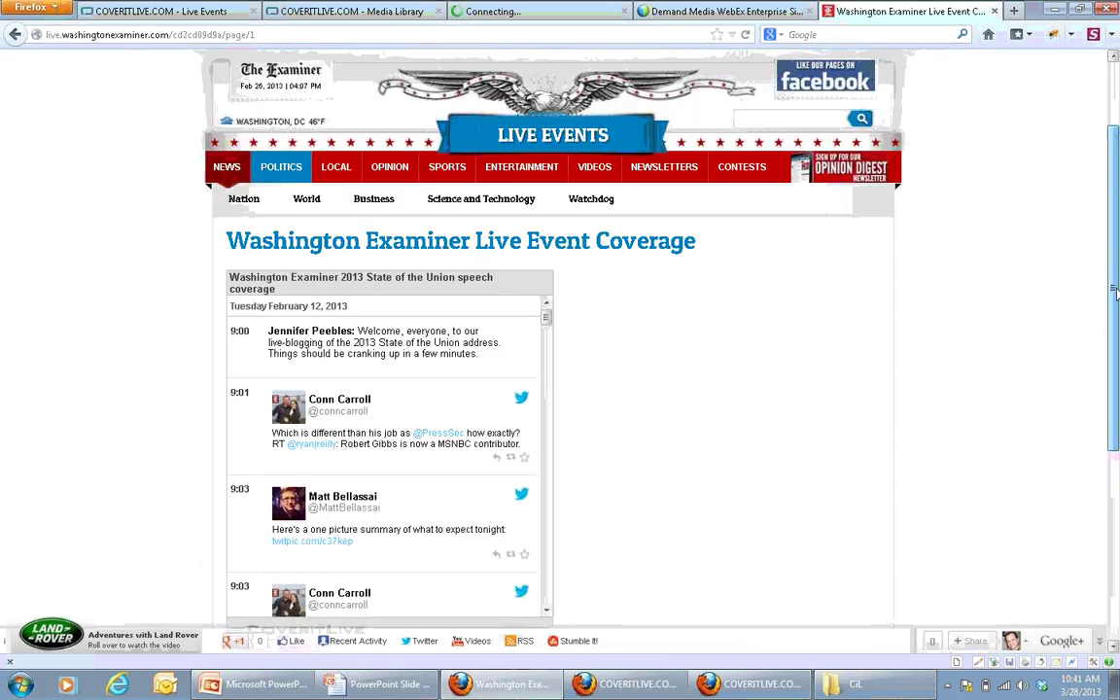
{"action": "scroll", "coordinate": [1114, 292], "scroll_direction": "down", "scroll_amount": 2}
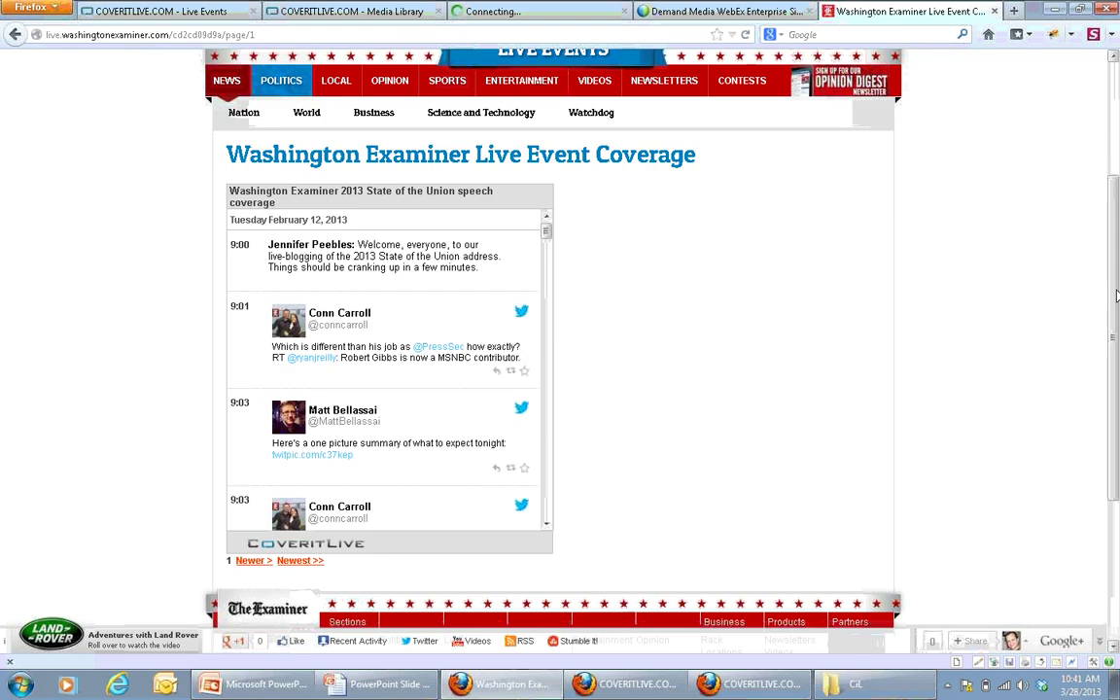
{"action": "mouse_move", "coordinate": [1114, 294]}
{"action": "left_mouse_down"}
{"action": "mouse_move", "coordinate": [1114, 280]}
{"action": "mouse_move", "coordinate": [1117, 303]}
{"action": "left_mouse_up"}
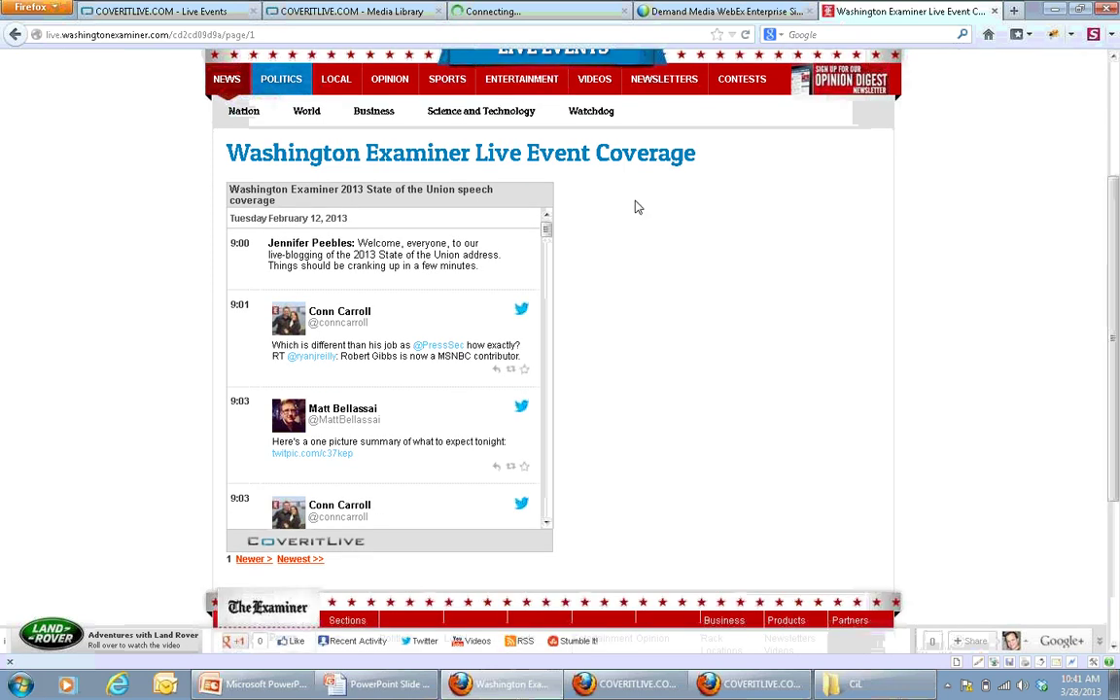
{"action": "left_click_drag", "start_coordinate": [546, 228], "coordinate": [565, 197]}
Show the April 25 'Next Time at CoveritLive University' slide, then bring the CiL Demo Ticker console forward
{"action": "left_click", "coordinate": [406, 687]}
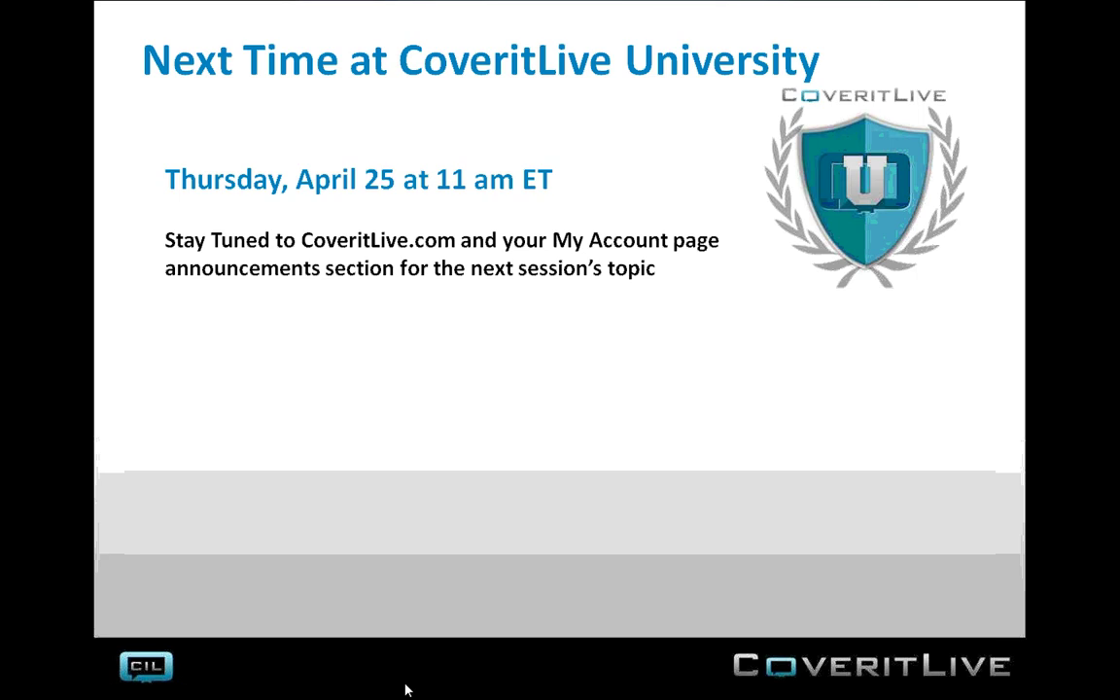
{"action": "key", "text": "alt+Tab"}
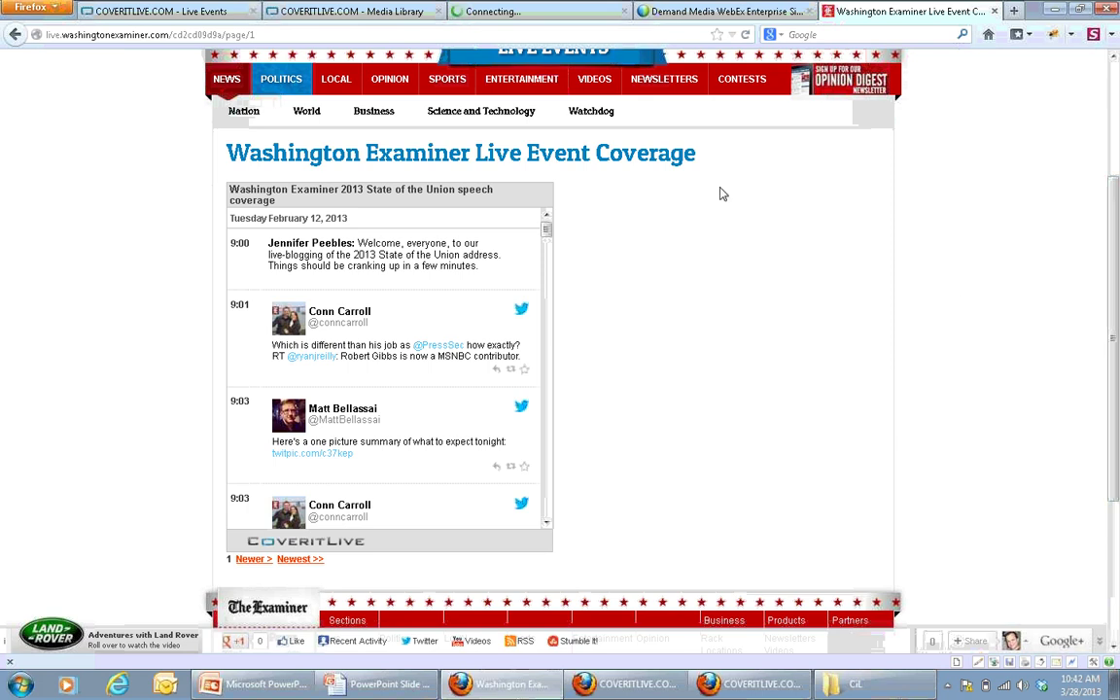
{"action": "key", "text": "alt+Tab"}
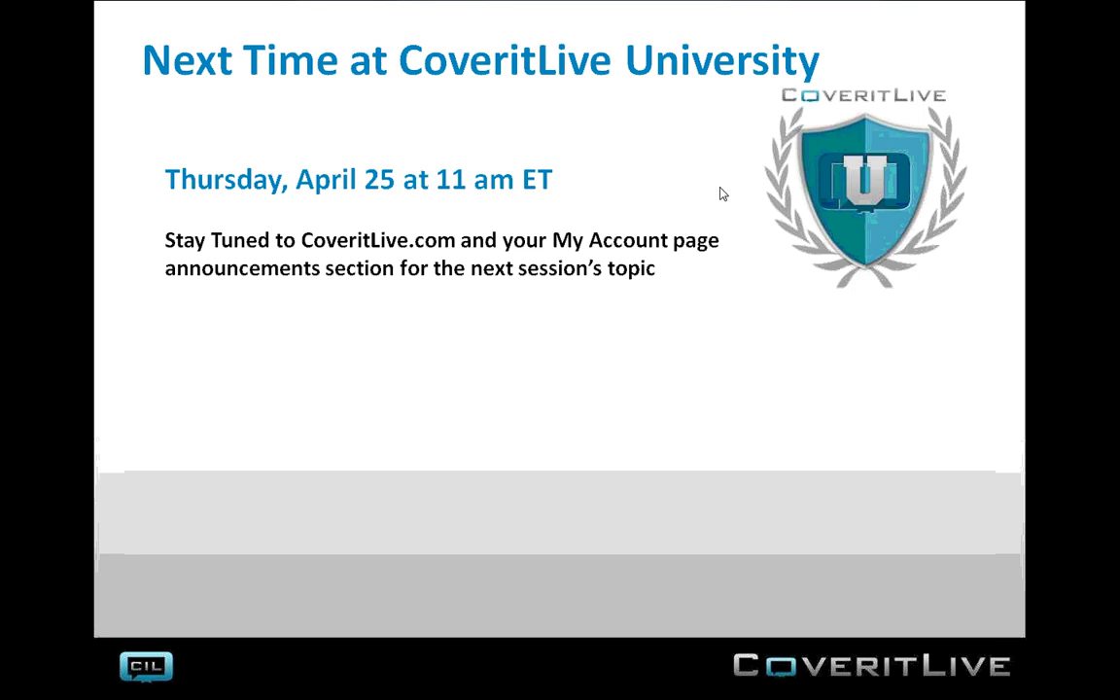
{"action": "key", "text": "alt+Tab"}
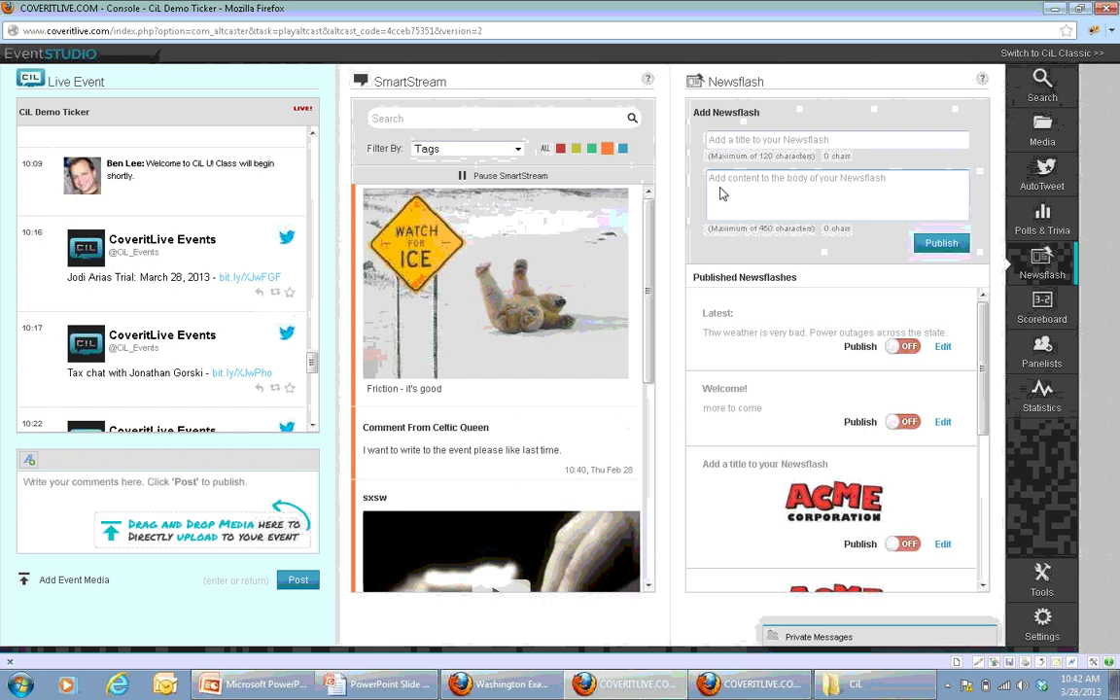
Search YouTube for 'sxsw' with uploads limited to This Month
{"action": "left_click", "coordinate": [1044, 90]}
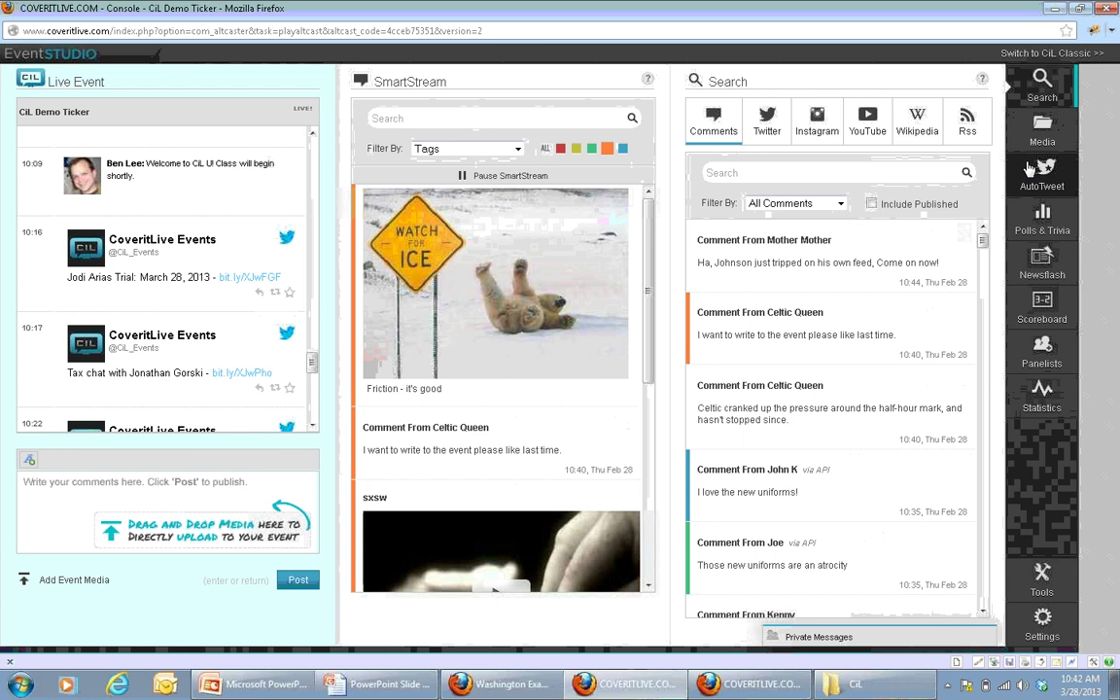
{"action": "left_click", "coordinate": [872, 118]}
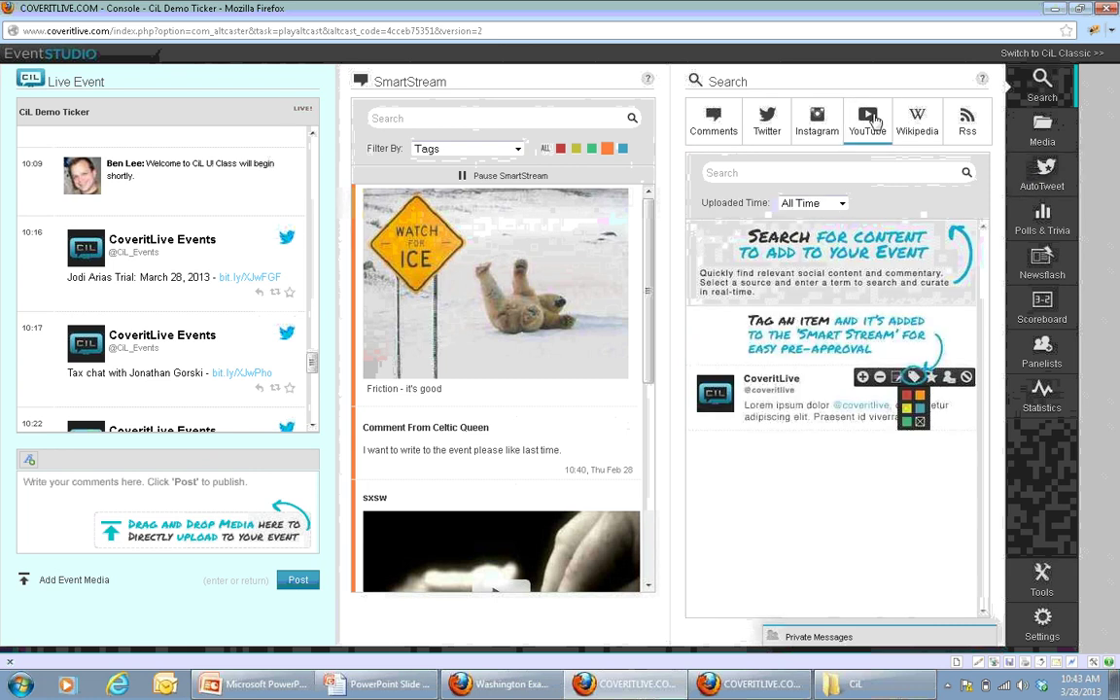
{"action": "left_click", "coordinate": [735, 169]}
{"action": "type", "text": "sxsw"}
{"action": "key", "text": "Return"}
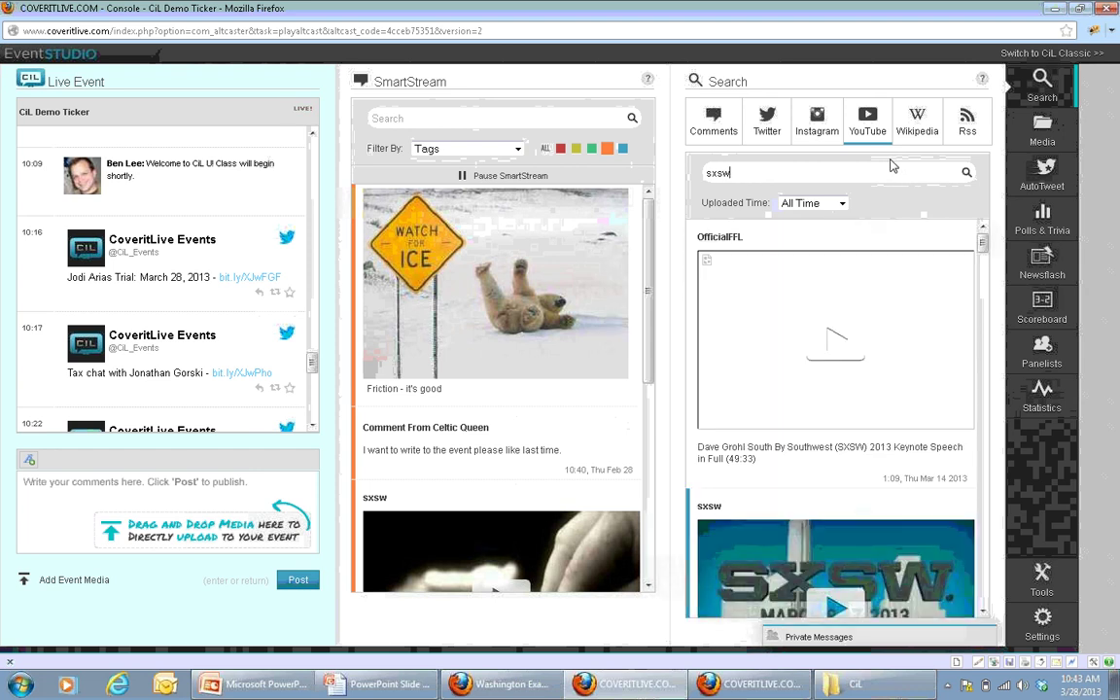
{"action": "left_click", "coordinate": [811, 204]}
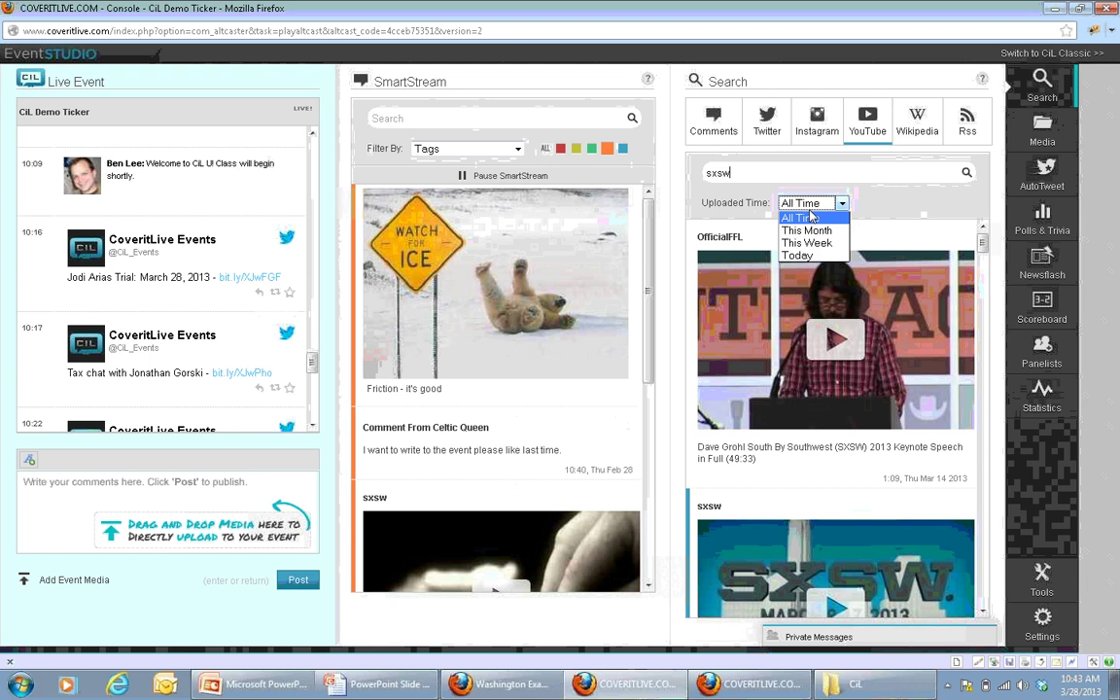
{"action": "left_click", "coordinate": [806, 231]}
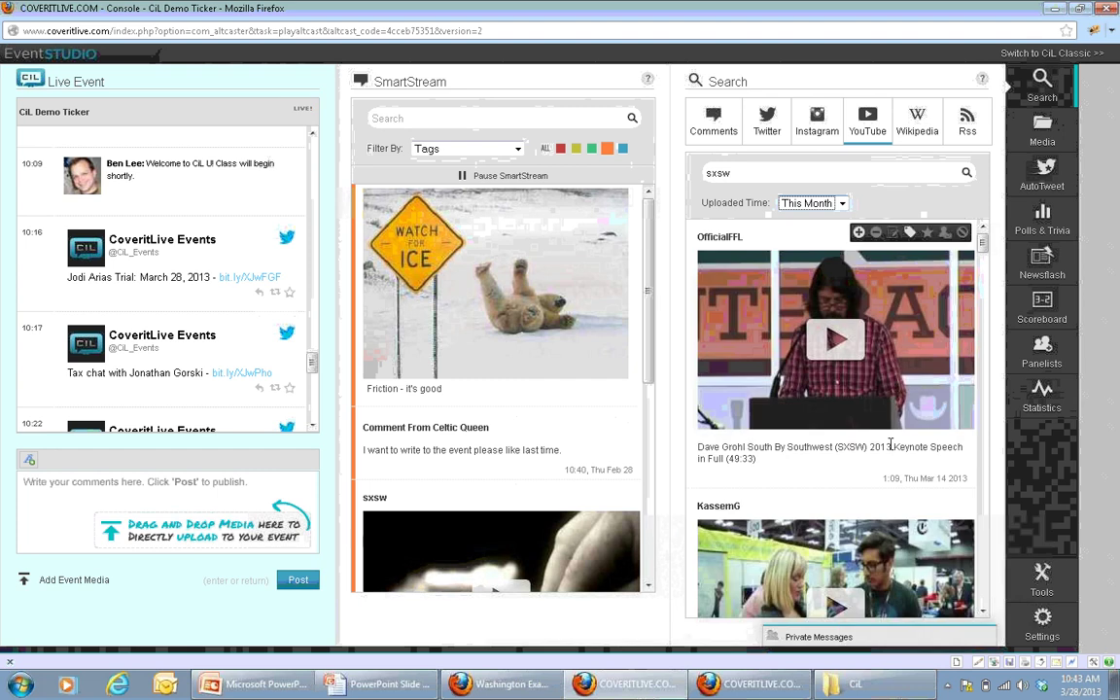
Play the Dave Grohl SXSW keynote video and colour-tag it
{"action": "left_click", "coordinate": [893, 379]}
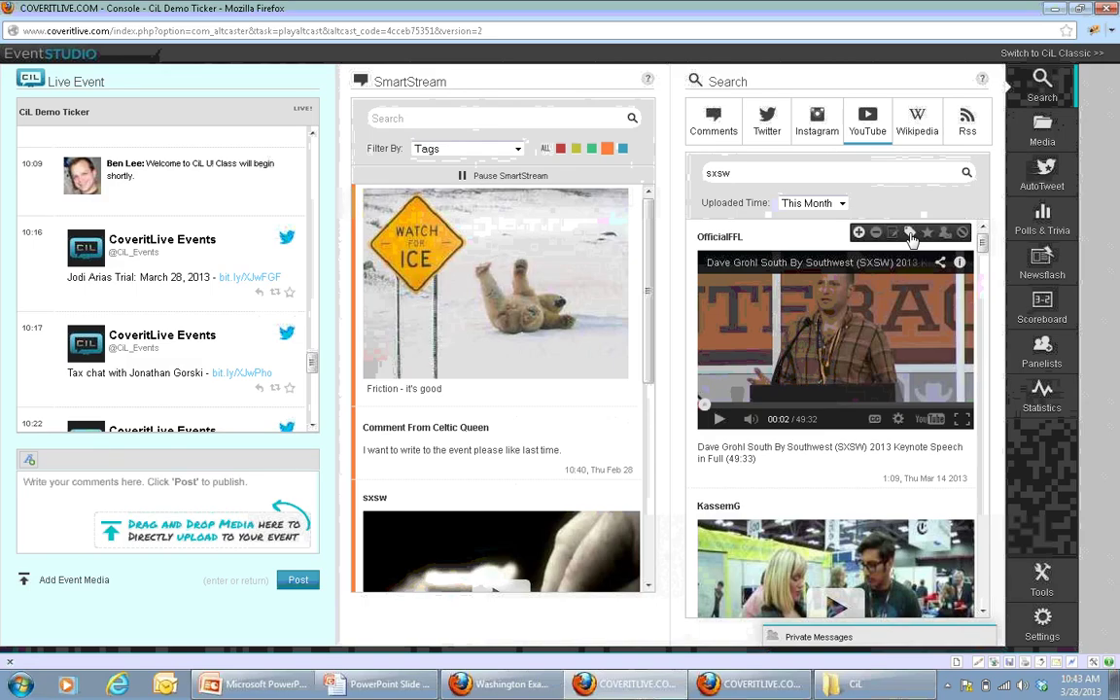
{"action": "left_click", "coordinate": [911, 236]}
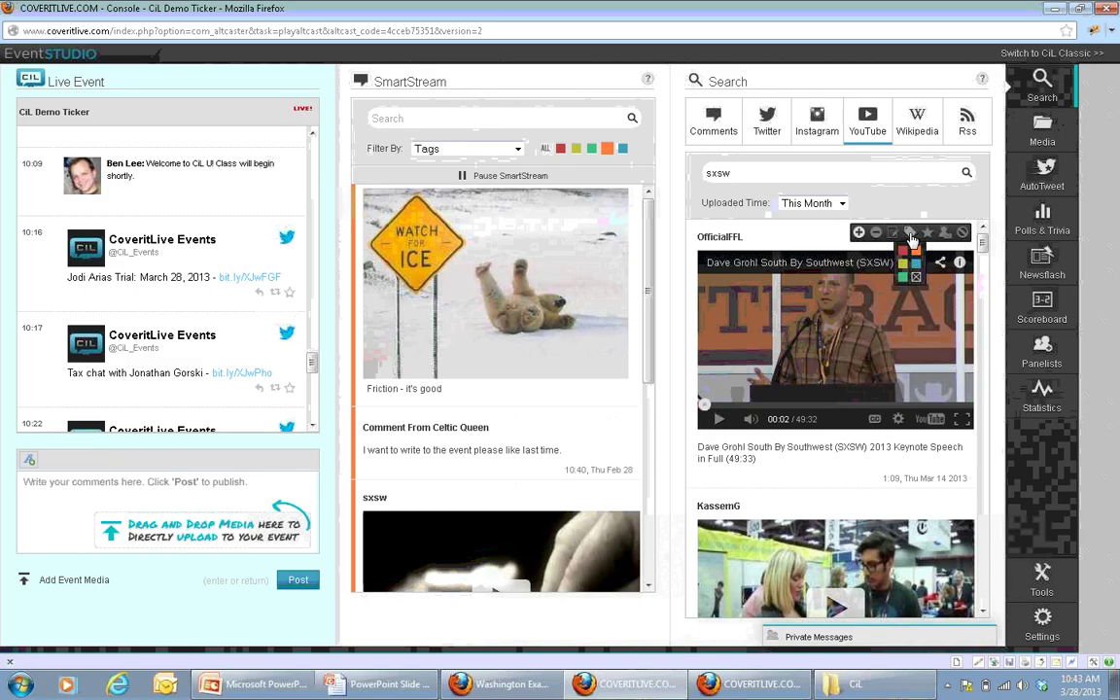
{"action": "left_click", "coordinate": [903, 252]}
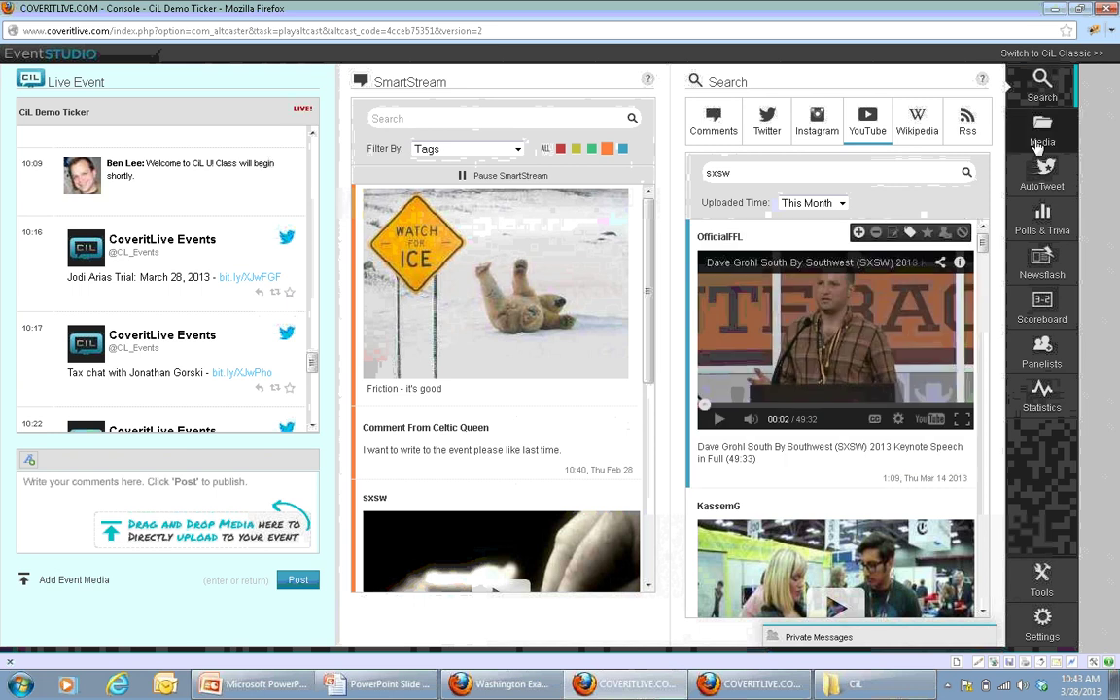
Show the Media Library's Videos folder with its CoveritLive clip
{"action": "left_click", "coordinate": [1039, 142]}
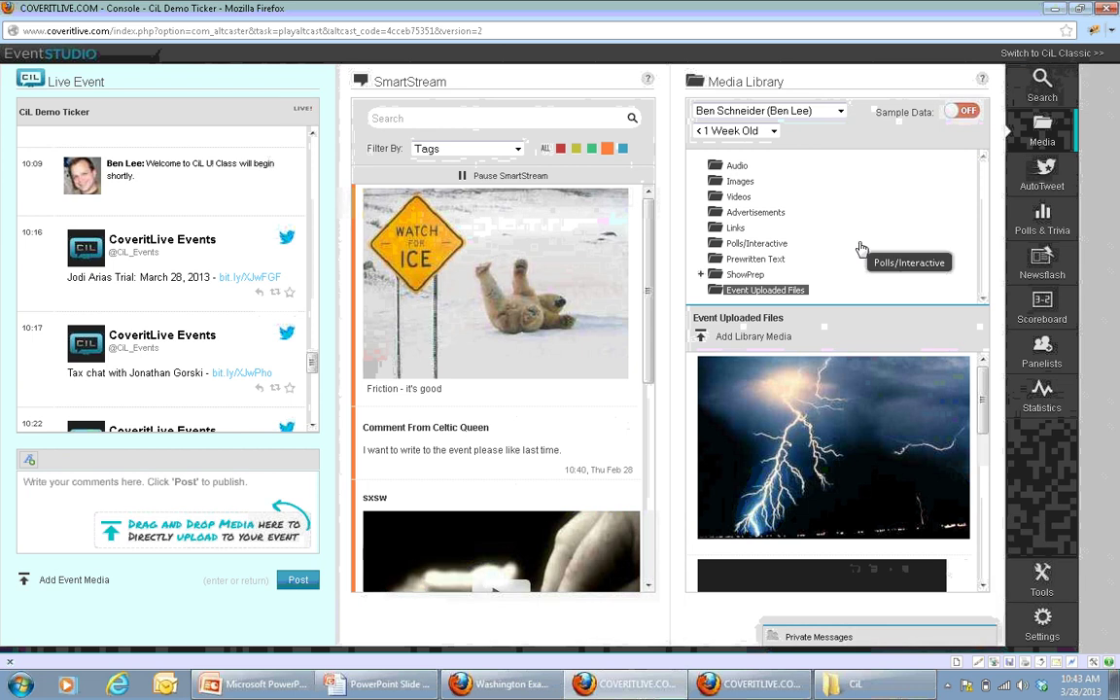
{"action": "left_click", "coordinate": [738, 198]}
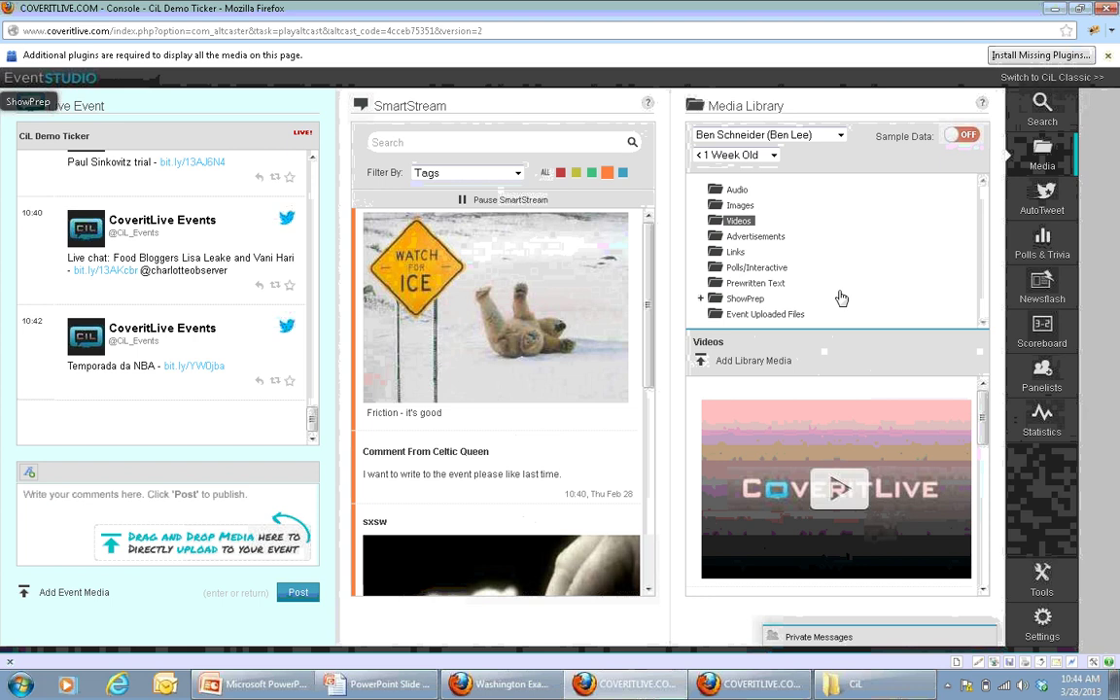
Publish the CiL Intro video to the ticker and check its 10:44 post
{"action": "mouse_move", "coordinate": [981, 424]}
{"action": "left_mouse_down"}
{"action": "mouse_move", "coordinate": [982, 512]}
{"action": "mouse_move", "coordinate": [983, 414]}
{"action": "left_mouse_up"}
{"action": "left_click", "coordinate": [855, 390]}
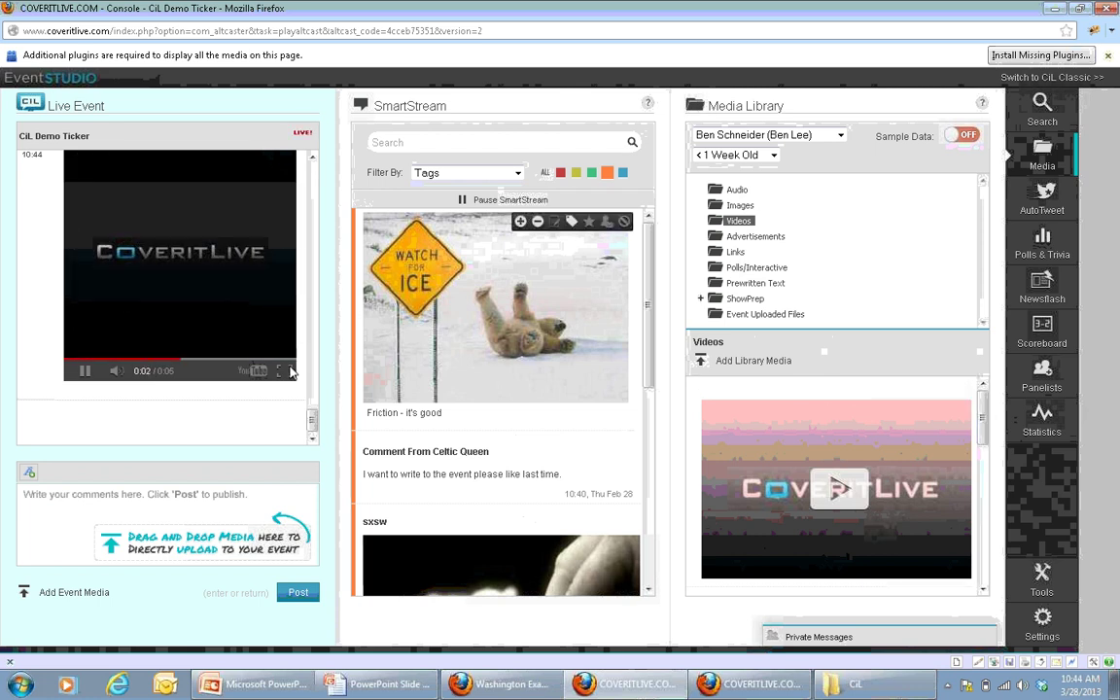
{"action": "scroll", "coordinate": [312, 416], "scroll_direction": "up", "scroll_amount": 2}
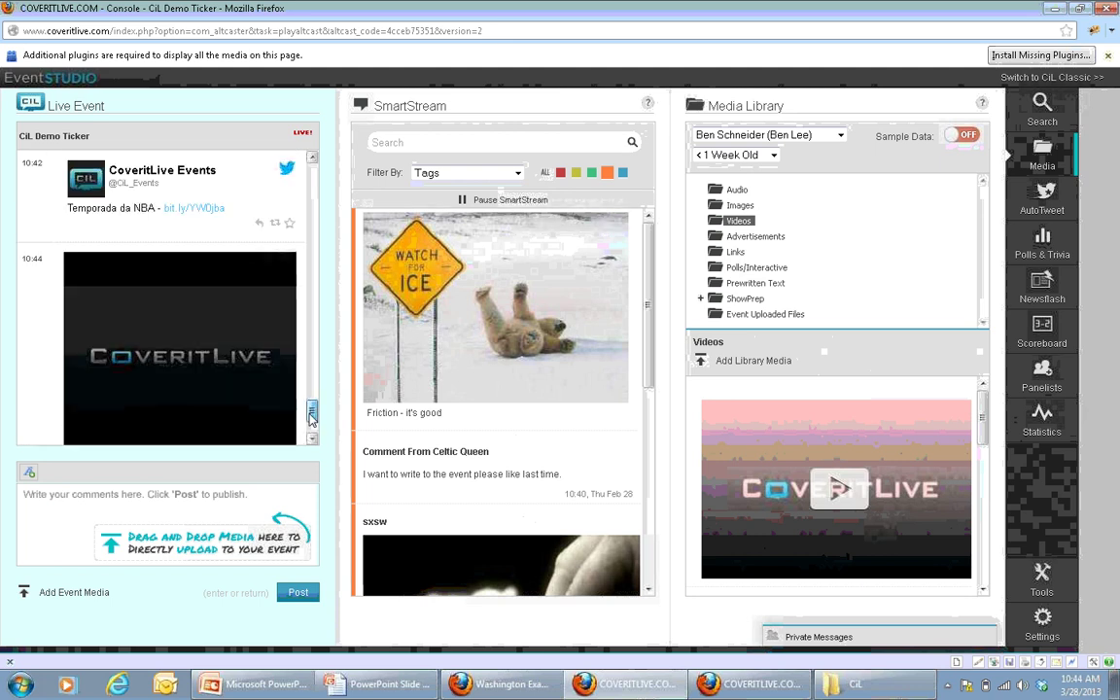
{"action": "scroll", "coordinate": [312, 418], "scroll_direction": "down", "scroll_amount": 2}
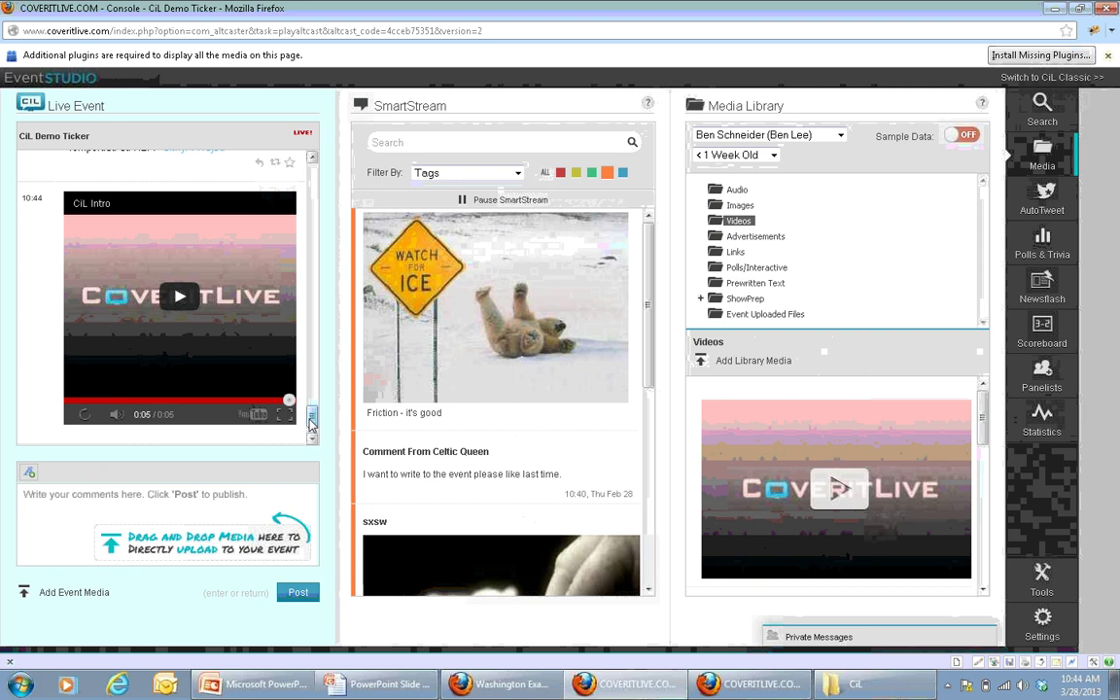
Go to the classic Media Library page in the browser and expand the Videos folder
{"action": "left_click", "coordinate": [471, 686]}
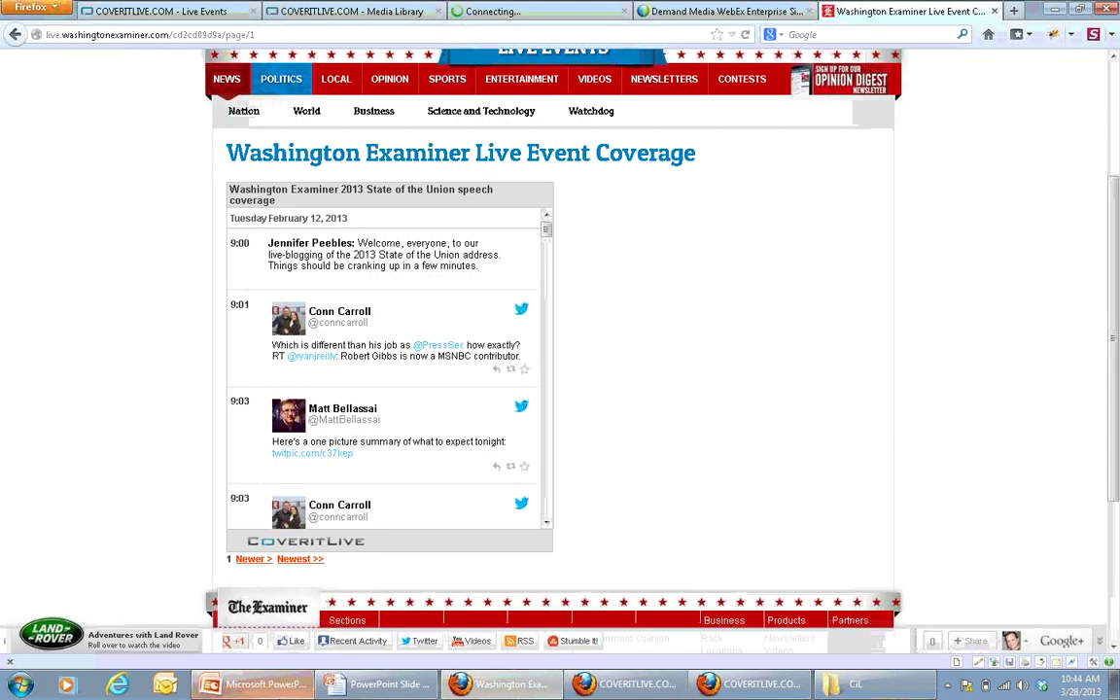
{"action": "left_click", "coordinate": [188, 10]}
{"action": "left_click", "coordinate": [268, 11]}
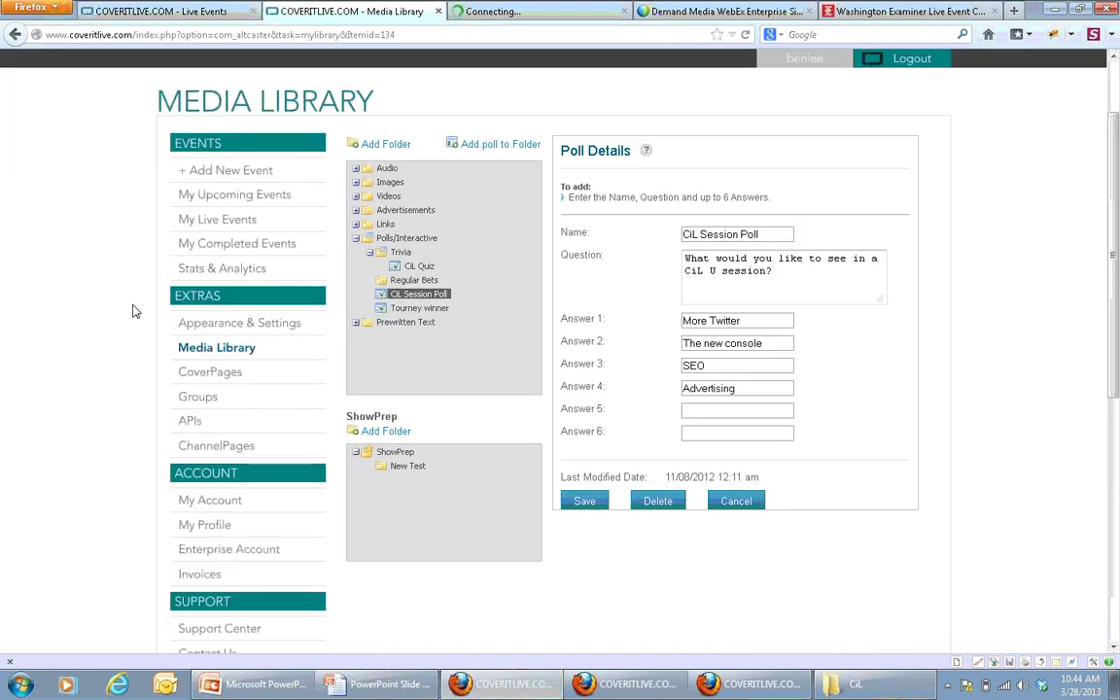
{"action": "left_click", "coordinate": [356, 196]}
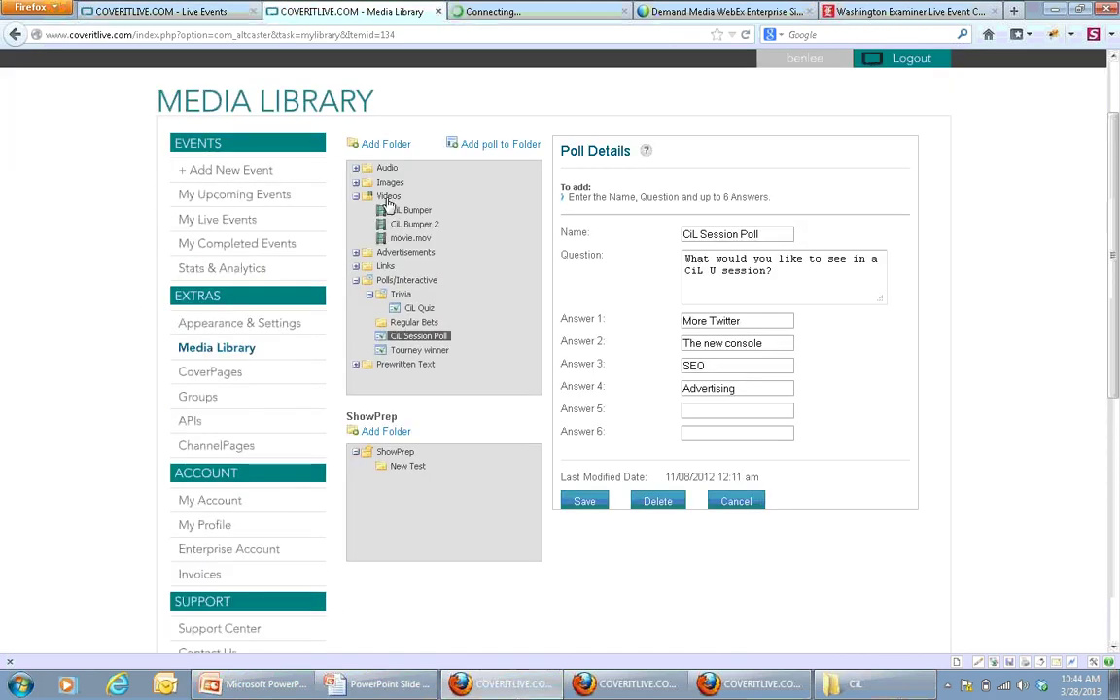
{"action": "left_click", "coordinate": [387, 198]}
Draft a new video named 'YouTube Ciip' in Videos and open YouTube to find its code
{"action": "left_click", "coordinate": [523, 150]}
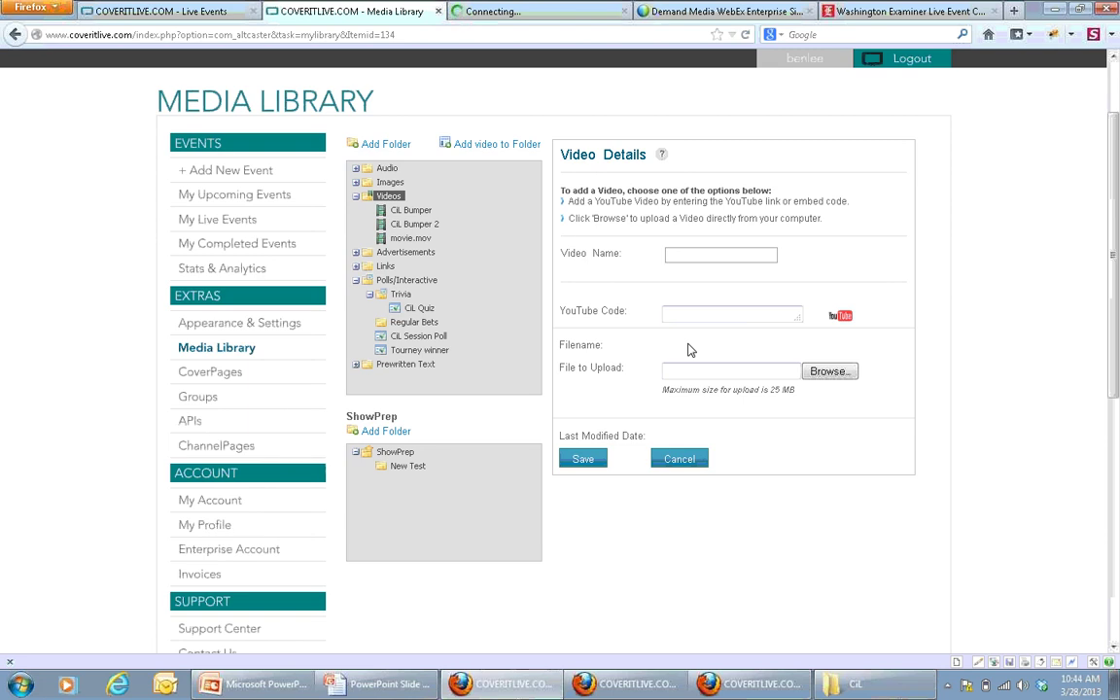
{"action": "type", "text": "YouTube Ci"}
{"action": "type", "text": "ip"}
{"action": "key", "text": "Tab"}
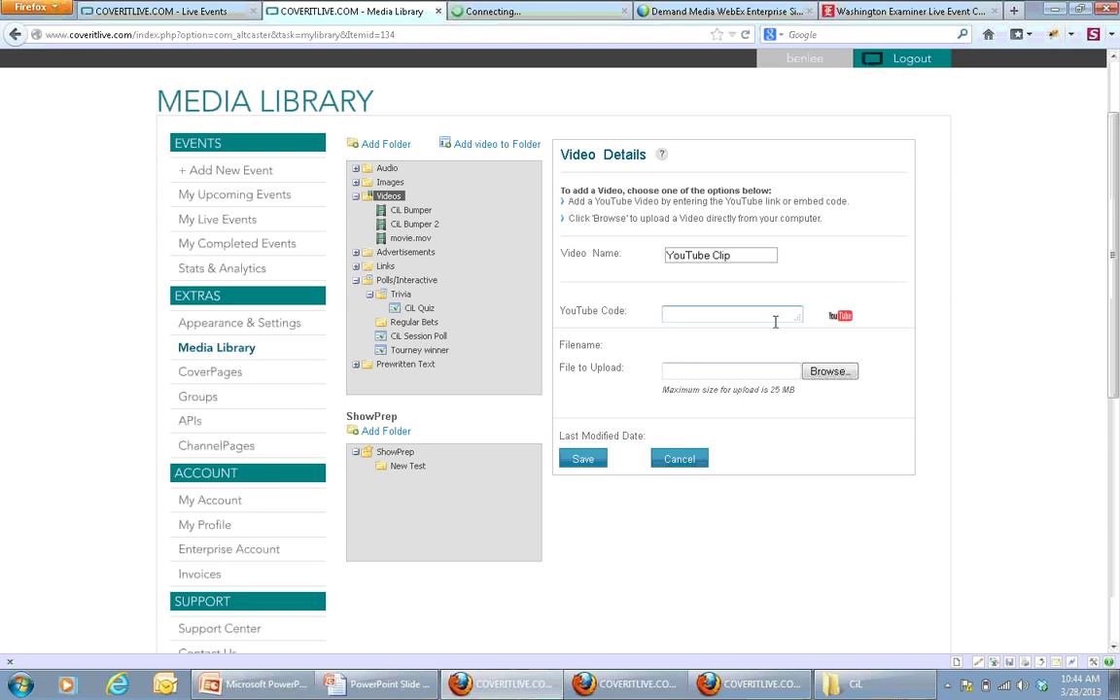
{"action": "left_click", "coordinate": [840, 316]}
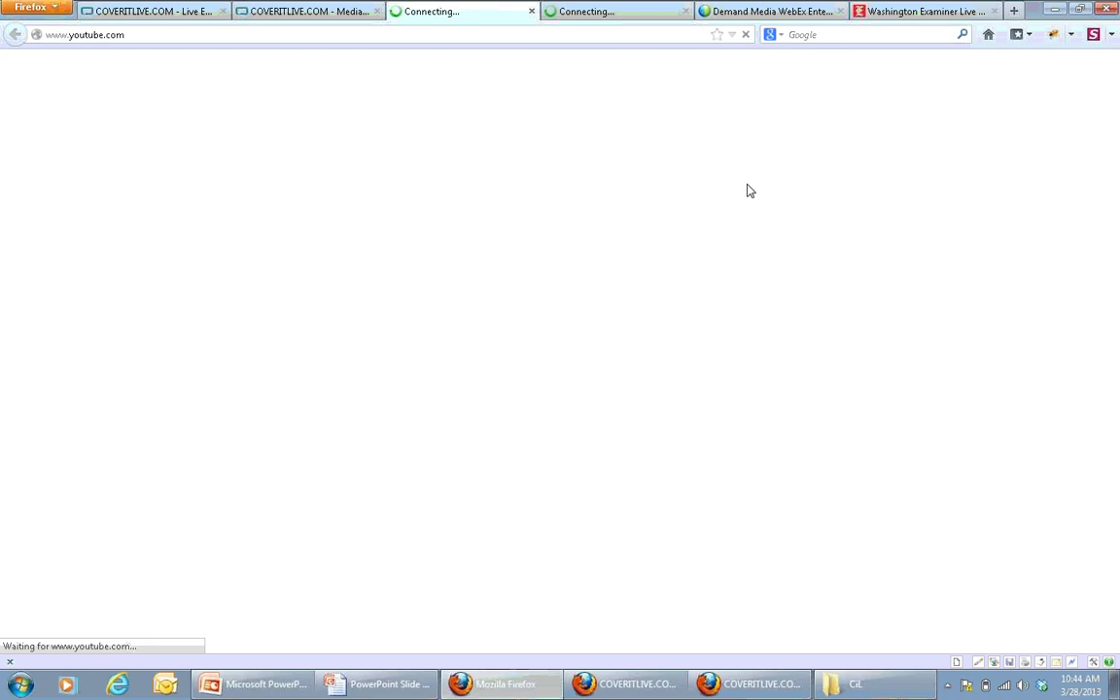
{"action": "left_click", "coordinate": [282, 11]}
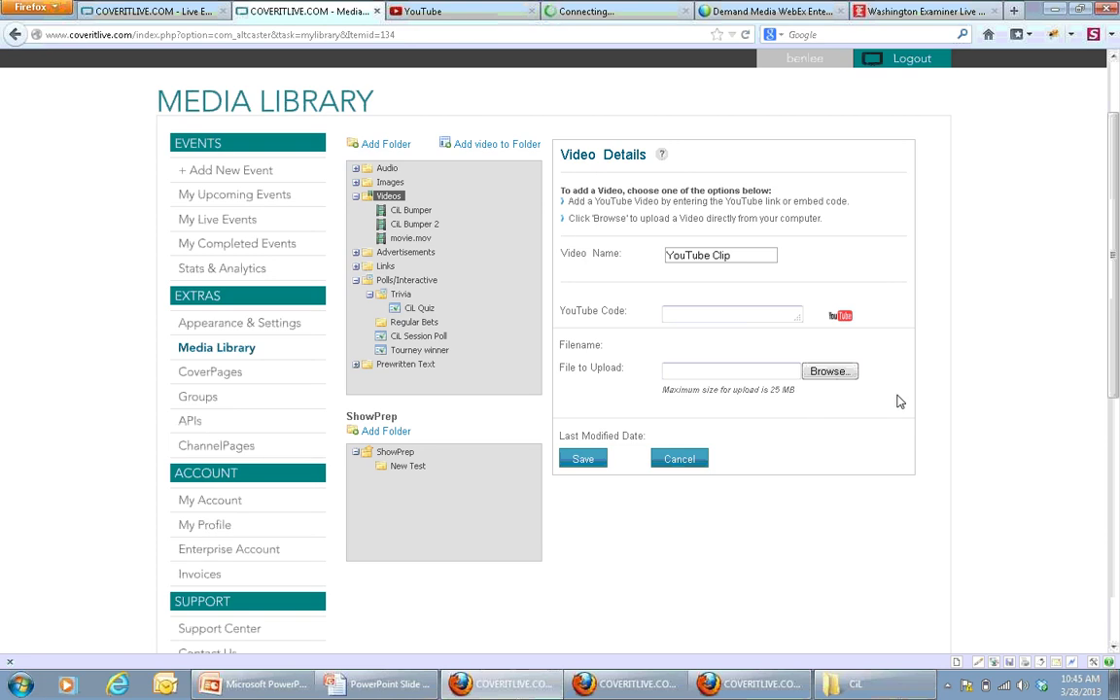
Return to the Event Studio console from the Media Library window
{"action": "left_click", "coordinate": [729, 687]}
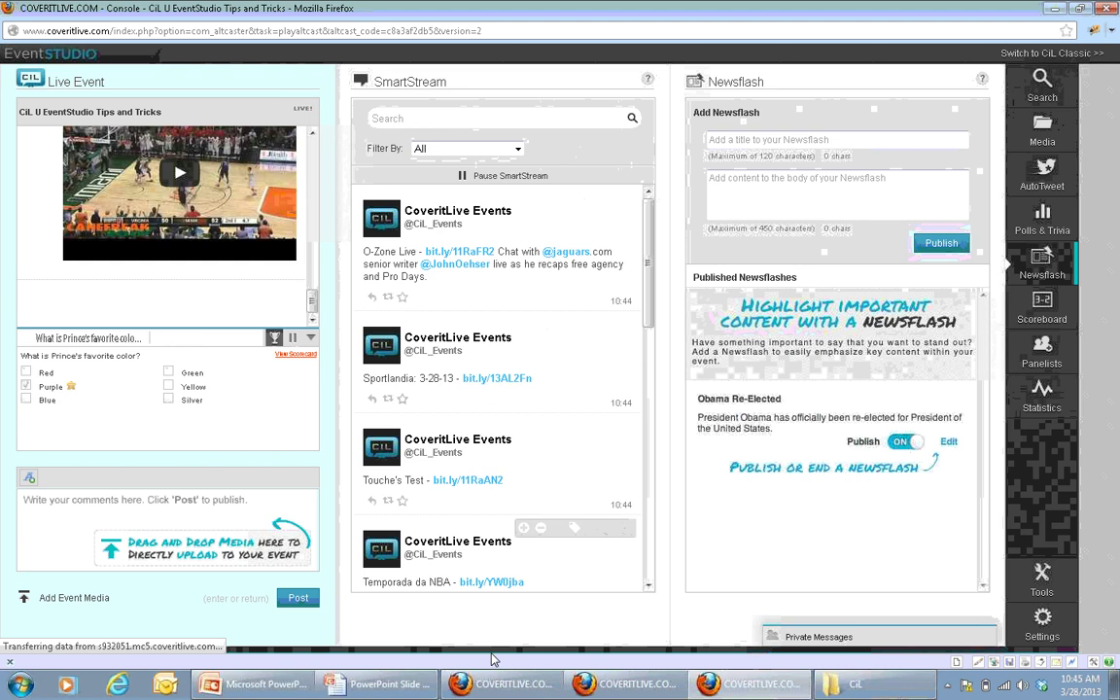
{"action": "left_click", "coordinate": [500, 684]}
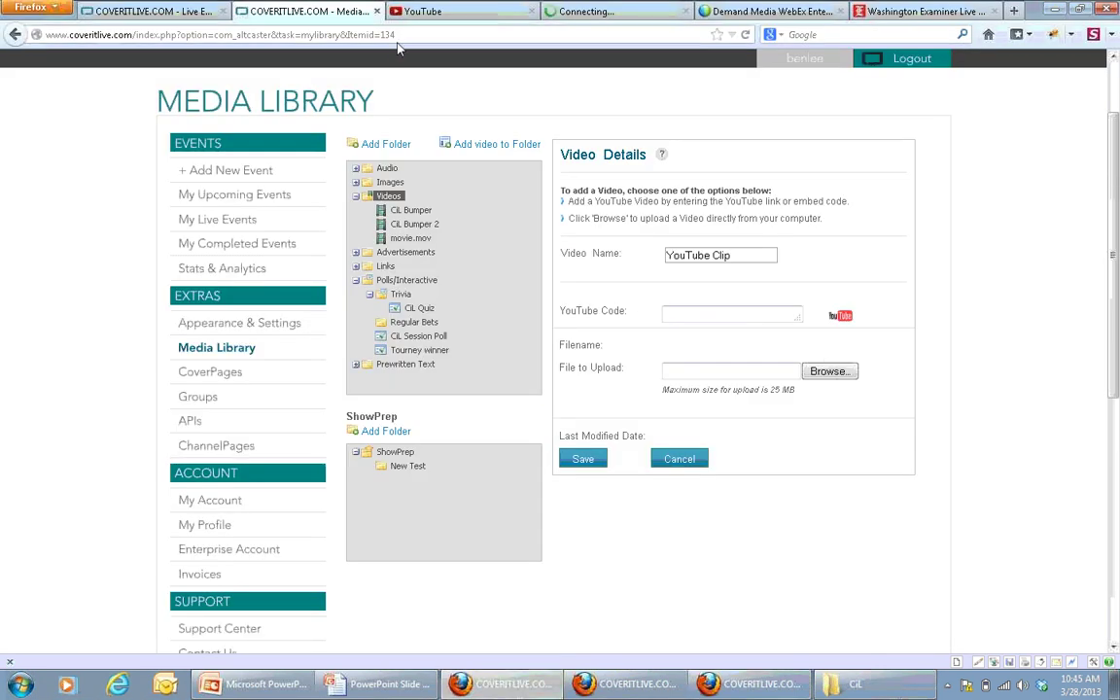
{"action": "left_click", "coordinate": [632, 685]}
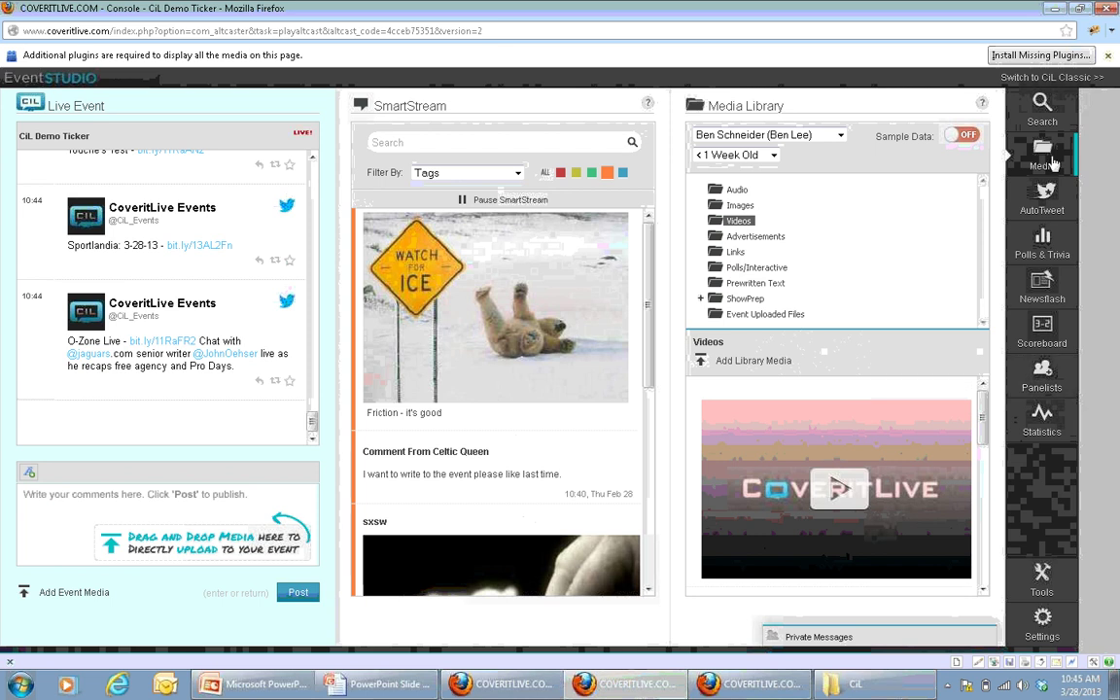
Switch the Search panel to the Rss source and place the cursor in the RSS feed URL field
{"action": "left_click", "coordinate": [1042, 109]}
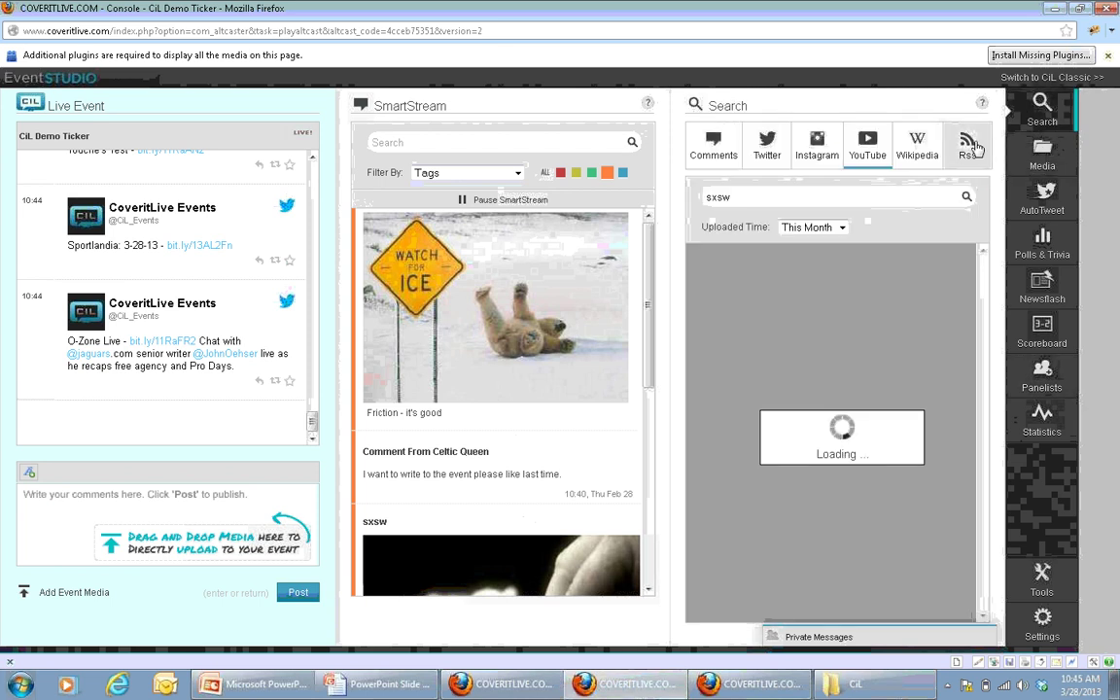
{"action": "left_click", "coordinate": [972, 145]}
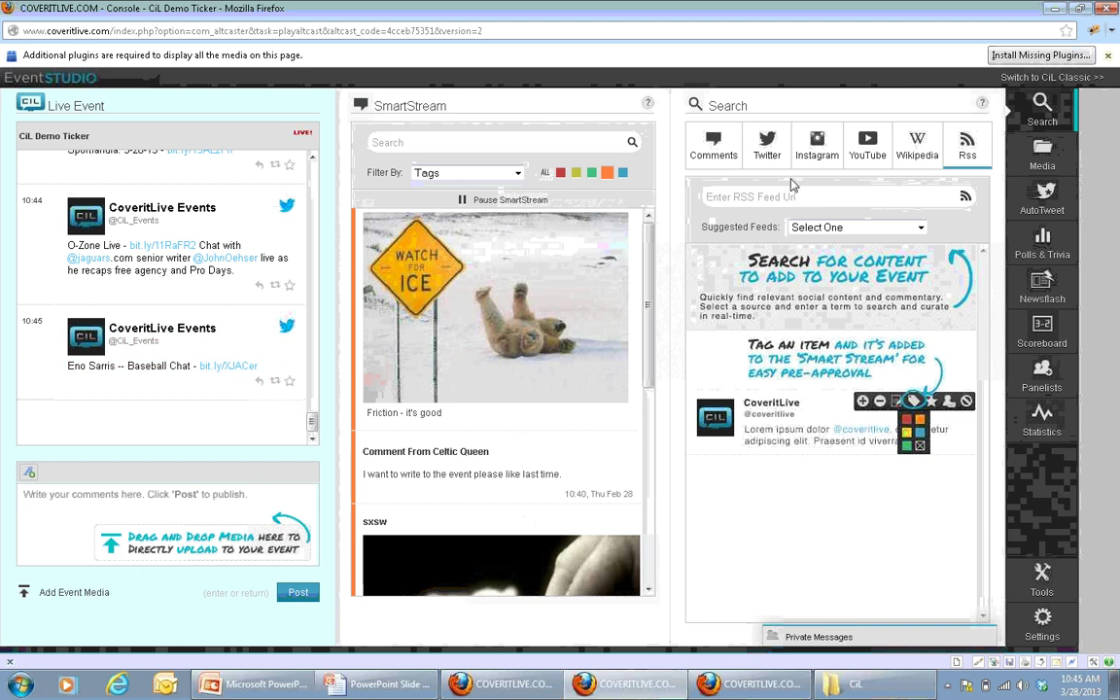
{"action": "left_click", "coordinate": [754, 197]}
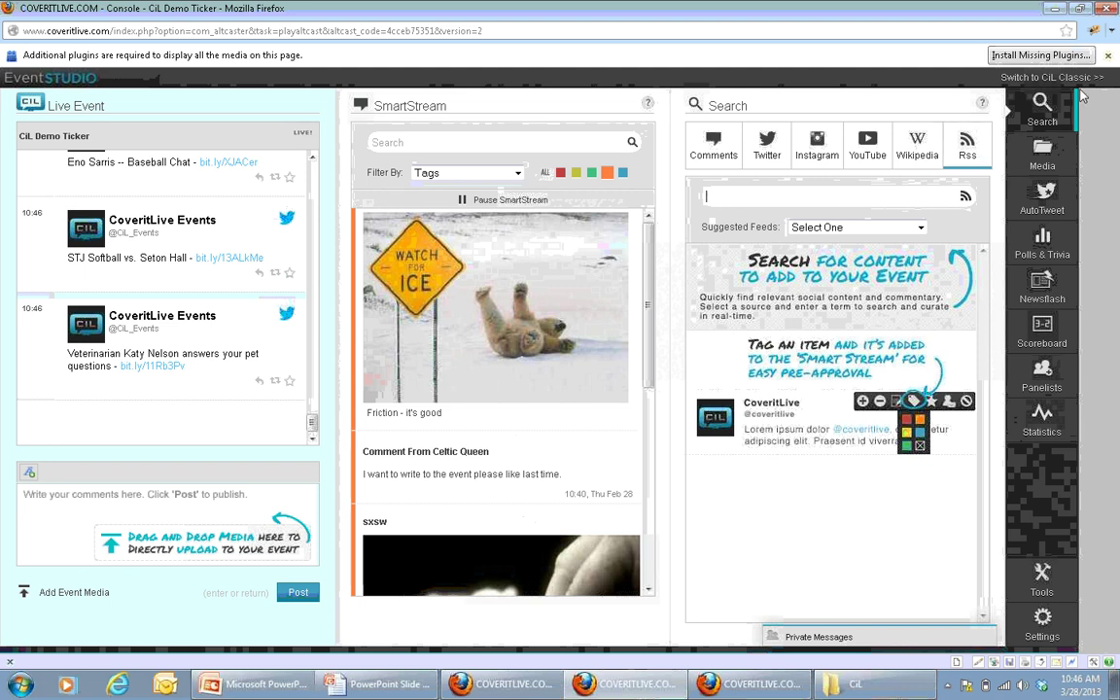
Dismiss the missing-plugins notice, show the Scoreboard panel, then display the closing April 25 slide
{"action": "left_click", "coordinate": [1107, 55]}
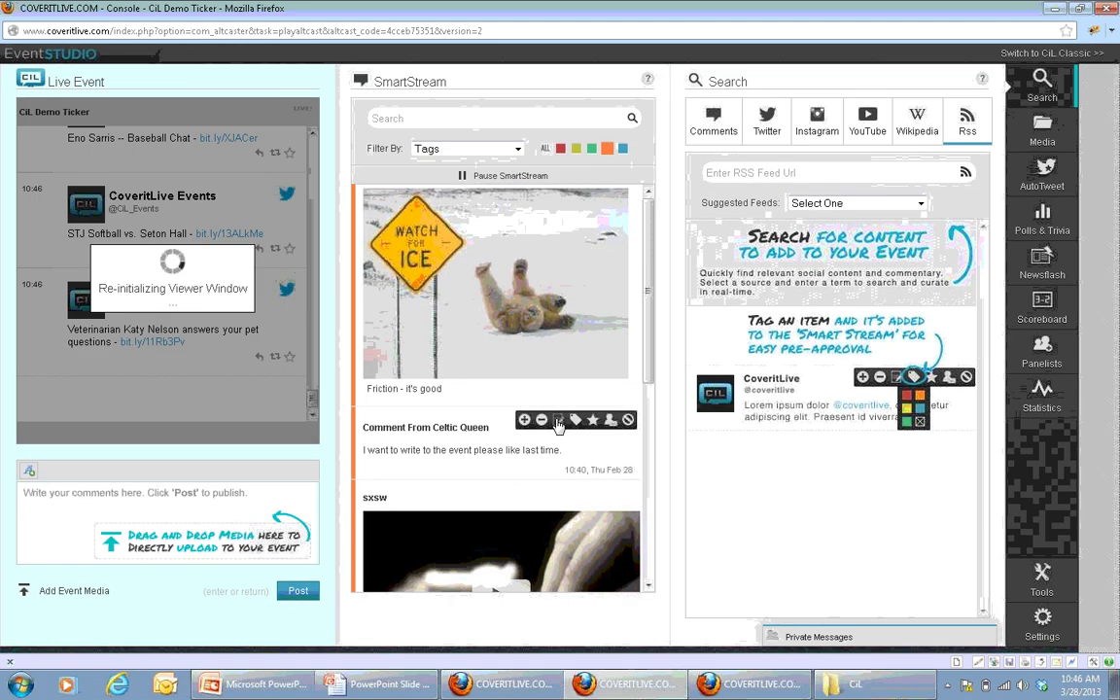
{"action": "left_click", "coordinate": [1044, 309]}
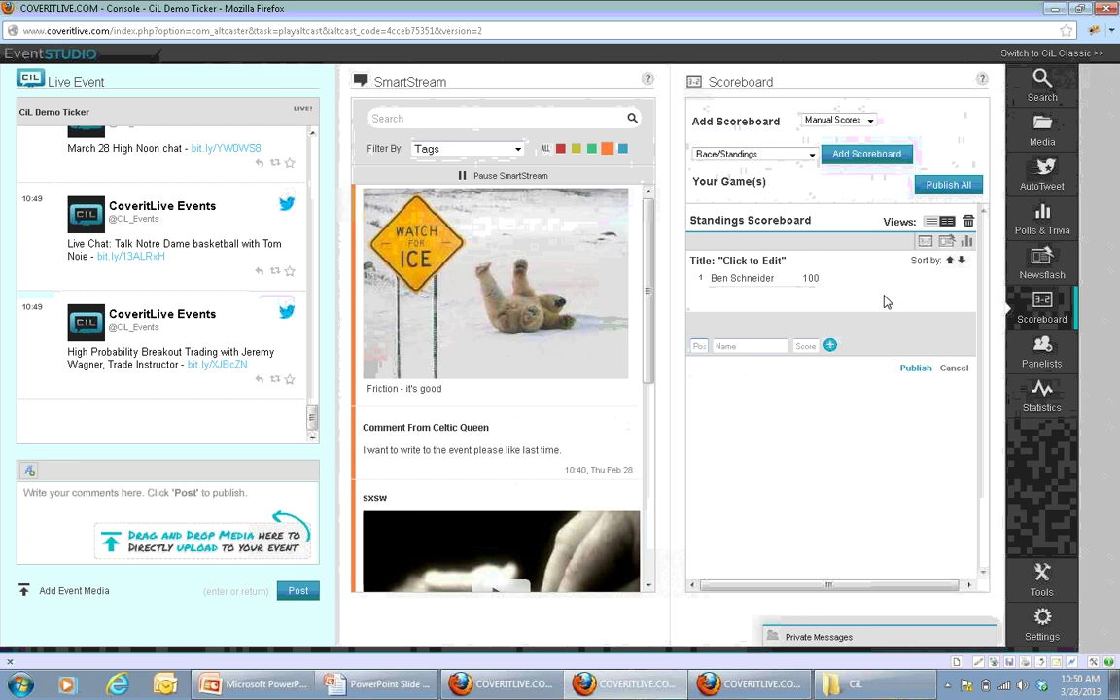
{"action": "left_click", "coordinate": [418, 684]}
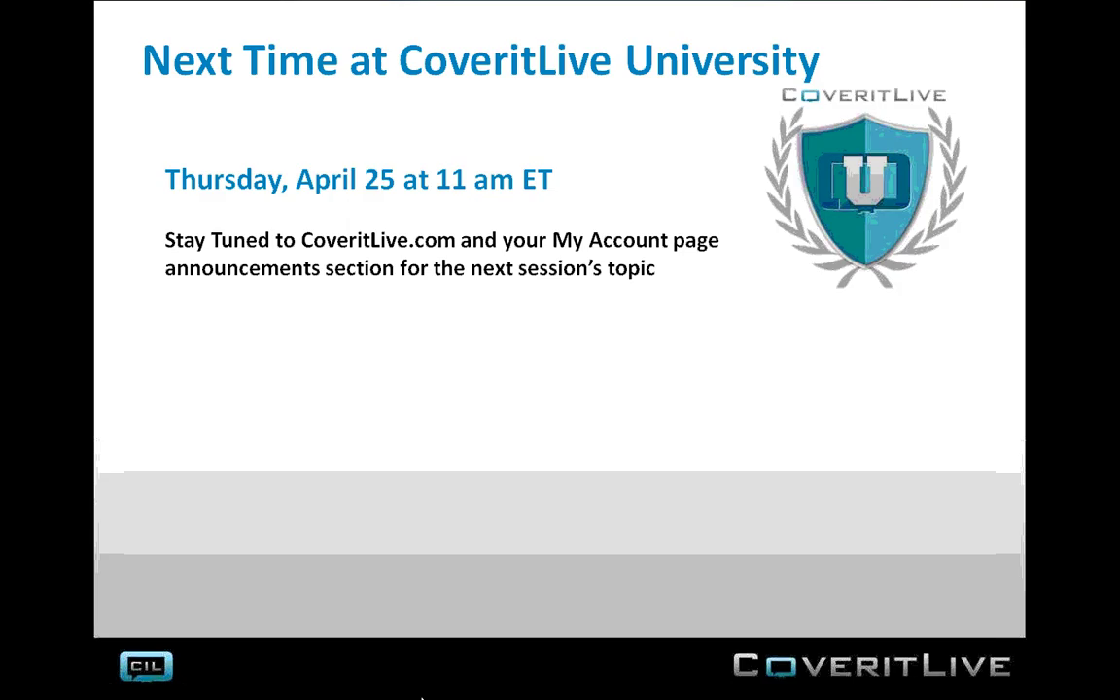